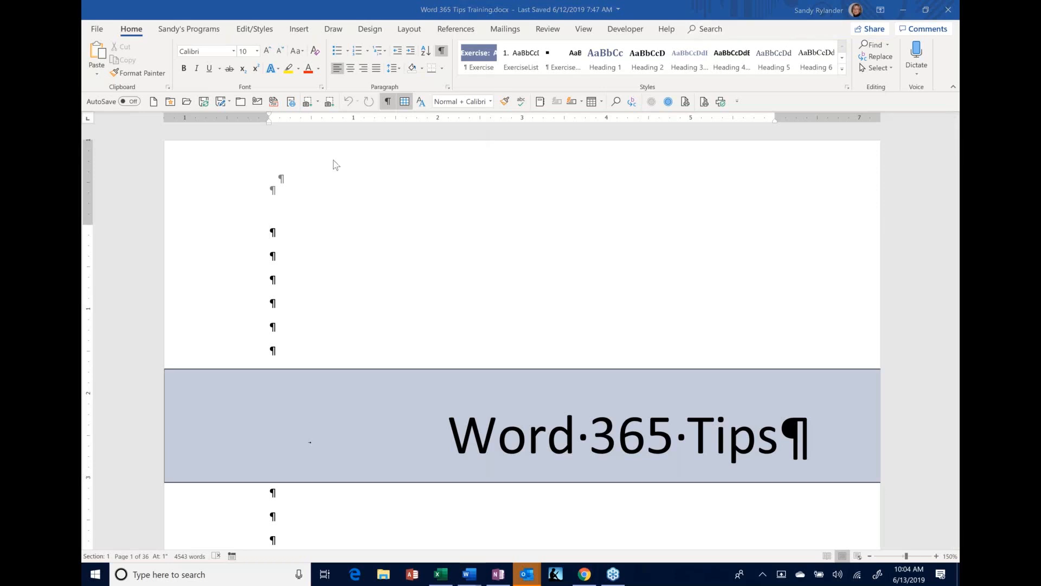
Place the cursor in the first blank paragraph of the cover page and browse the ribbon's command sets from Home through View.
{"action": "left_click", "coordinate": [275, 233]}
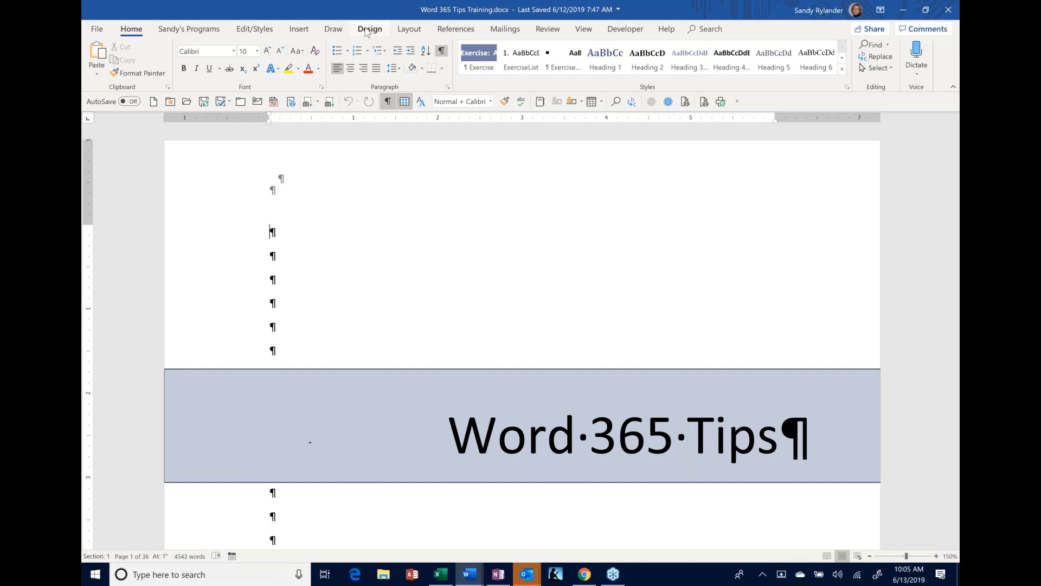
{"action": "scroll", "coordinate": [366, 32], "scroll_direction": "down", "scroll_amount": 1}
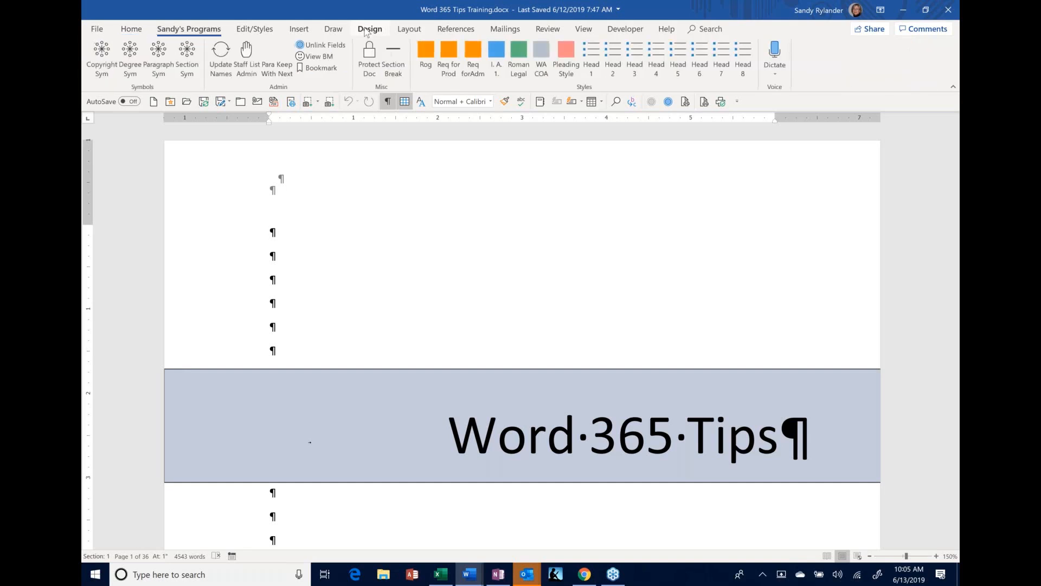
{"action": "scroll", "coordinate": [366, 32], "scroll_direction": "down", "scroll_amount": 1}
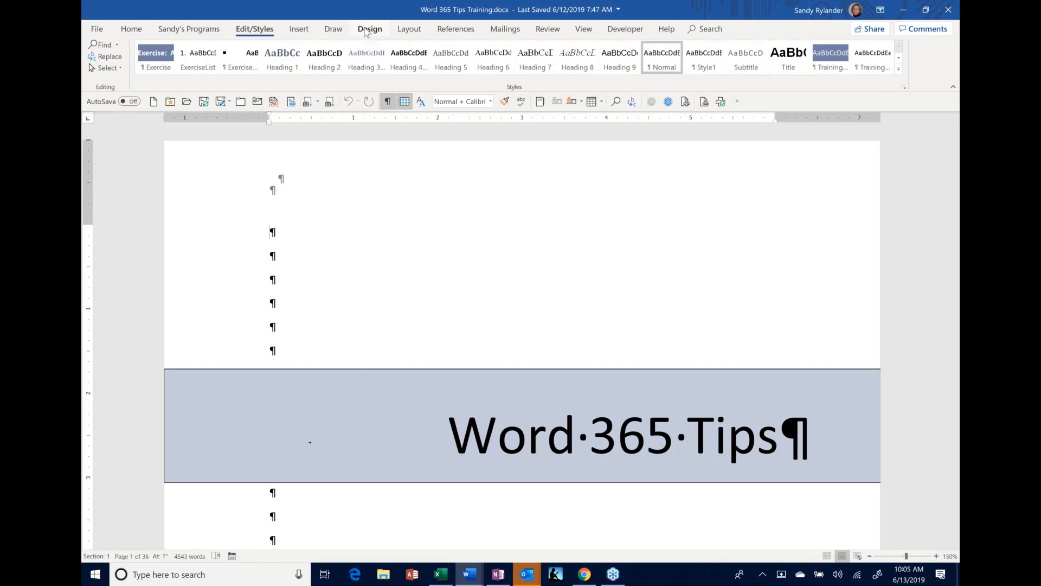
{"action": "scroll", "coordinate": [366, 33], "scroll_direction": "down", "scroll_amount": 1}
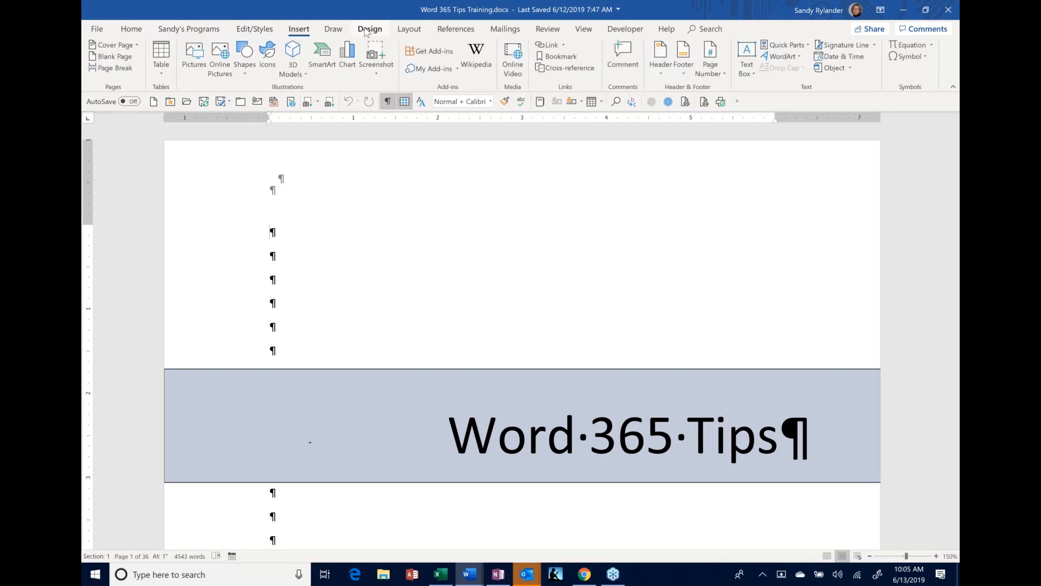
{"action": "scroll", "coordinate": [366, 32], "scroll_direction": "down", "scroll_amount": 1}
{"action": "scroll", "coordinate": [366, 32], "scroll_direction": "down", "scroll_amount": 3}
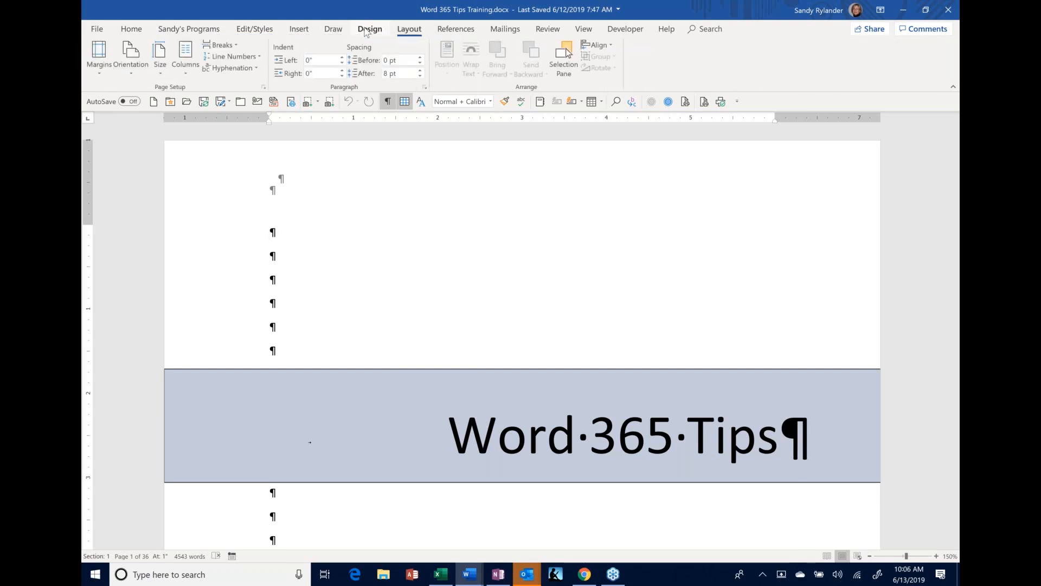
{"action": "scroll", "coordinate": [366, 32], "scroll_direction": "down", "scroll_amount": 2}
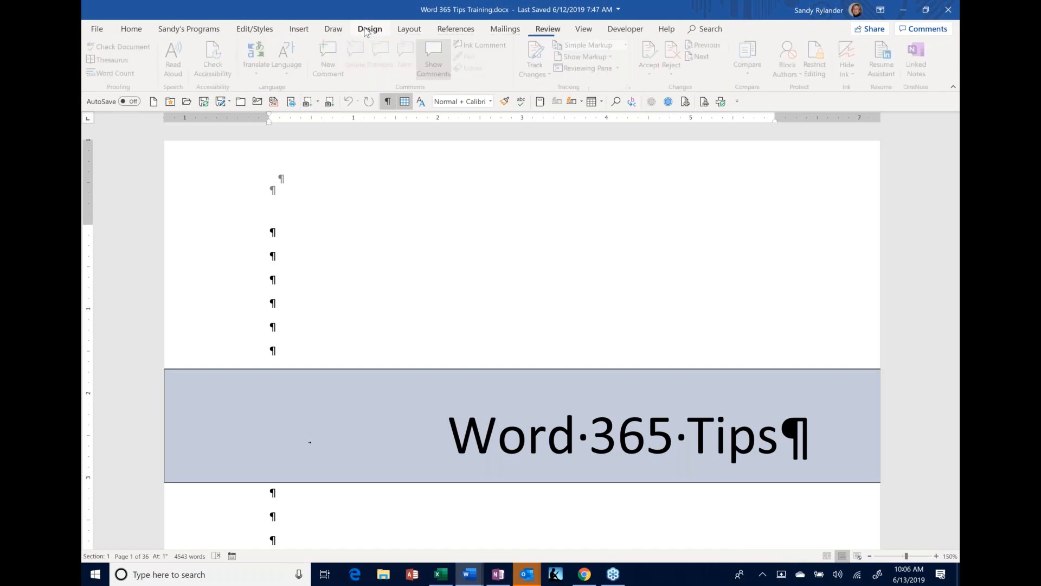
{"action": "scroll", "coordinate": [366, 33], "scroll_direction": "down", "scroll_amount": 1}
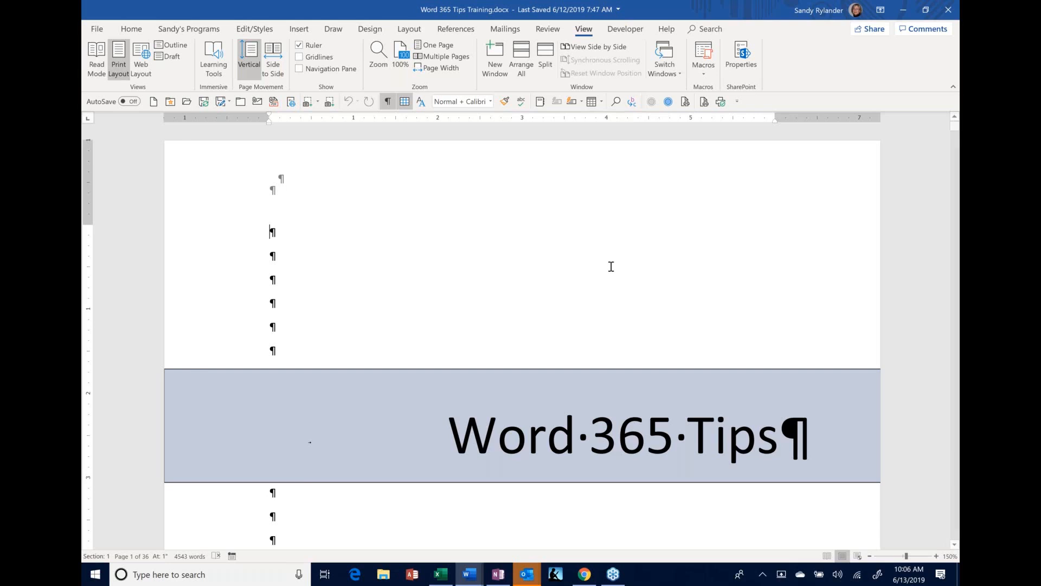
Zoom the cover page out and back in several times, finishing at 120%.
{"action": "scroll", "coordinate": [611, 267], "scroll_direction": "down", "scroll_amount": 2}
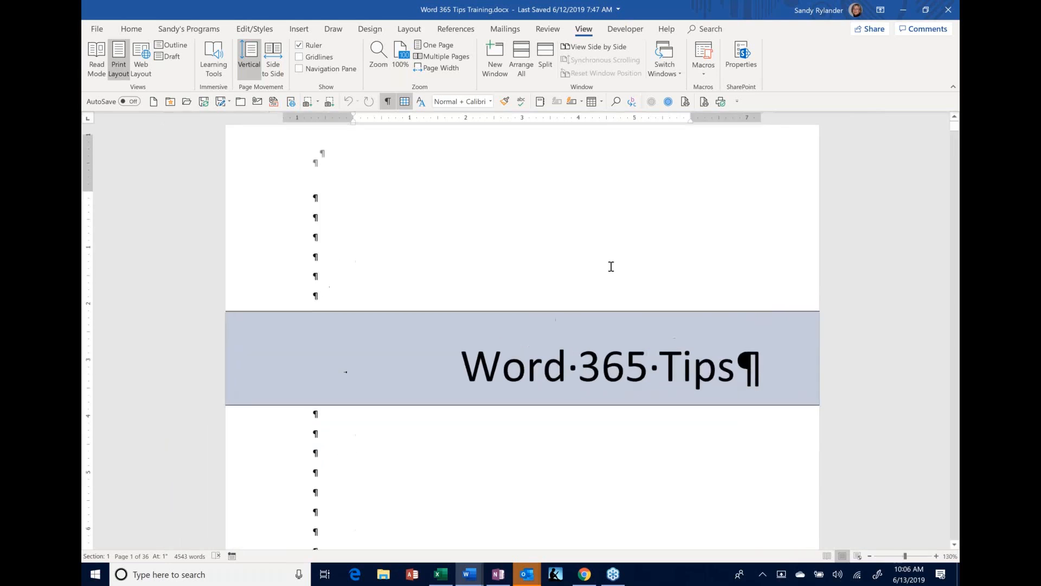
{"action": "scroll", "coordinate": [611, 266], "scroll_direction": "up", "scroll_amount": 2}
{"action": "scroll", "coordinate": [611, 266], "scroll_direction": "down", "scroll_amount": 2}
{"action": "scroll", "coordinate": [612, 266], "scroll_direction": "up", "scroll_amount": 2}
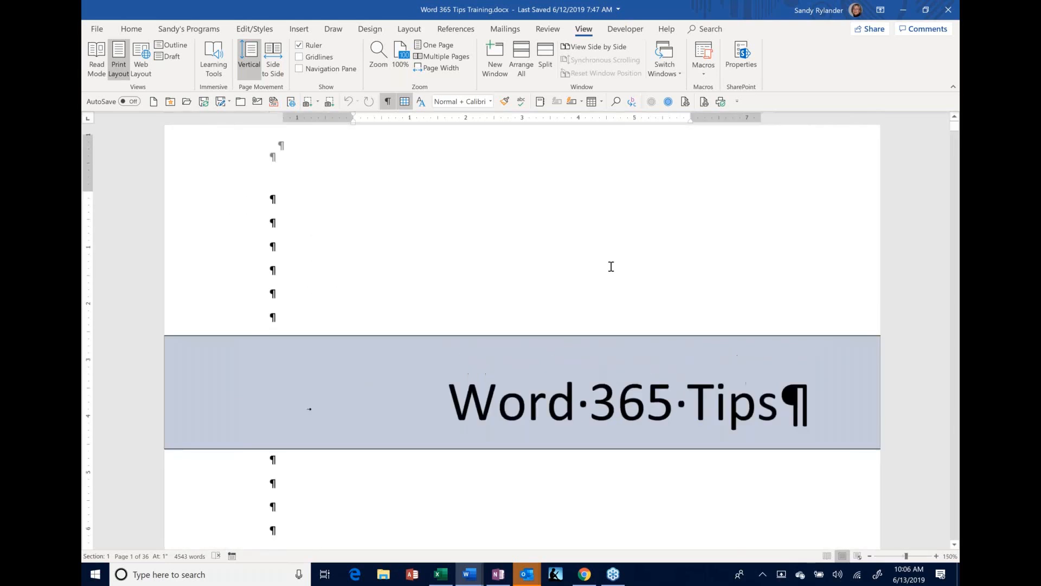
{"action": "scroll", "coordinate": [611, 266], "scroll_direction": "down", "scroll_amount": 3}
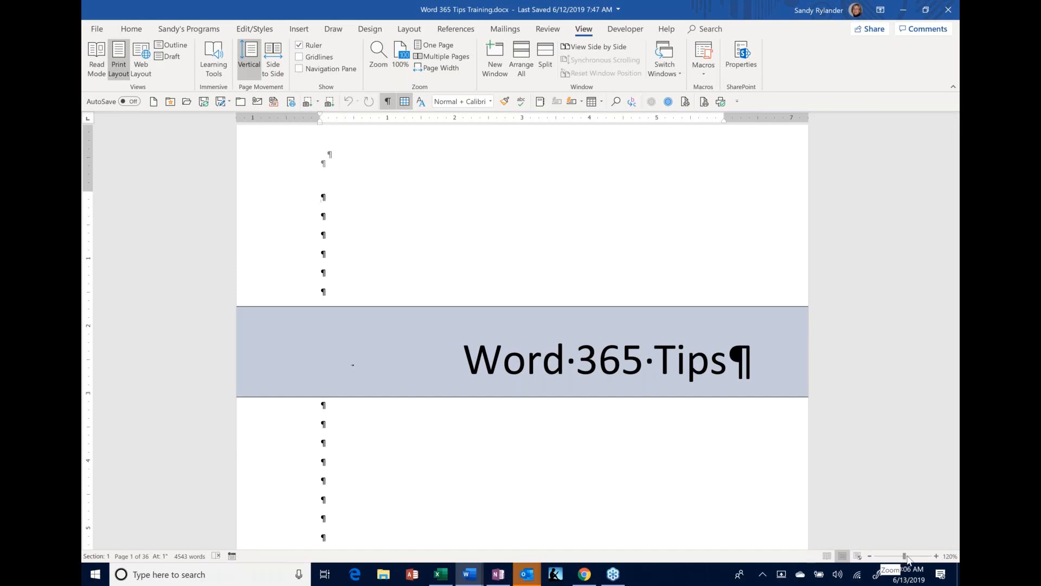
Zoom out to 10% to show all pages, zoom in to 472%, and reset the zoom to 100%.
{"action": "left_click_drag", "start_coordinate": [905, 557], "coordinate": [870, 556]}
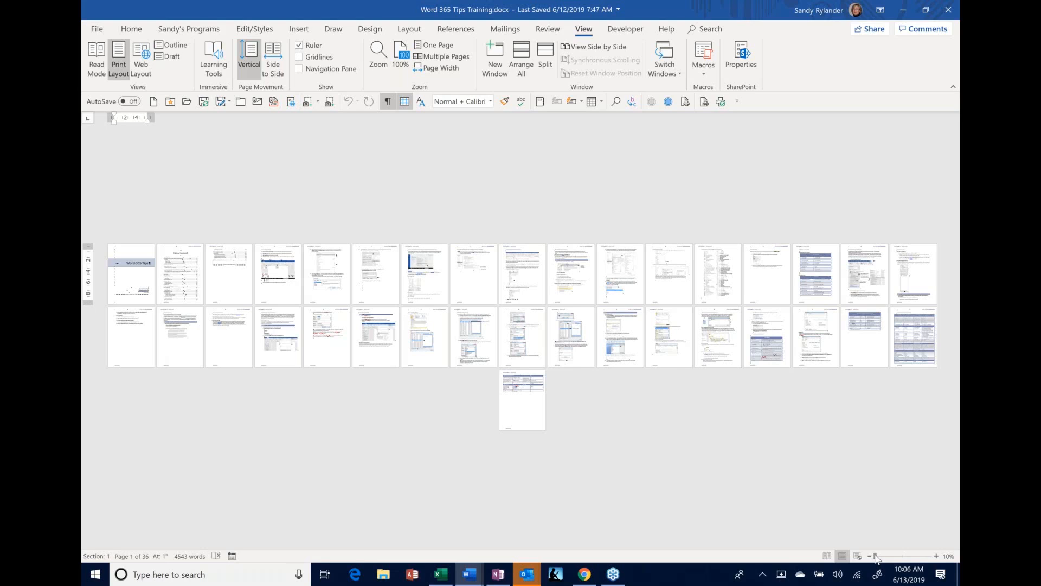
{"action": "scroll", "coordinate": [658, 366], "scroll_direction": "up", "scroll_amount": 3}
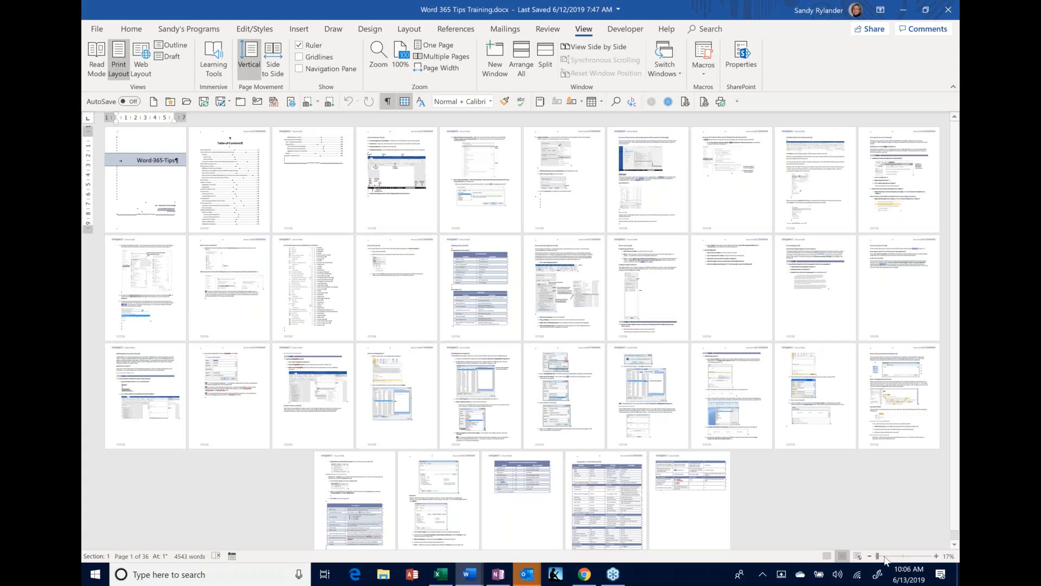
{"action": "left_click_drag", "start_coordinate": [877, 556], "coordinate": [929, 557]}
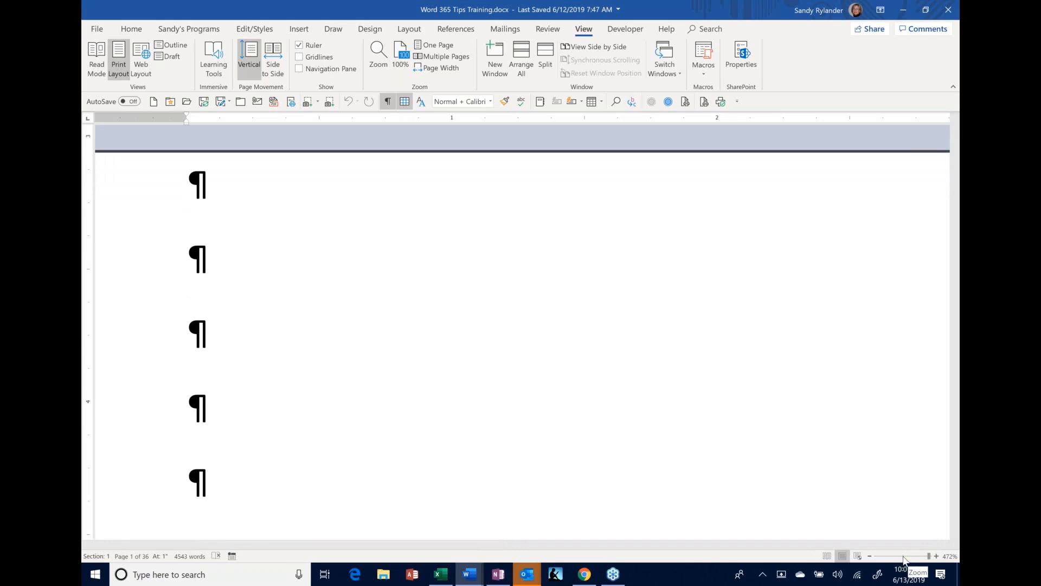
{"action": "left_click", "coordinate": [903, 556]}
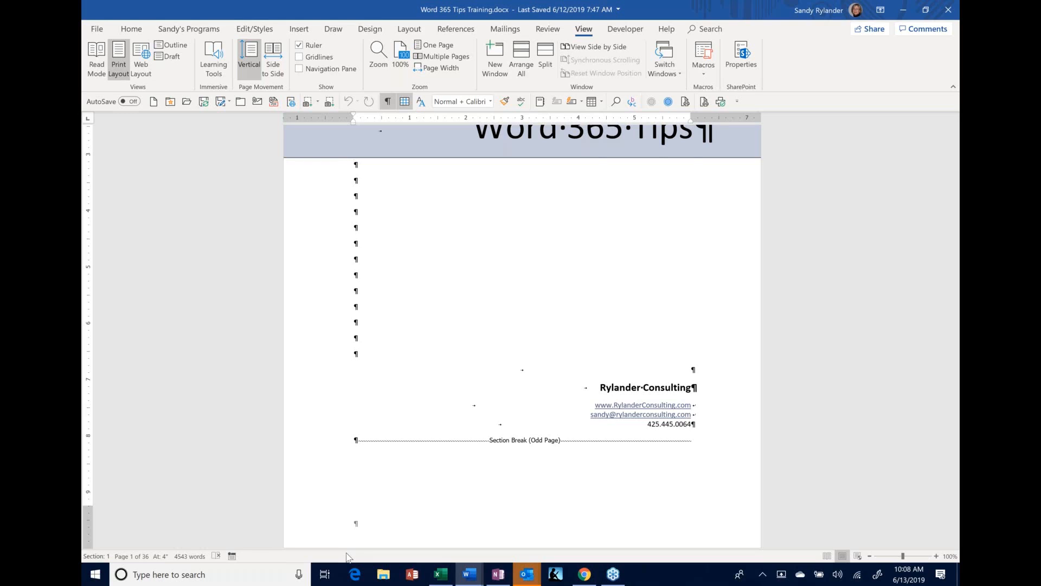
Review the status bar customization options, including Section and Zoom Slider, and close the list without changing them.
{"action": "right_click", "coordinate": [271, 557]}
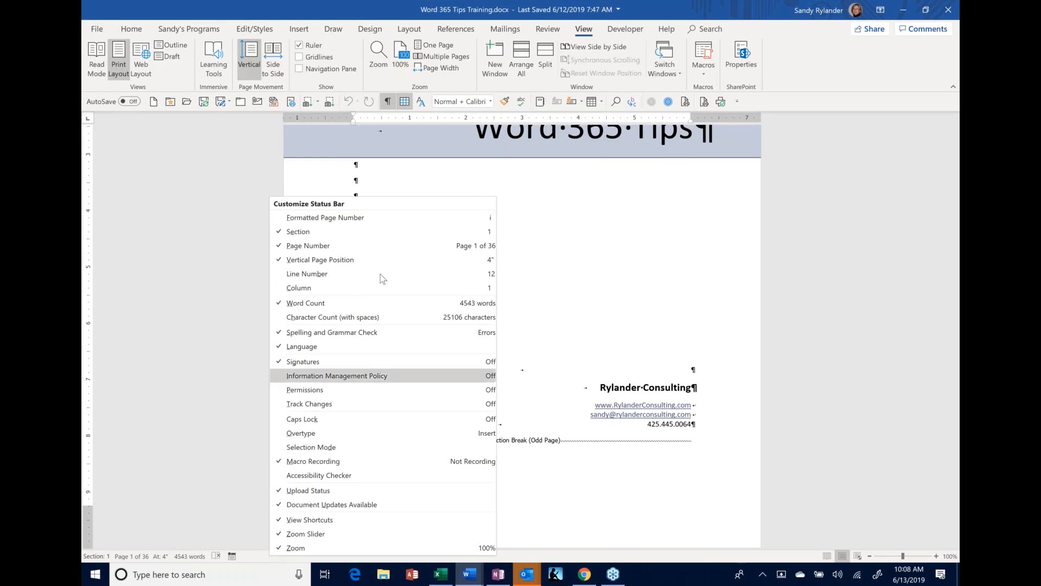
{"action": "left_click", "coordinate": [279, 232]}
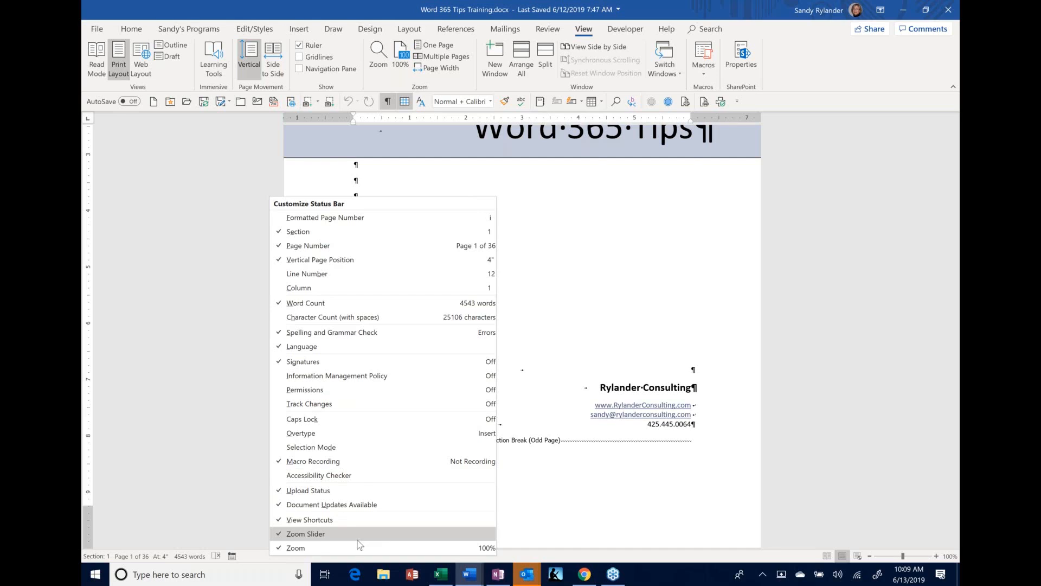
{"action": "left_click", "coordinate": [557, 515]}
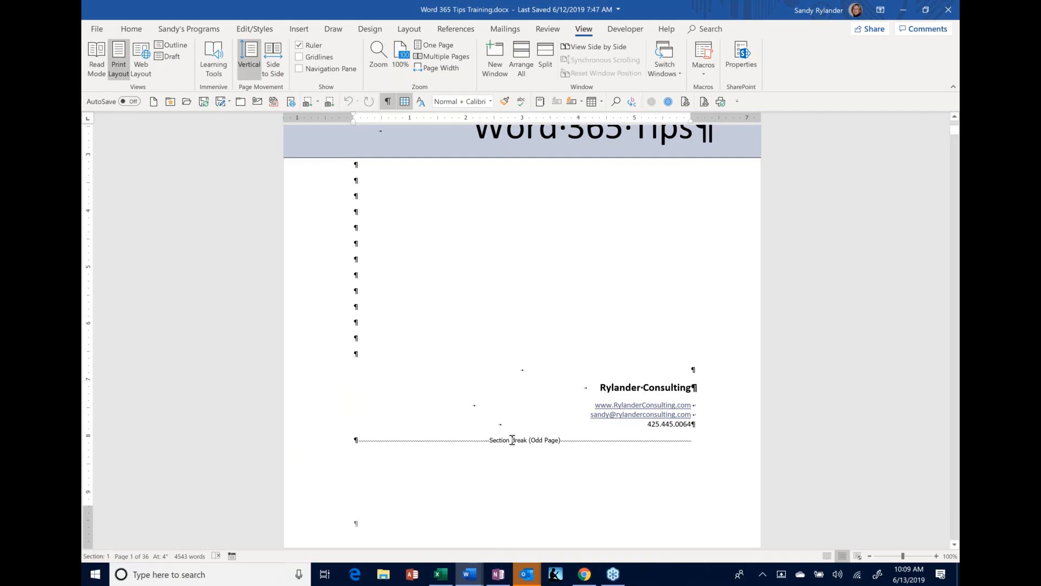
Place the cursor in the Table of Contents title, review the Go To, Replace and Find options, and dismiss the dialog.
{"action": "scroll", "coordinate": [512, 440], "scroll_direction": "down", "scroll_amount": 5}
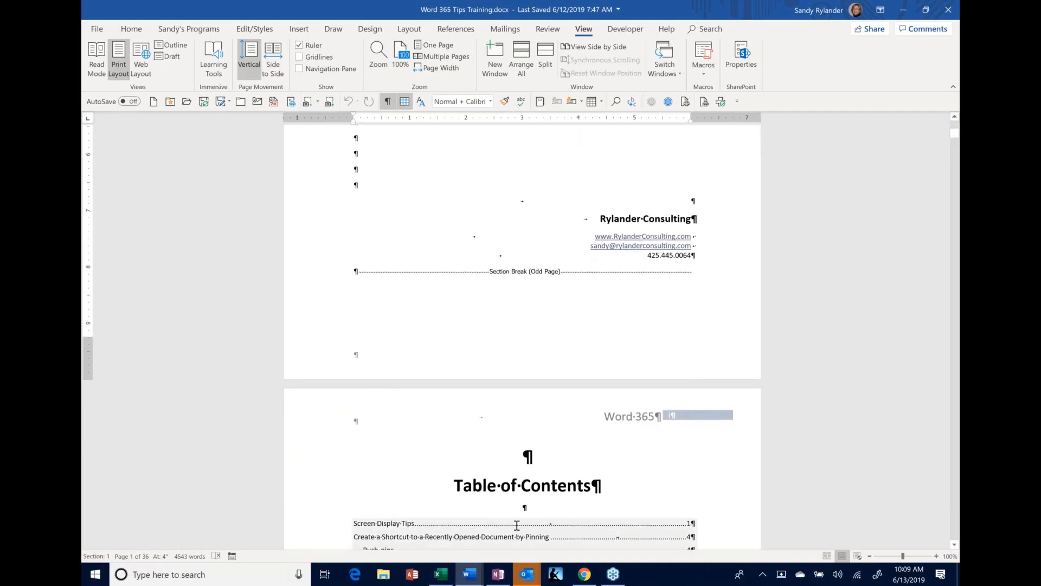
{"action": "left_click", "coordinate": [509, 486]}
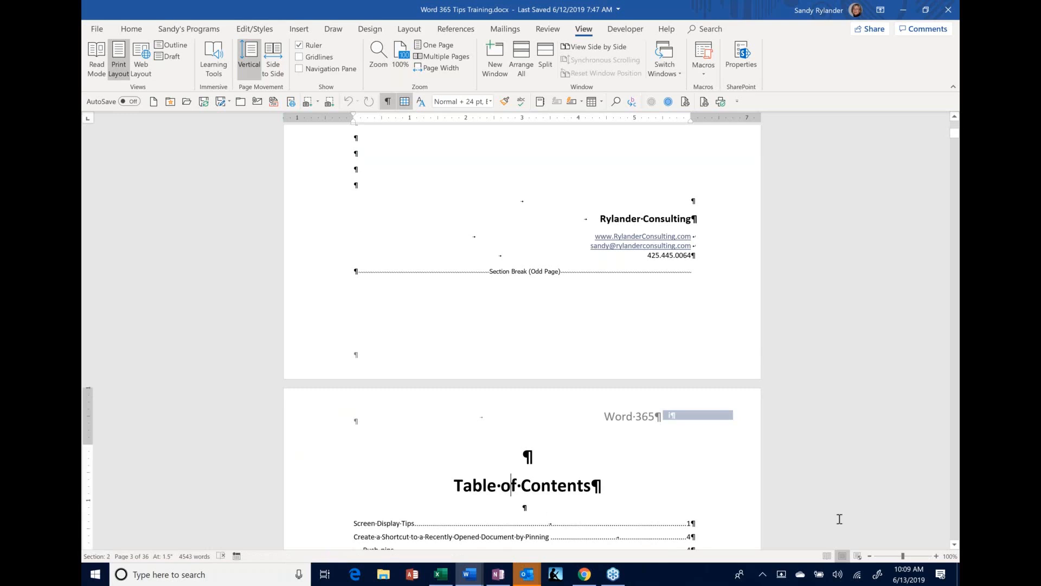
{"action": "mouse_move", "coordinate": [440, 579]}
{"action": "left_click", "coordinate": [101, 559]}
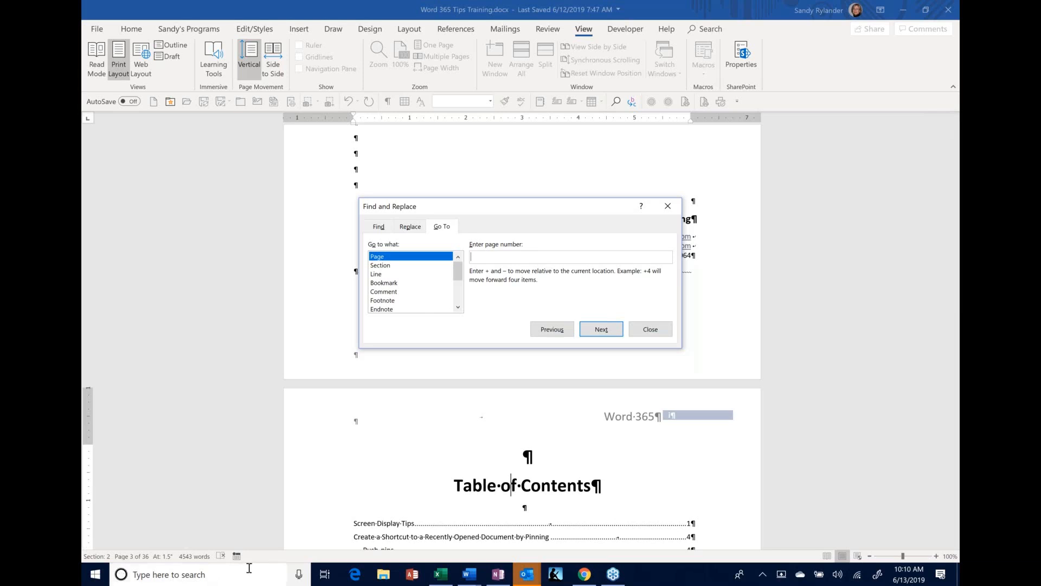
{"action": "mouse_move", "coordinate": [458, 272]}
{"action": "left_mouse_down"}
{"action": "mouse_move", "coordinate": [458, 296]}
{"action": "mouse_move", "coordinate": [459, 258]}
{"action": "left_mouse_up"}
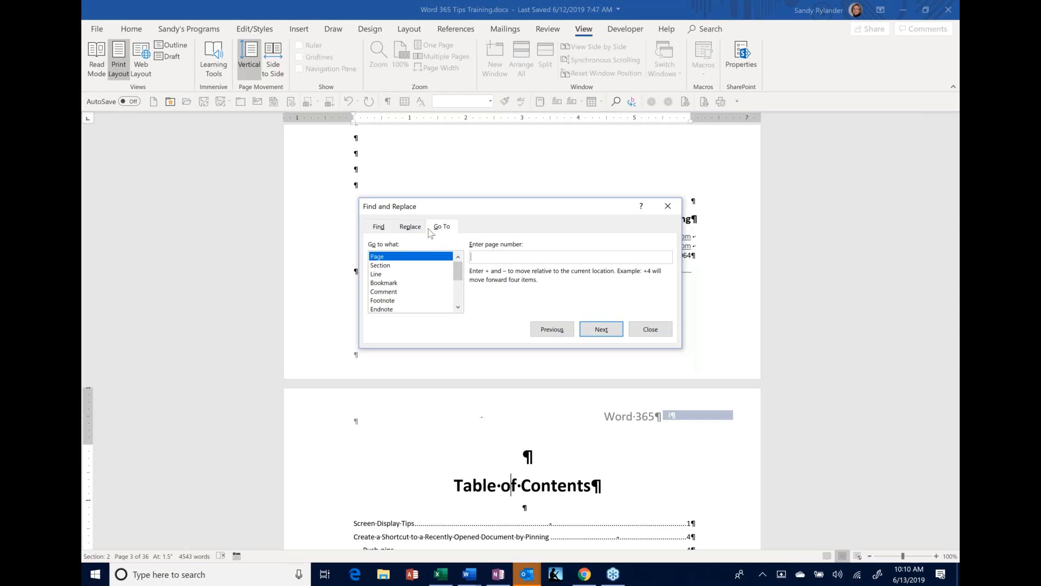
{"action": "left_click", "coordinate": [409, 227]}
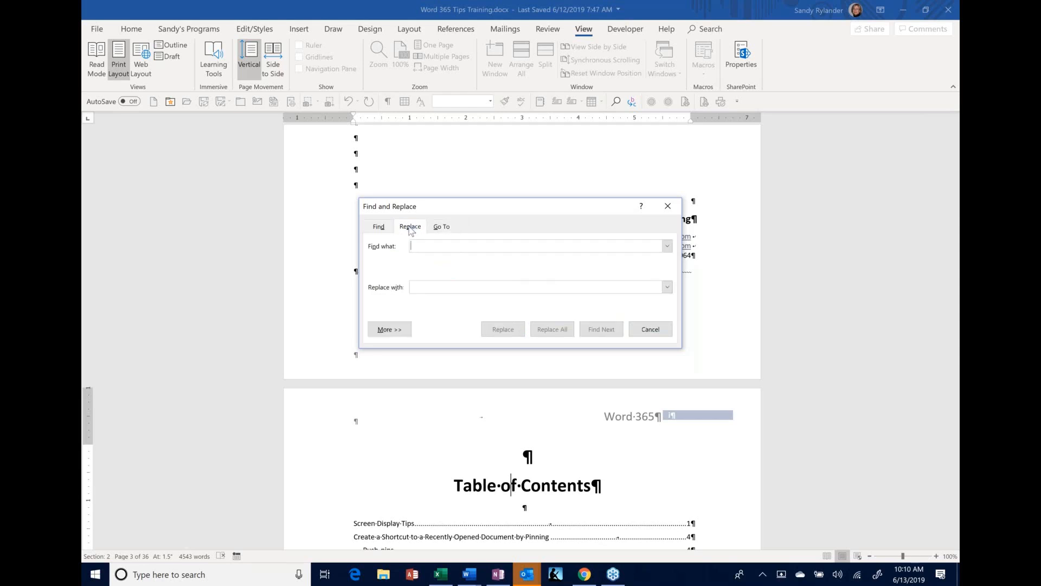
{"action": "left_click", "coordinate": [383, 228]}
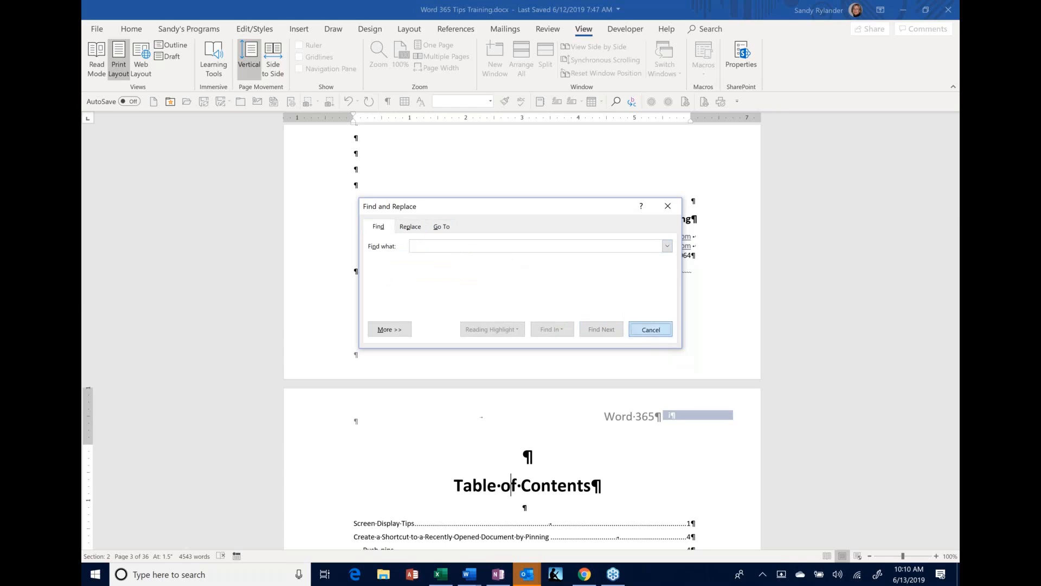
{"action": "left_click", "coordinate": [650, 330]}
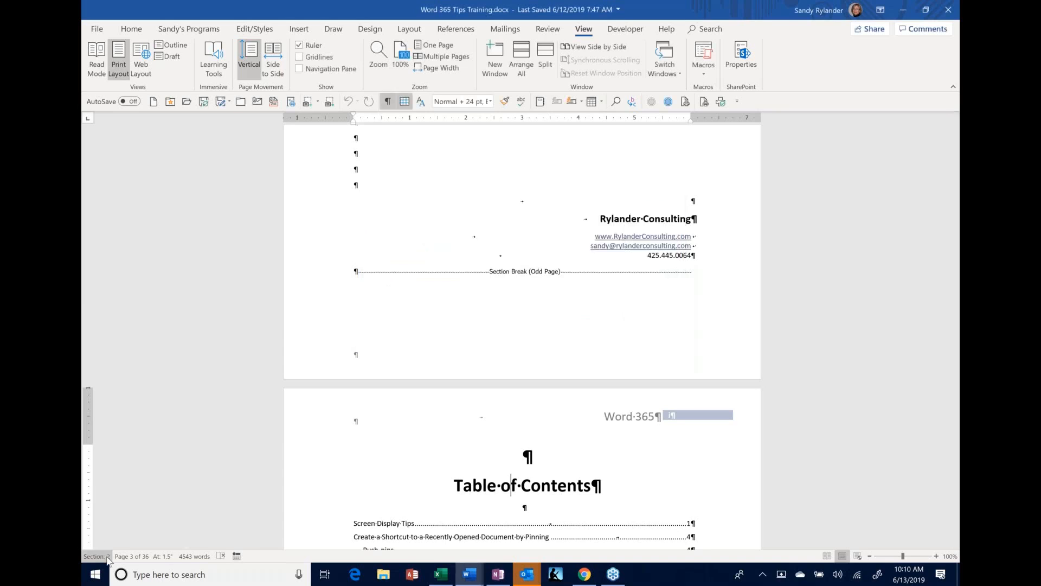
{"action": "key", "text": "ctrl+g"}
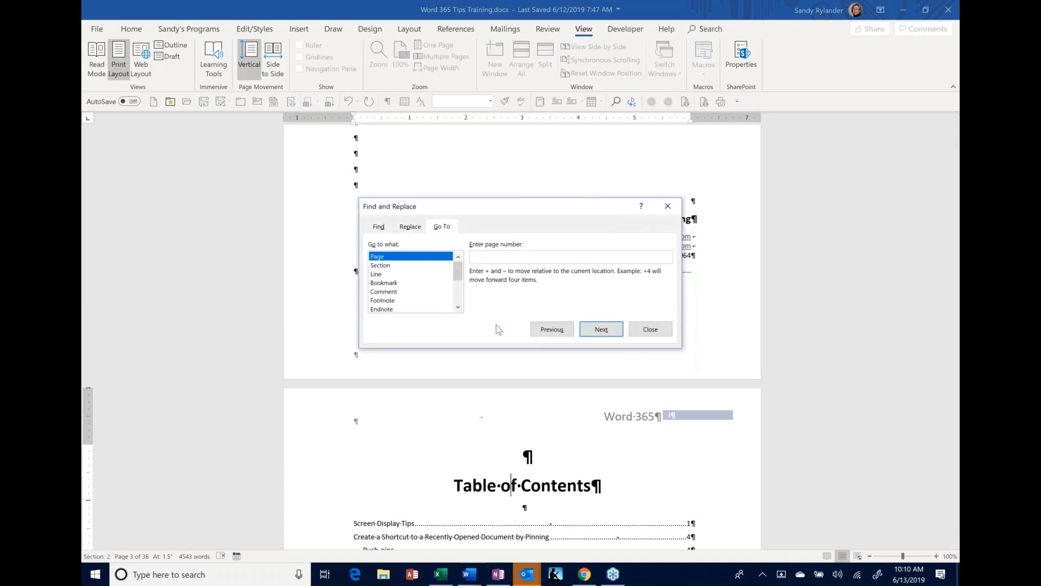
{"action": "left_click", "coordinate": [660, 331]}
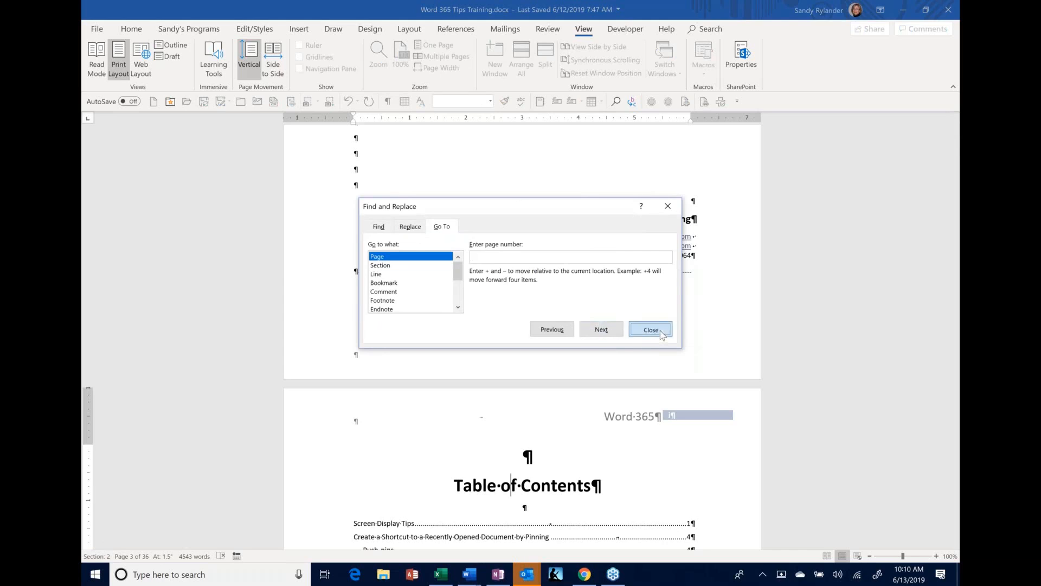
Show the Navigation pane's page thumbnails and jump to the page numbered 3.
{"action": "left_click", "coordinate": [135, 557]}
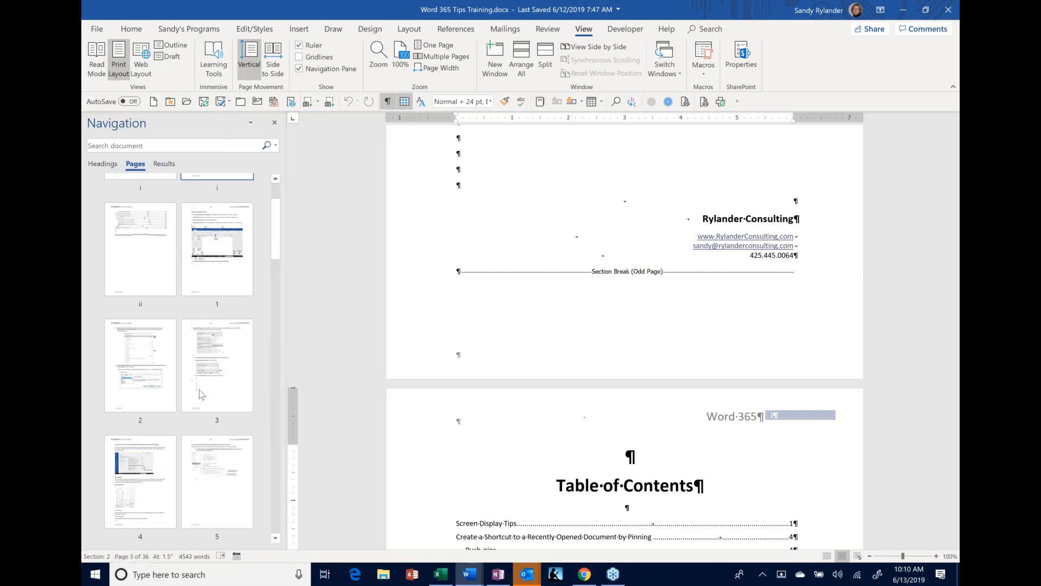
{"action": "left_click", "coordinate": [212, 353]}
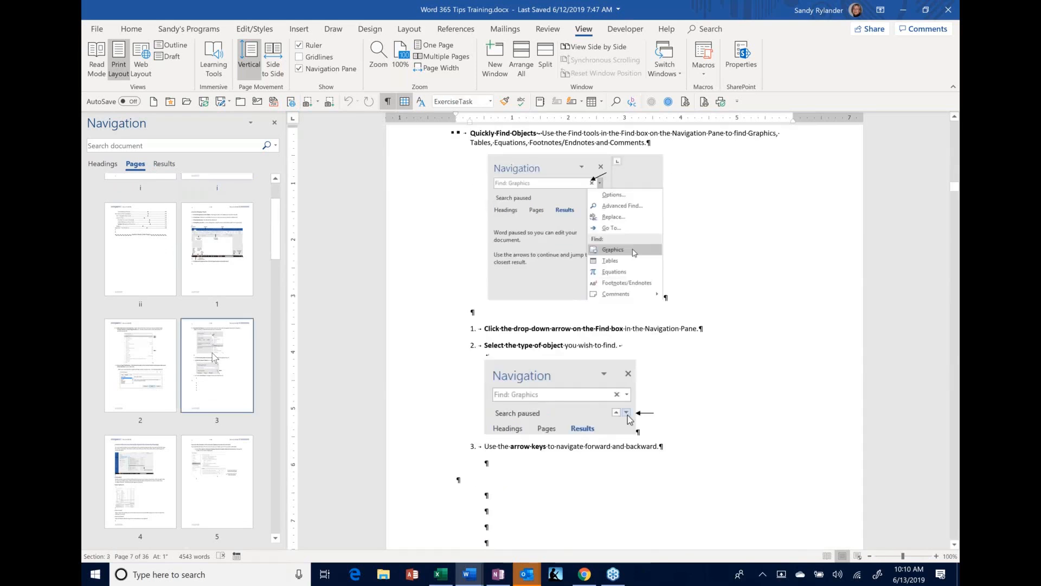
Search the document for "navigation" and jump to the result about the X in the pane's top right corner.
{"action": "left_click", "coordinate": [170, 166]}
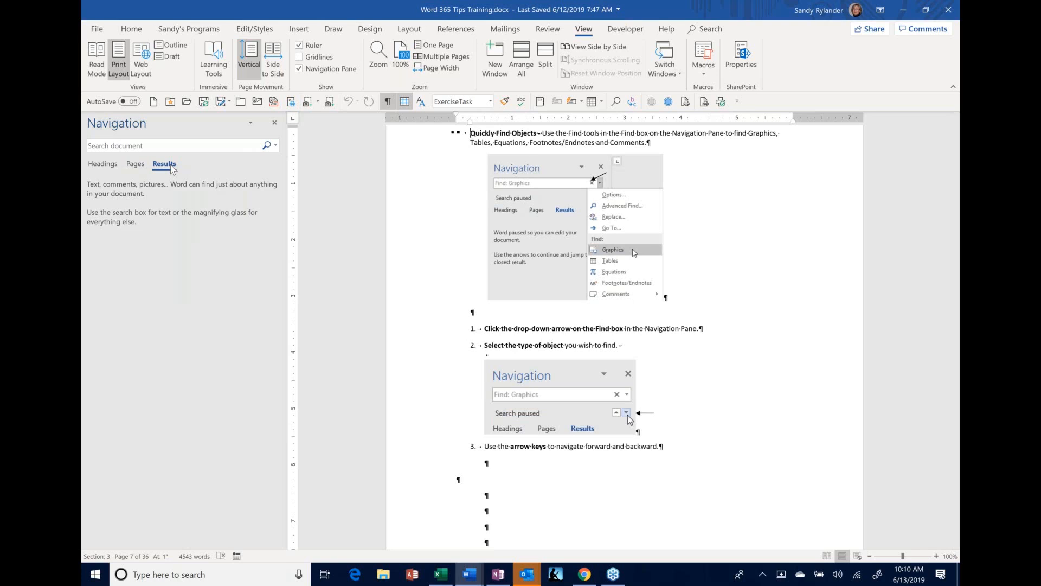
{"action": "left_click", "coordinate": [138, 145]}
{"action": "type", "text": "navigation"}
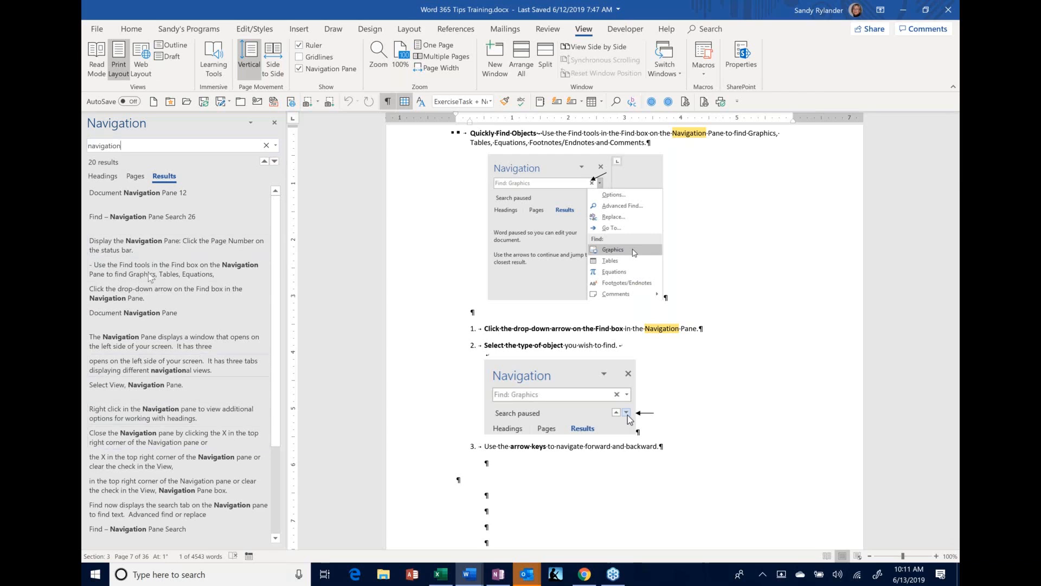
{"action": "left_click", "coordinate": [124, 466]}
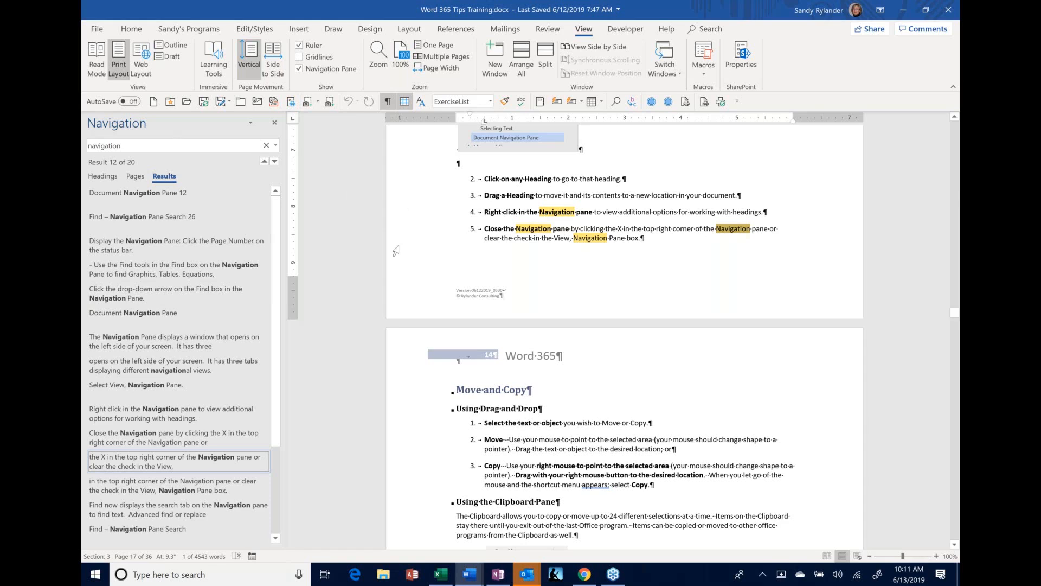
Place the cursor in the "Move and Copy" heading, check its style, and browse the document's heading outline in the Navigation pane.
{"action": "left_click", "coordinate": [471, 391]}
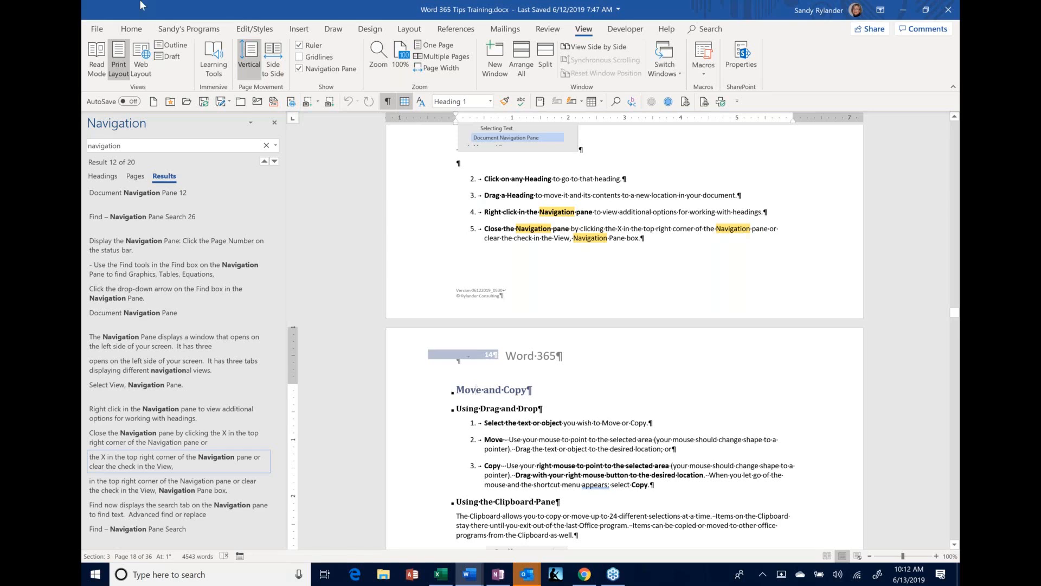
{"action": "left_click", "coordinate": [131, 29]}
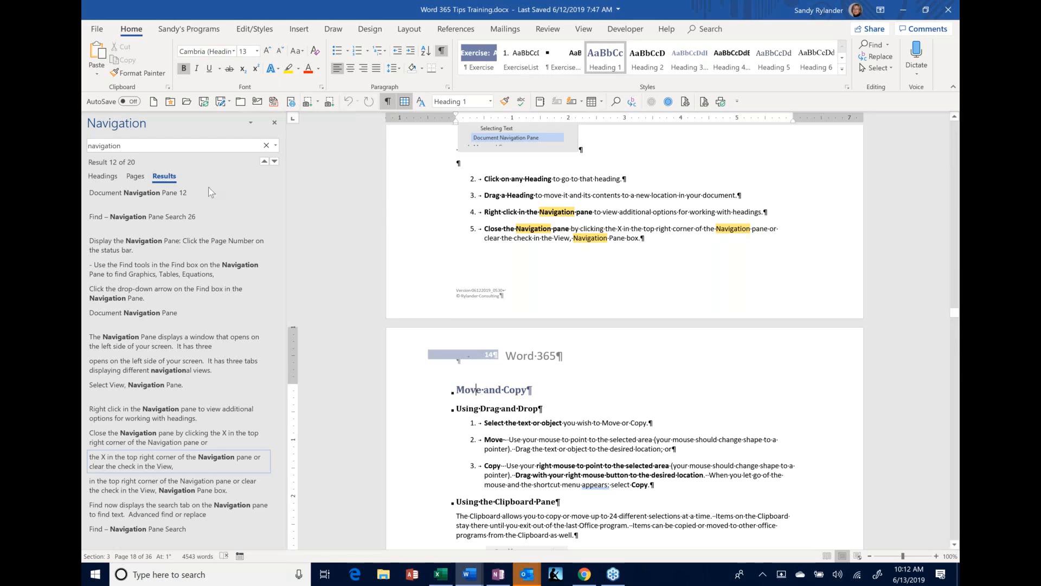
{"action": "left_click", "coordinate": [102, 176]}
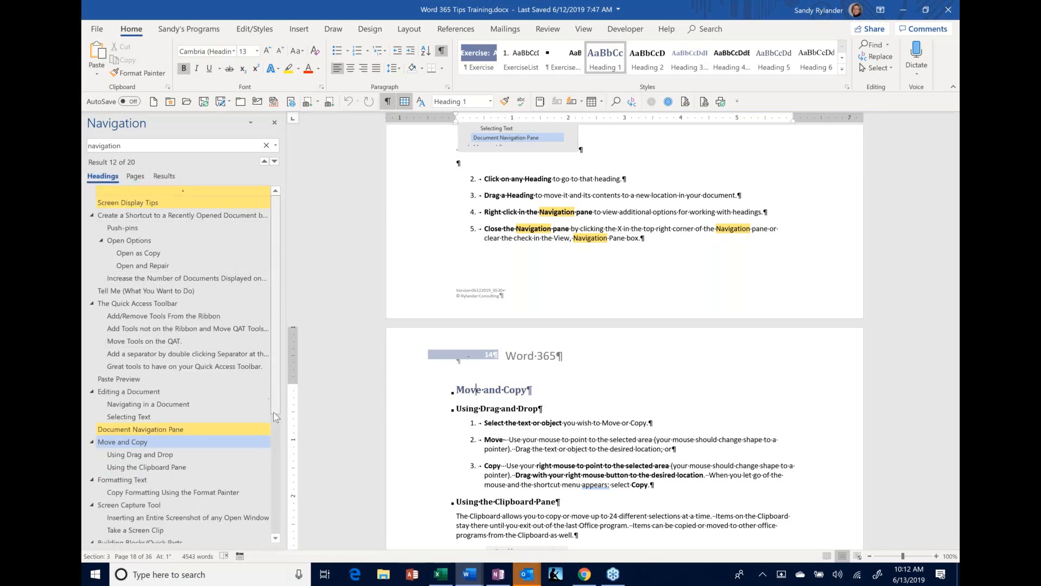
{"action": "scroll", "coordinate": [273, 412], "scroll_direction": "down", "scroll_amount": 3}
{"action": "scroll", "coordinate": [272, 437], "scroll_direction": "down", "scroll_amount": 6}
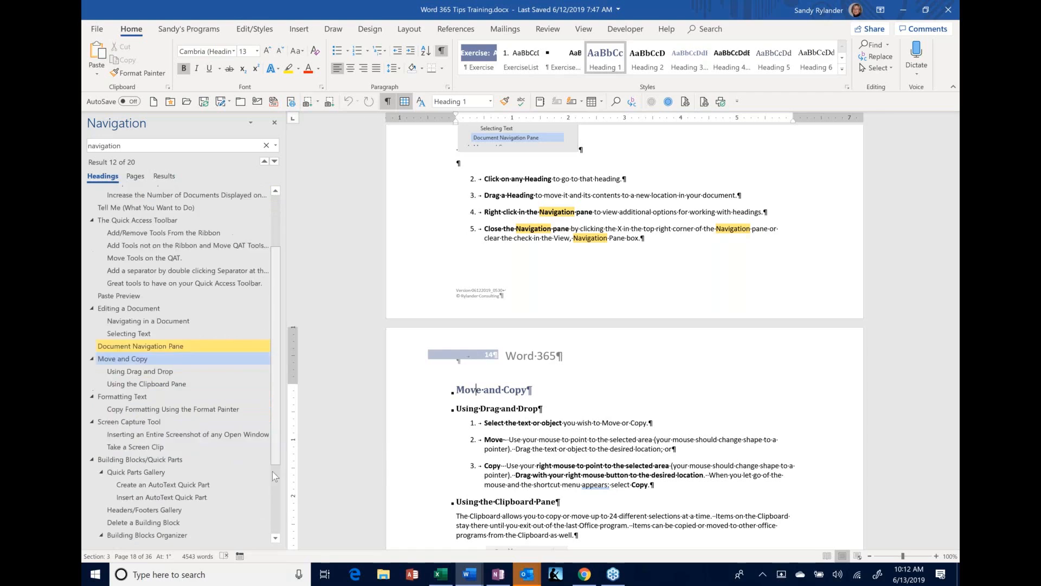
Jump from the heading outline to "The Quick Access Toolbar" section and to "Editing a Document".
{"action": "scroll", "coordinate": [281, 423], "scroll_direction": "up", "scroll_amount": 8}
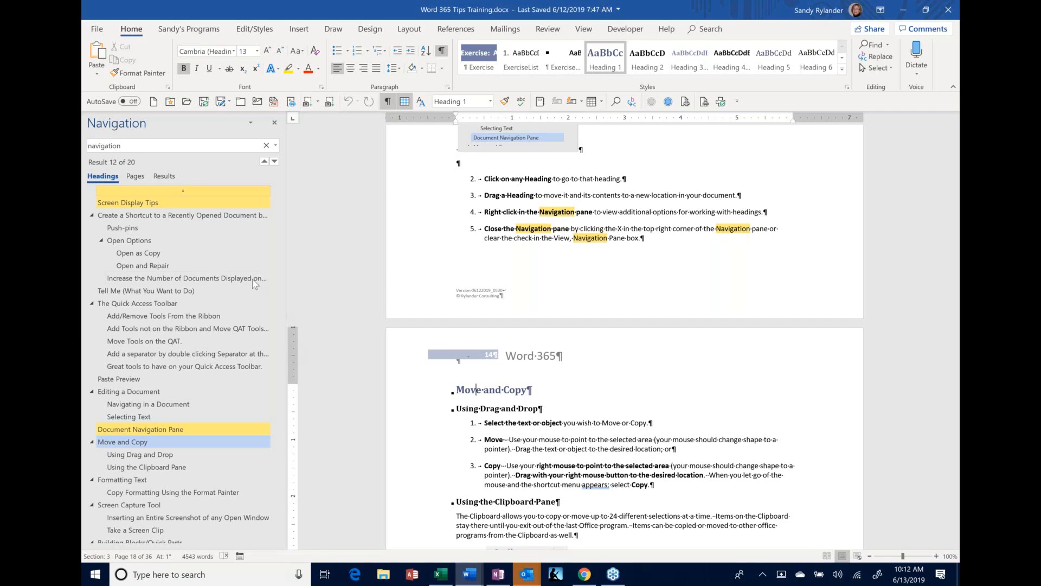
{"action": "left_click", "coordinate": [131, 307]}
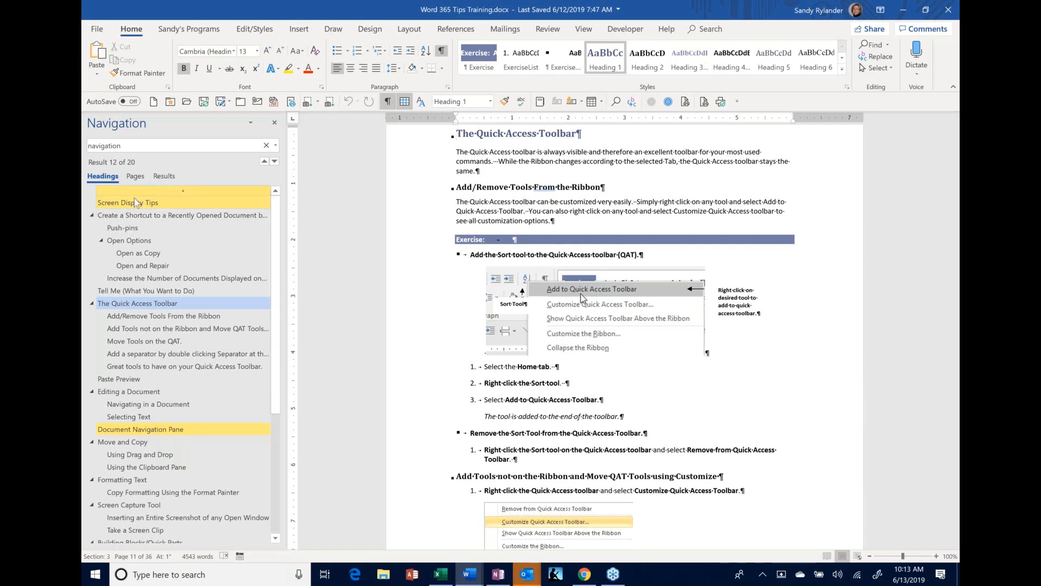
{"action": "left_click", "coordinate": [128, 394]}
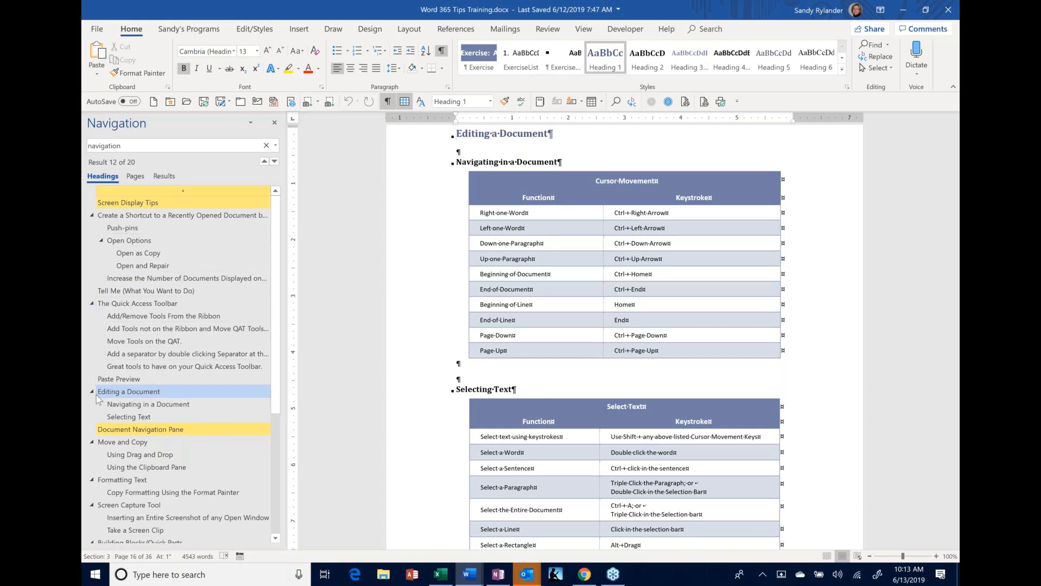
Move the collapsed Quick Access Toolbar section below "Document Navigation Pane", and its "Add/Remove Tools" subsection below "Add Tools not on the Ribbon".
{"action": "left_click", "coordinate": [92, 304]}
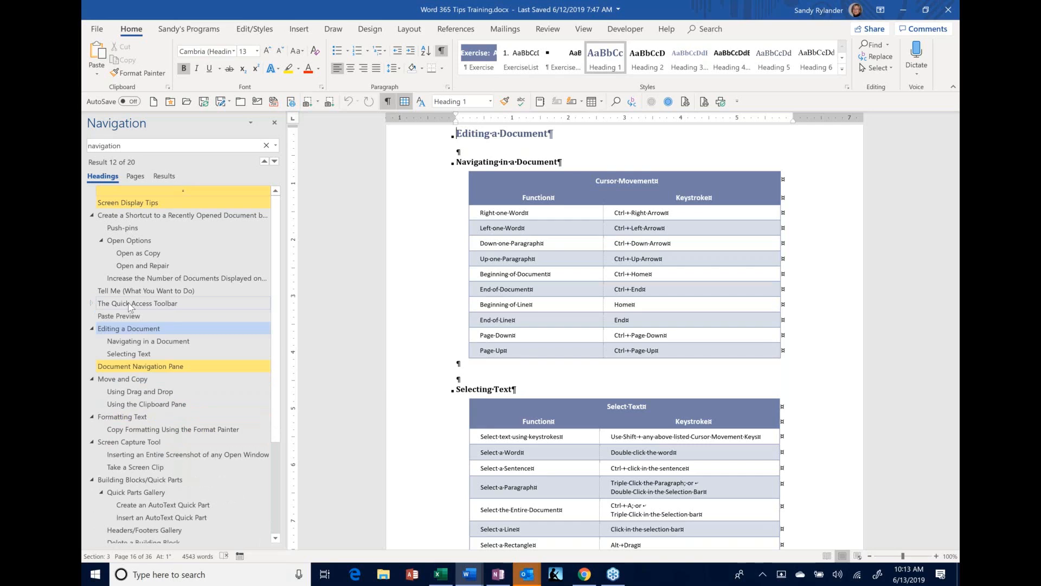
{"action": "left_click_drag", "start_coordinate": [130, 306], "coordinate": [118, 378]}
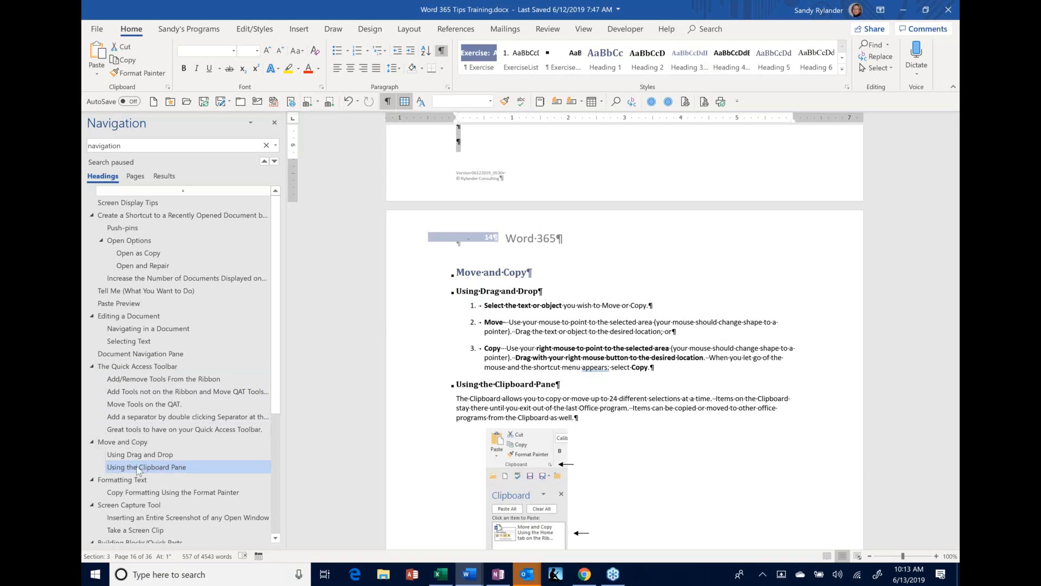
{"action": "left_click", "coordinate": [139, 382]}
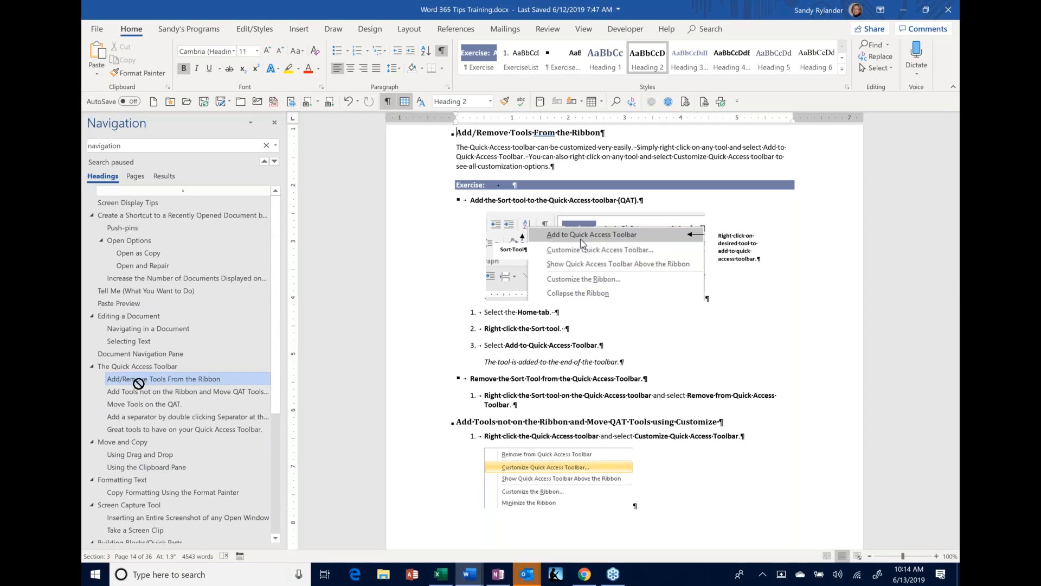
{"action": "left_click_drag", "start_coordinate": [139, 380], "coordinate": [140, 402]}
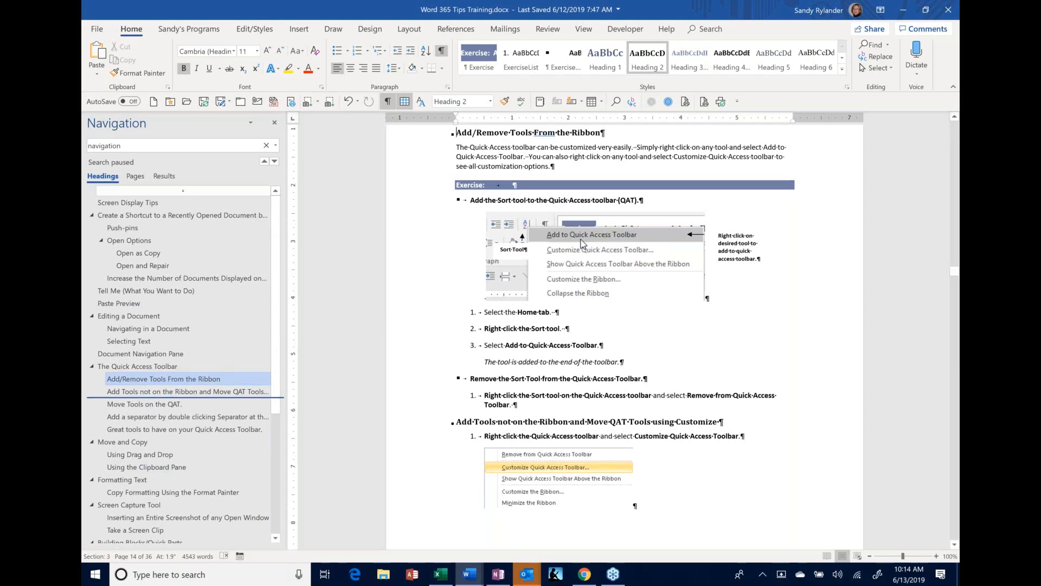
Review the relocated "Add/Remove Tools From the Ribbon" text in the document, and undo both heading moves.
{"action": "scroll", "coordinate": [625, 337], "scroll_direction": "down", "scroll_amount": 3}
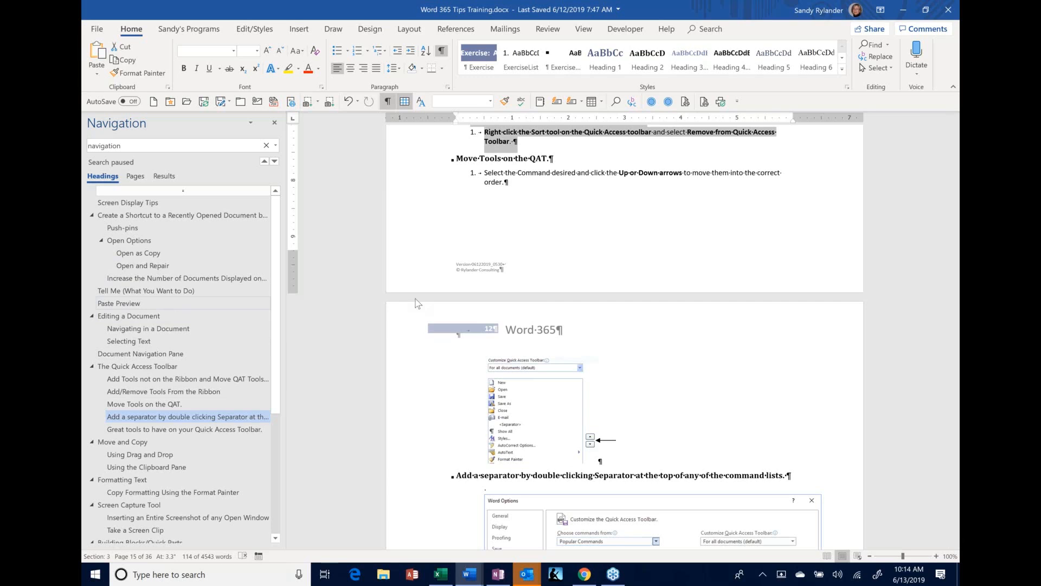
{"action": "scroll", "coordinate": [418, 303], "scroll_direction": "up", "scroll_amount": 2}
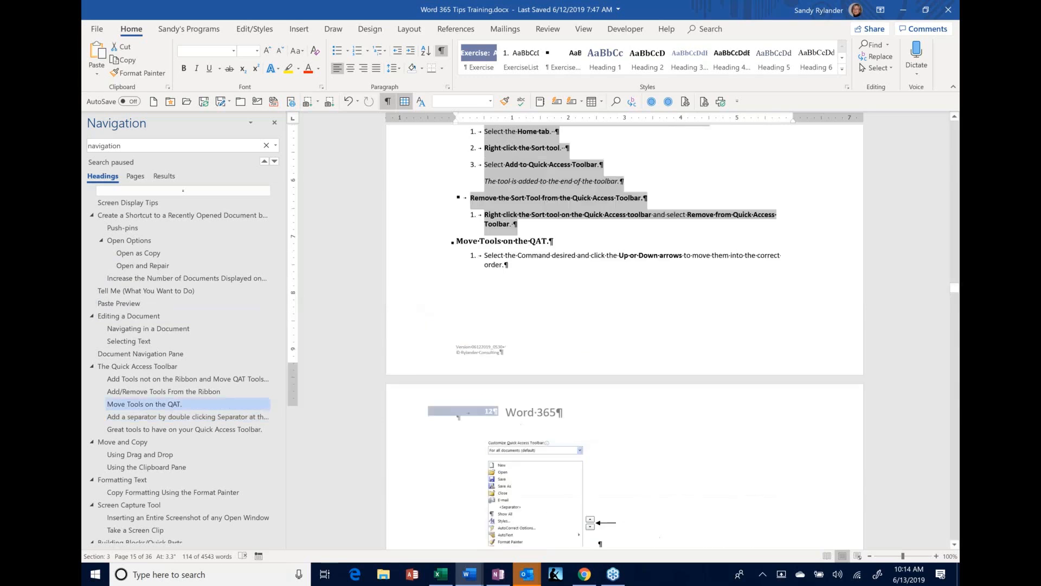
{"action": "scroll", "coordinate": [418, 302], "scroll_direction": "up", "scroll_amount": 3}
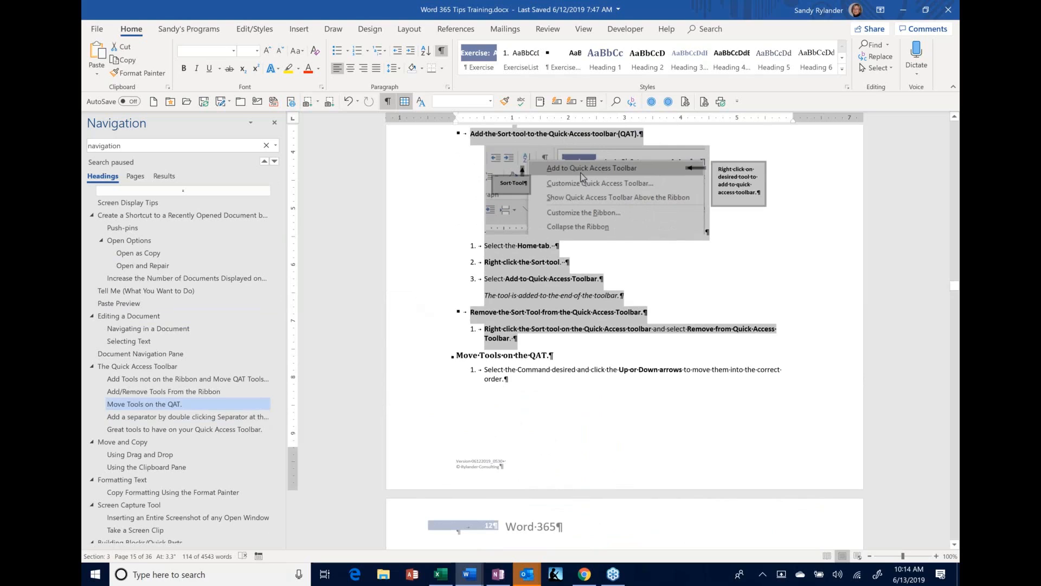
{"action": "scroll", "coordinate": [623, 326], "scroll_direction": "up", "scroll_amount": 4}
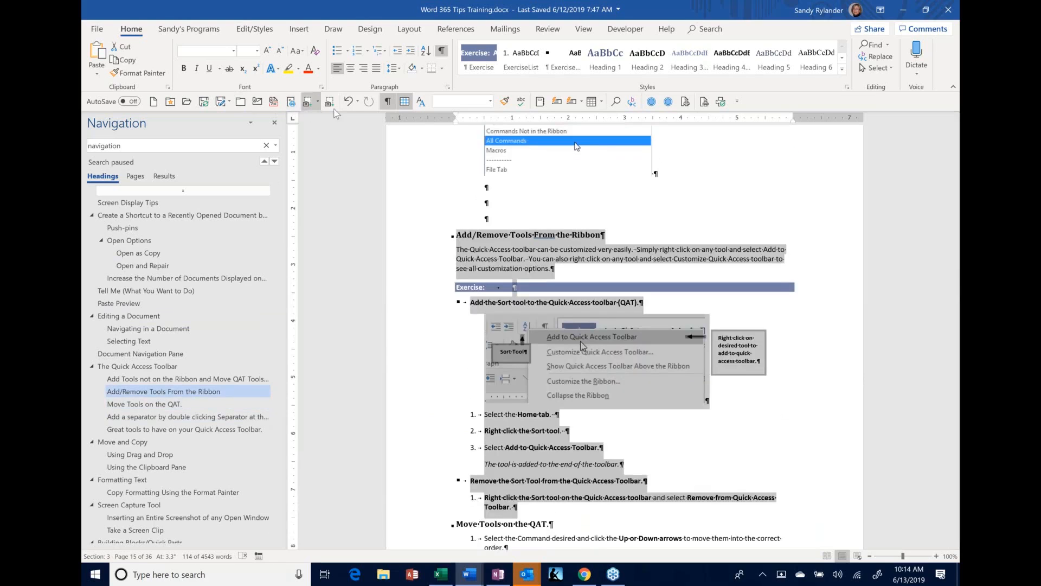
{"action": "left_click", "coordinate": [348, 102]}
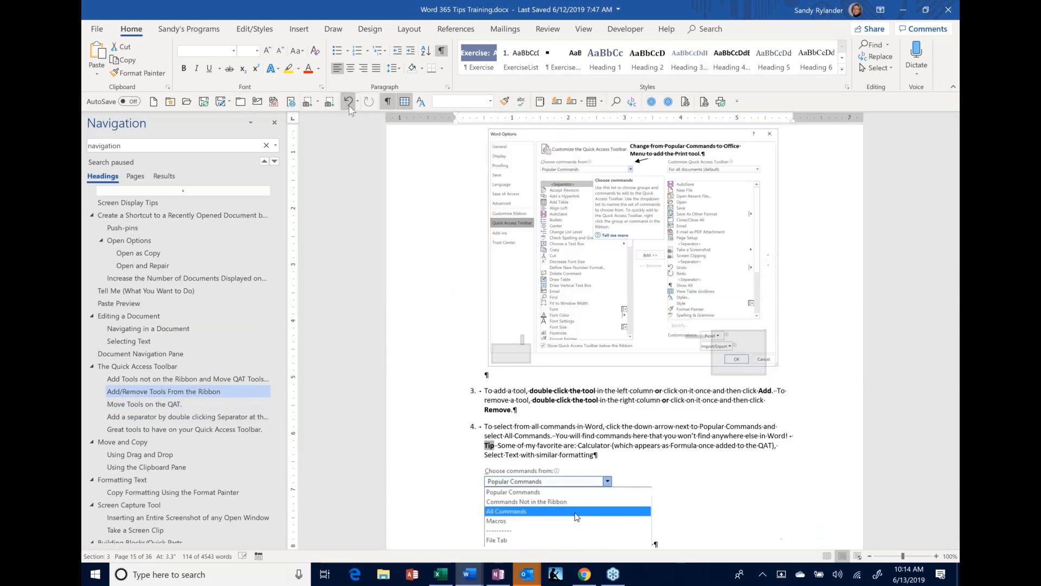
{"action": "left_click", "coordinate": [348, 102]}
{"action": "left_click", "coordinate": [350, 108]}
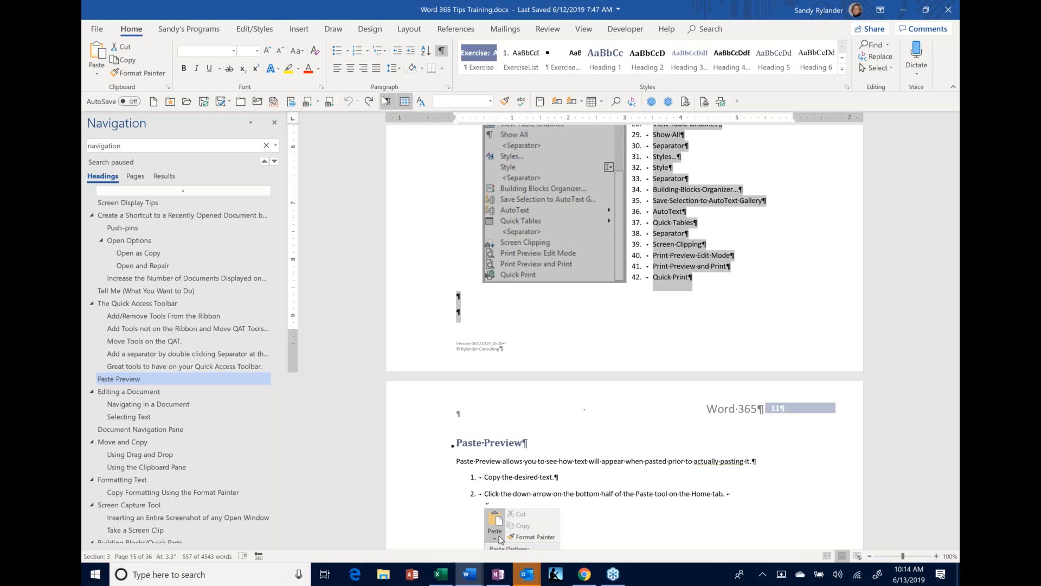
Review the Paragraph dialog's Line and Page Breaks options and the Font dialog, dismissing both without changes.
{"action": "left_click", "coordinate": [448, 88]}
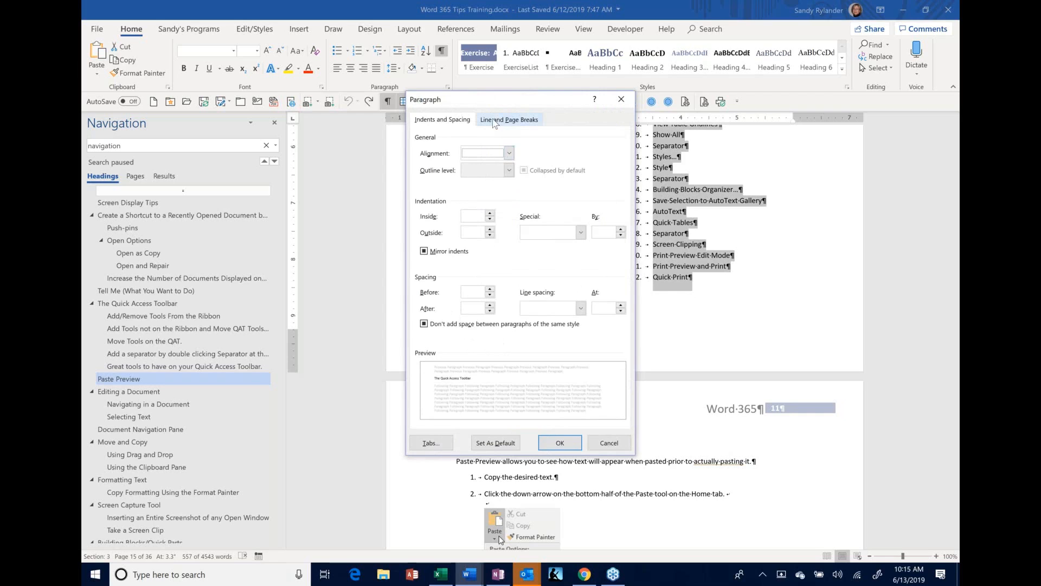
{"action": "left_click", "coordinate": [507, 120]}
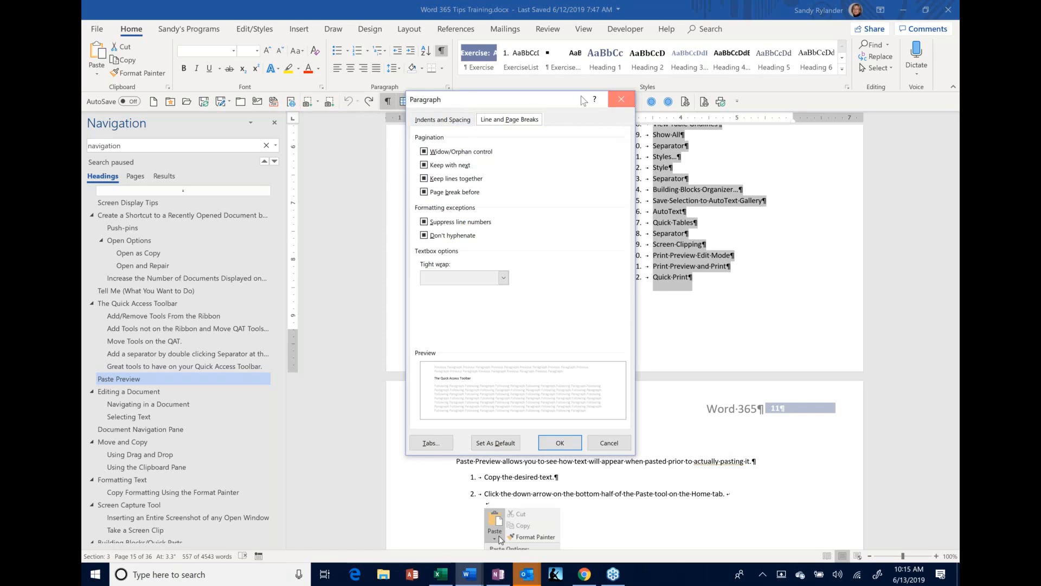
{"action": "left_click", "coordinate": [621, 99]}
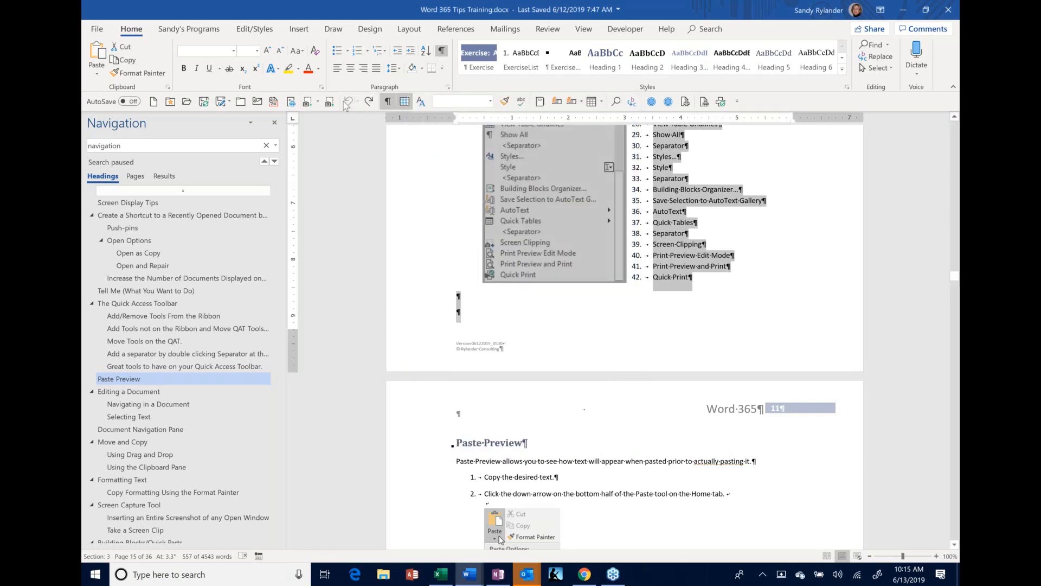
{"action": "left_click", "coordinate": [321, 87]}
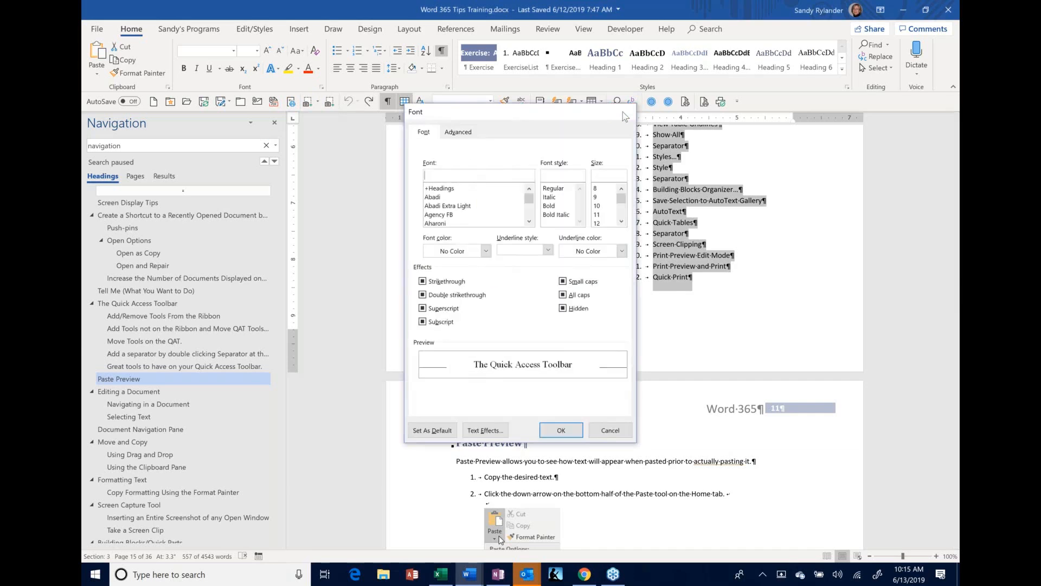
{"action": "left_click", "coordinate": [622, 112]}
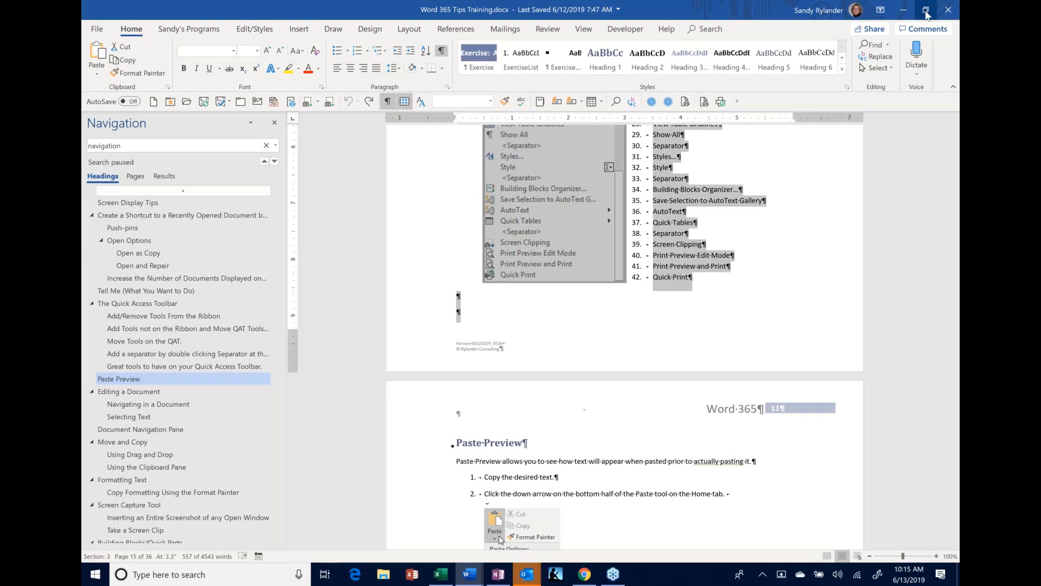
Restore the document window to a smaller size, reposition it on the screen, and switch it between maximized and restored, ending maximized.
{"action": "left_click", "coordinate": [925, 14]}
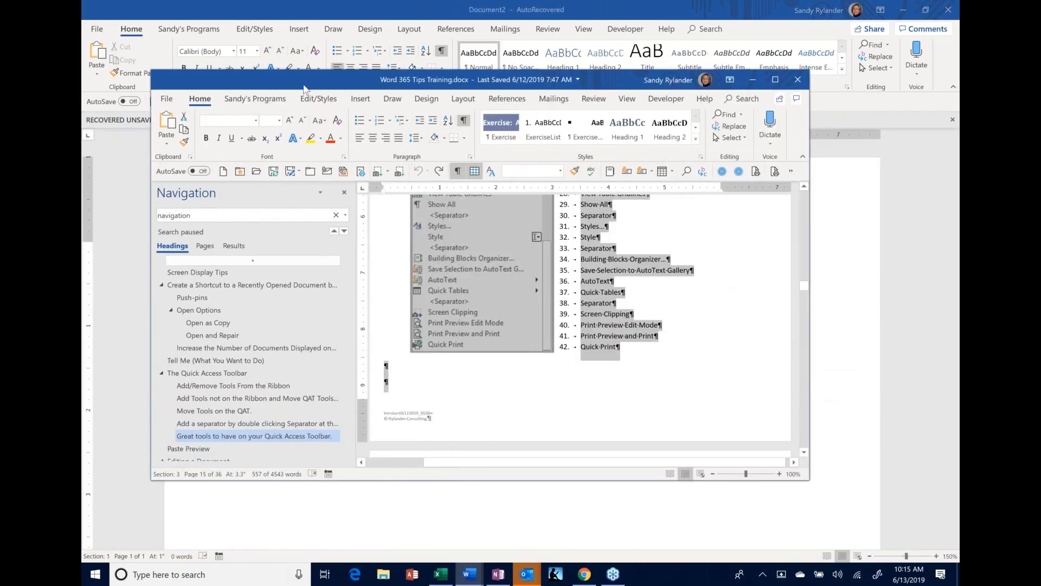
{"action": "left_click_drag", "start_coordinate": [305, 90], "coordinate": [342, 147]}
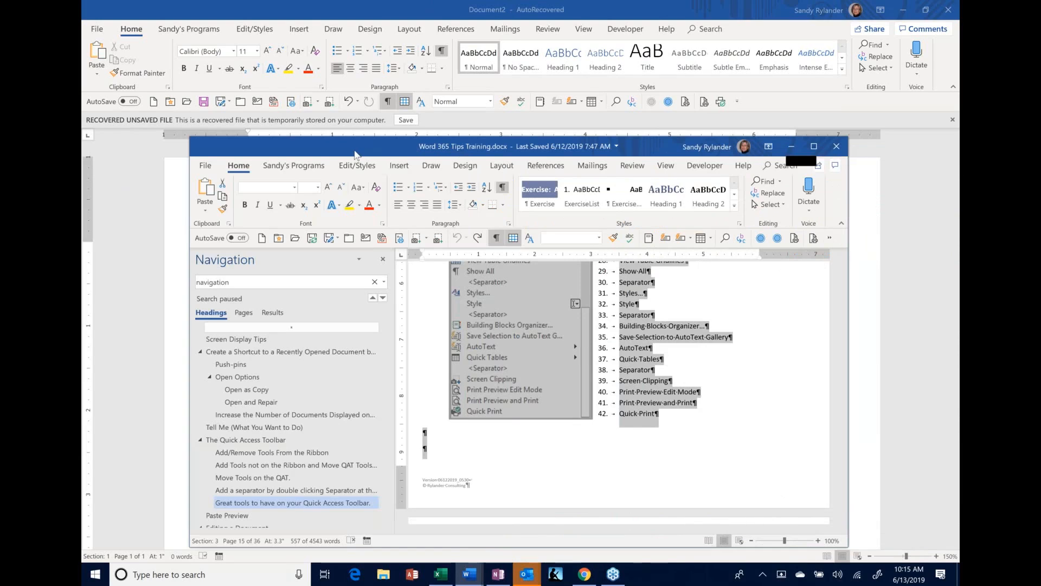
{"action": "left_click_drag", "start_coordinate": [400, 153], "coordinate": [555, 148]}
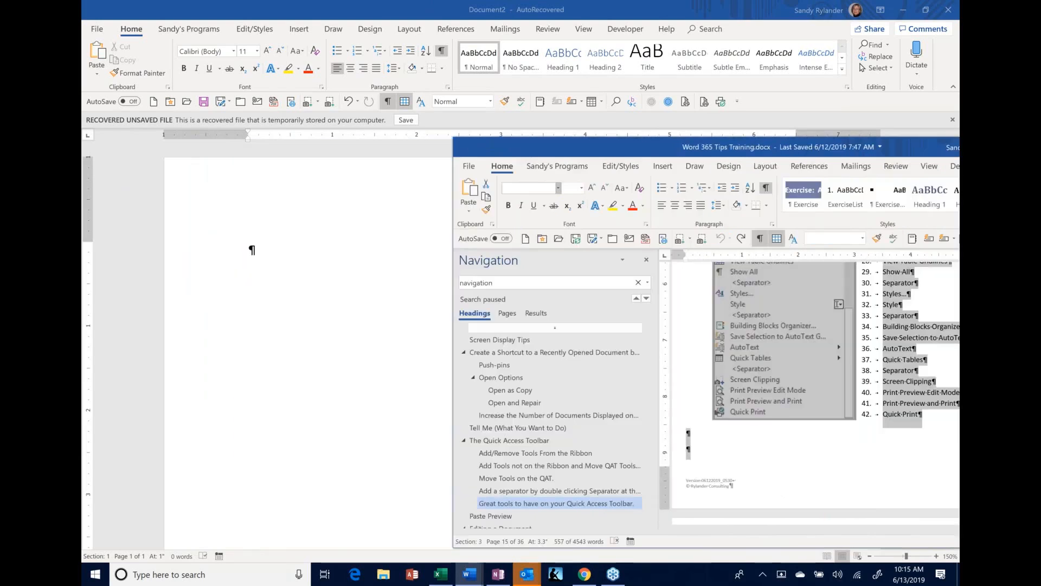
{"action": "double_click", "coordinate": [555, 145]}
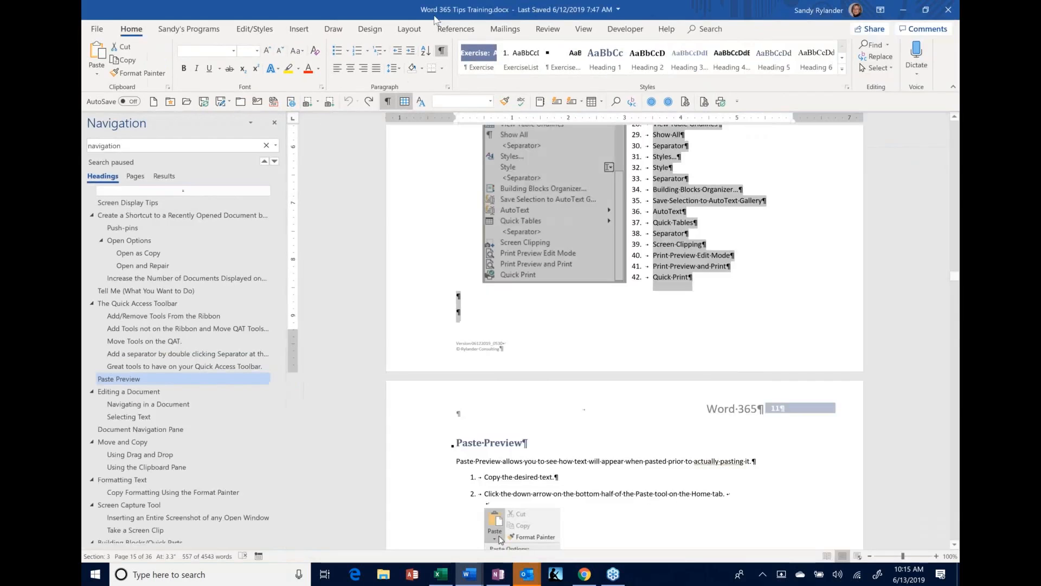
{"action": "double_click", "coordinate": [286, 10]}
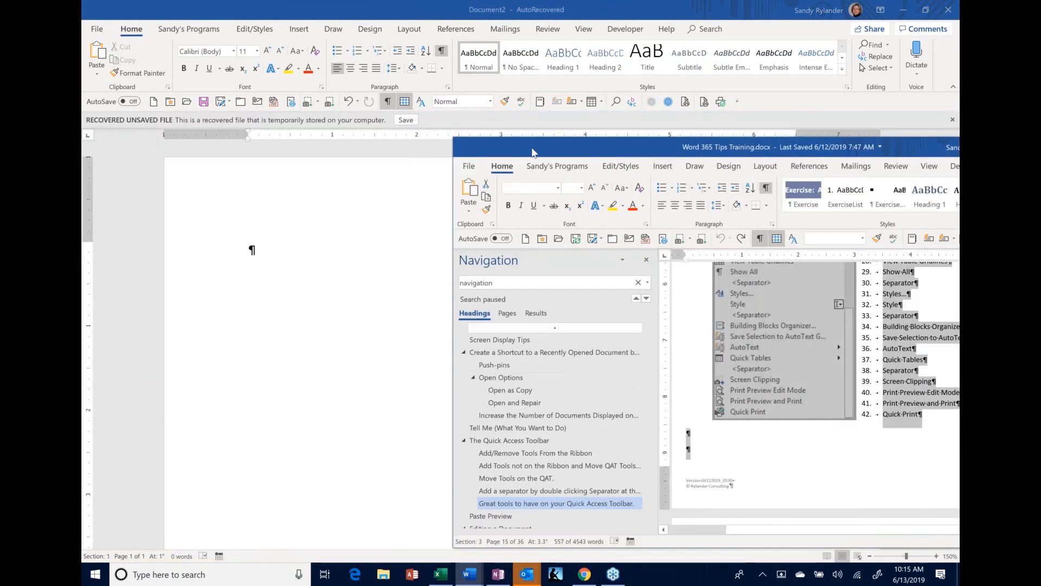
{"action": "double_click", "coordinate": [532, 148]}
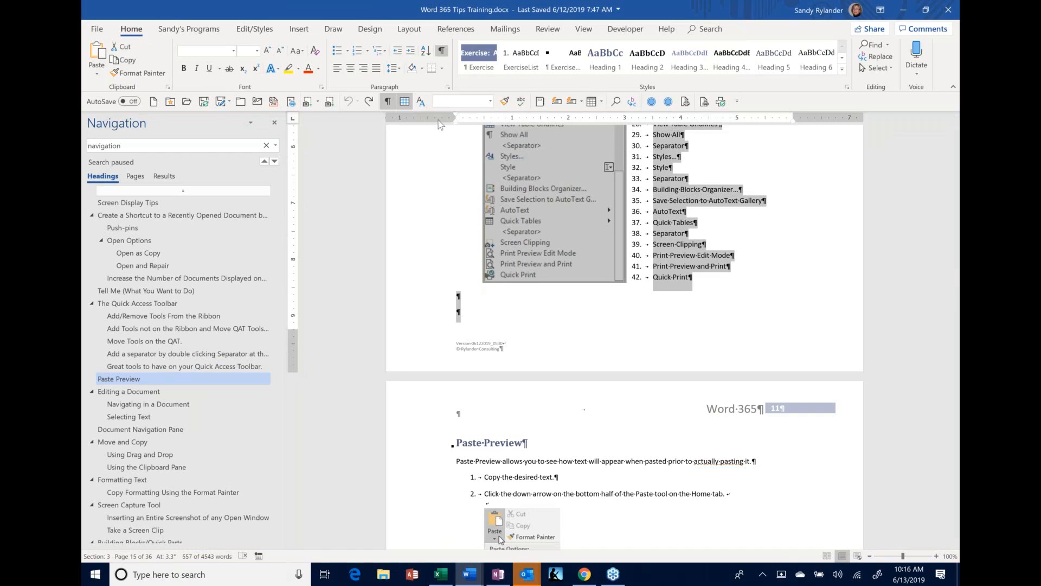
Clear the text selection and select the Paste options picture under the "Paste Preview" heading.
{"action": "left_click", "coordinate": [626, 302]}
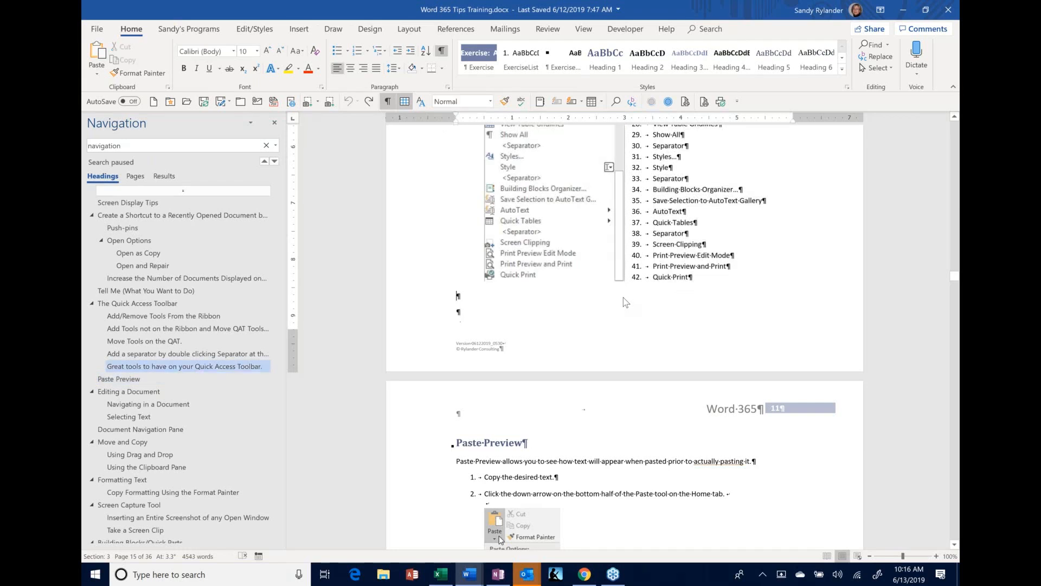
{"action": "scroll", "coordinate": [449, 443], "scroll_direction": "down", "scroll_amount": 1}
{"action": "scroll", "coordinate": [519, 397], "scroll_direction": "down", "scroll_amount": 4}
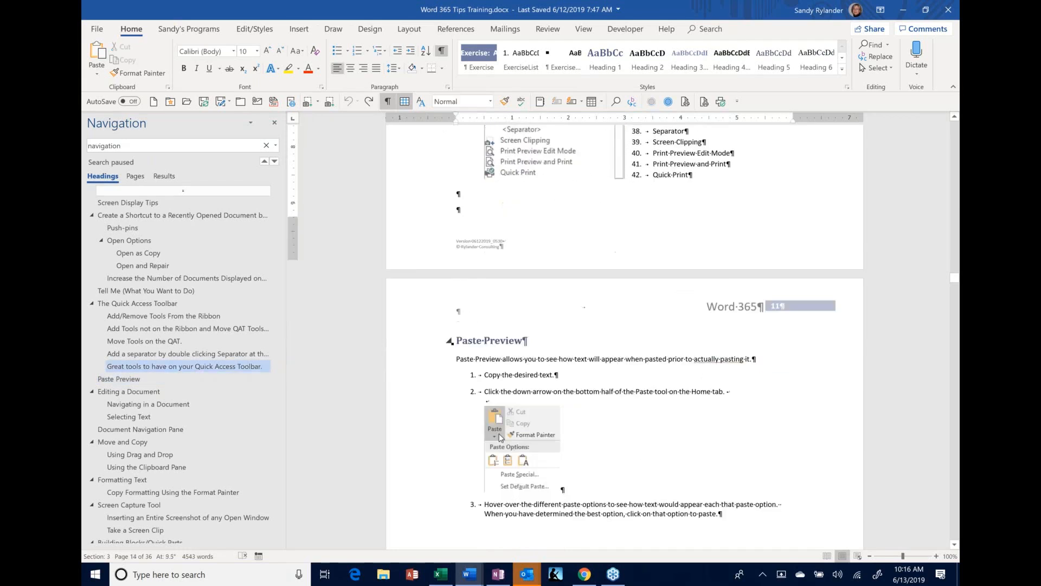
{"action": "left_click", "coordinate": [519, 396]}
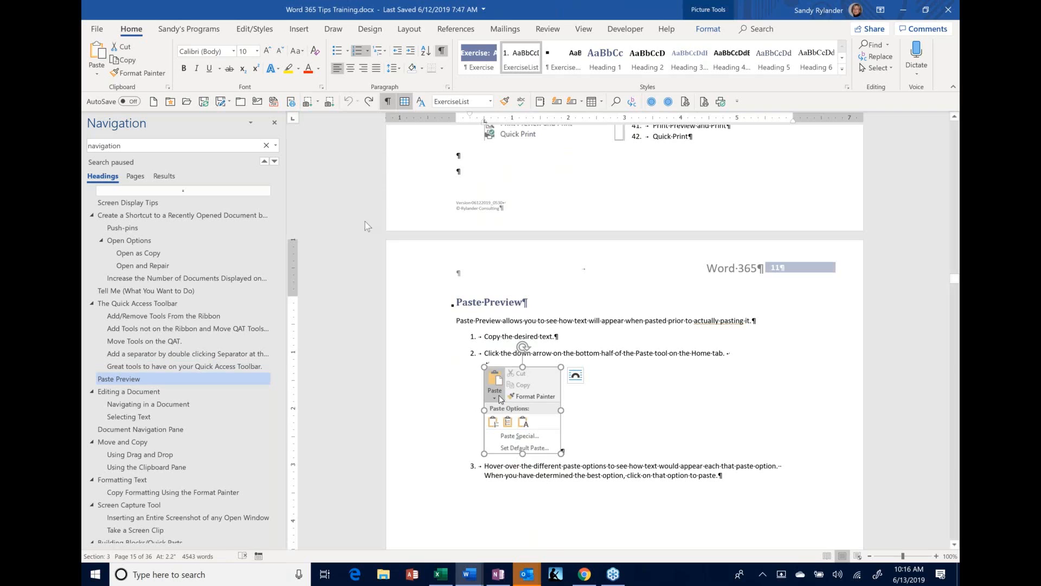
Find graphics from the Navigation pane and advance three results into the "Document Navigation Pane" section.
{"action": "left_click", "coordinate": [275, 145]}
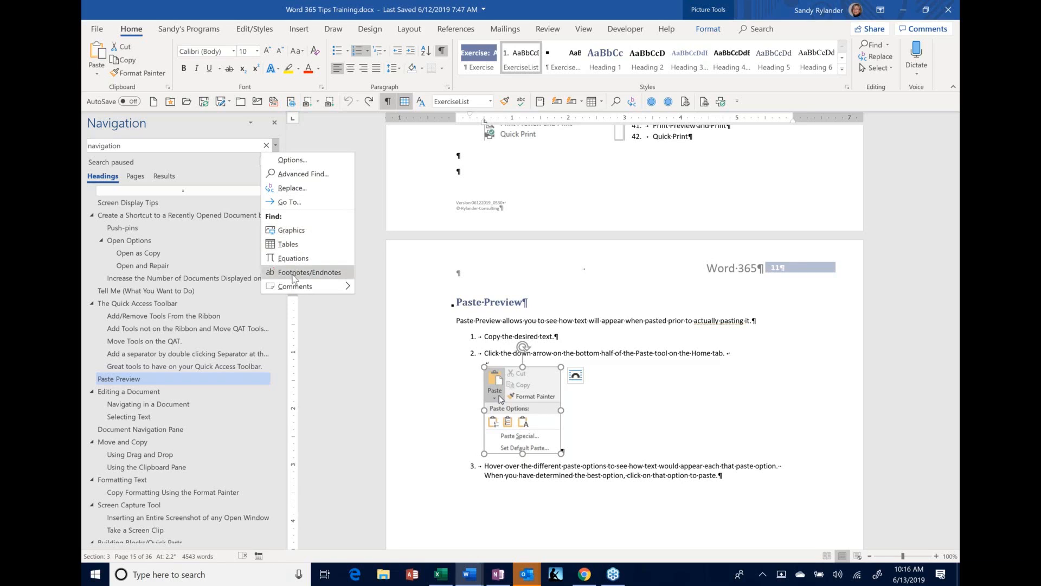
{"action": "left_click", "coordinate": [291, 231]}
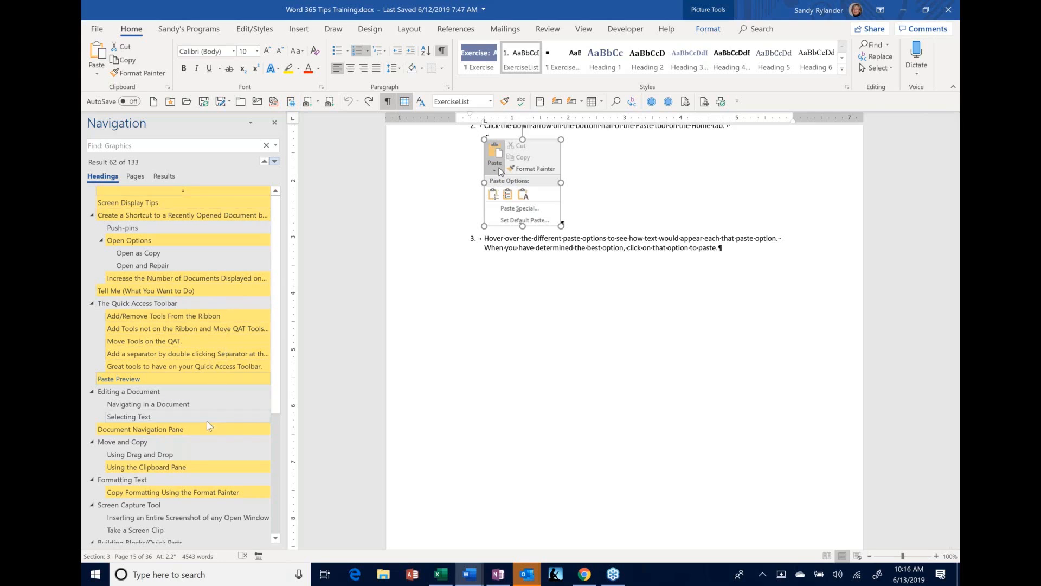
{"action": "left_click", "coordinate": [275, 162]}
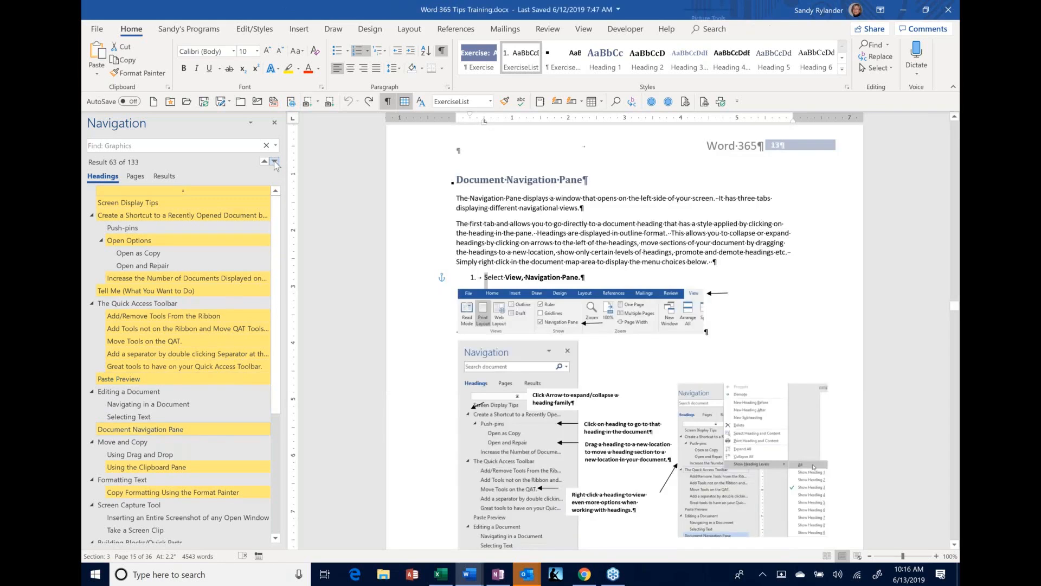
{"action": "double_click", "coordinate": [275, 161]}
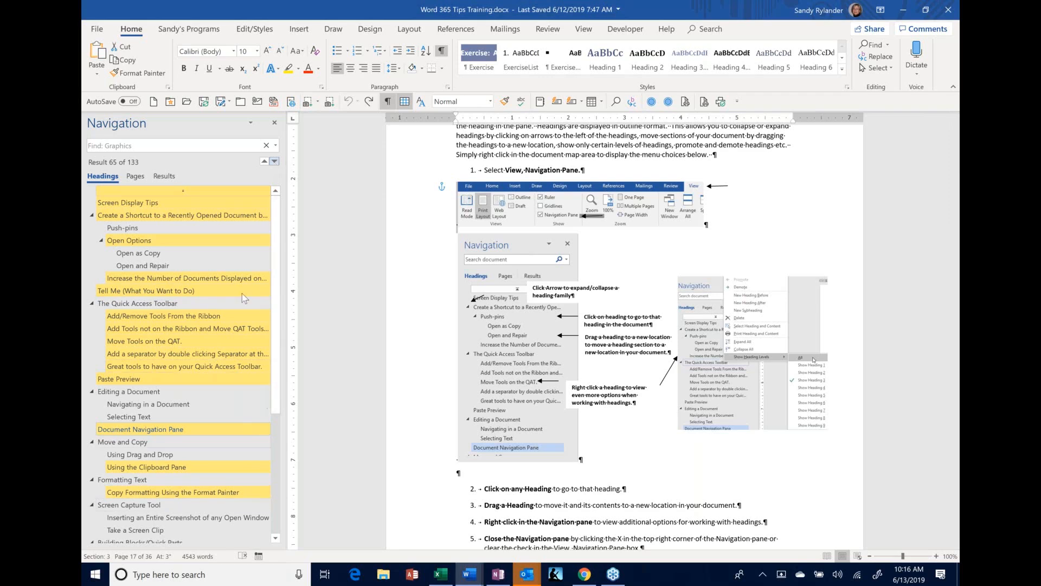
Pin Word 365 Tips Training.docx in the recent documents list for opening files.
{"action": "left_click", "coordinate": [96, 29]}
{"action": "left_click", "coordinate": [107, 105]}
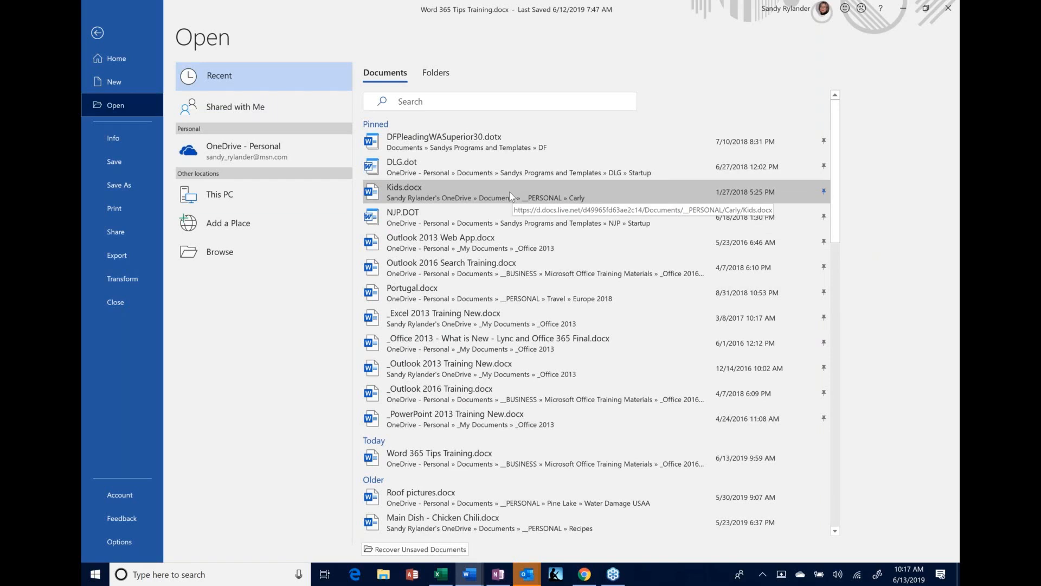
{"action": "scroll", "coordinate": [581, 383], "scroll_direction": "down", "scroll_amount": 1}
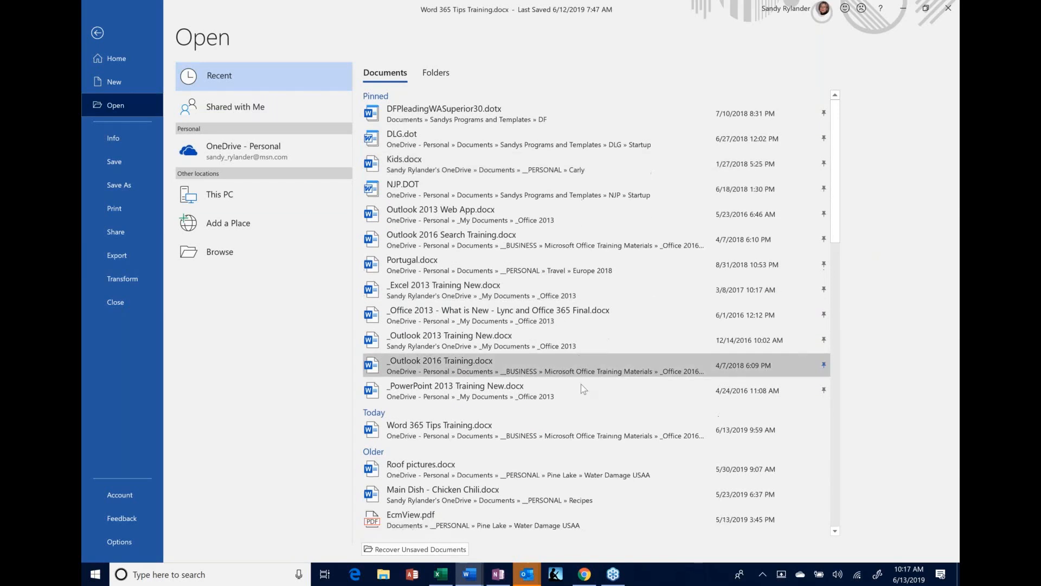
{"action": "scroll", "coordinate": [581, 389], "scroll_direction": "down", "scroll_amount": 3}
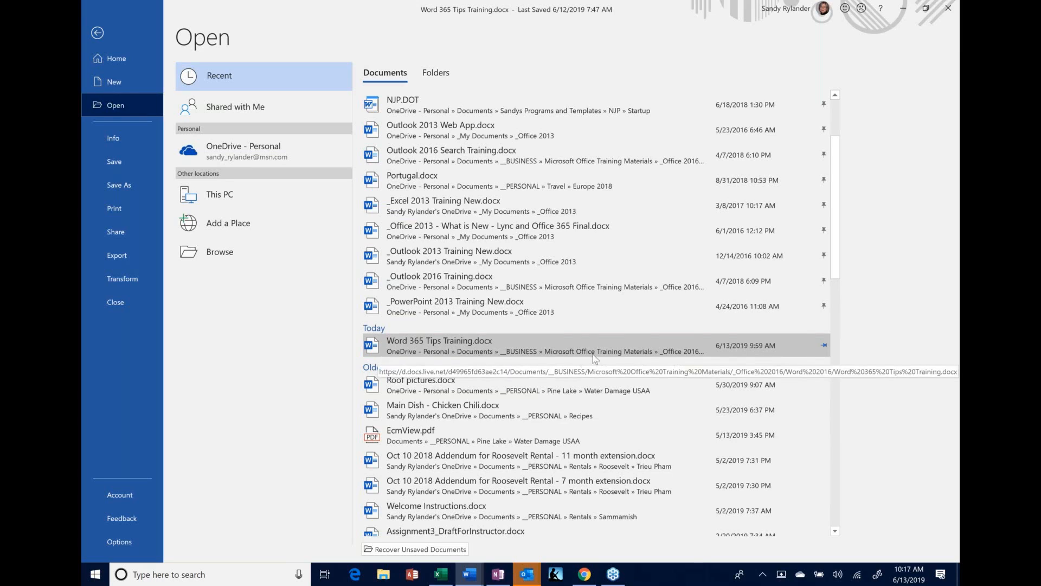
{"action": "left_click", "coordinate": [825, 345]}
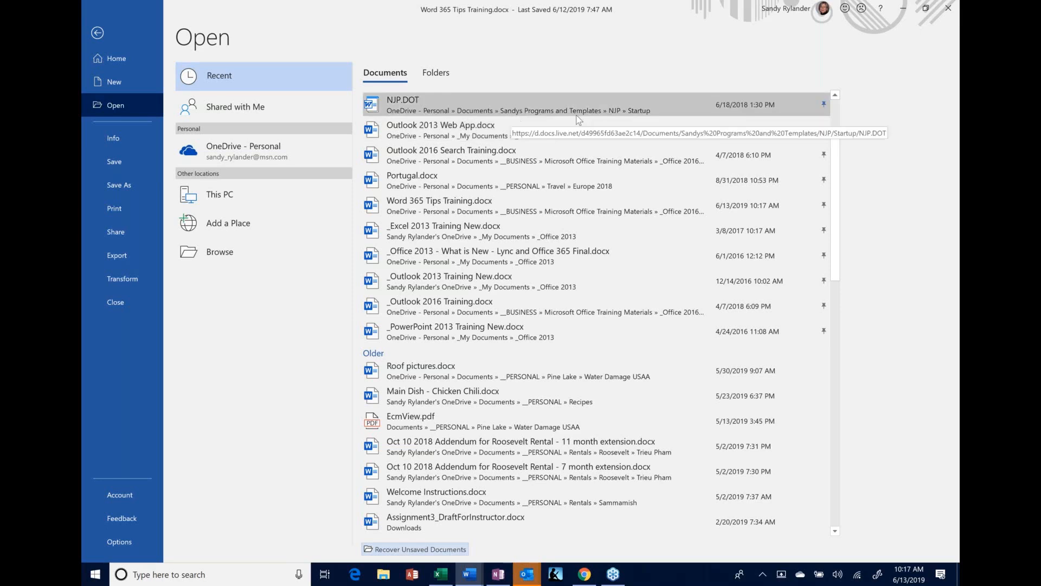
Unpin NJP.DOT from the recent documents list and return to the training document.
{"action": "left_click", "coordinate": [824, 105]}
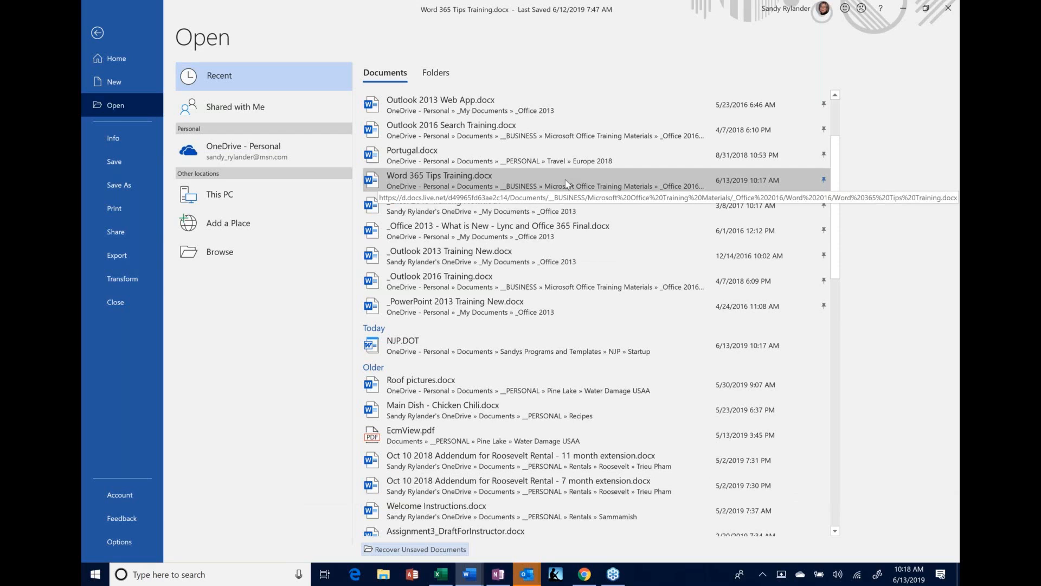
{"action": "scroll", "coordinate": [566, 182], "scroll_direction": "down", "scroll_amount": 1}
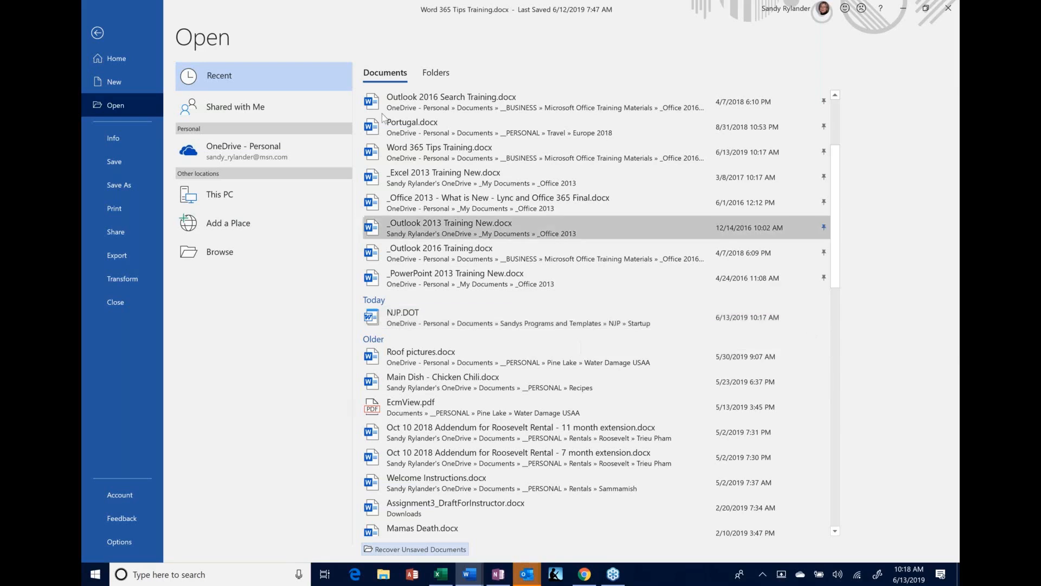
{"action": "left_click", "coordinate": [96, 34]}
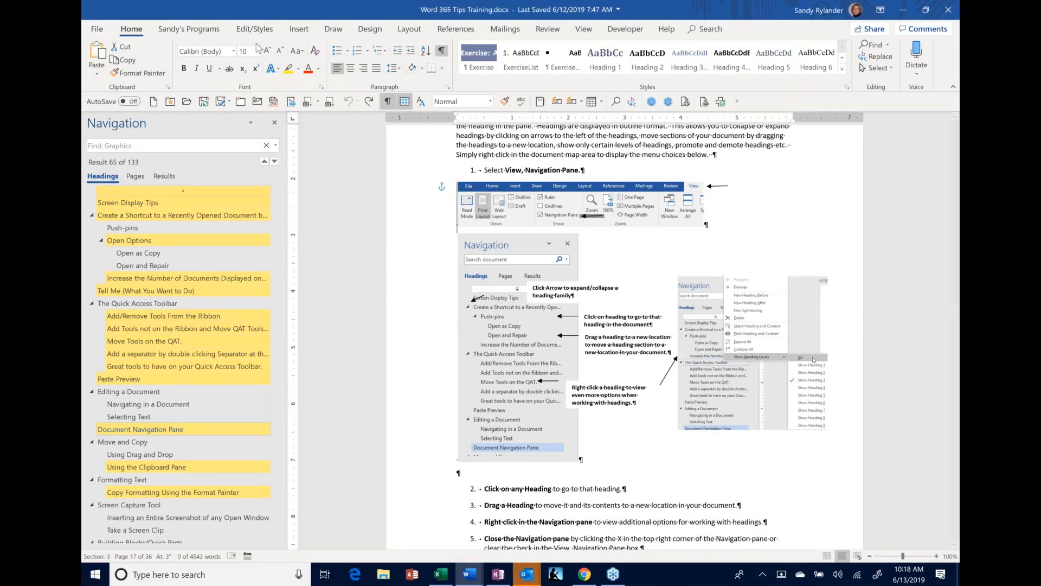
Insert a footnote after "arrows" in the Document Navigation Pane paragraph by finding the Footnote command with the search term foot.
{"action": "left_click", "coordinate": [705, 30]}
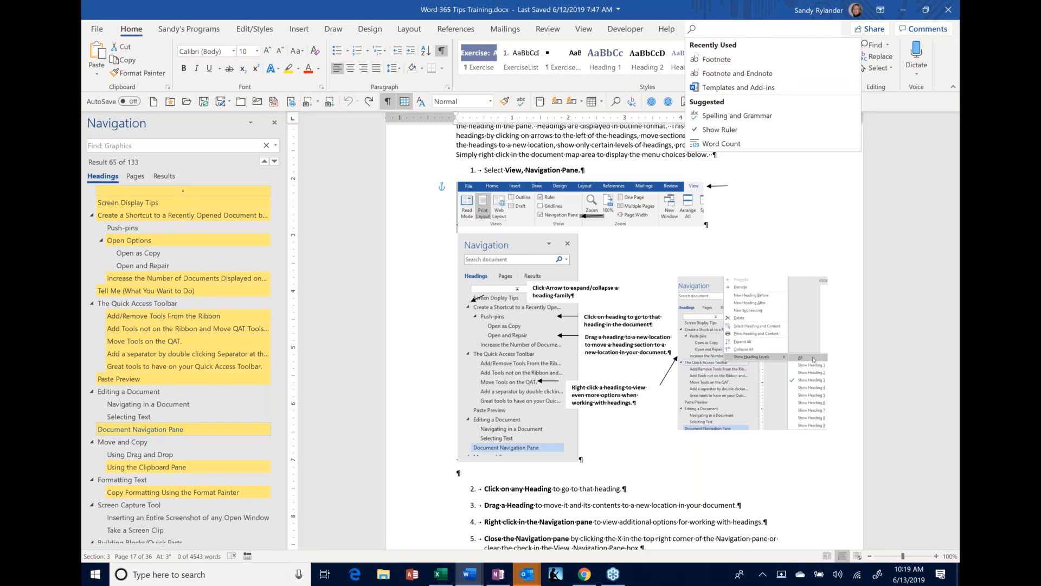
{"action": "left_click", "coordinate": [554, 132]}
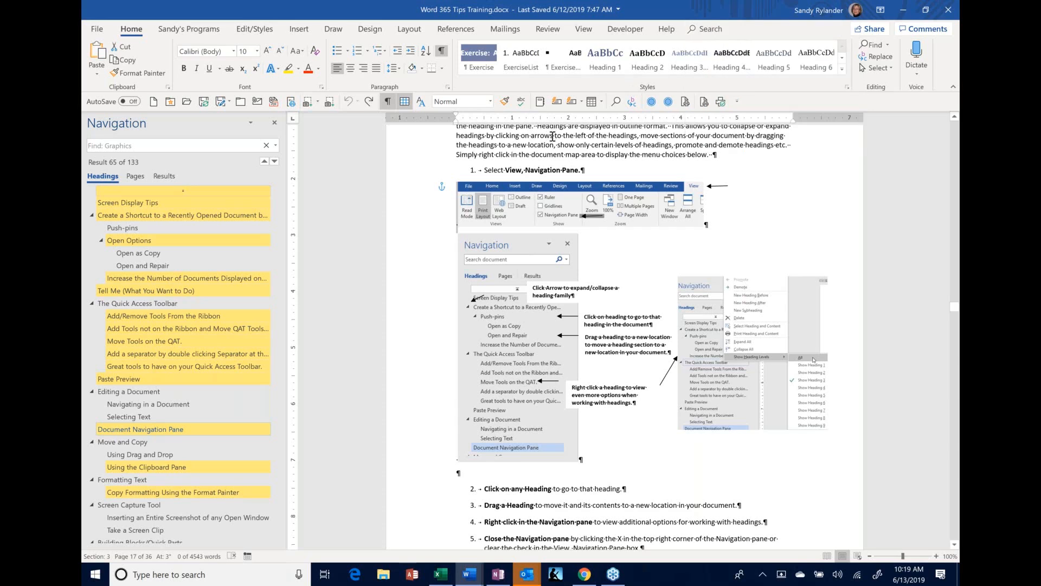
{"action": "left_click", "coordinate": [552, 136]}
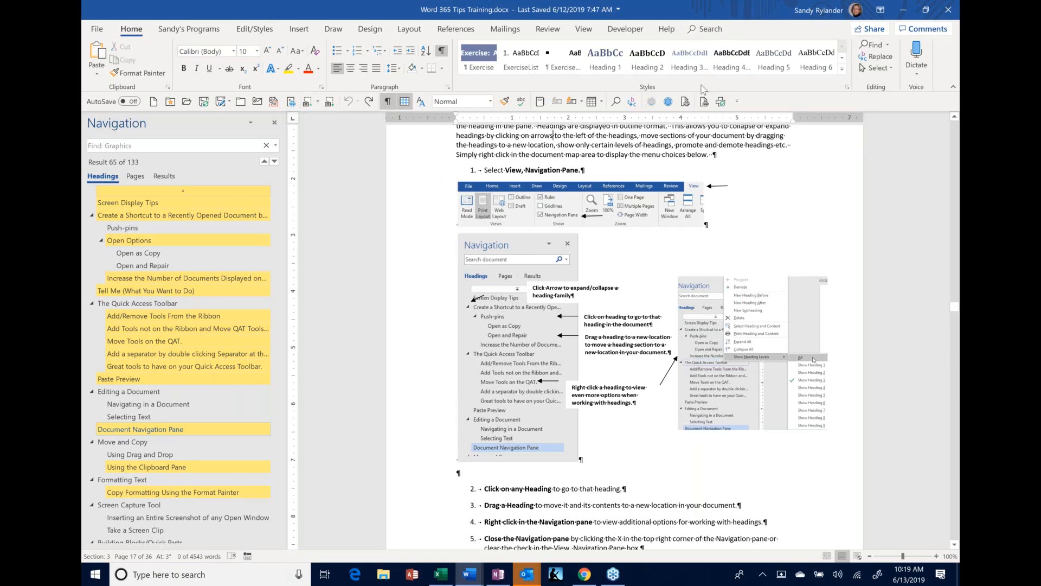
{"action": "left_click", "coordinate": [707, 29]}
{"action": "type", "text": "foo"}
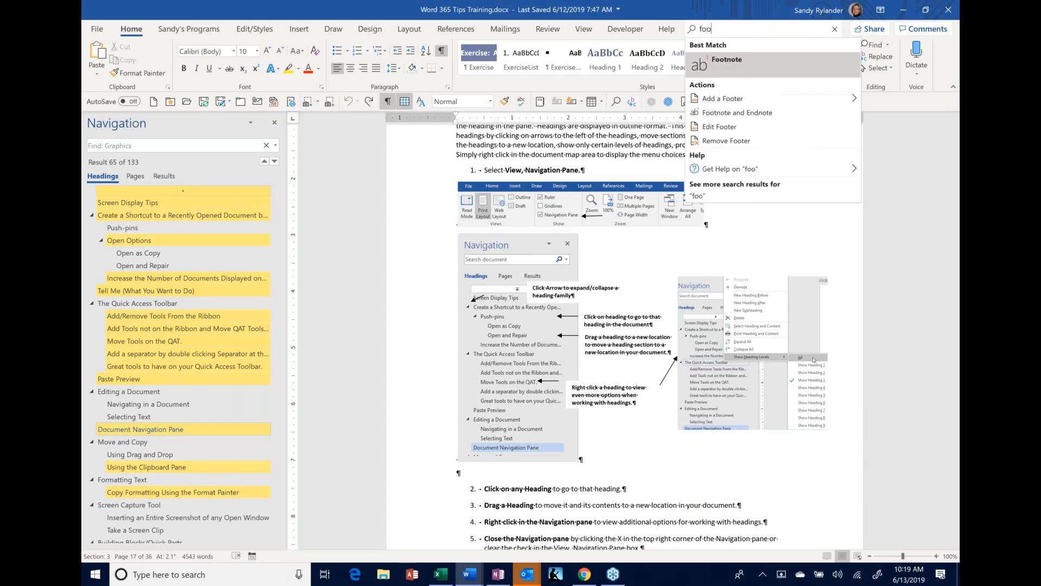
{"action": "type", "text": "t"}
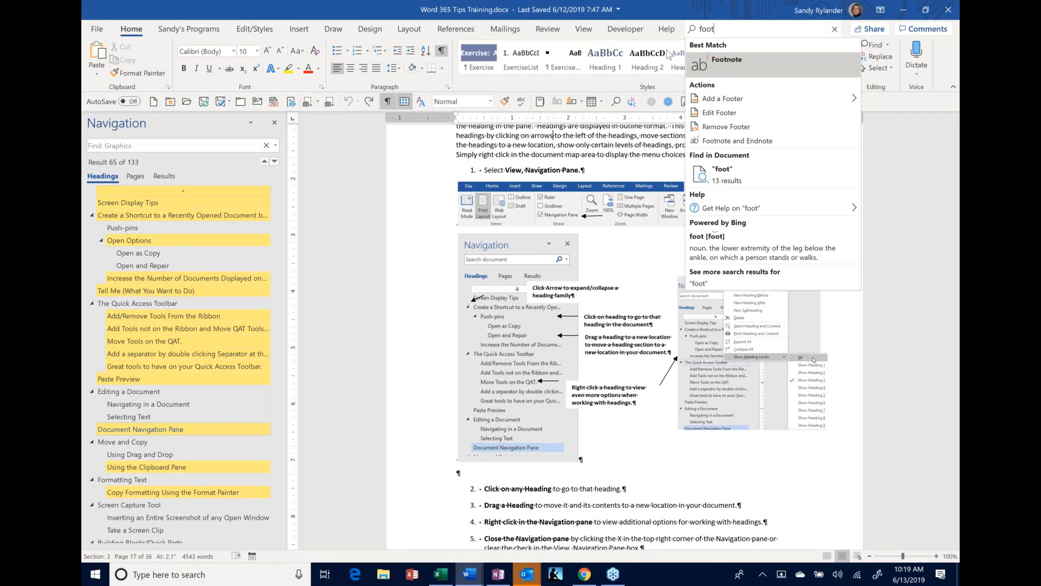
{"action": "left_click", "coordinate": [732, 69]}
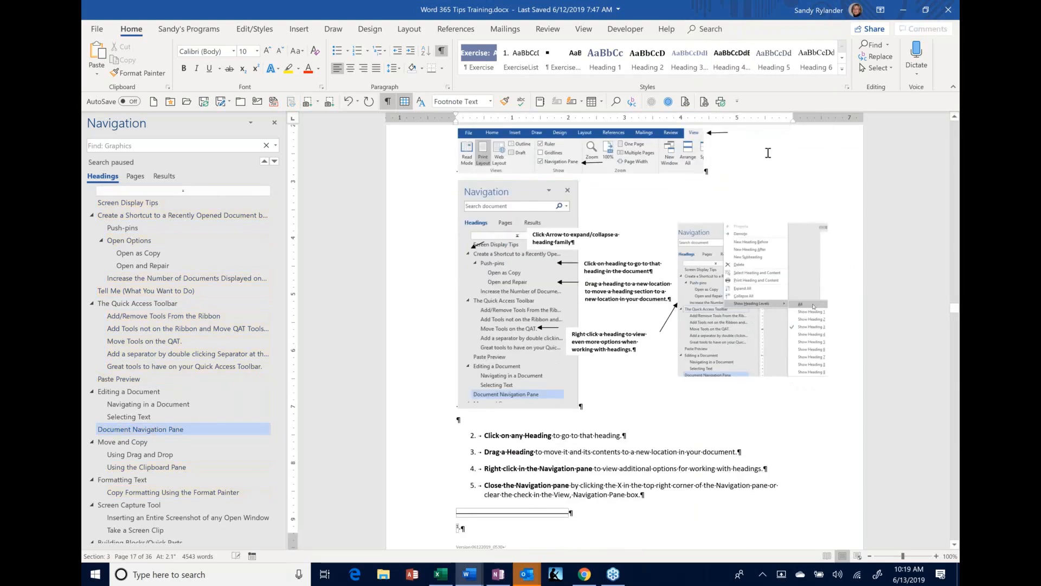
Check the new footnote's reference mark in the paragraph and enter SALdfjsadlkfj as the footnote text.
{"action": "scroll", "coordinate": [768, 152], "scroll_direction": "up", "scroll_amount": 3}
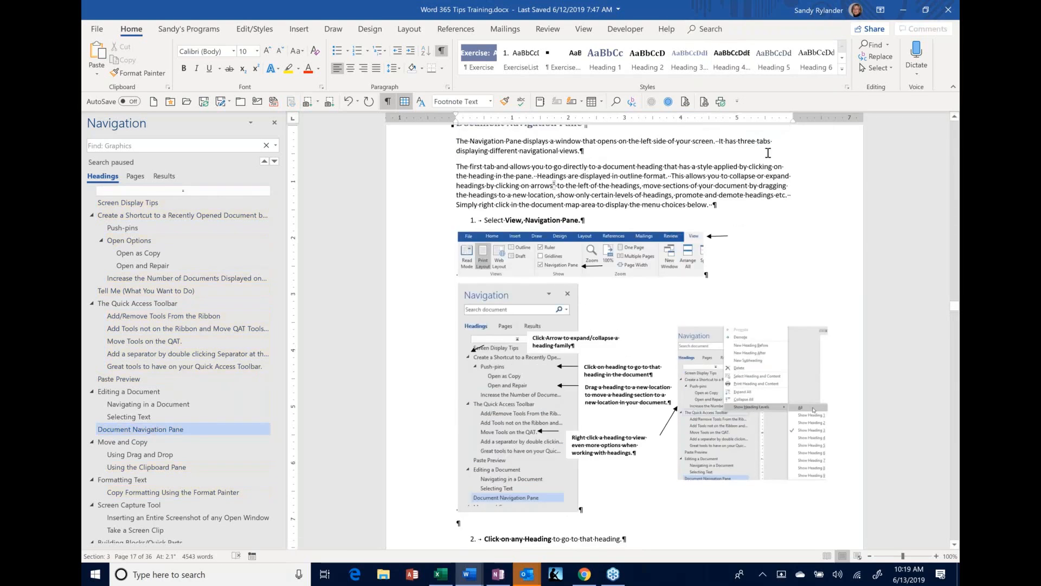
{"action": "scroll", "coordinate": [768, 152], "scroll_direction": "up", "scroll_amount": 1}
{"action": "scroll", "coordinate": [642, 337], "scroll_direction": "down", "scroll_amount": 1}
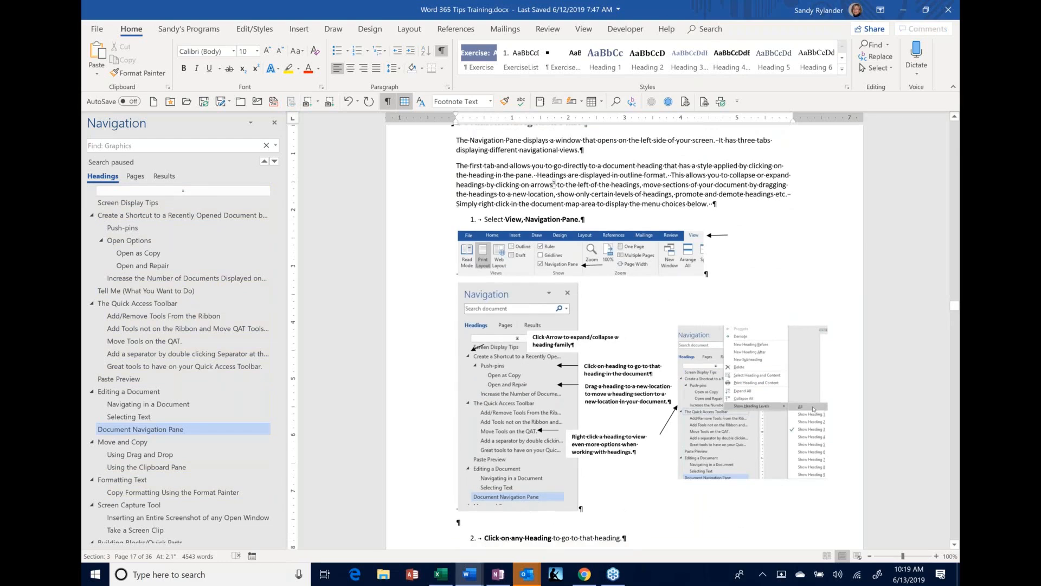
{"action": "scroll", "coordinate": [469, 497], "scroll_direction": "down", "scroll_amount": 4}
{"action": "left_click", "coordinate": [469, 497]}
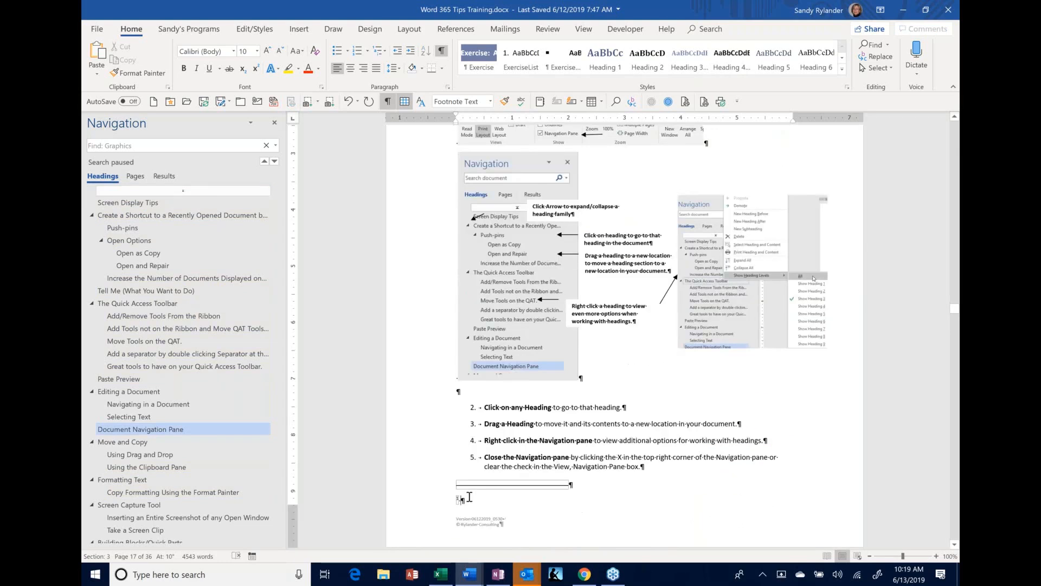
{"action": "type", "text": "SALdfjsadlkfj"}
Insert a second footnote further along the same "arrows" line, using the recently used Footnote command from the command search.
{"action": "scroll", "coordinate": [641, 329], "scroll_direction": "up", "scroll_amount": 4}
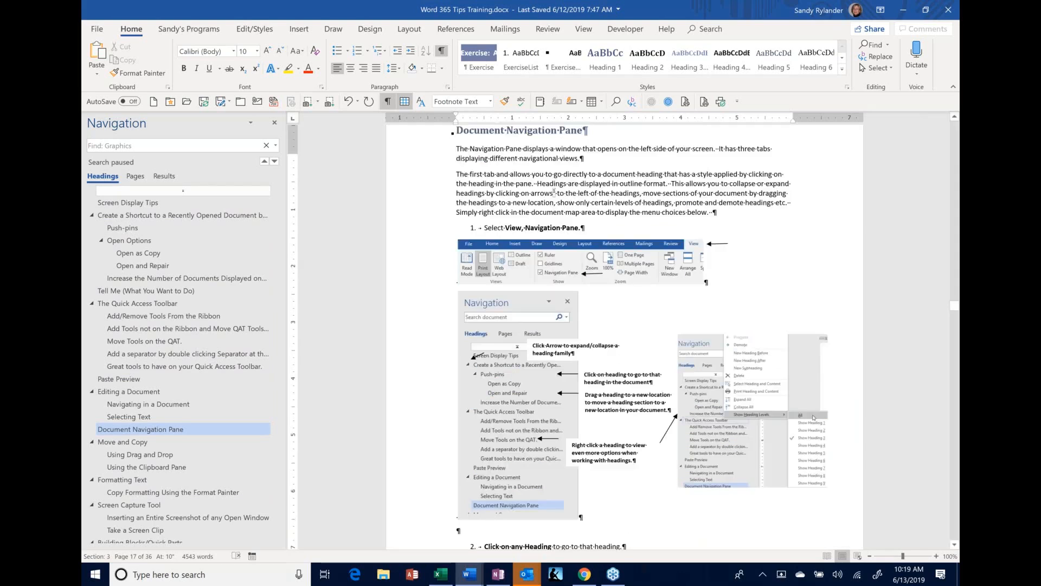
{"action": "scroll", "coordinate": [624, 336], "scroll_direction": "up", "scroll_amount": 1}
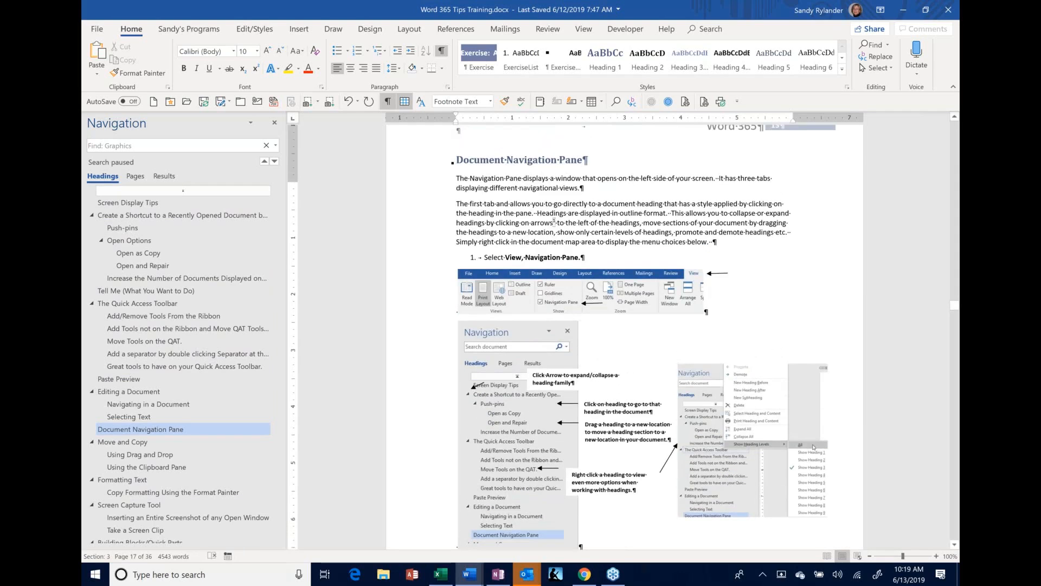
{"action": "scroll", "coordinate": [623, 336], "scroll_direction": "up", "scroll_amount": 1}
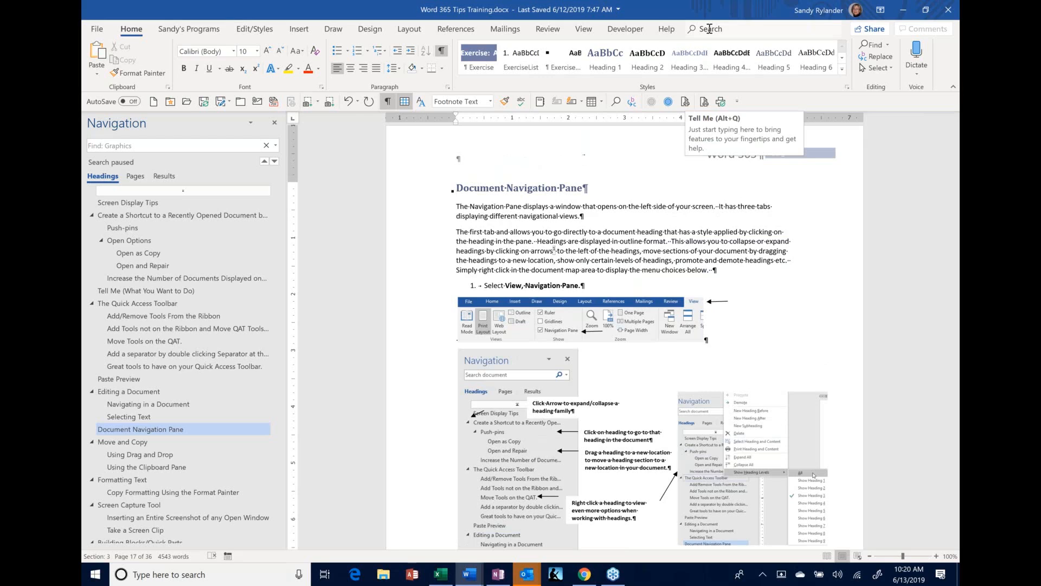
{"action": "left_click", "coordinate": [710, 28]}
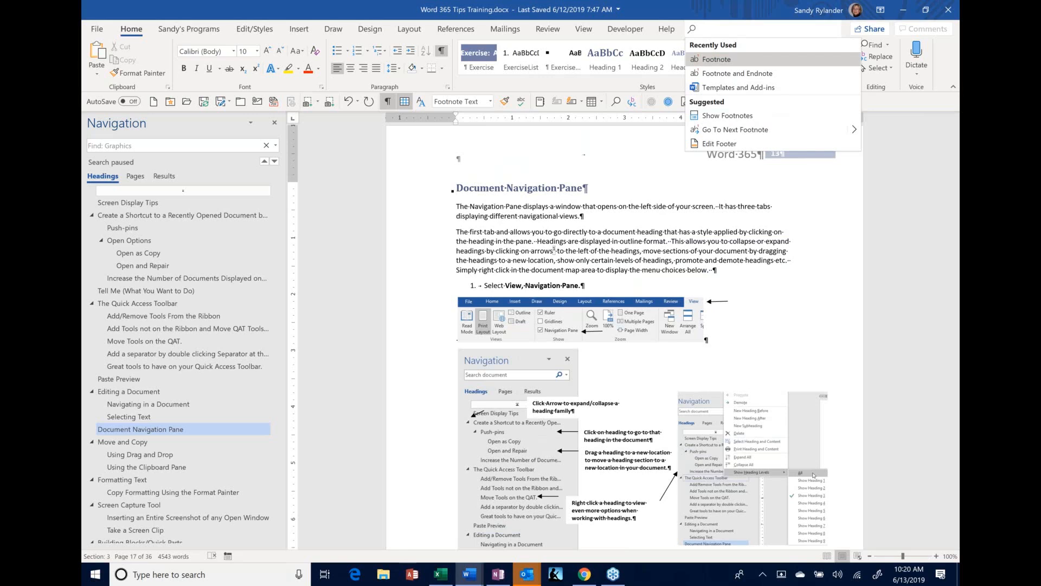
{"action": "left_click", "coordinate": [640, 248]}
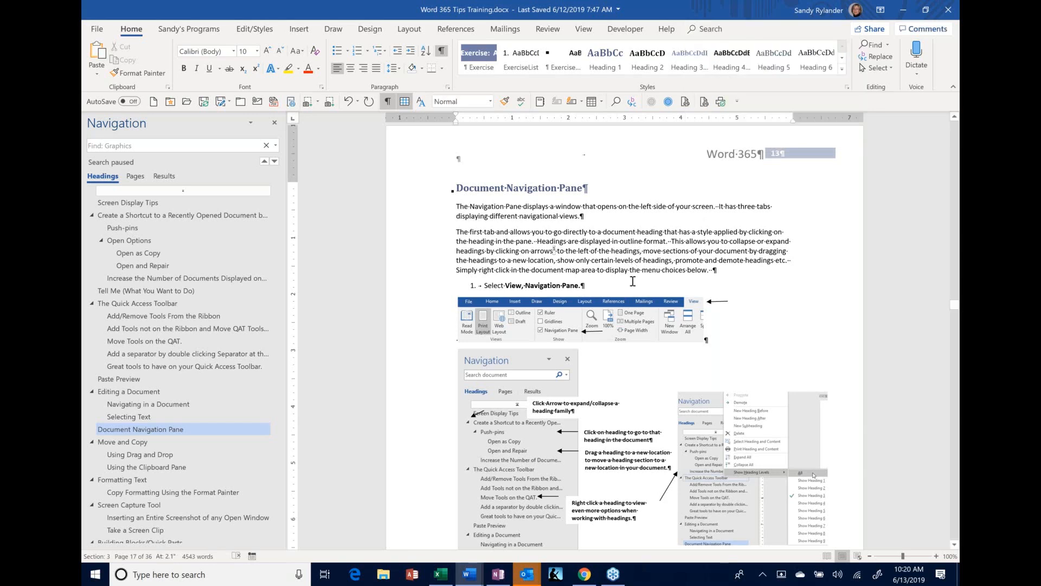
{"action": "left_click", "coordinate": [711, 29]}
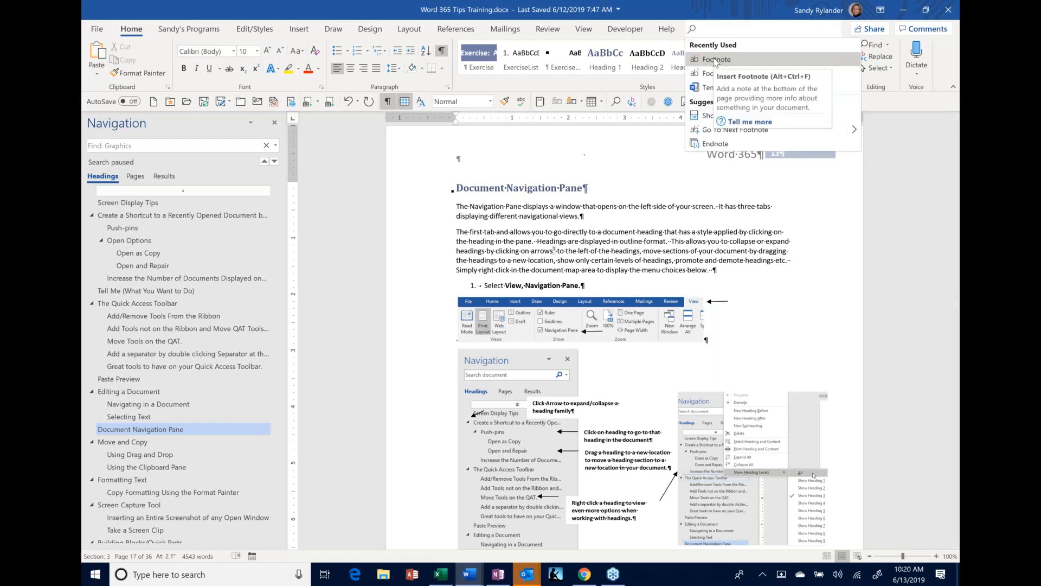
{"action": "left_click", "coordinate": [716, 61]}
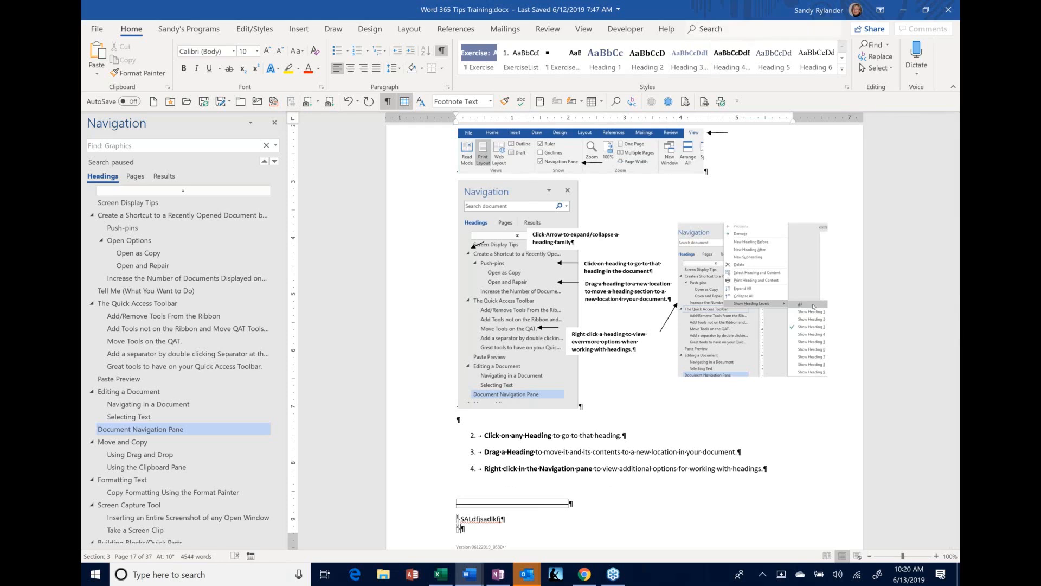
Search the available commands for footnote and dismiss the suggestions.
{"action": "key", "text": "alt+q"}
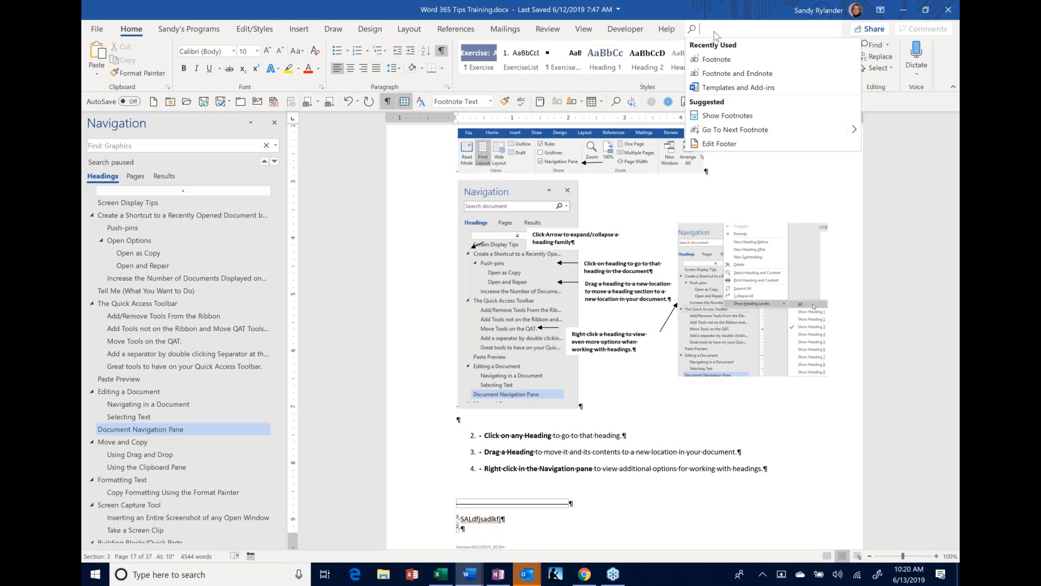
{"action": "type", "text": "foo"}
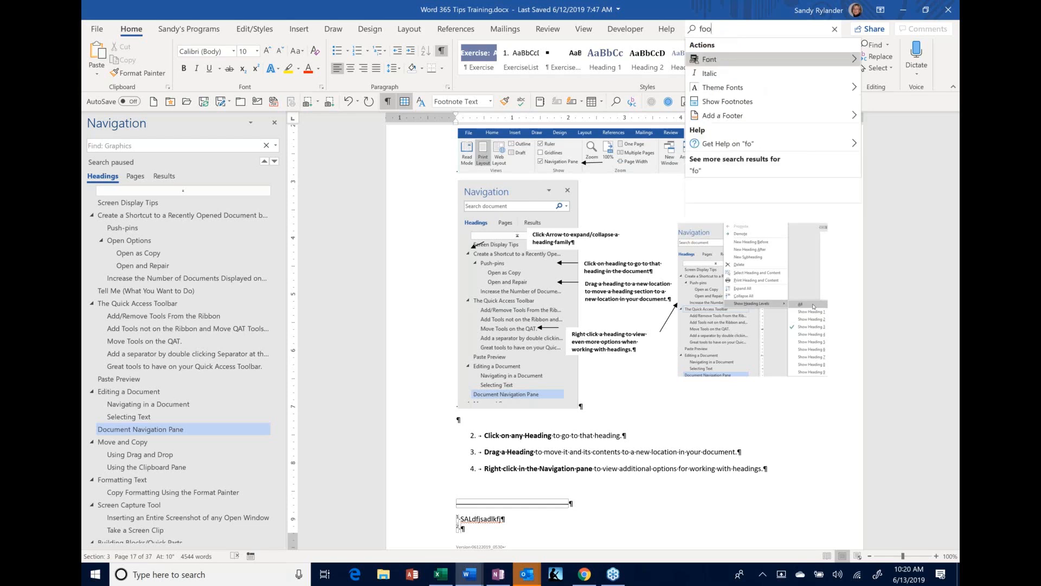
{"action": "type", "text": "tnote"}
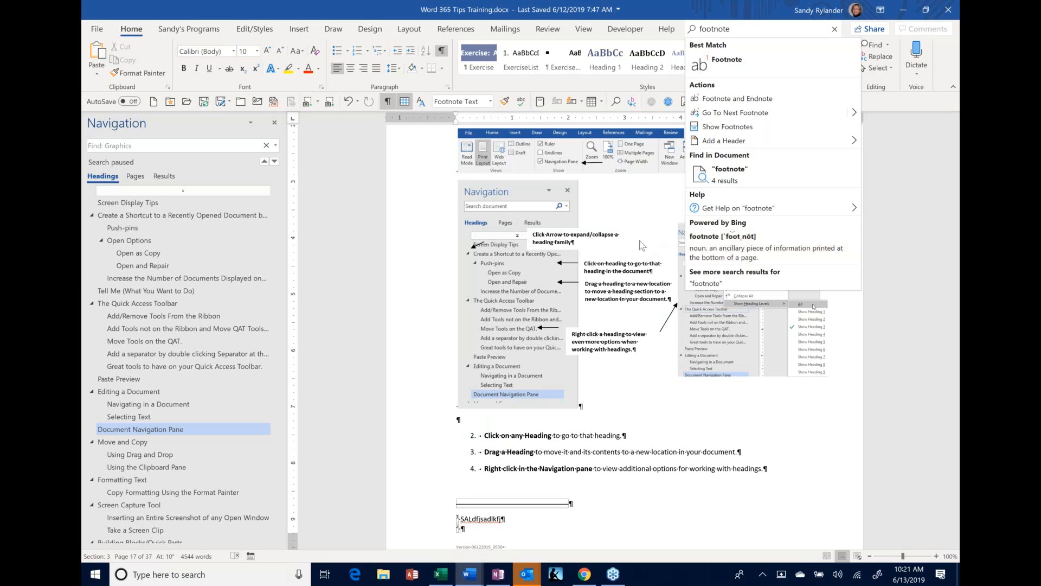
{"action": "key", "text": "Escape"}
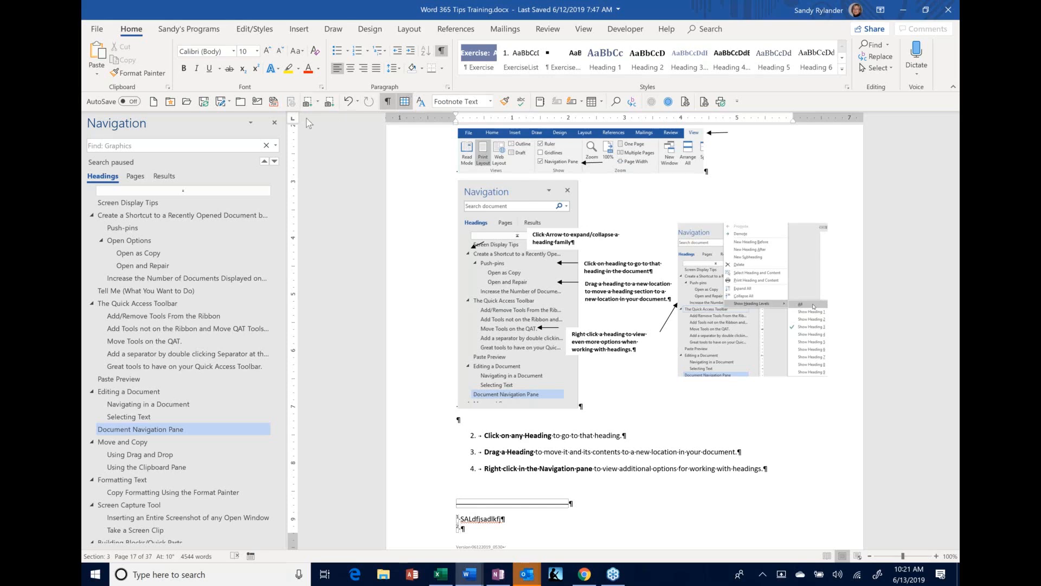
Close the Navigation pane, and show and hide it again through the page number on the status bar.
{"action": "left_click", "coordinate": [273, 127]}
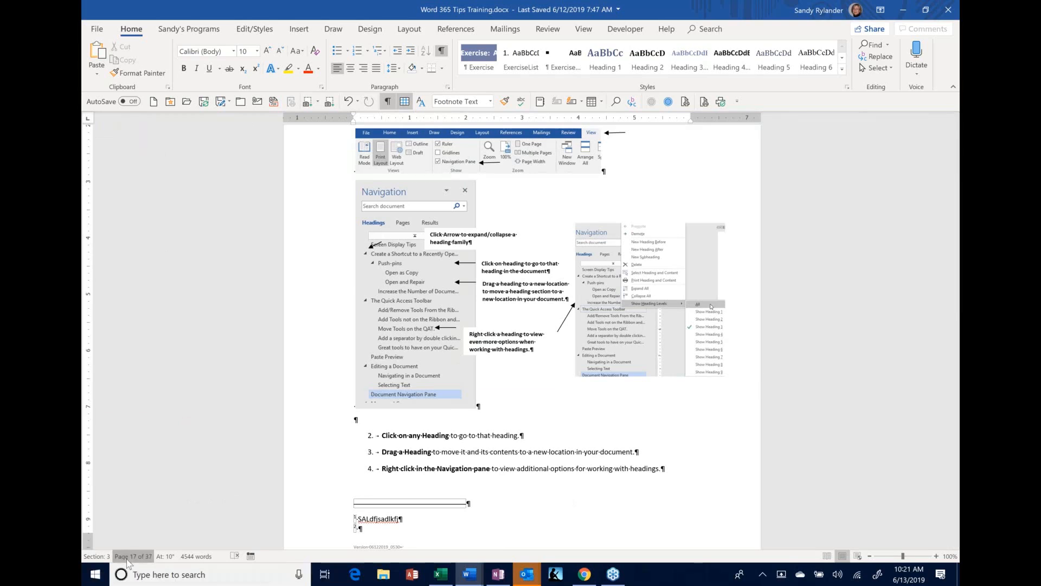
{"action": "left_click", "coordinate": [128, 556]}
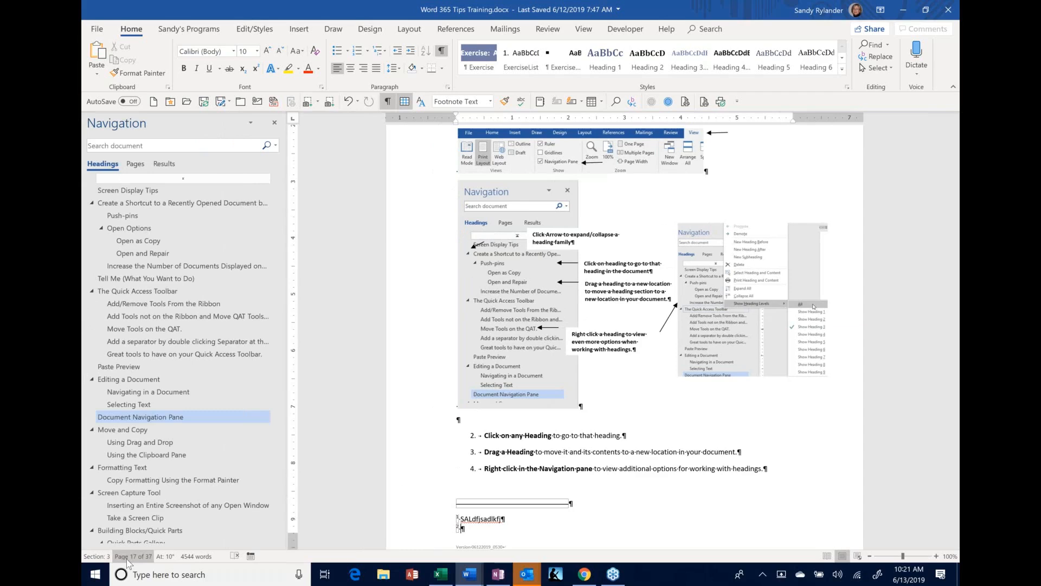
{"action": "left_click", "coordinate": [128, 559]}
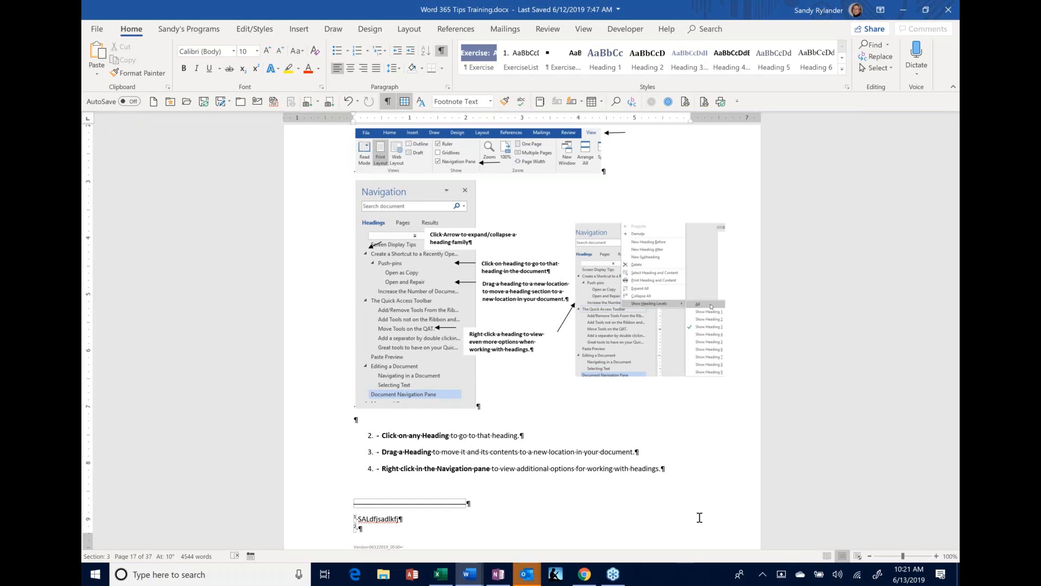
Search the document for navigation in the Navigation pane, display the View commands, and clear the search and close the pane.
{"action": "key", "text": "ctrl+f"}
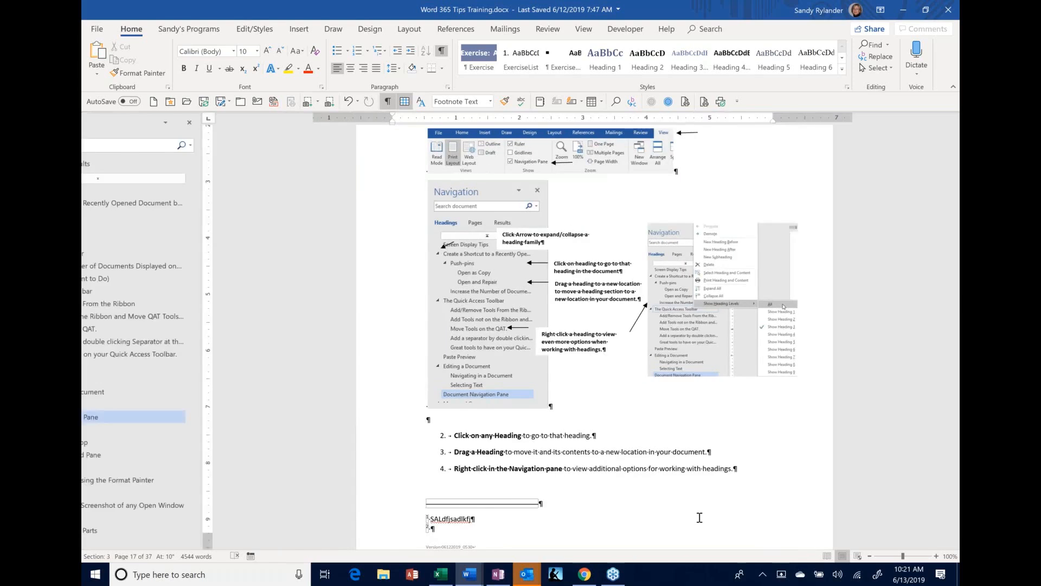
{"action": "key", "text": "Return"}
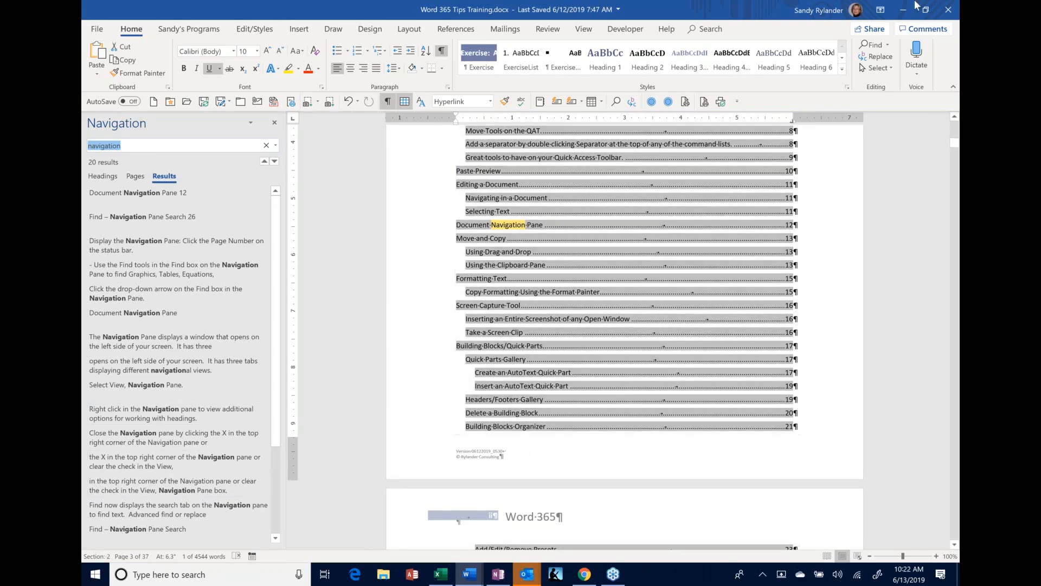
{"action": "left_click", "coordinate": [584, 32]}
{"action": "left_click", "coordinate": [584, 29]}
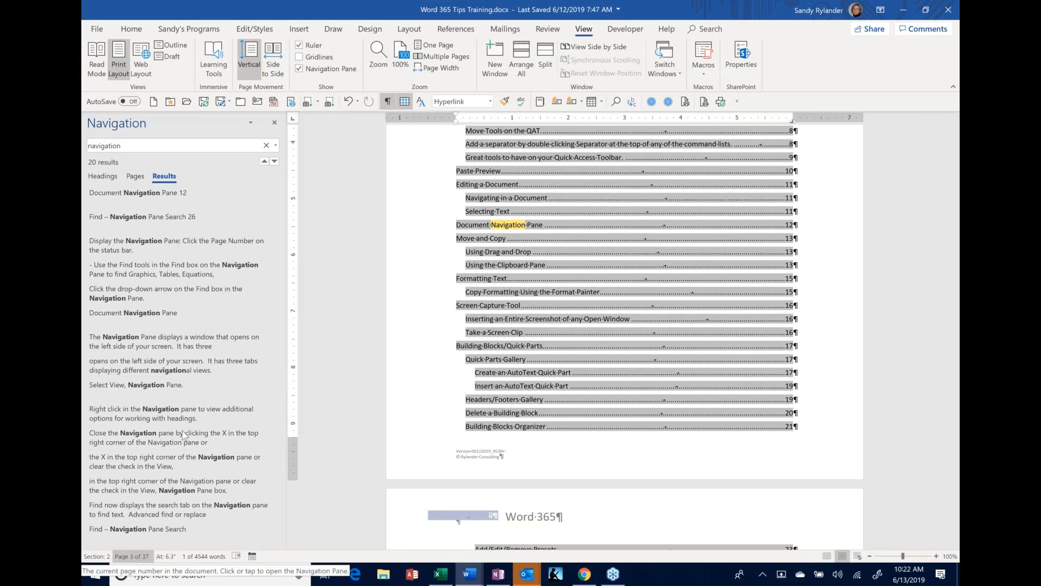
{"action": "left_click", "coordinate": [275, 123]}
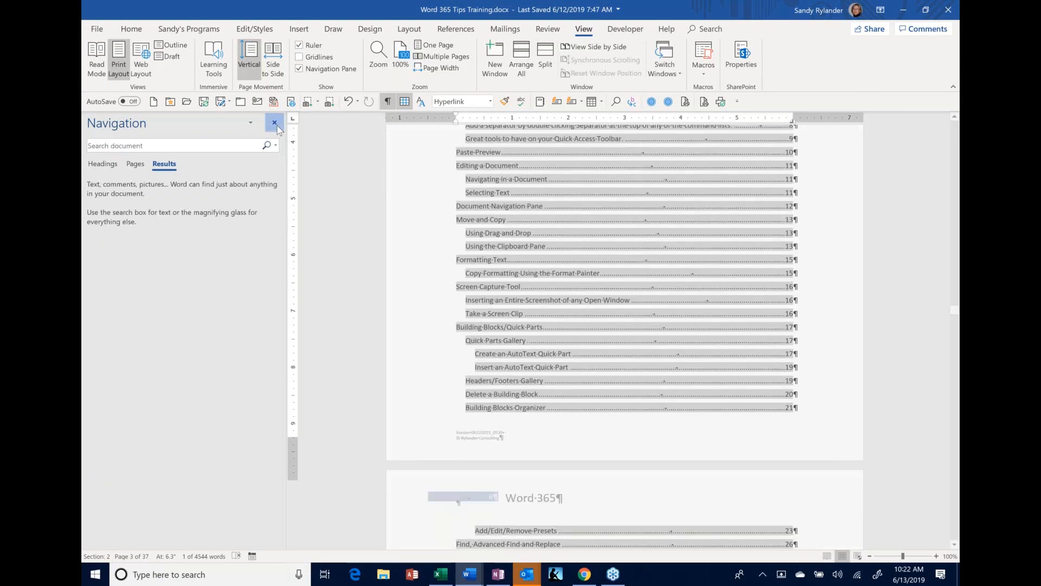
{"action": "left_click", "coordinate": [275, 124]}
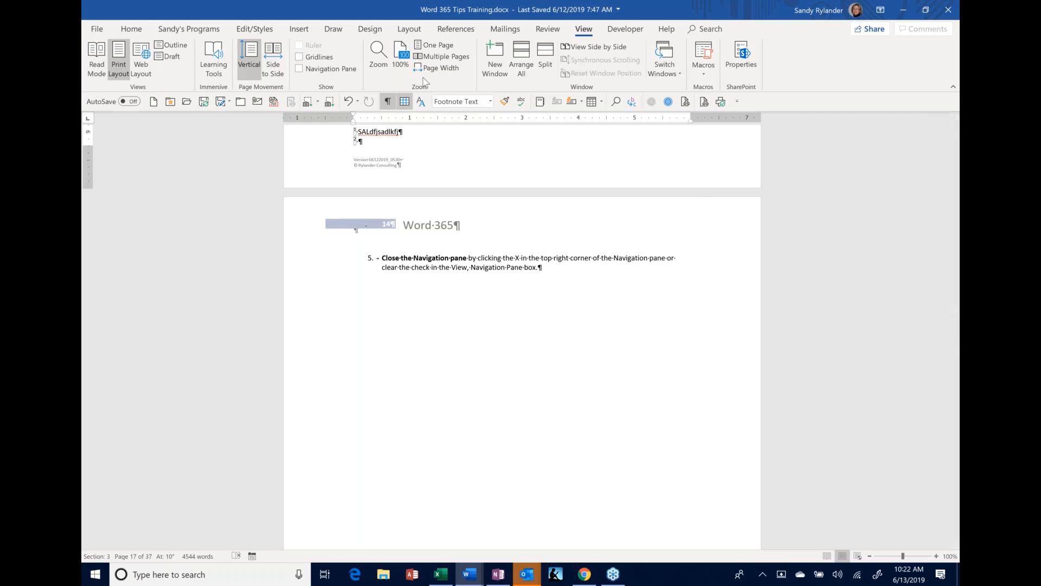
Examine the custom programs, Home and Draw command sets, with the cursor placed at the end of list item 5.
{"action": "left_click", "coordinate": [202, 29]}
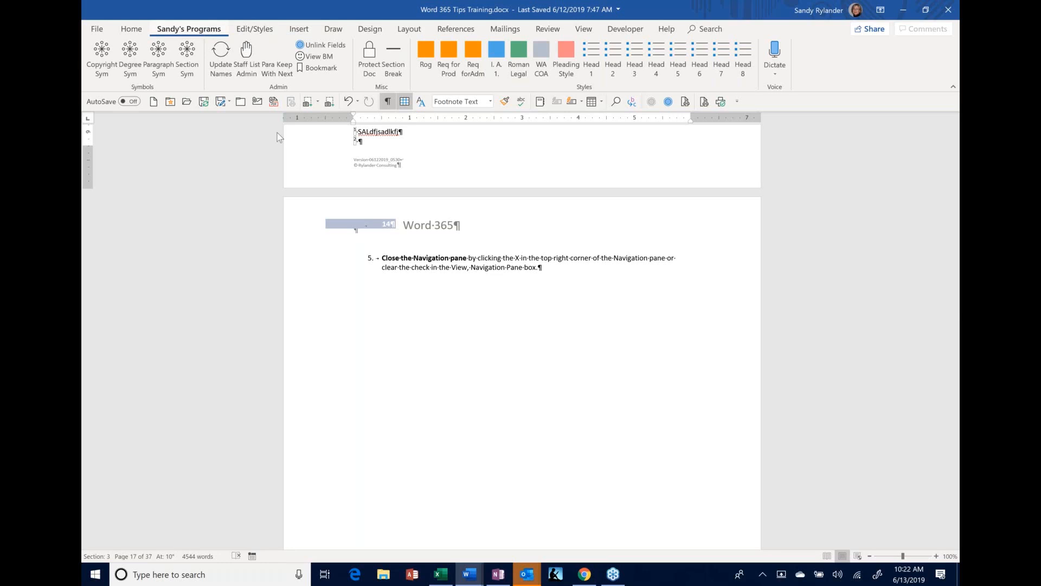
{"action": "left_click", "coordinate": [440, 268]}
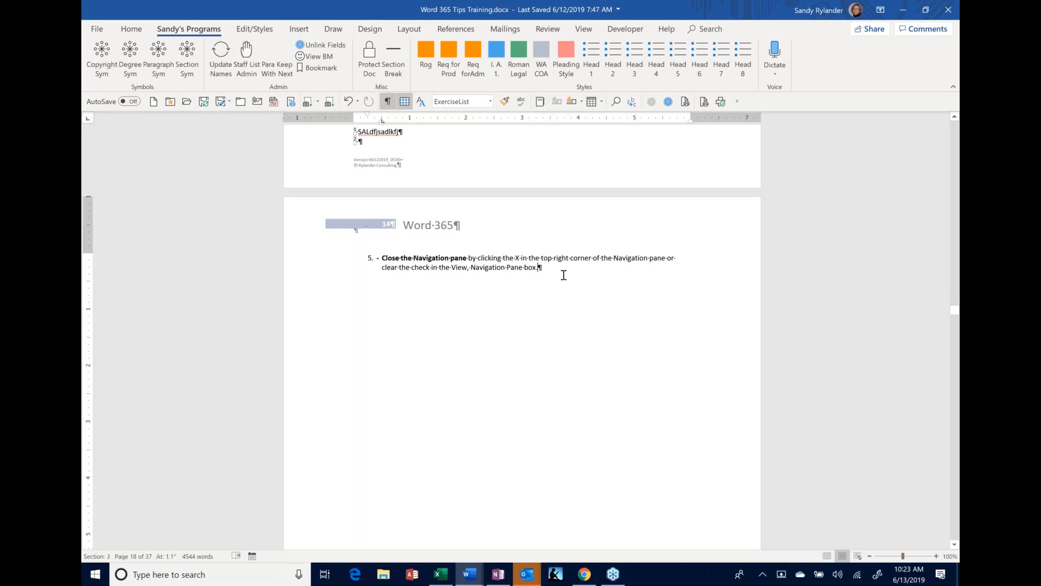
{"action": "left_click", "coordinate": [131, 30]}
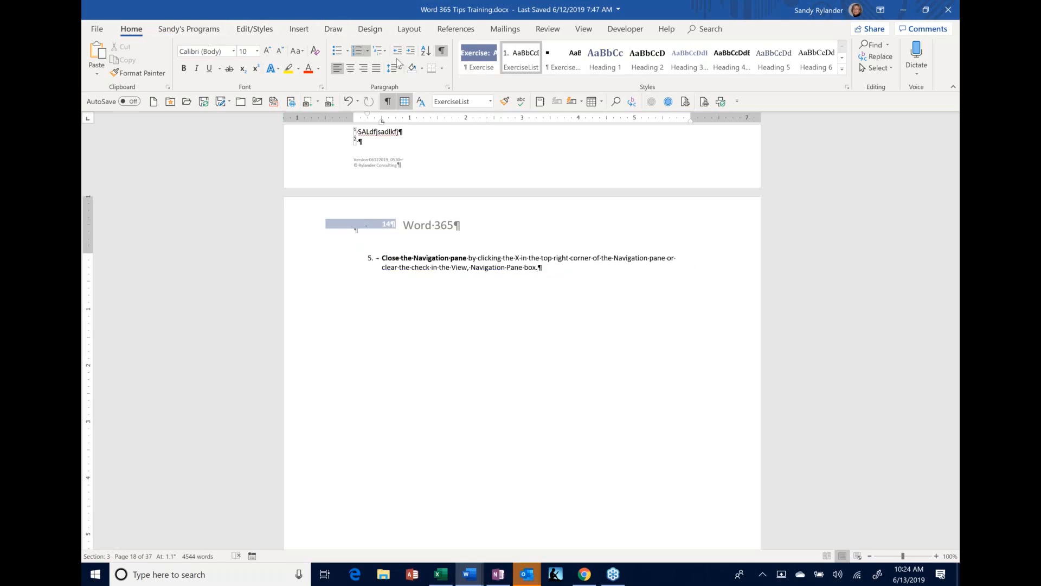
{"action": "left_click", "coordinate": [333, 29]}
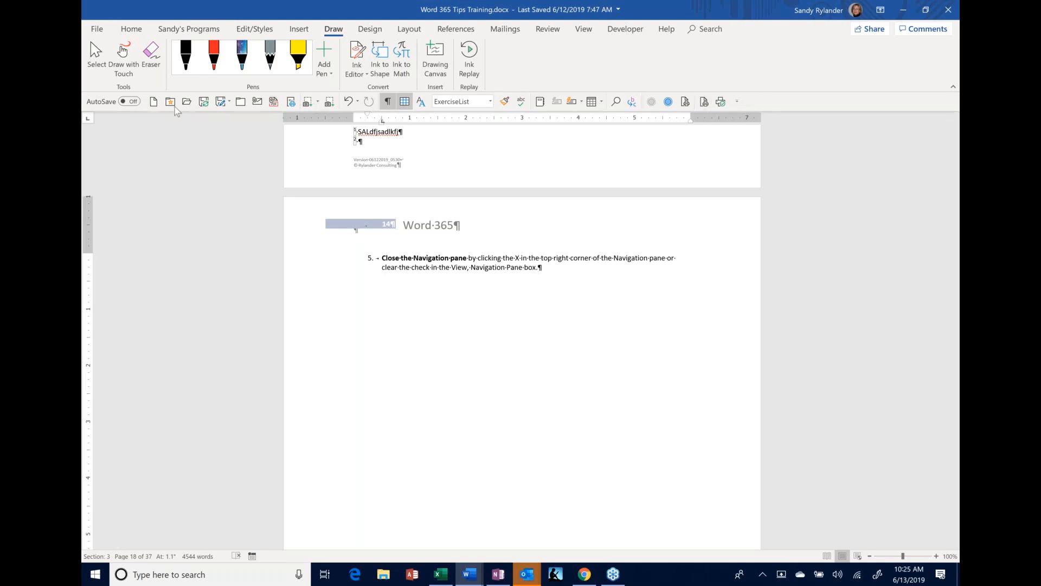
Show the Quick Access Toolbar above the ribbon and return it below the ribbon.
{"action": "right_click", "coordinate": [141, 109]}
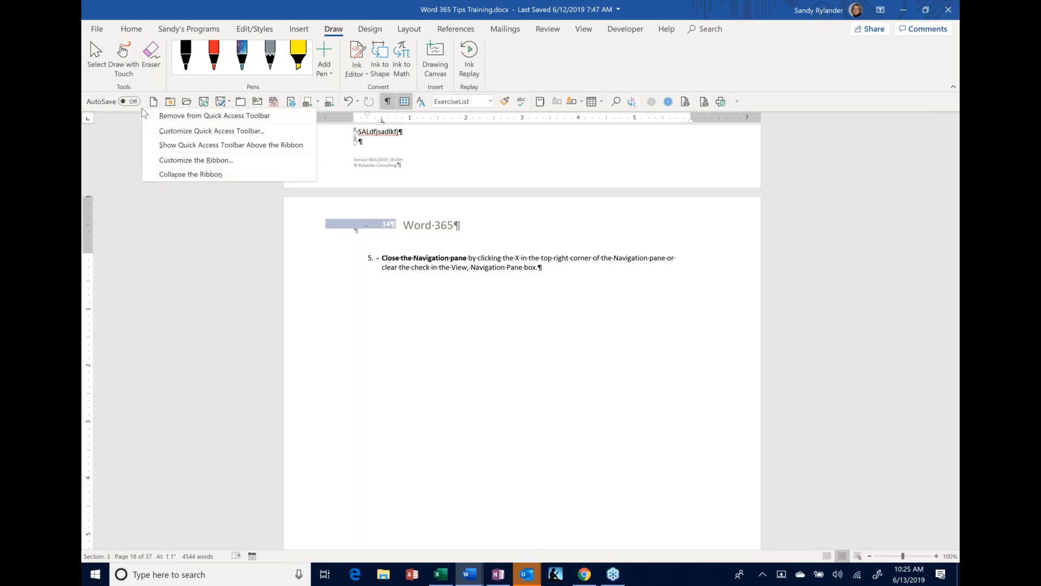
{"action": "left_click", "coordinate": [197, 146]}
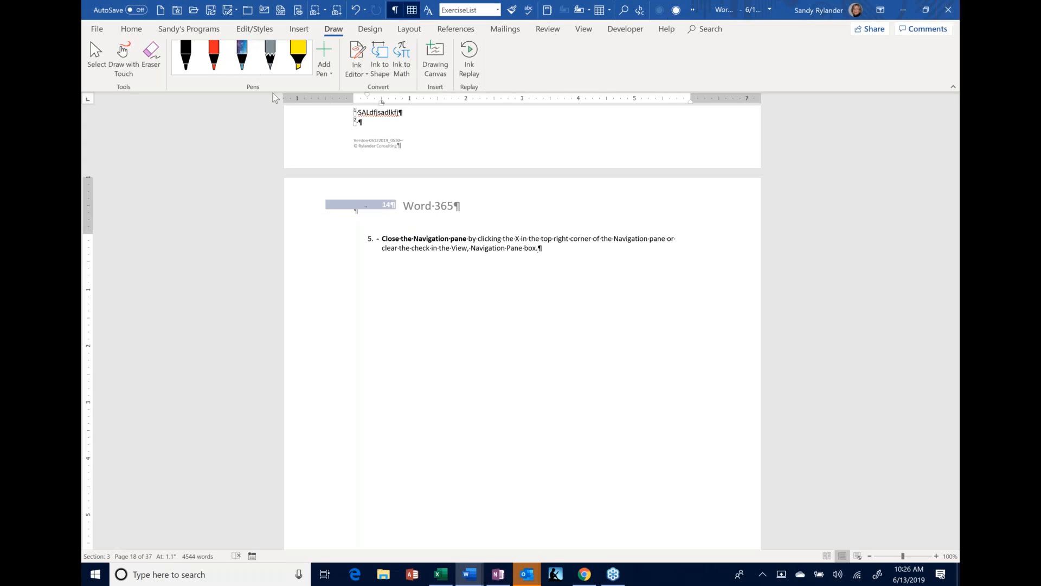
{"action": "right_click", "coordinate": [89, 10]}
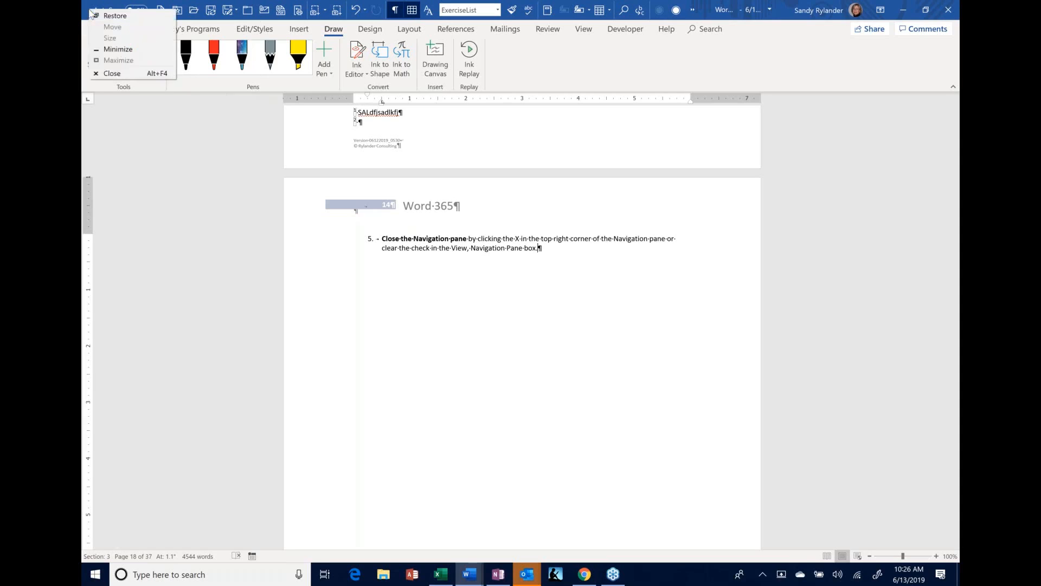
{"action": "right_click", "coordinate": [324, 9]}
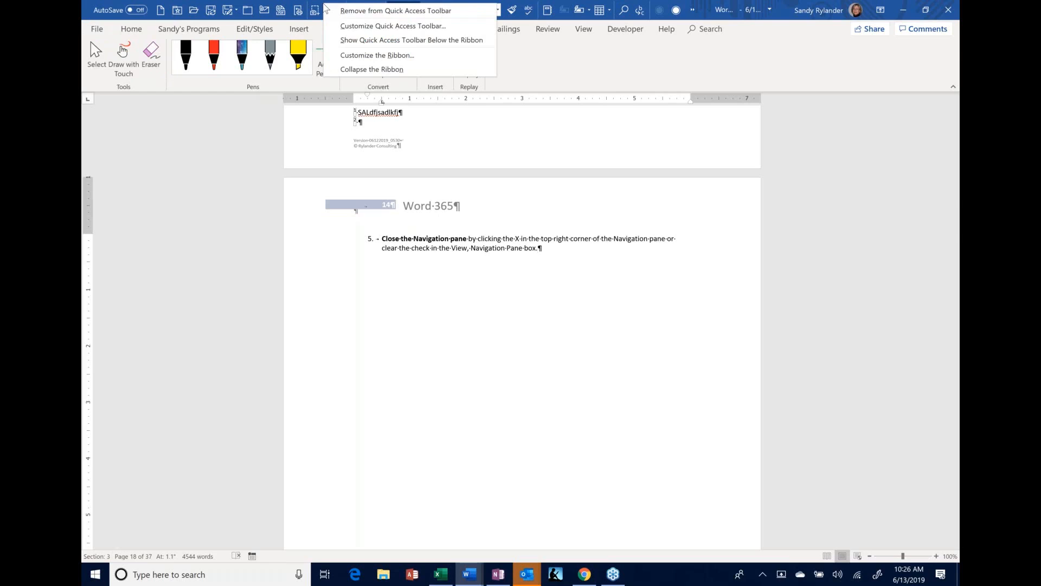
{"action": "left_click", "coordinate": [366, 41]}
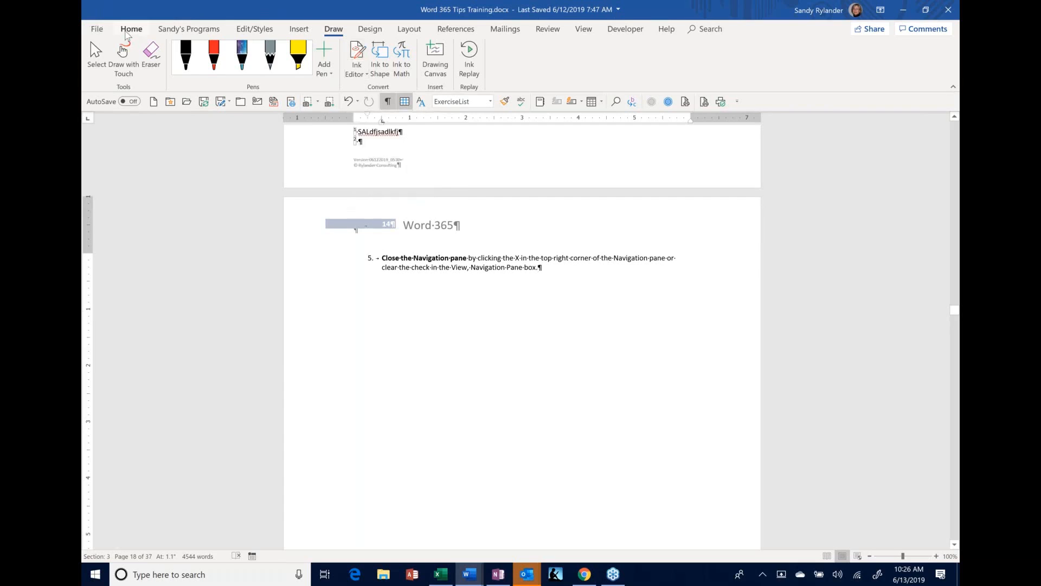
Add the Bullets command from the Home commands to the Quick Access Toolbar and remove it again.
{"action": "left_click", "coordinate": [127, 32]}
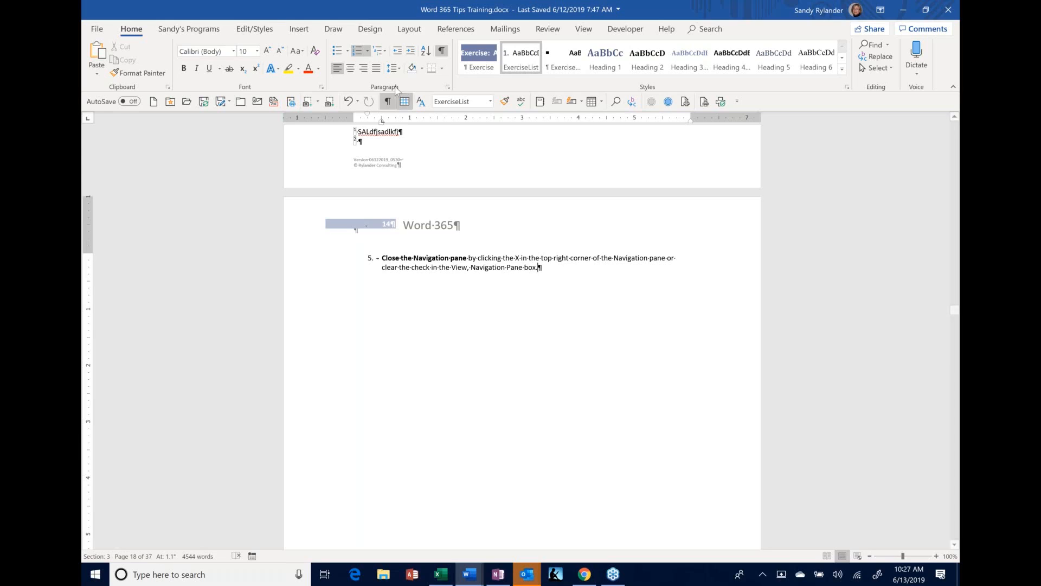
{"action": "right_click", "coordinate": [340, 56]}
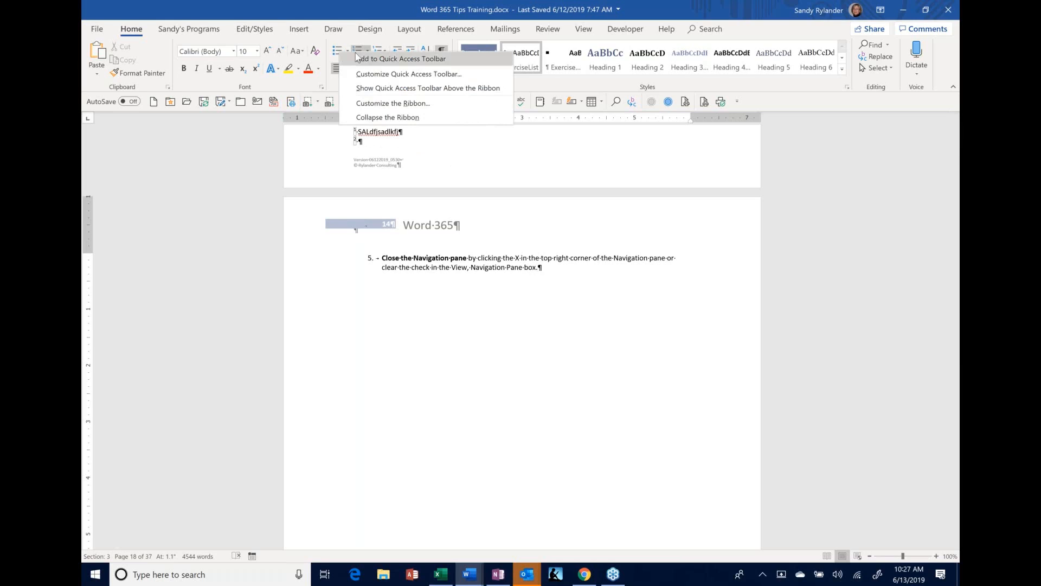
{"action": "left_click", "coordinate": [357, 57]}
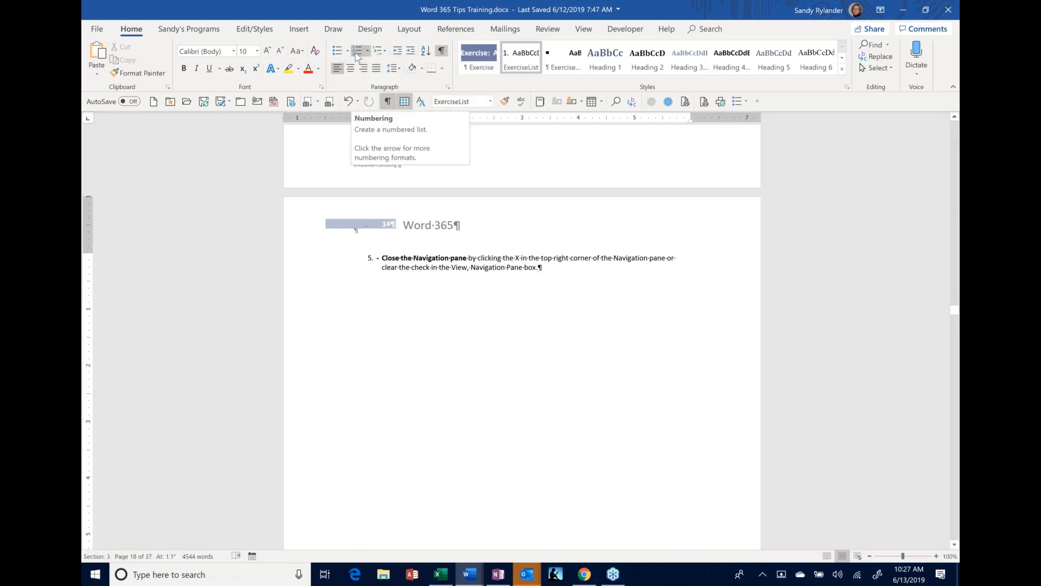
{"action": "right_click", "coordinate": [736, 107]}
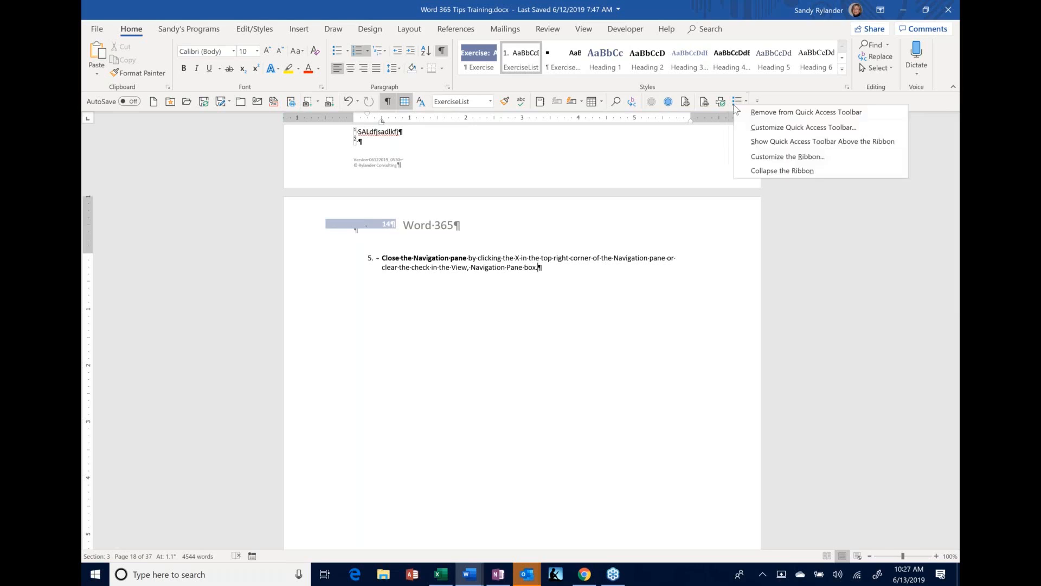
{"action": "left_click", "coordinate": [754, 107]}
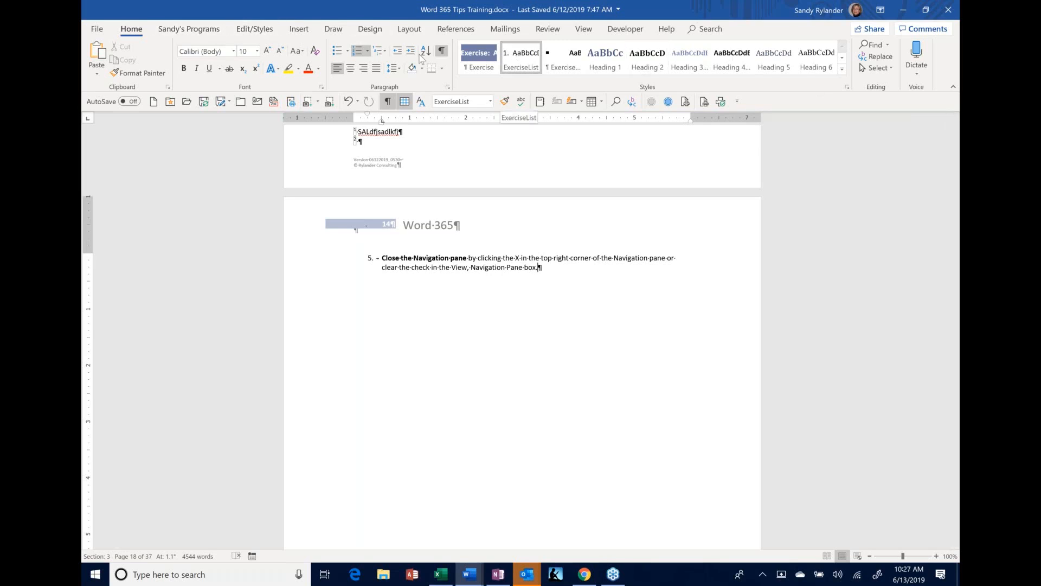
View the document's Info page and the list of standard commands offered for the Quick Access Toolbar, leaving both unchanged.
{"action": "left_click", "coordinate": [96, 31]}
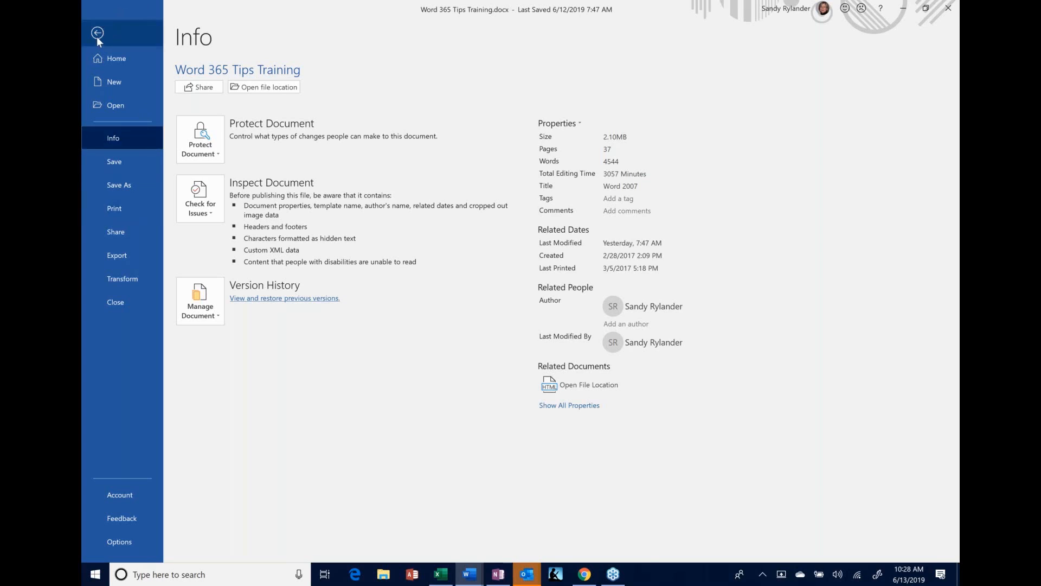
{"action": "left_click", "coordinate": [97, 37]}
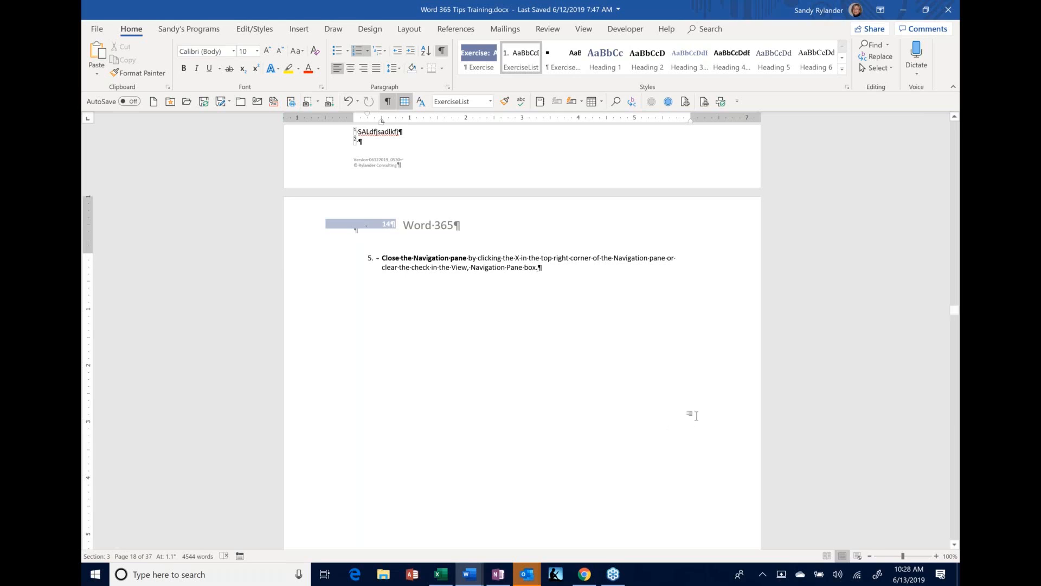
{"action": "left_click", "coordinate": [738, 102]}
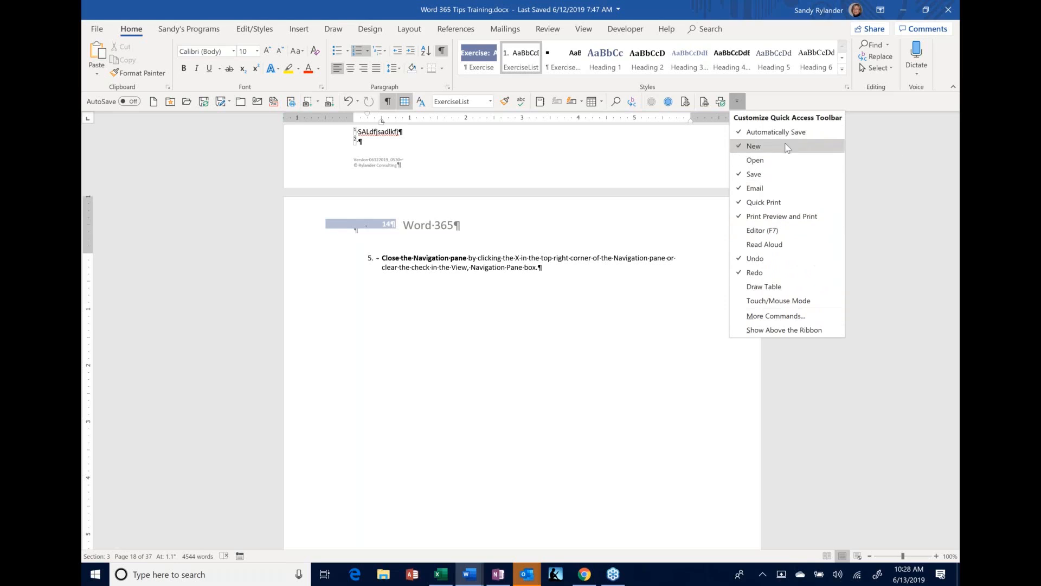
{"action": "left_click", "coordinate": [899, 196]}
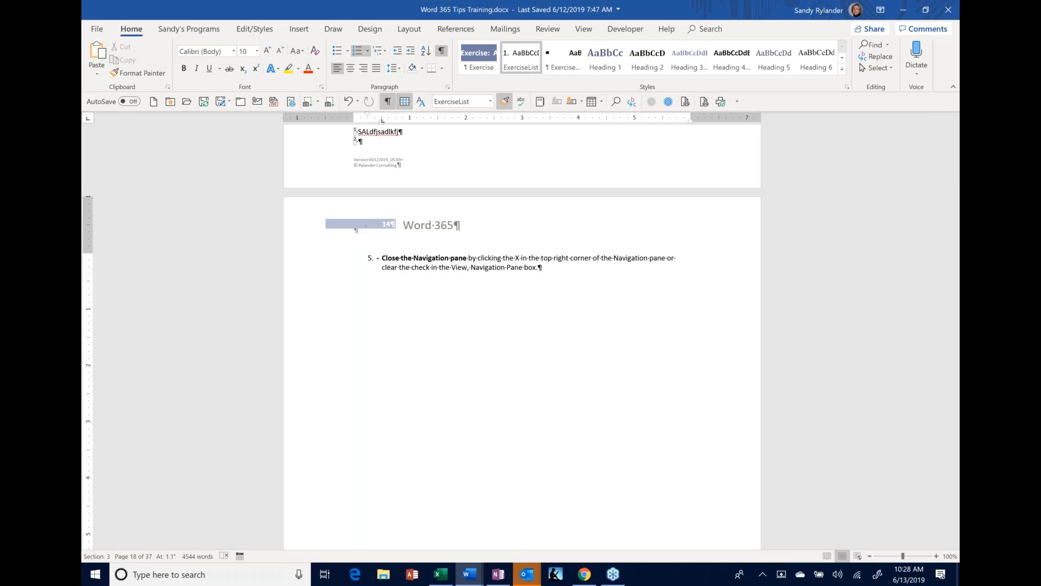
Open the Quick Access Toolbar customization options and choose All Commands as the command source.
{"action": "right_click", "coordinate": [504, 101]}
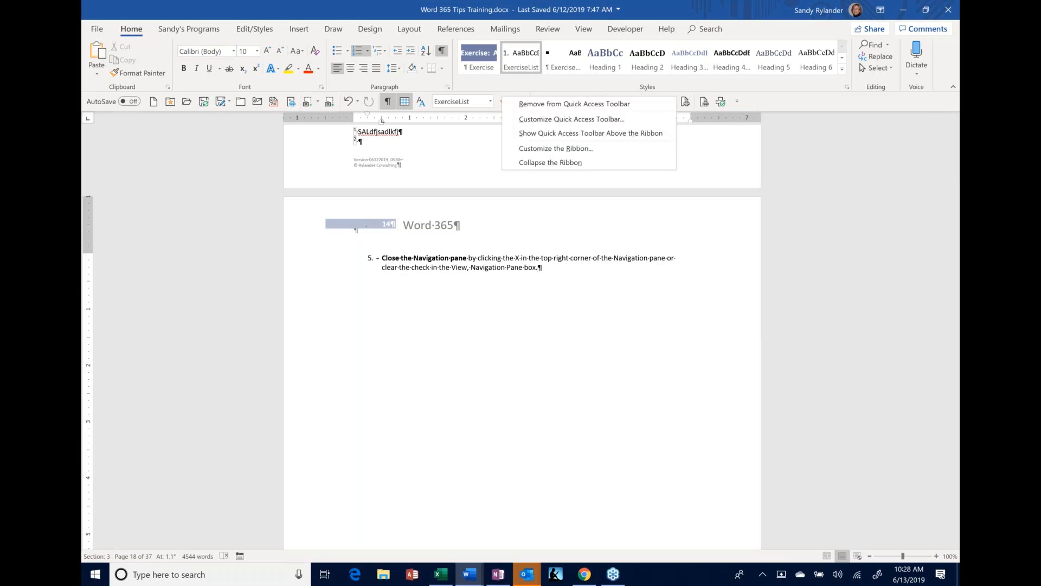
{"action": "left_click", "coordinate": [522, 120]}
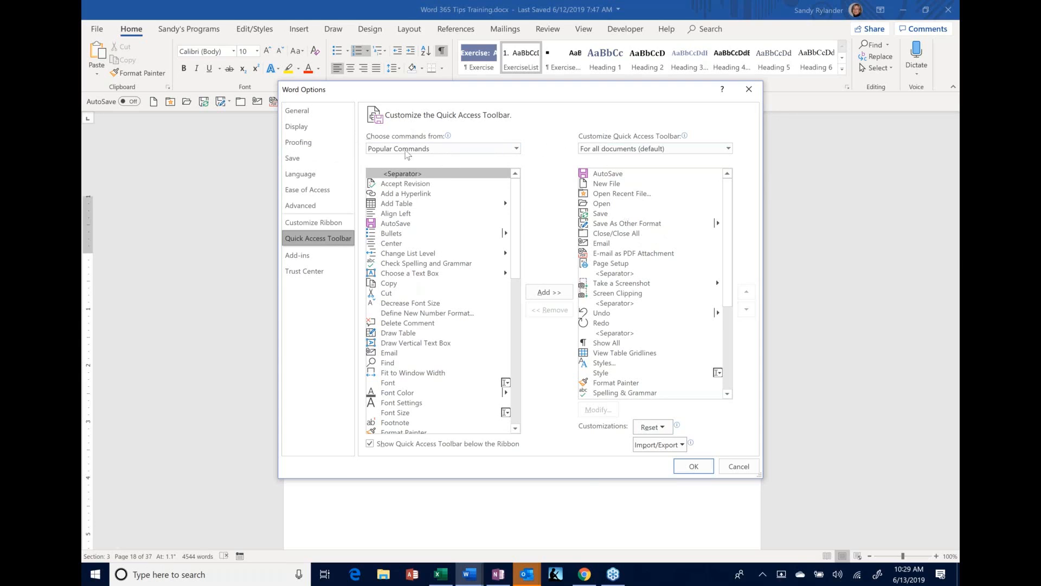
{"action": "mouse_move", "coordinate": [377, 154]}
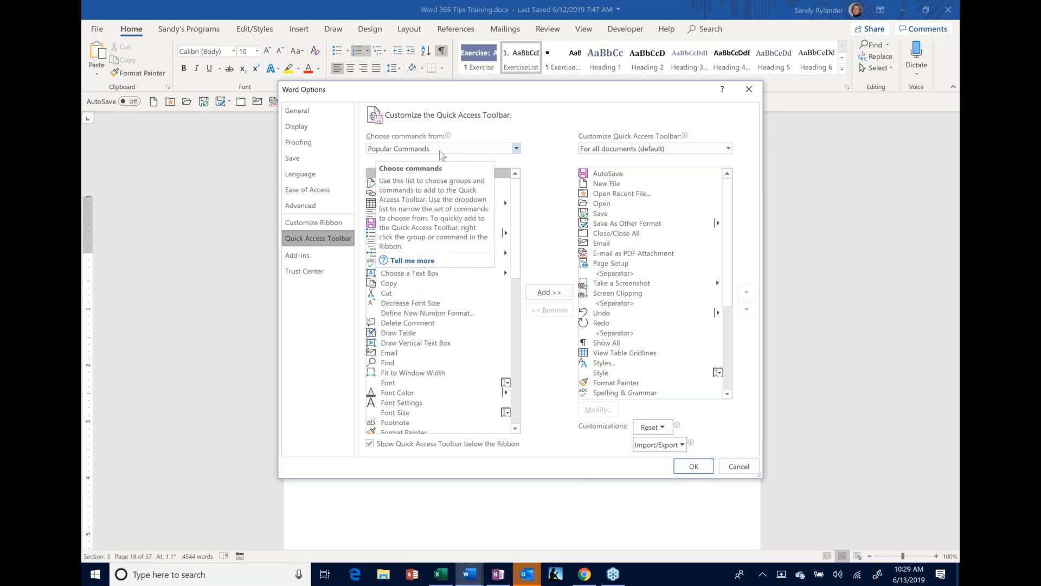
{"action": "left_click", "coordinate": [388, 295]}
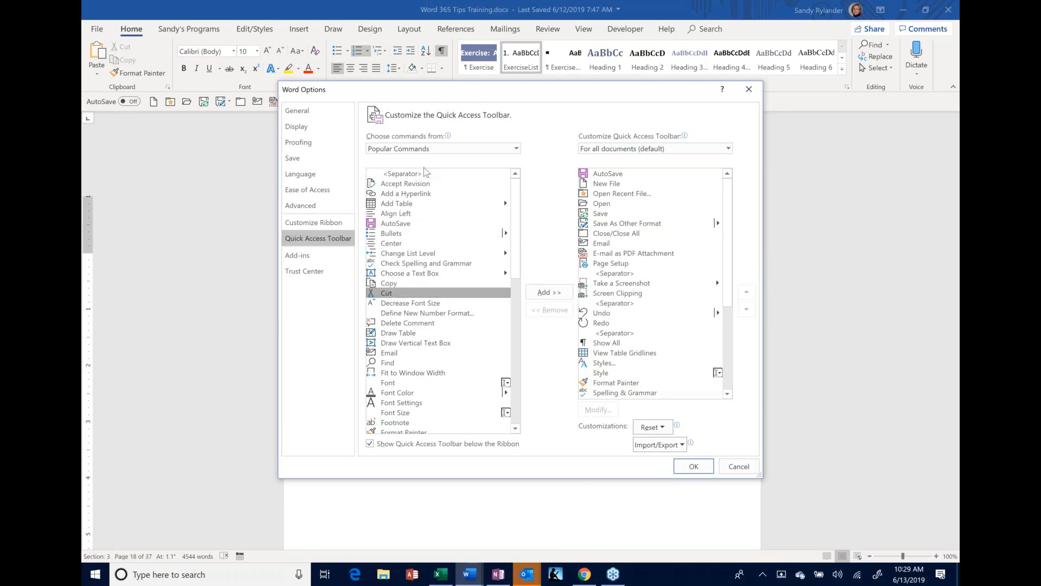
{"action": "left_click", "coordinate": [517, 149]}
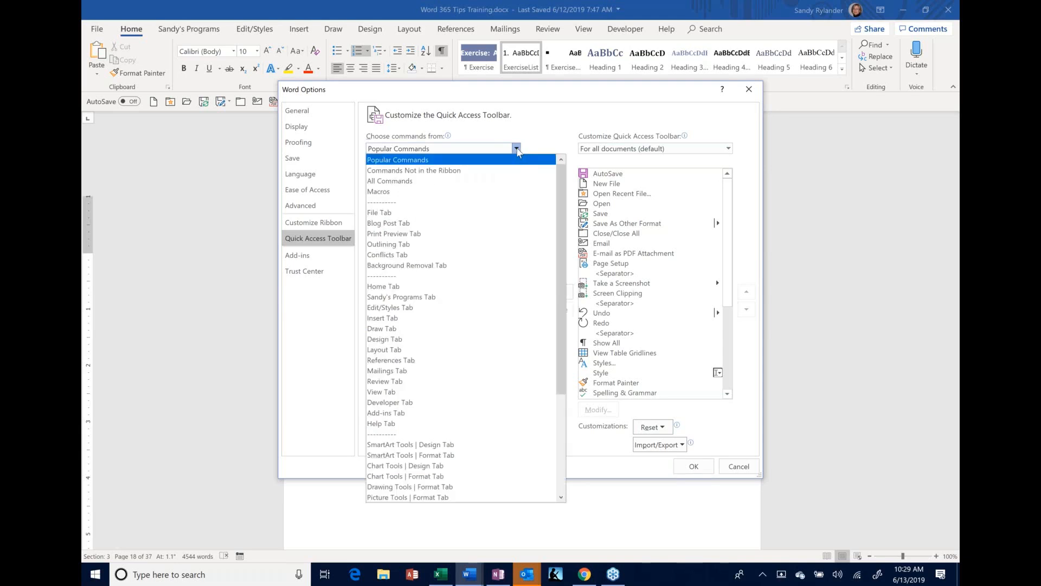
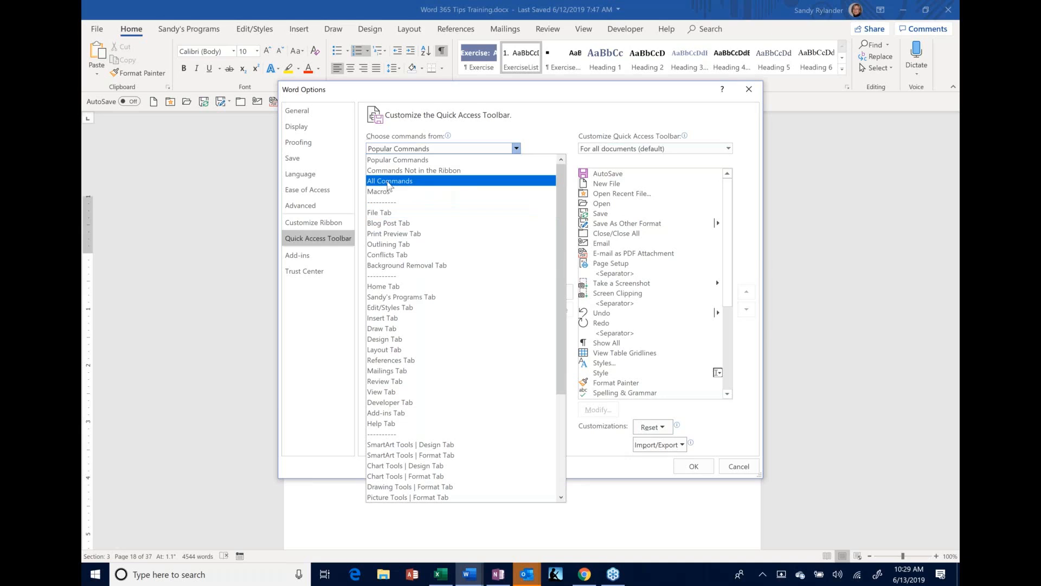
{"action": "left_click", "coordinate": [388, 181]}
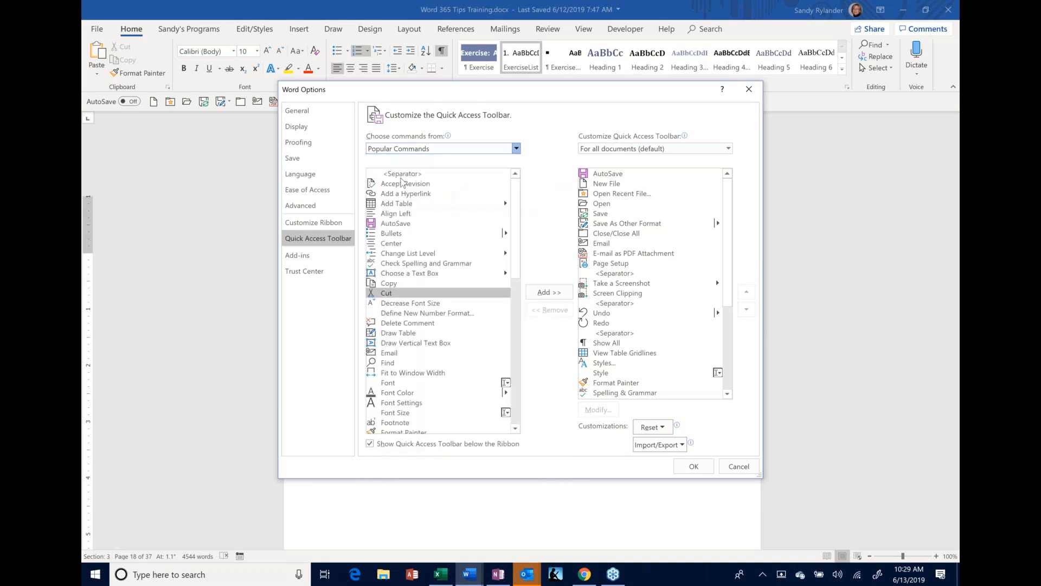
Find Paragraph Settings among all the commands and add it to the Quick Access Toolbar list.
{"action": "left_click", "coordinate": [400, 233]}
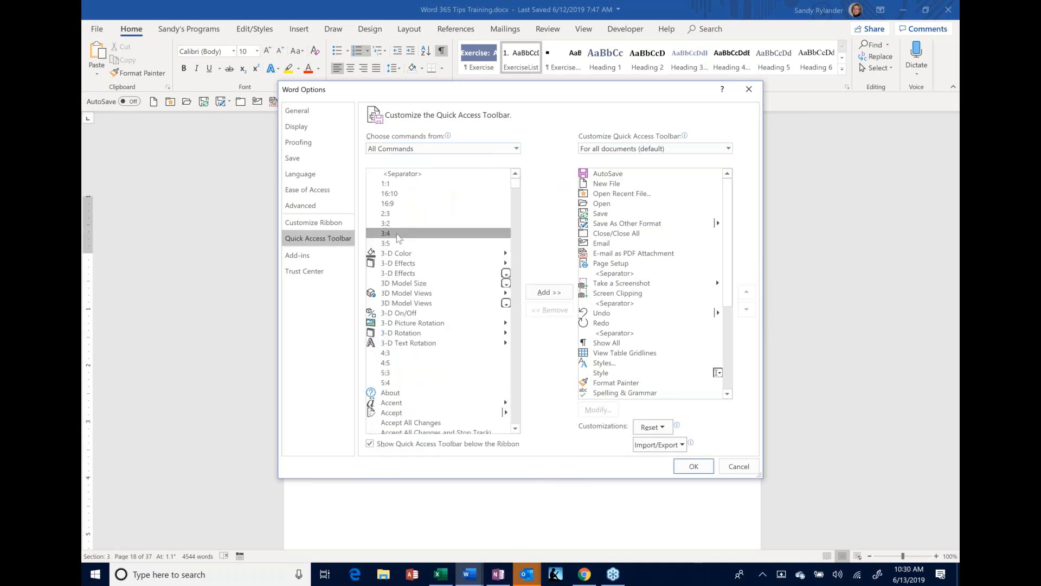
{"action": "scroll", "coordinate": [401, 201], "scroll_direction": "down", "scroll_amount": 20}
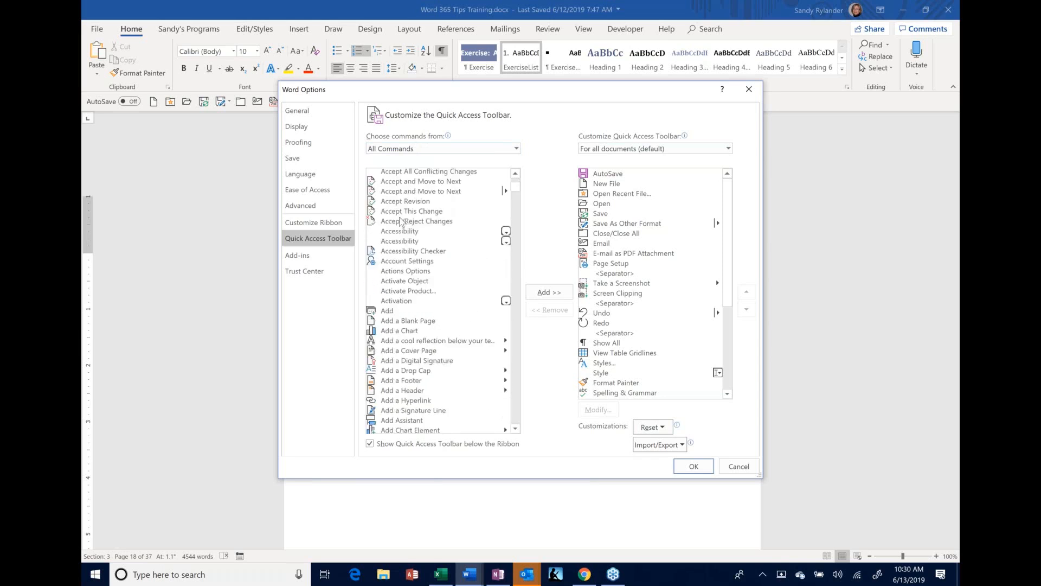
{"action": "scroll", "coordinate": [400, 220], "scroll_direction": "down", "scroll_amount": 20}
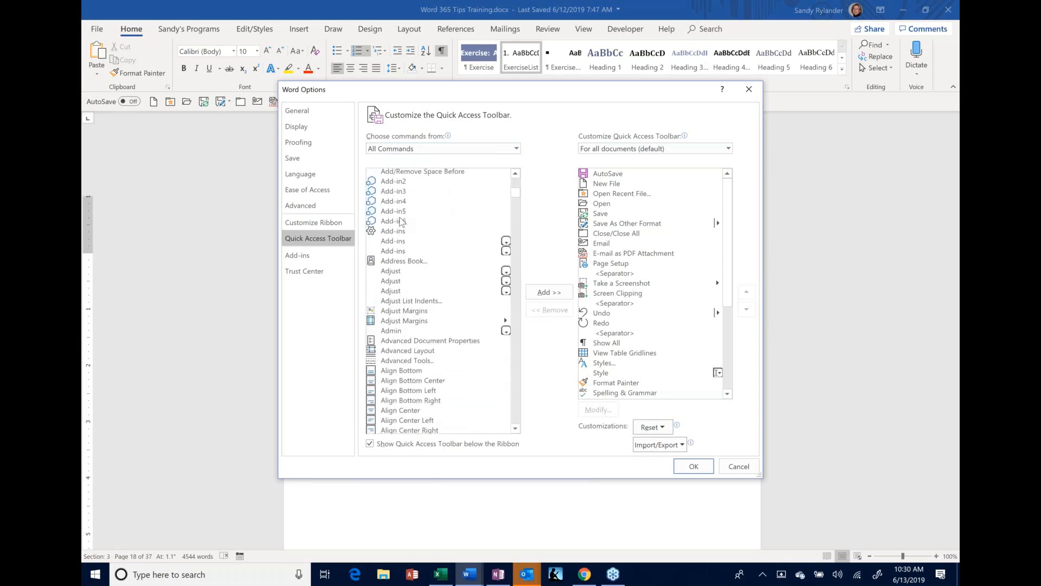
{"action": "scroll", "coordinate": [401, 221], "scroll_direction": "down", "scroll_amount": 7}
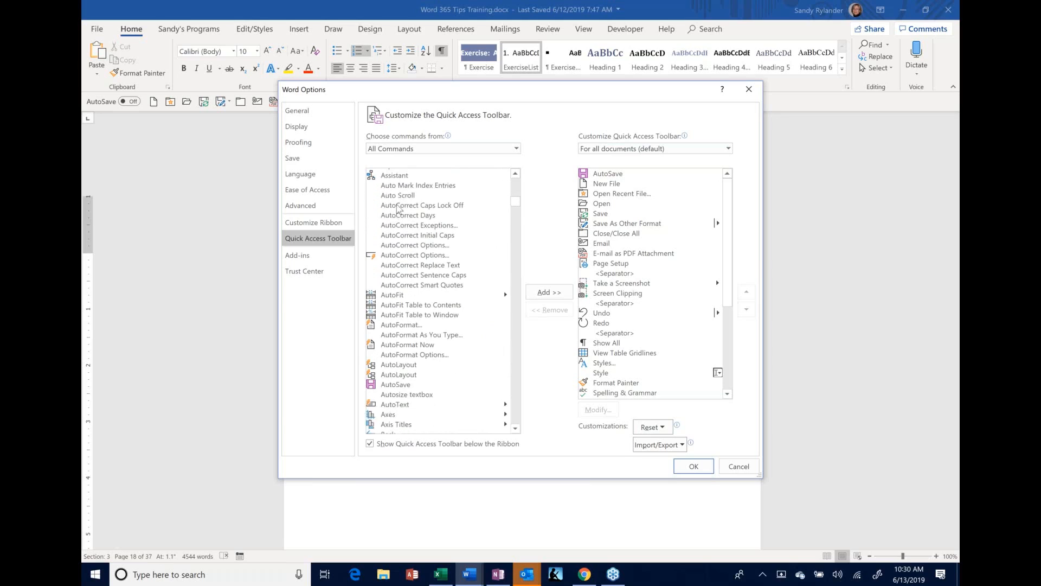
{"action": "left_click", "coordinate": [395, 195]}
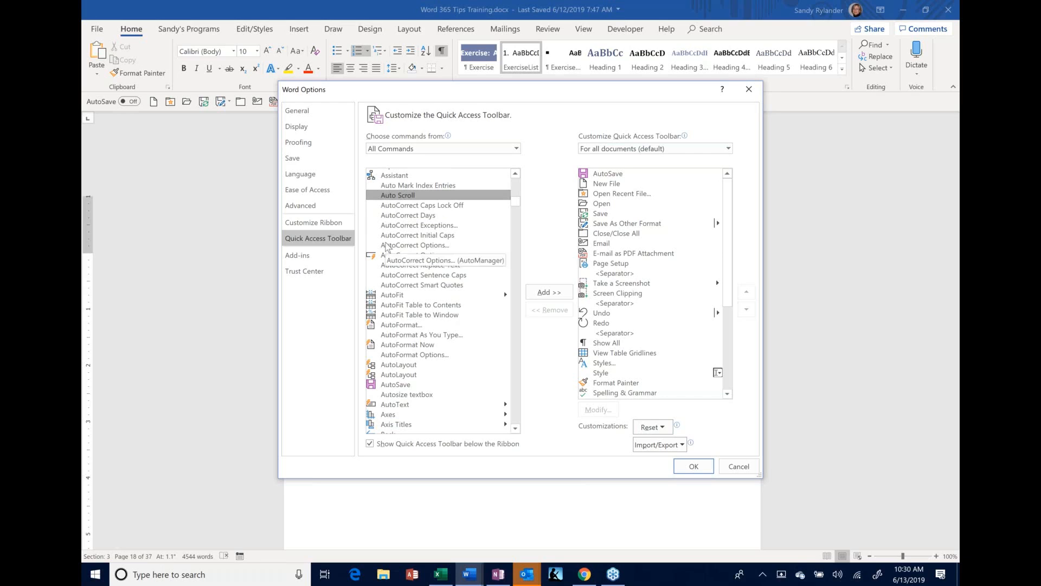
{"action": "key", "text": "p"}
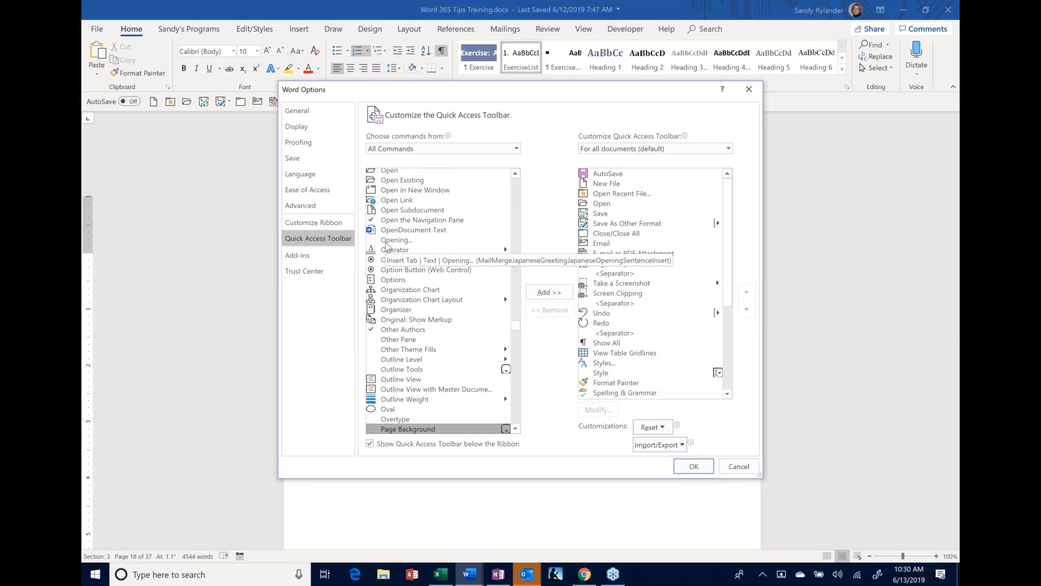
{"action": "scroll", "coordinate": [379, 255], "scroll_direction": "down", "scroll_amount": 8}
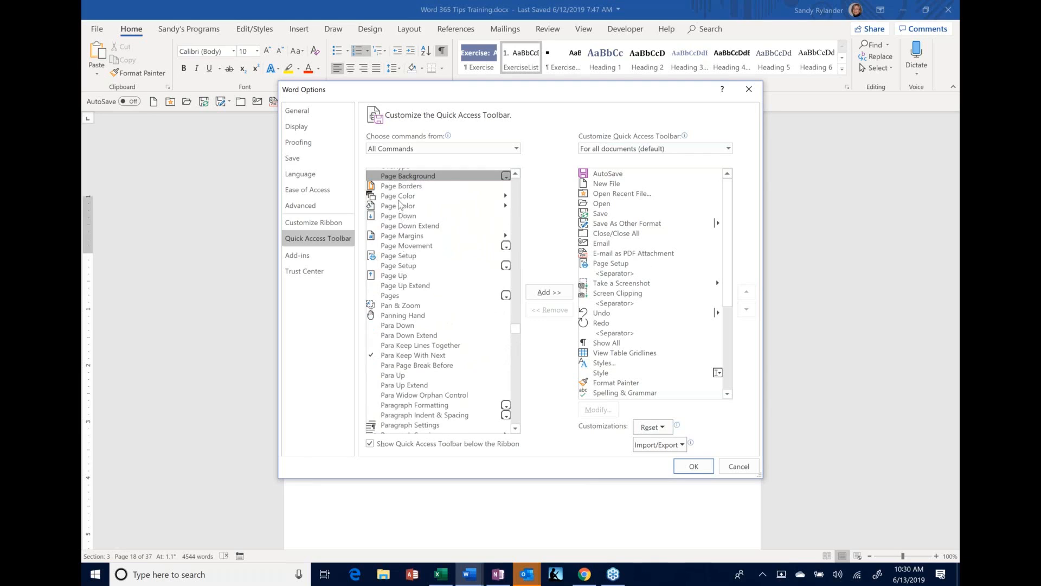
{"action": "scroll", "coordinate": [402, 249], "scroll_direction": "down", "scroll_amount": 5}
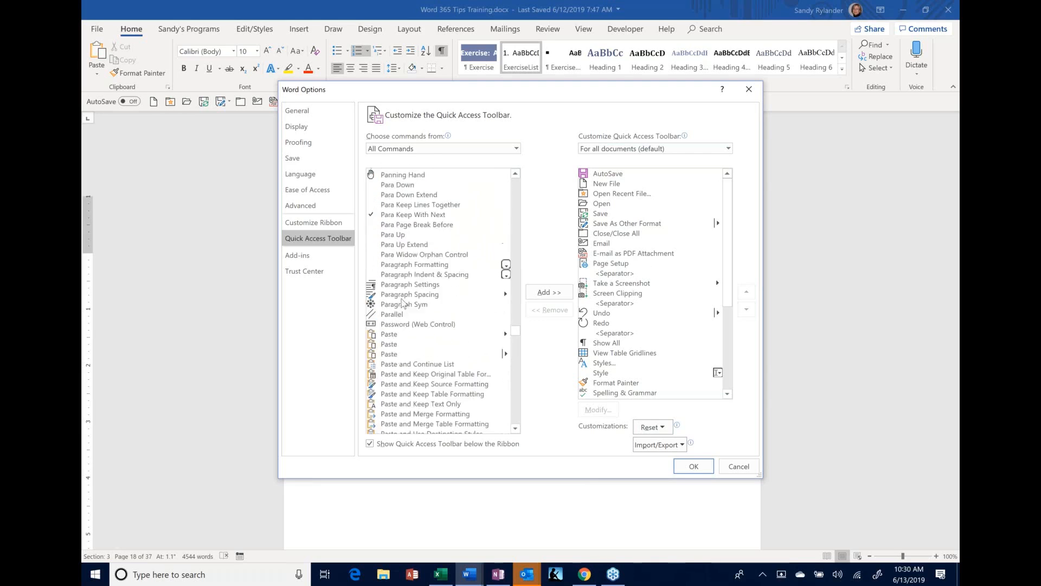
{"action": "left_click", "coordinate": [404, 286]}
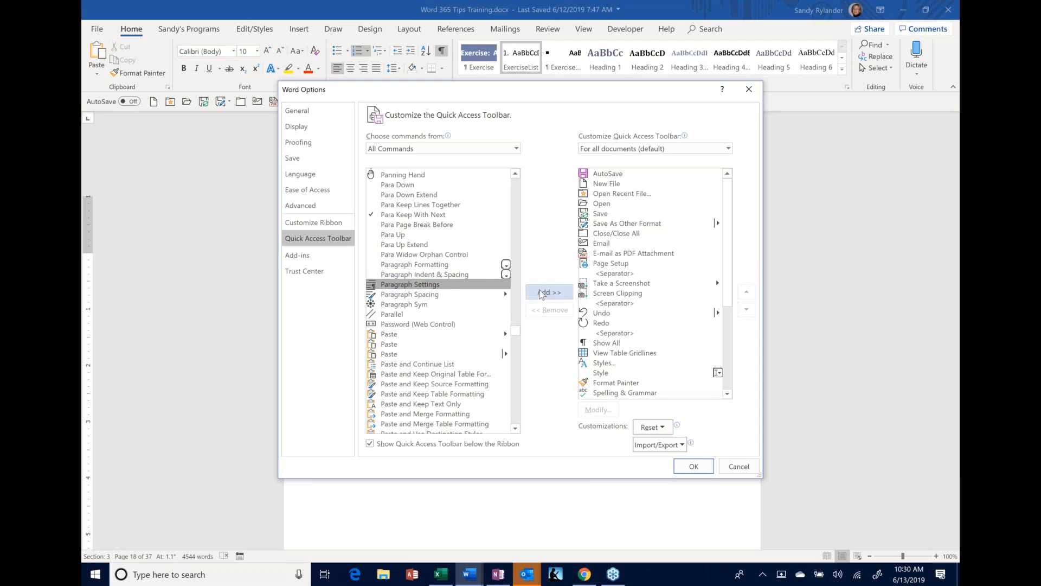
{"action": "double_click", "coordinate": [447, 288]}
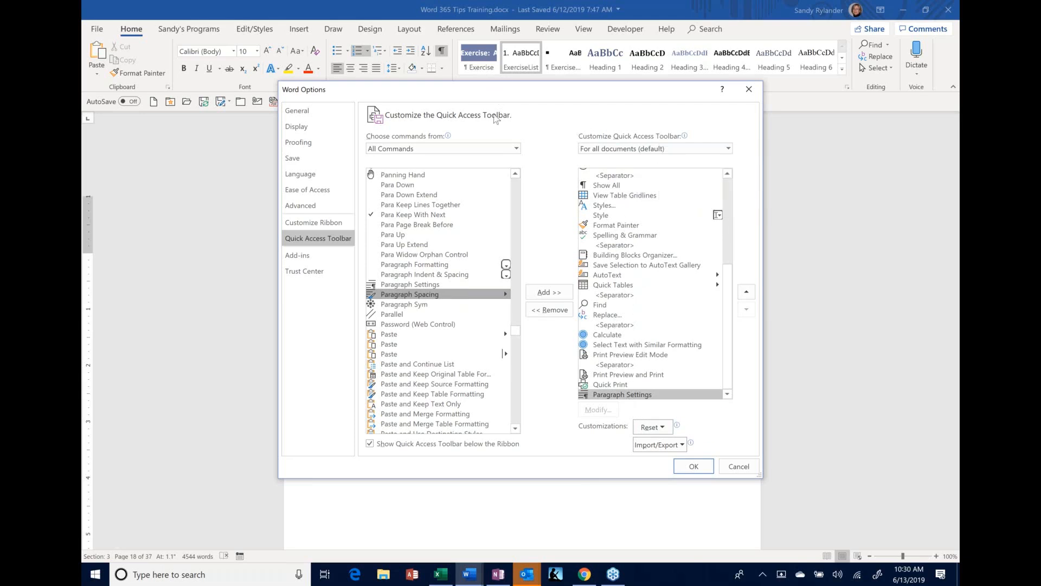
Move Paragraph Settings up the Quick Access Toolbar list to directly below Style, and remove it from the list.
{"action": "left_click_drag", "start_coordinate": [489, 93], "coordinate": [499, 172]}
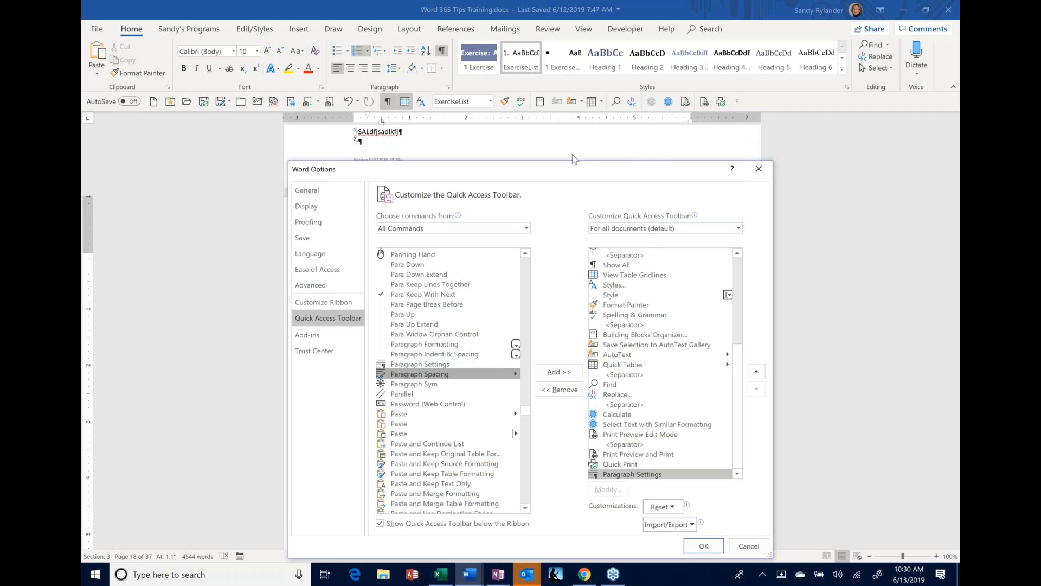
{"action": "left_click_drag", "start_coordinate": [573, 165], "coordinate": [523, 88]}
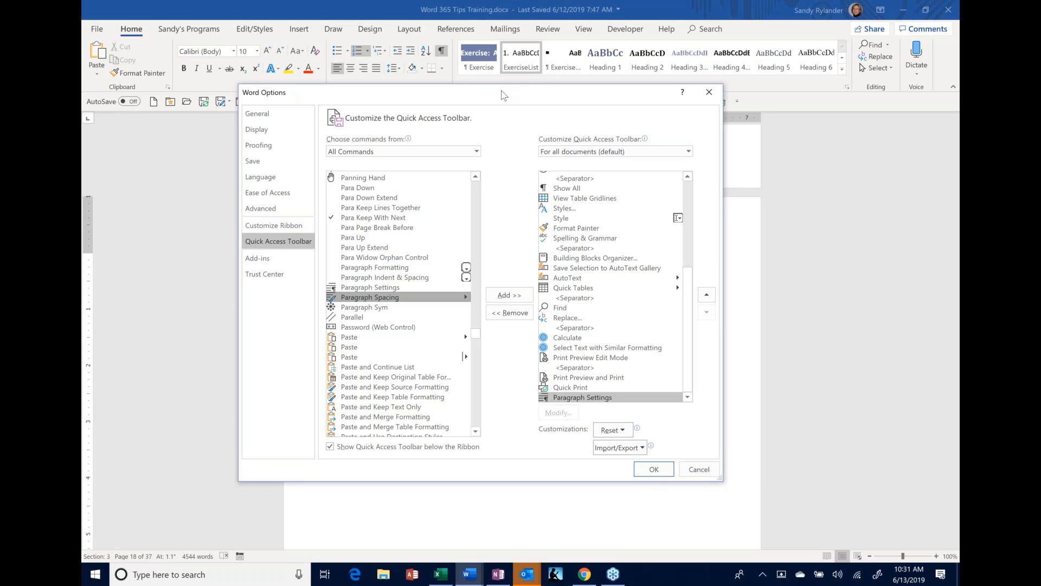
{"action": "left_click_drag", "start_coordinate": [504, 95], "coordinate": [535, 146]}
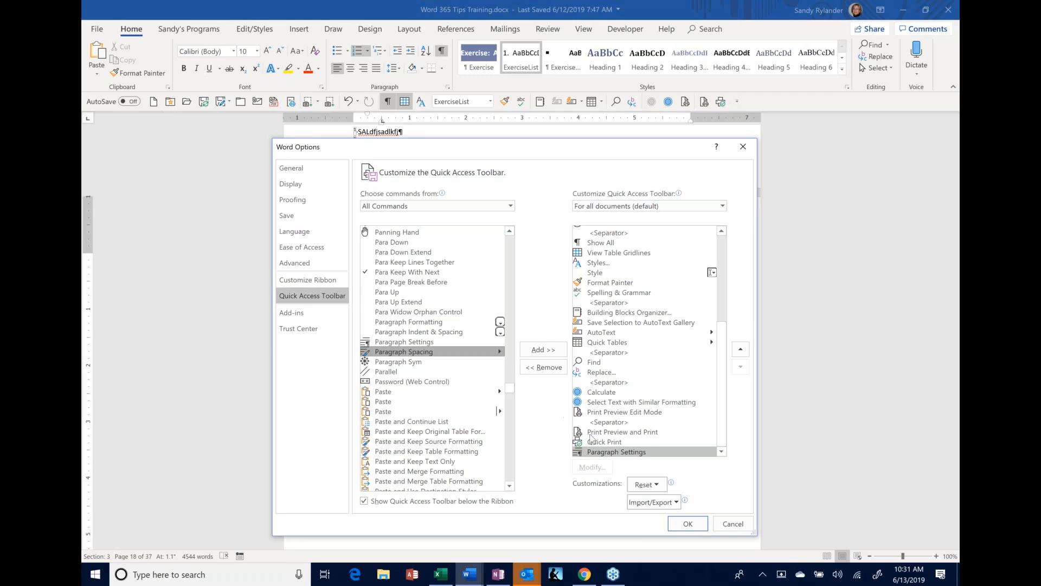
{"action": "left_click", "coordinate": [741, 351]}
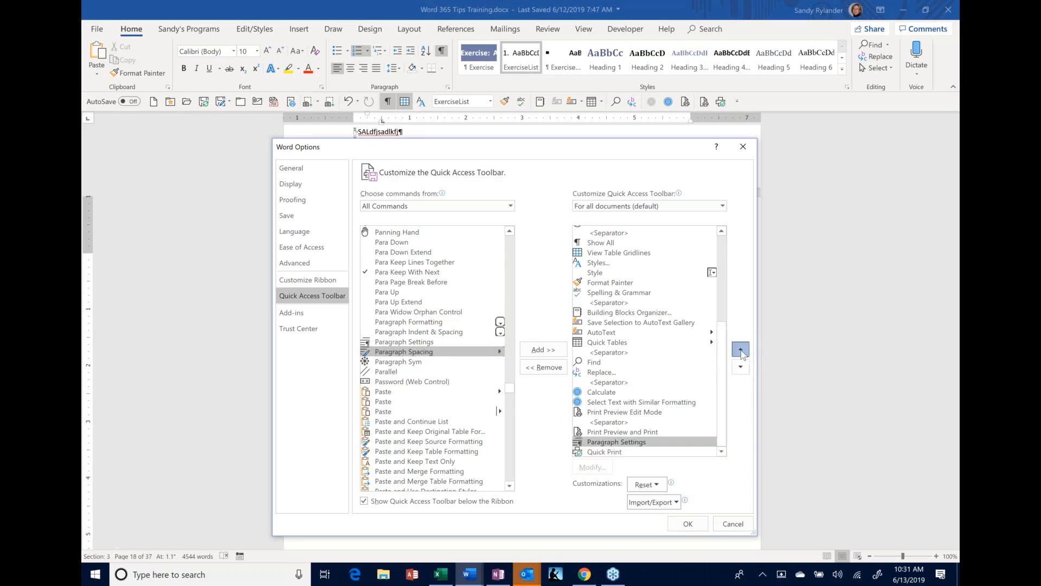
{"action": "left_click", "coordinate": [741, 351]}
{"action": "left_click", "coordinate": [741, 351]}
{"action": "left_click", "coordinate": [741, 350]}
{"action": "left_click", "coordinate": [741, 350]}
{"action": "left_click", "coordinate": [740, 351]}
{"action": "left_click", "coordinate": [741, 350]}
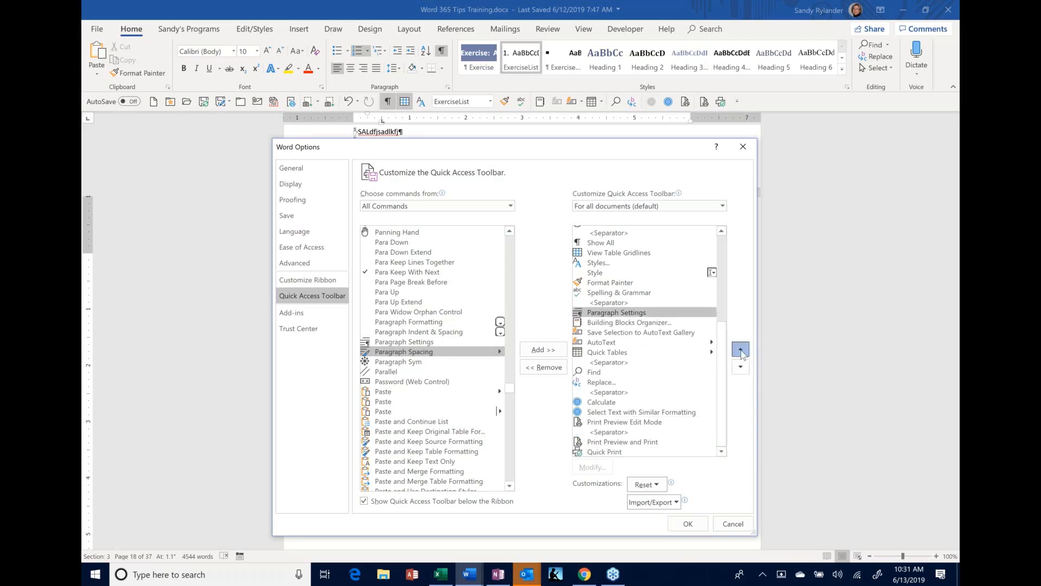
{"action": "left_click", "coordinate": [741, 351]}
{"action": "left_click", "coordinate": [741, 351]}
{"action": "left_click", "coordinate": [741, 351]}
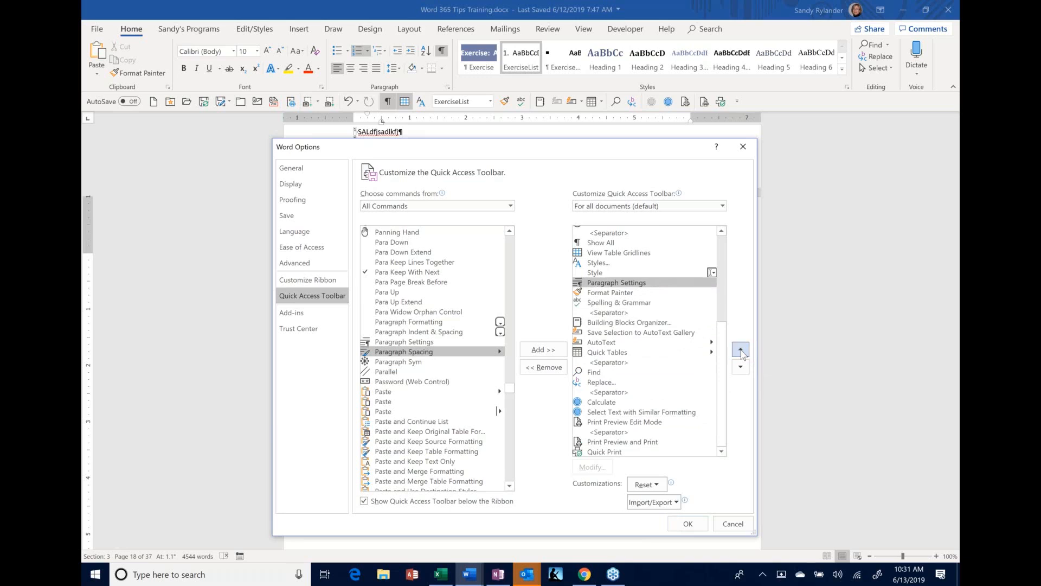
{"action": "left_click", "coordinate": [628, 282]}
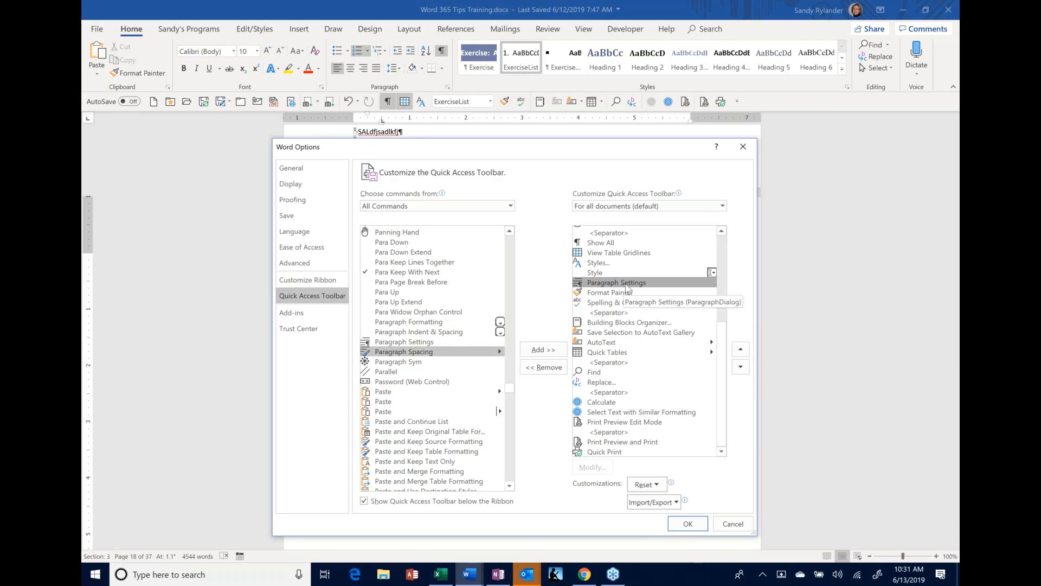
Insert Paragraph Spacing directly below Save in the Quick Access Toolbar list and remove it again.
{"action": "scroll", "coordinate": [627, 287], "scroll_direction": "up", "scroll_amount": 5}
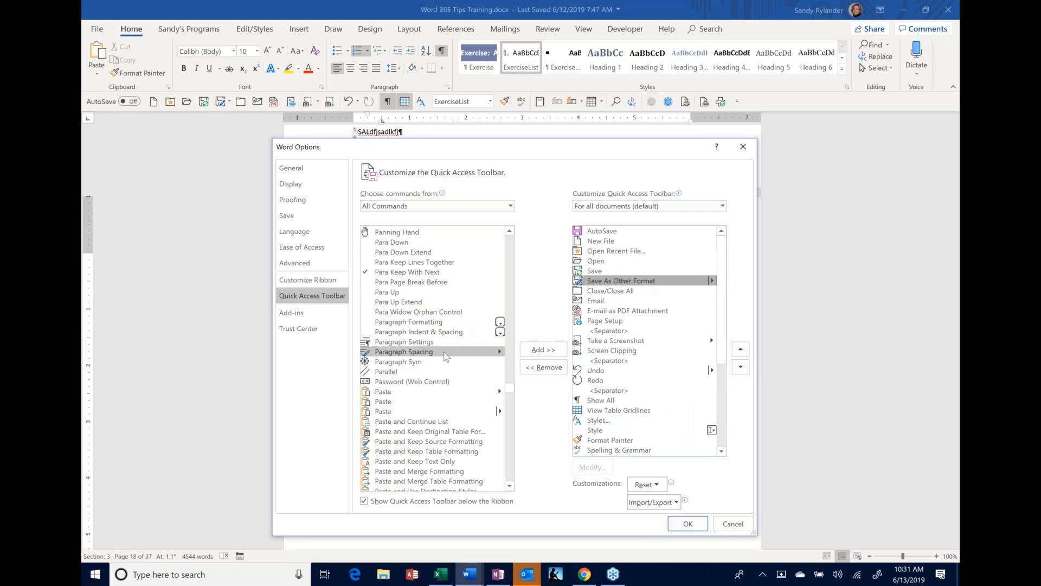
{"action": "left_click", "coordinate": [593, 272]}
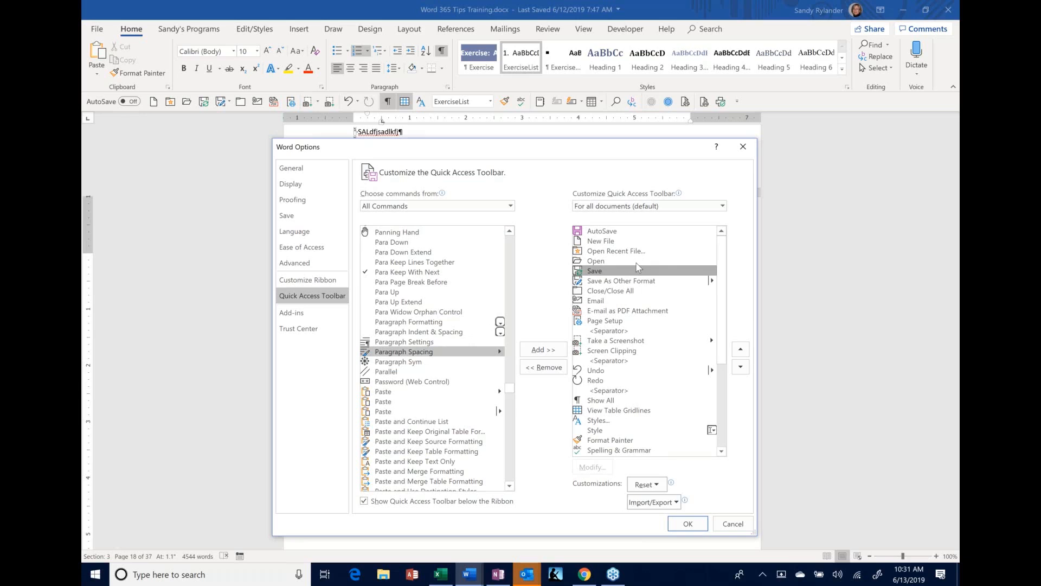
{"action": "left_click", "coordinate": [546, 353]}
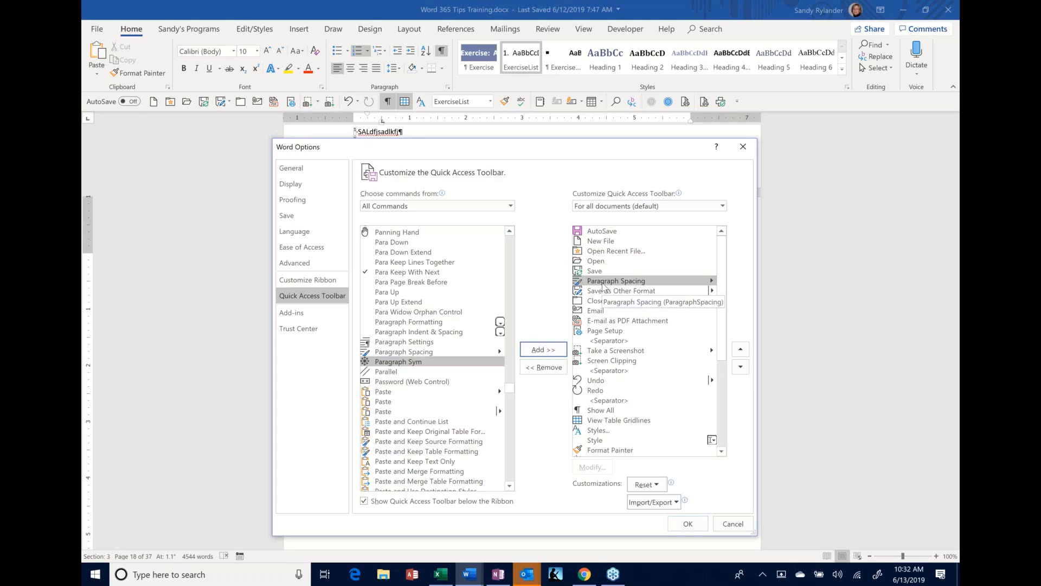
{"action": "left_click", "coordinate": [541, 368]}
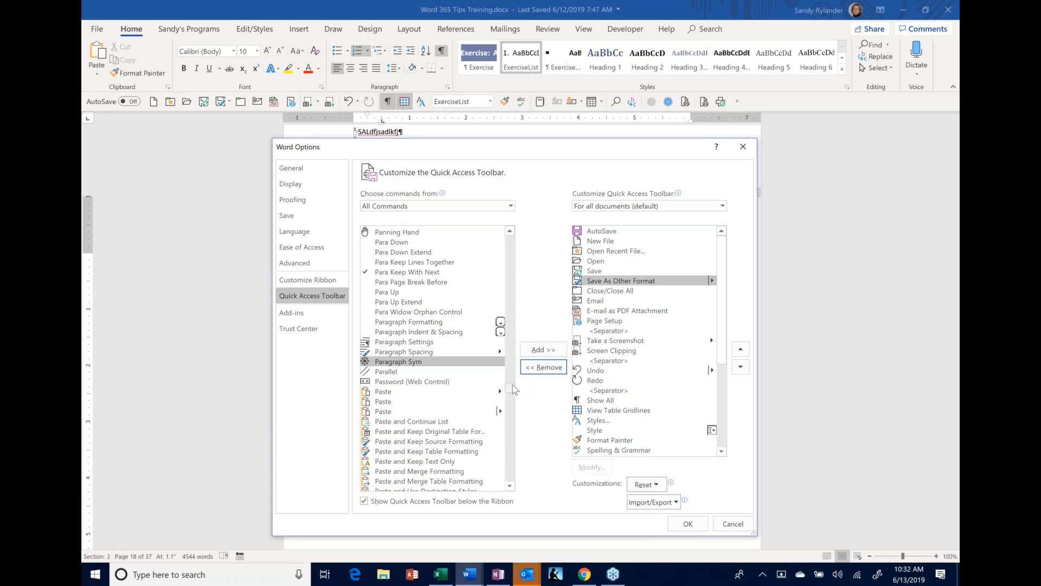
Insert a separator below Save As Other Format in the Quick Access Toolbar list and remove it again.
{"action": "left_click_drag", "start_coordinate": [512, 385], "coordinate": [507, 233]}
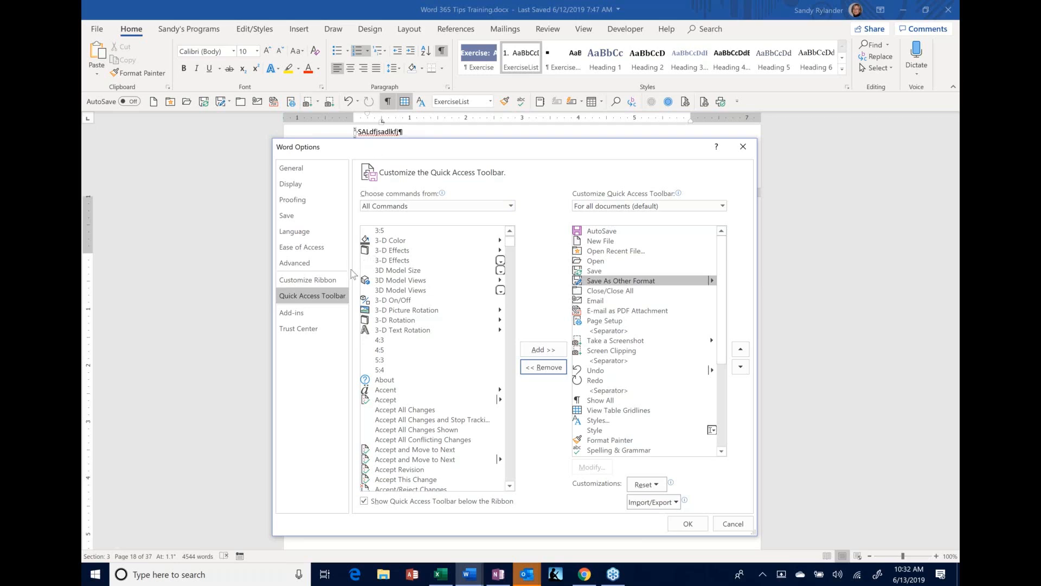
{"action": "scroll", "coordinate": [512, 239], "scroll_direction": "up", "scroll_amount": 3}
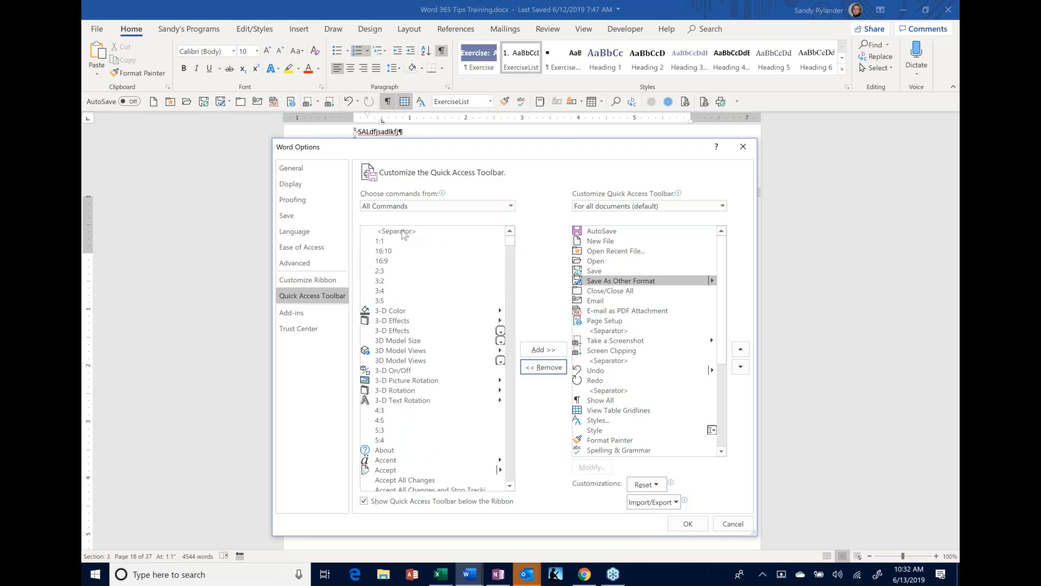
{"action": "left_click", "coordinate": [403, 234]}
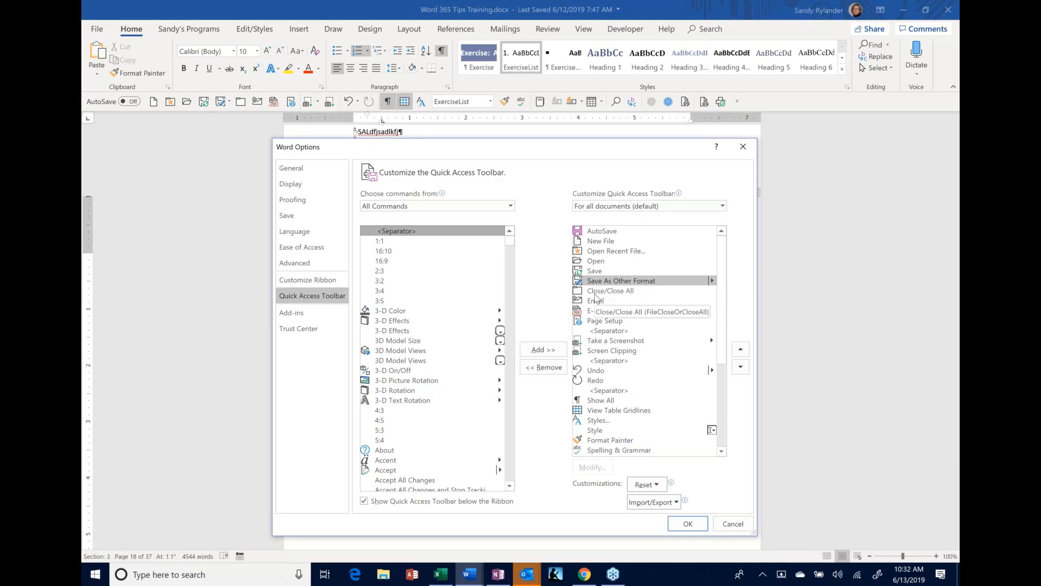
{"action": "left_click", "coordinate": [470, 233]}
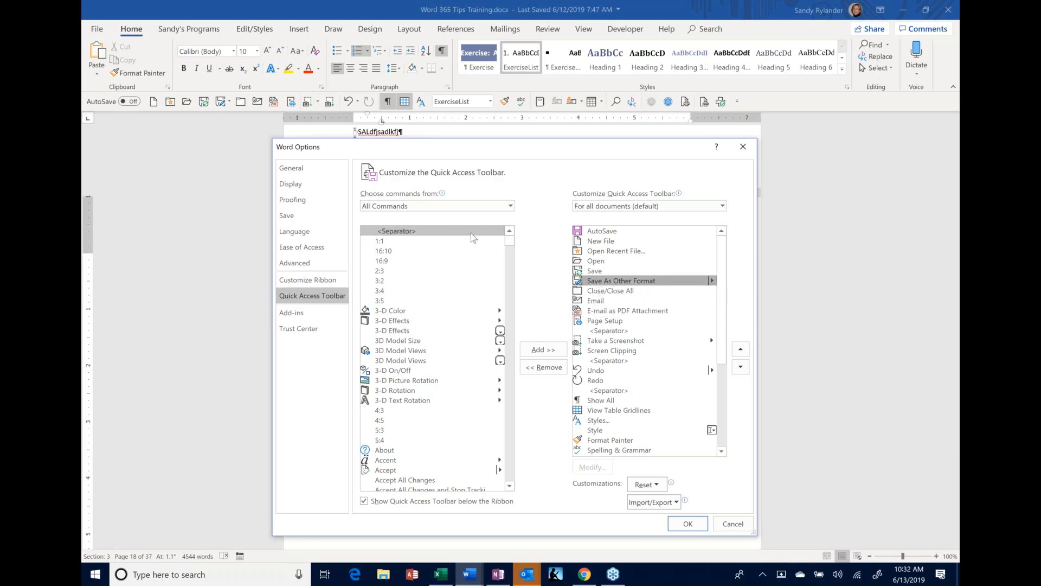
{"action": "double_click", "coordinate": [454, 233]}
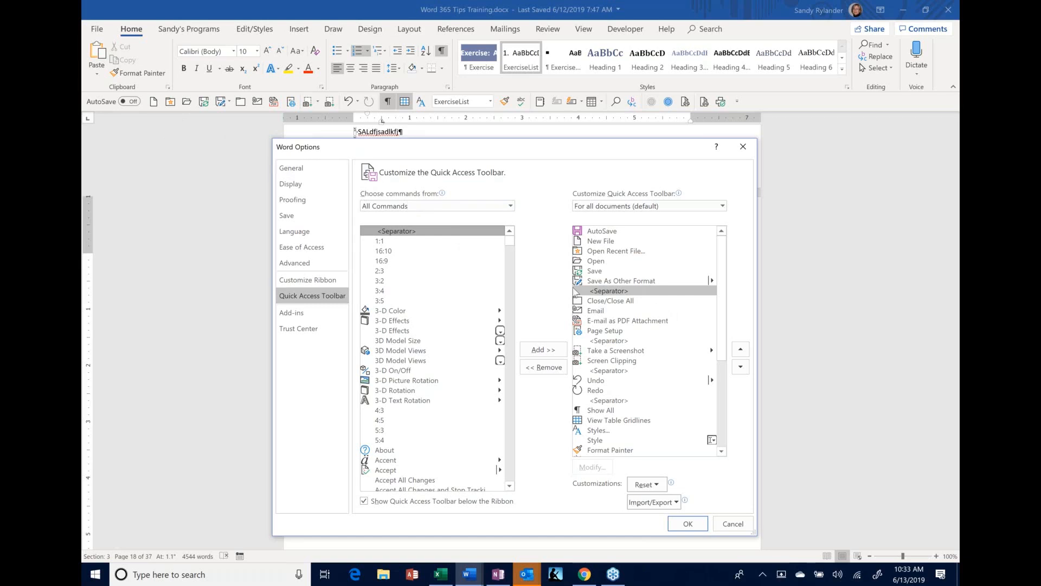
{"action": "double_click", "coordinate": [588, 291]}
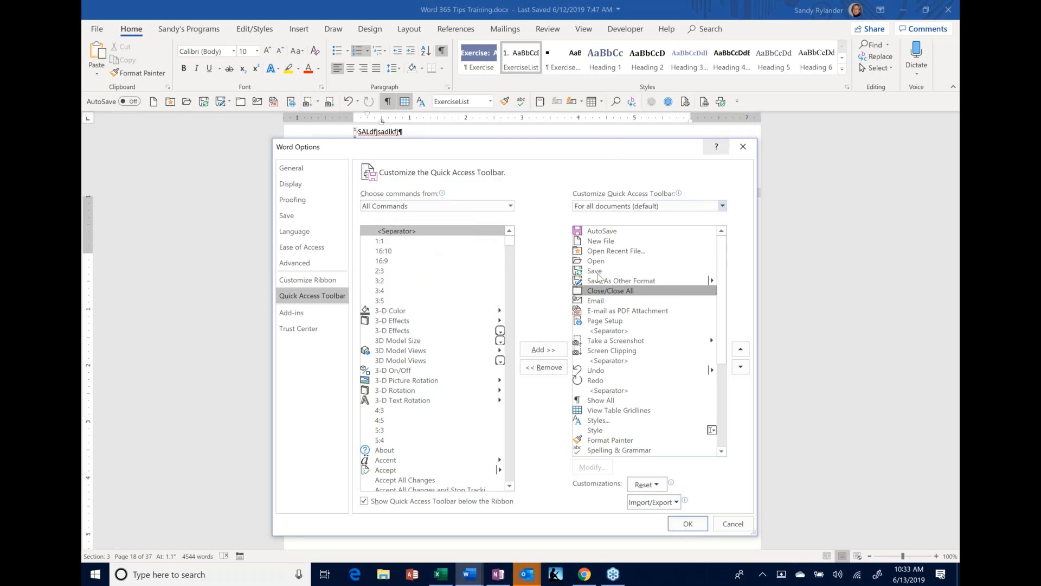
Find Add a Footer among all the commands and add it below Close/Close All in the Quick Access Toolbar list.
{"action": "left_click", "coordinate": [510, 467]}
{"action": "left_click", "coordinate": [406, 464]}
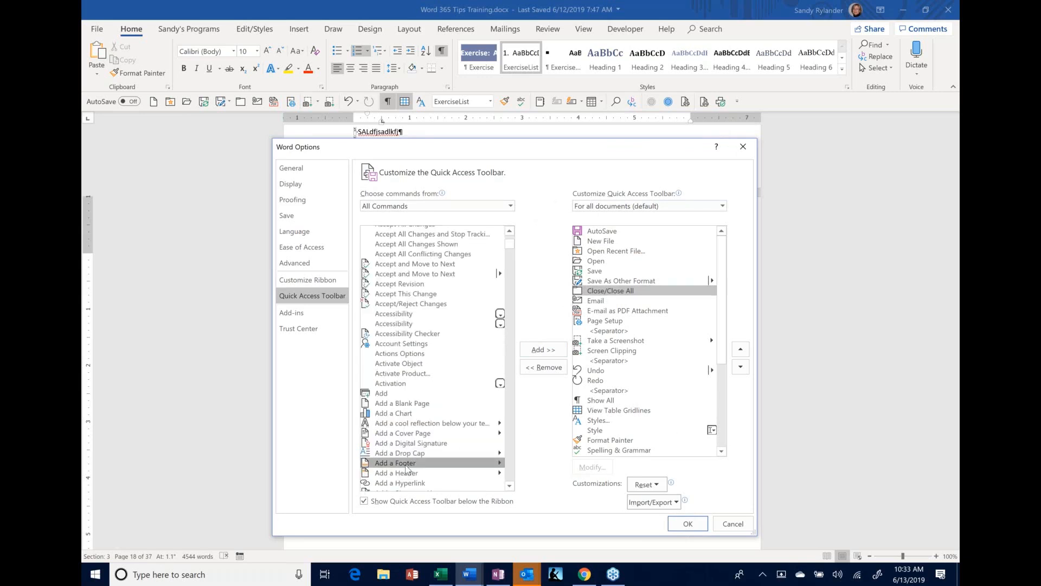
{"action": "double_click", "coordinate": [405, 464]}
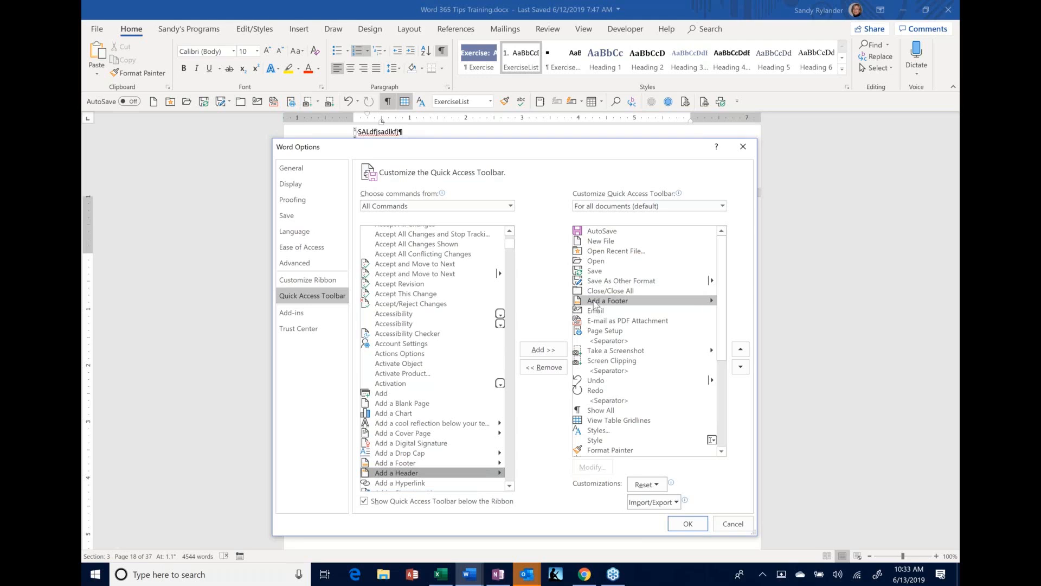
Move Add a Footer to the end of the Quick Access Toolbar list and apply the customization.
{"action": "left_click", "coordinate": [740, 366]}
{"action": "left_click", "coordinate": [740, 367]}
{"action": "left_click", "coordinate": [741, 366]}
{"action": "left_click", "coordinate": [741, 367]}
{"action": "left_click", "coordinate": [740, 367]}
{"action": "left_click", "coordinate": [740, 367]}
{"action": "left_click", "coordinate": [741, 366]}
{"action": "left_click", "coordinate": [740, 367]}
{"action": "left_click", "coordinate": [740, 367]}
{"action": "left_click", "coordinate": [740, 367]}
{"action": "left_click", "coordinate": [740, 366]}
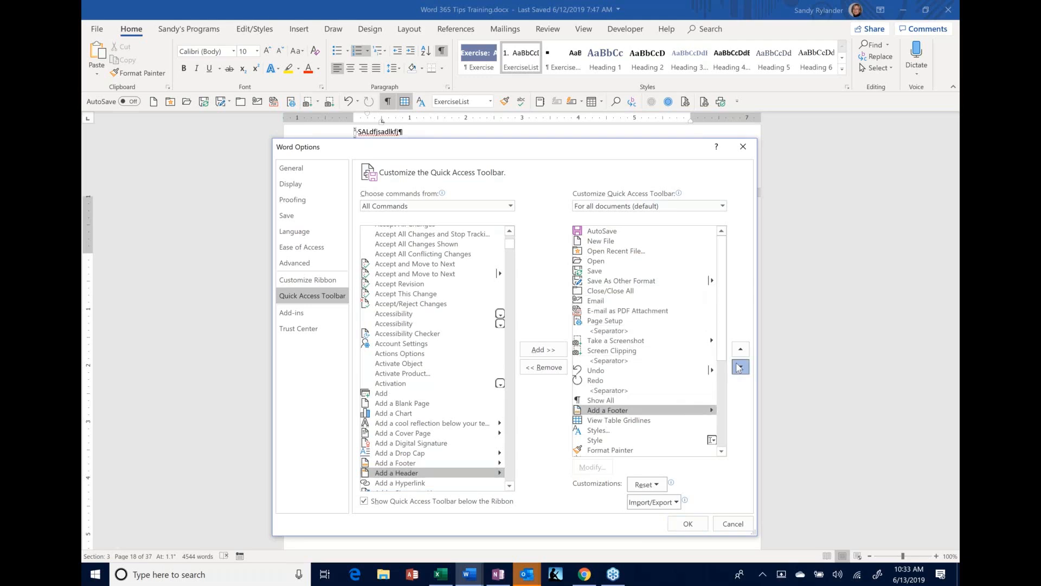
{"action": "left_click", "coordinate": [740, 367]}
{"action": "left_click", "coordinate": [740, 367]}
{"action": "left_click", "coordinate": [740, 367]}
{"action": "left_click", "coordinate": [741, 367]}
{"action": "left_click", "coordinate": [740, 366]}
{"action": "left_click", "coordinate": [740, 367]}
{"action": "left_click", "coordinate": [740, 367]}
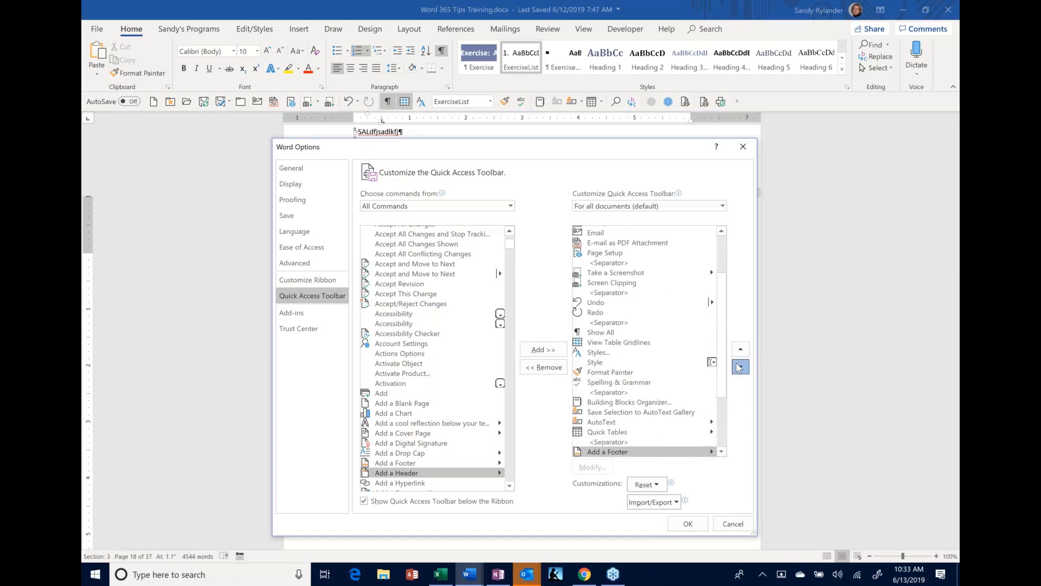
{"action": "left_click", "coordinate": [740, 367]}
{"action": "left_click", "coordinate": [740, 366]}
{"action": "left_click", "coordinate": [740, 367]}
{"action": "left_click", "coordinate": [741, 366]}
{"action": "left_click", "coordinate": [740, 367]}
{"action": "left_click", "coordinate": [741, 366]}
{"action": "left_click", "coordinate": [740, 367]}
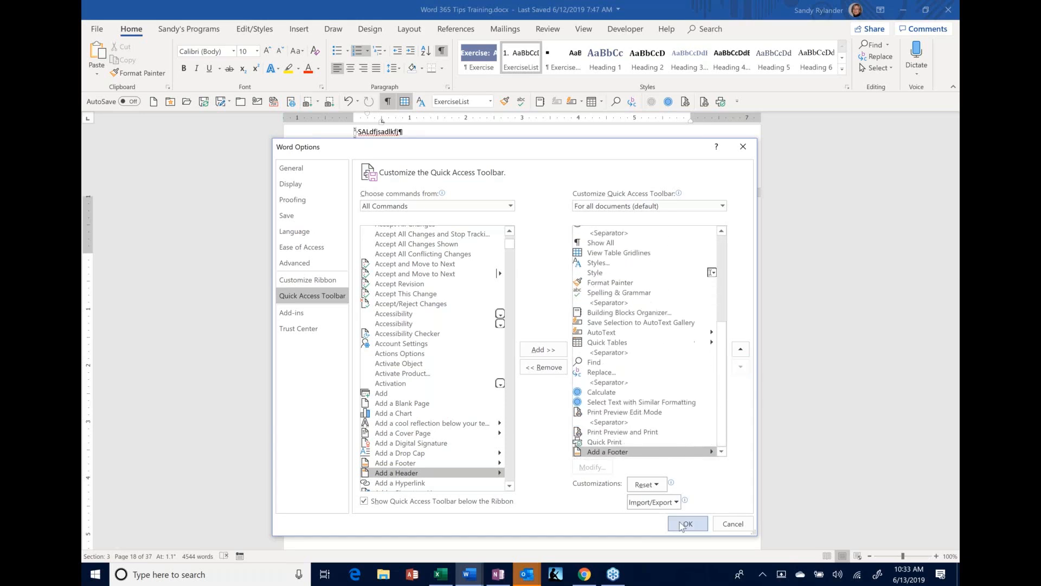
{"action": "left_click", "coordinate": [685, 526]}
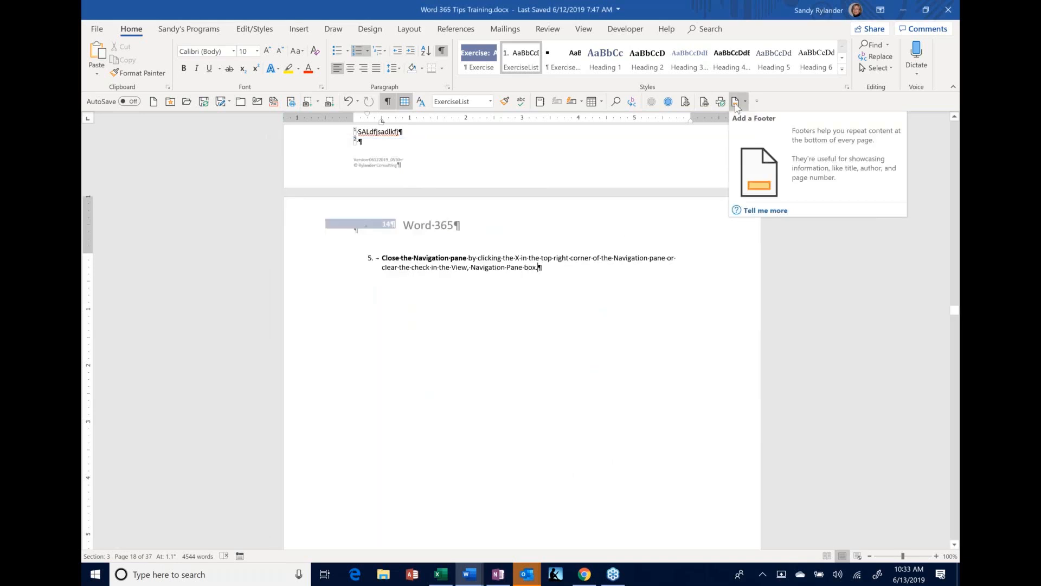
Remove the Add a Footer command directly from the Quick Access Toolbar.
{"action": "right_click", "coordinate": [736, 107]}
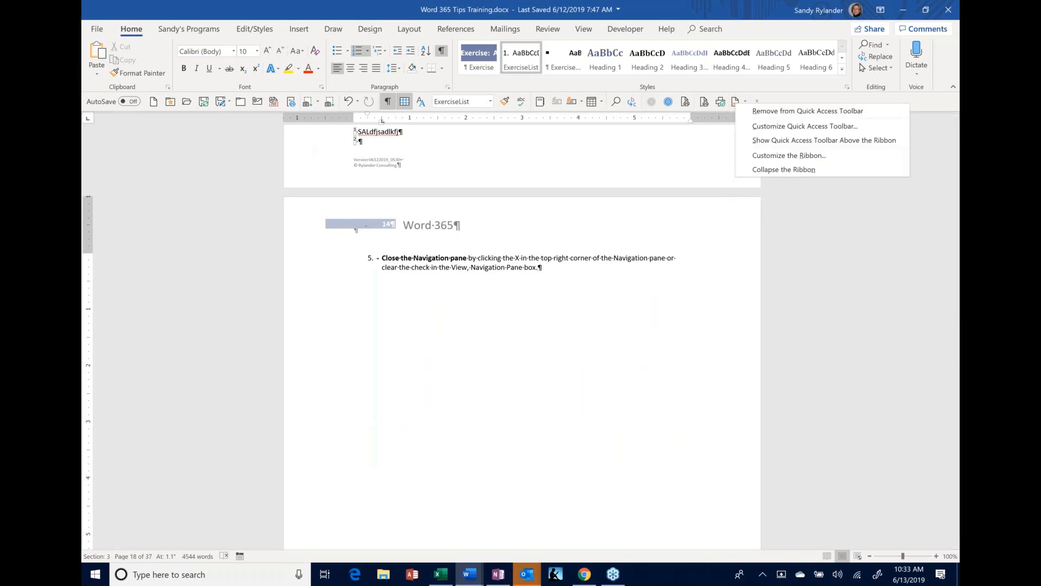
{"action": "left_click", "coordinate": [748, 111]}
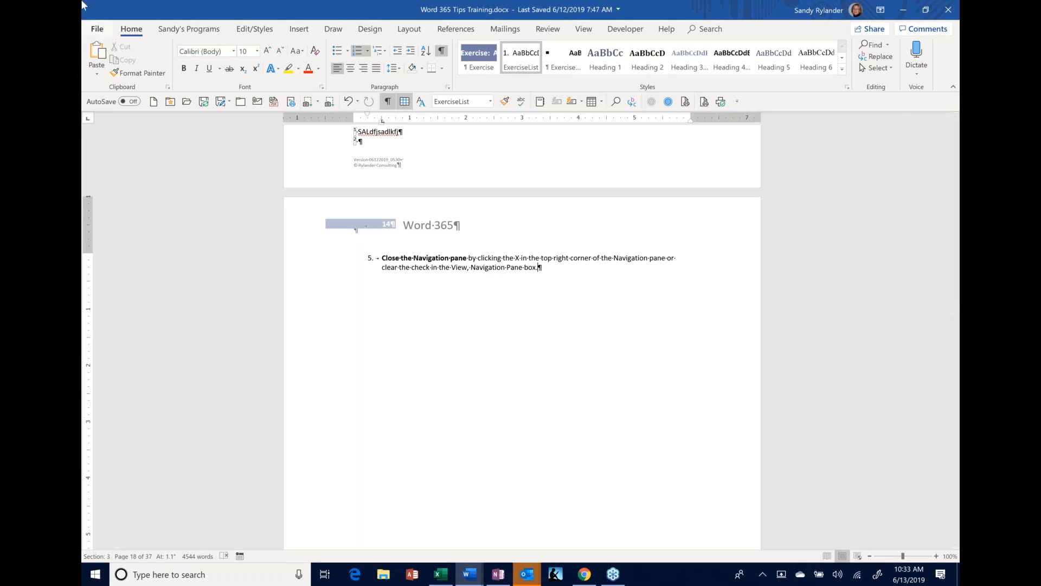
Create a new blank document, and bring up the Open dialog and cancel it.
{"action": "left_click", "coordinate": [154, 104]}
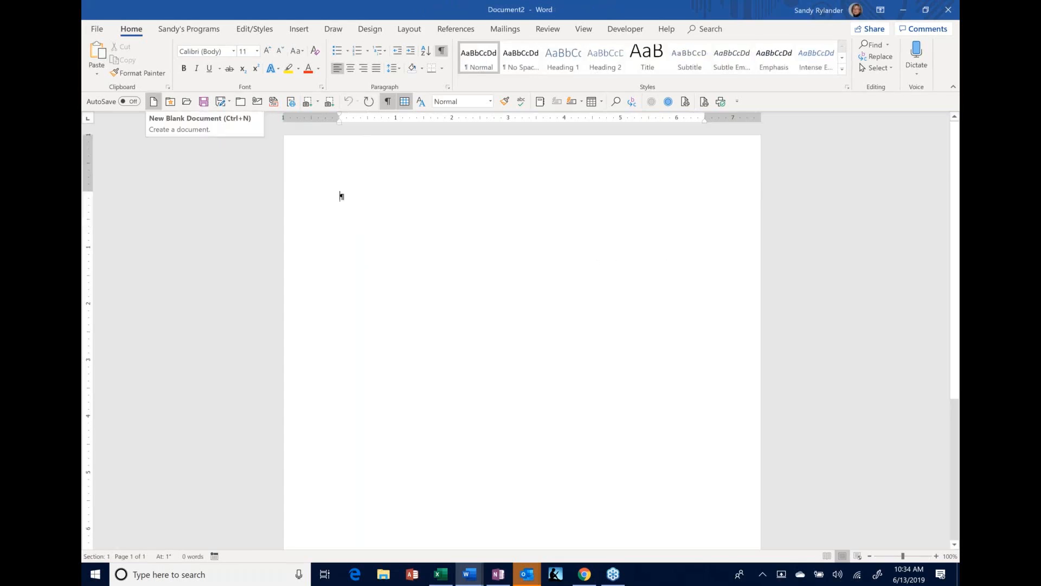
{"action": "left_click", "coordinate": [187, 102]}
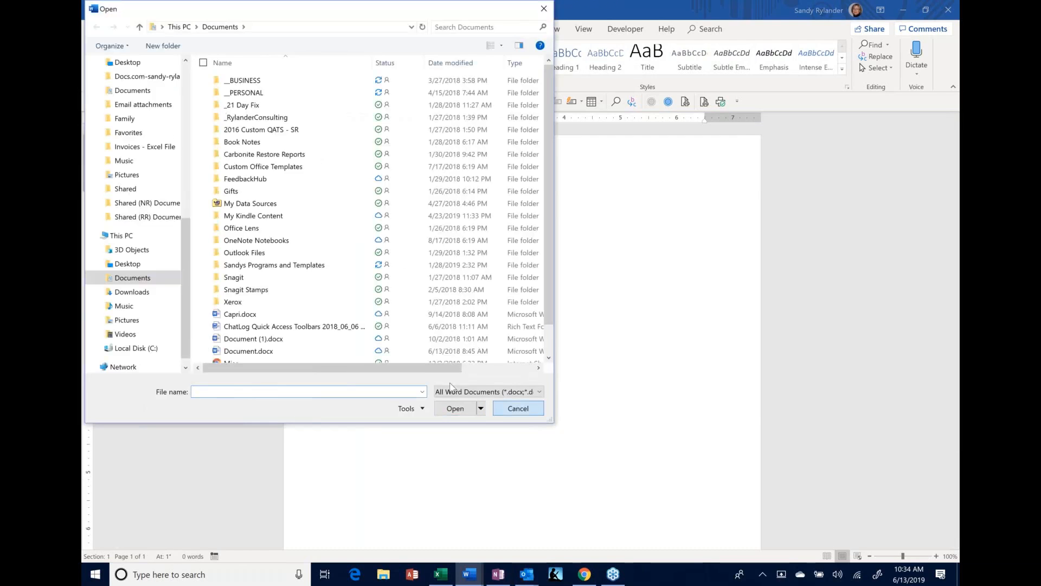
{"action": "left_click", "coordinate": [517, 409]}
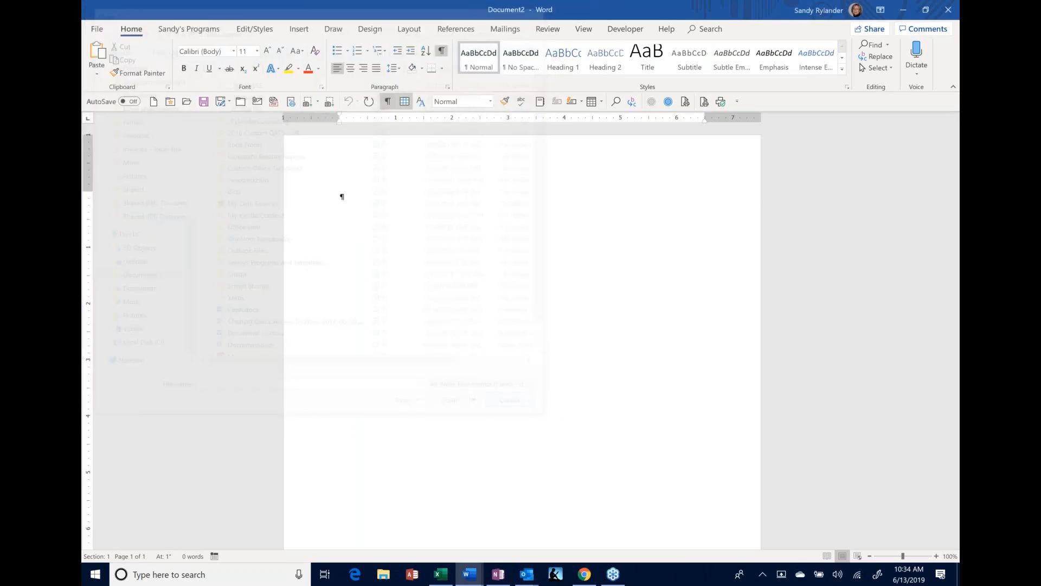
Examine the file types offered when saving the blank document, cancel Save As and close the document.
{"action": "left_click", "coordinate": [221, 107]}
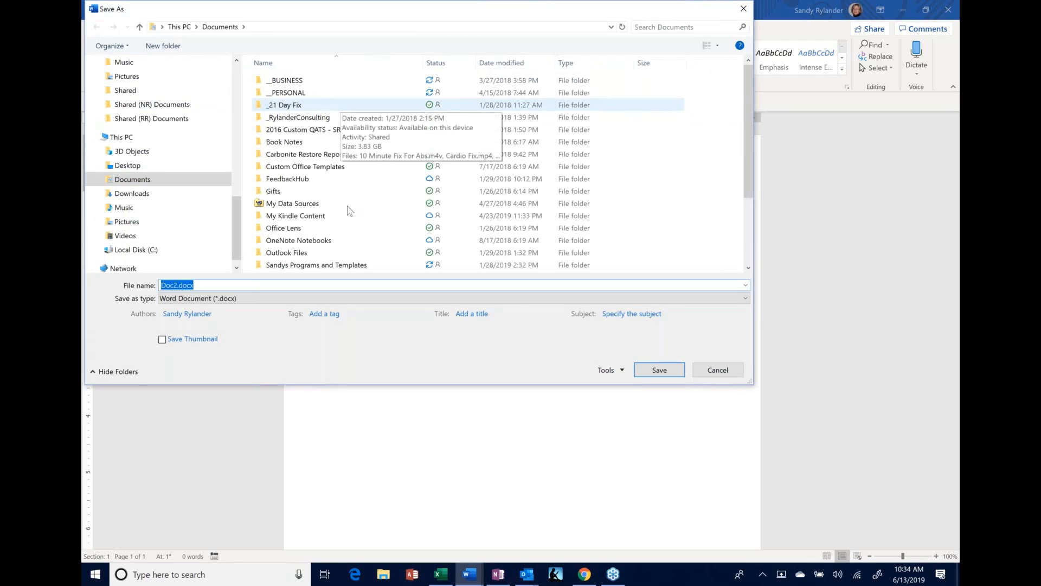
{"action": "left_click", "coordinate": [324, 298]}
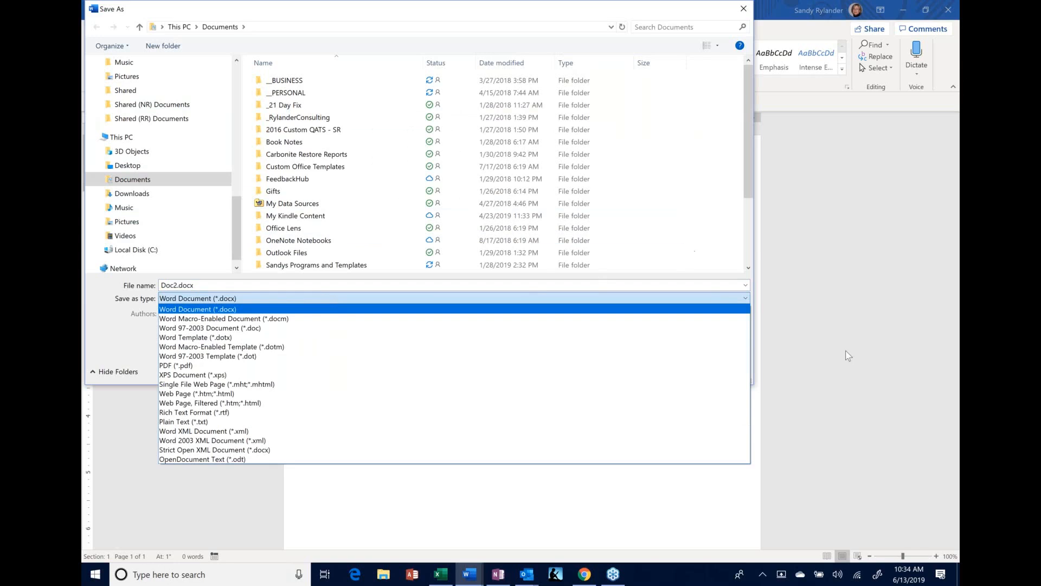
{"action": "key", "text": "Down"}
{"action": "left_click", "coordinate": [744, 11]}
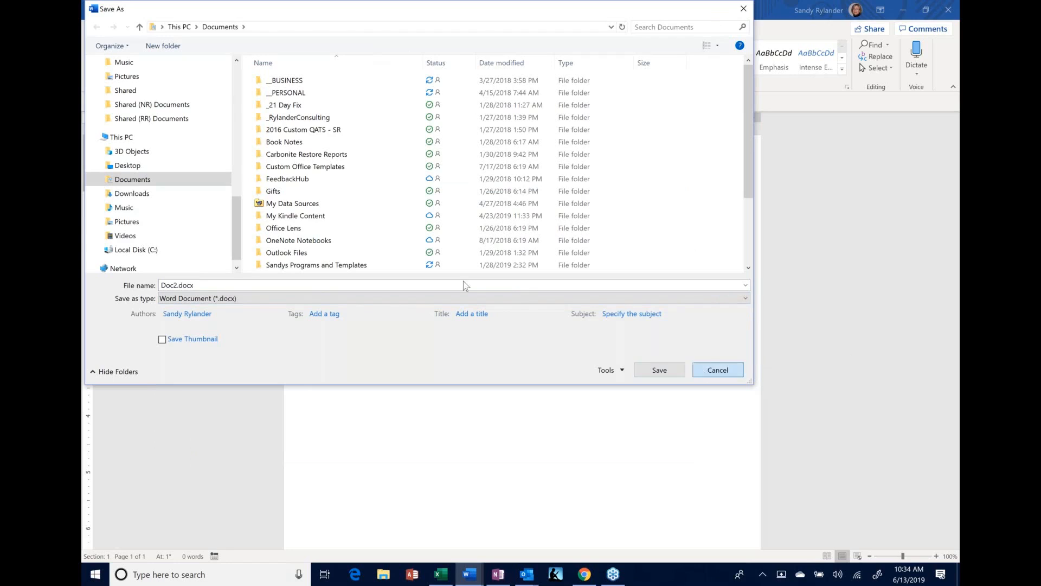
{"action": "left_click", "coordinate": [718, 370]}
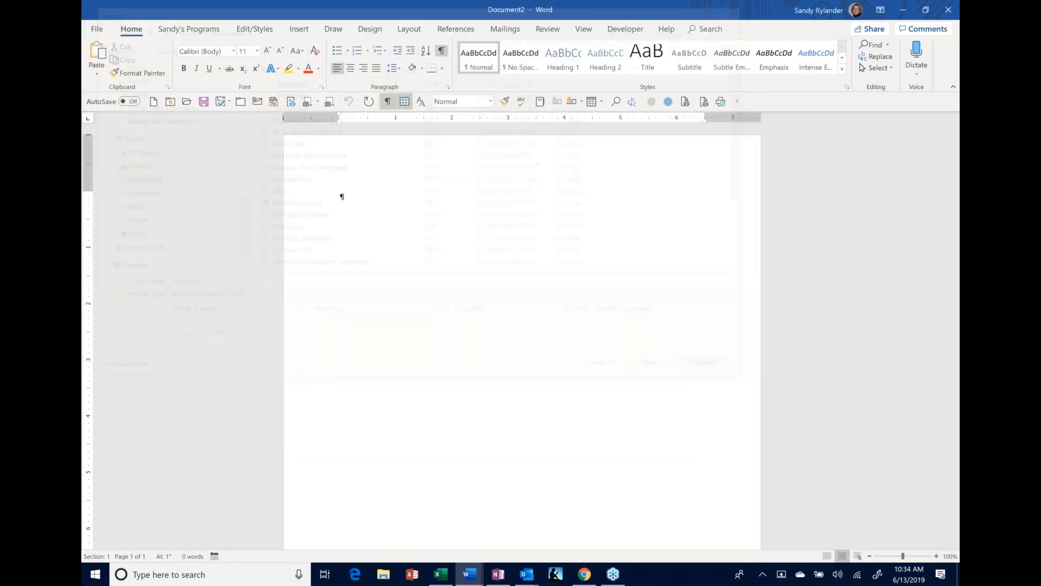
{"action": "left_click", "coordinate": [240, 103]}
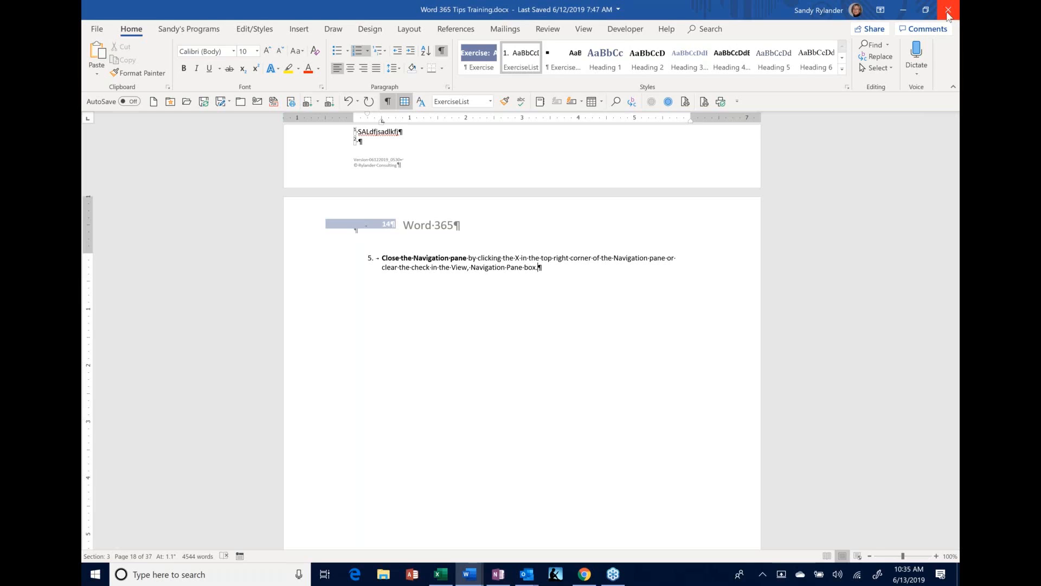
Start an e-mail message with Word 365 Tips Training.docx attached and close the message without sending it.
{"action": "left_click", "coordinate": [258, 103]}
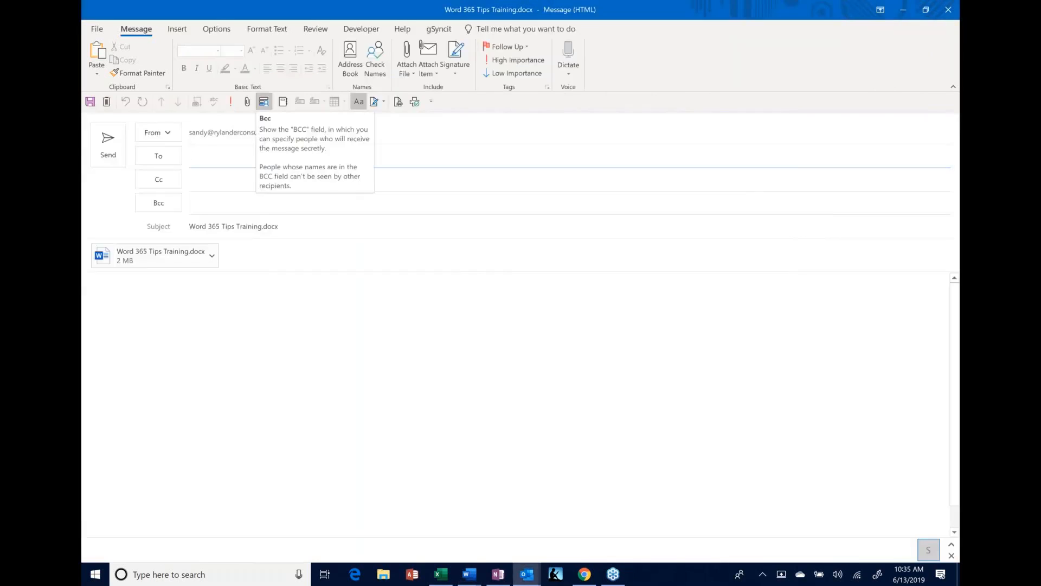
{"action": "left_click", "coordinate": [948, 10]}
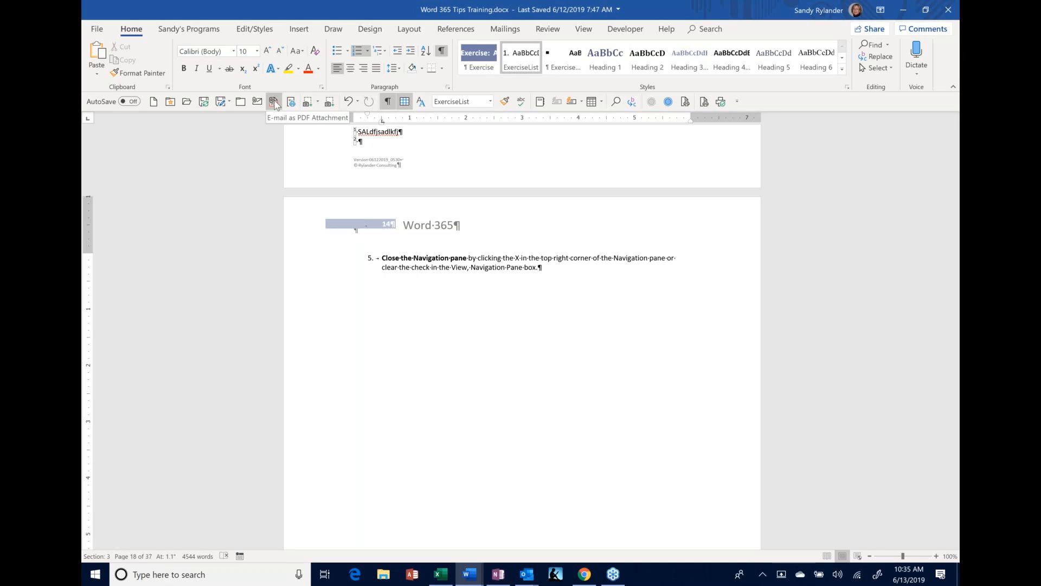
Start an e-mail with the document attached as a PDF, updating the entire table of contents, and close the message without sending it.
{"action": "left_click", "coordinate": [275, 102]}
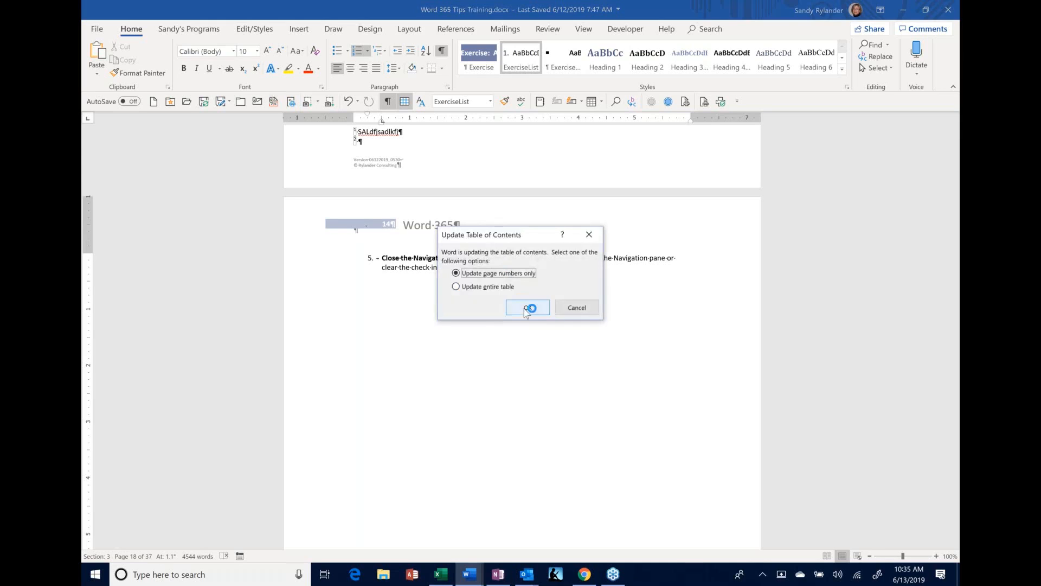
{"action": "left_click", "coordinate": [476, 287]}
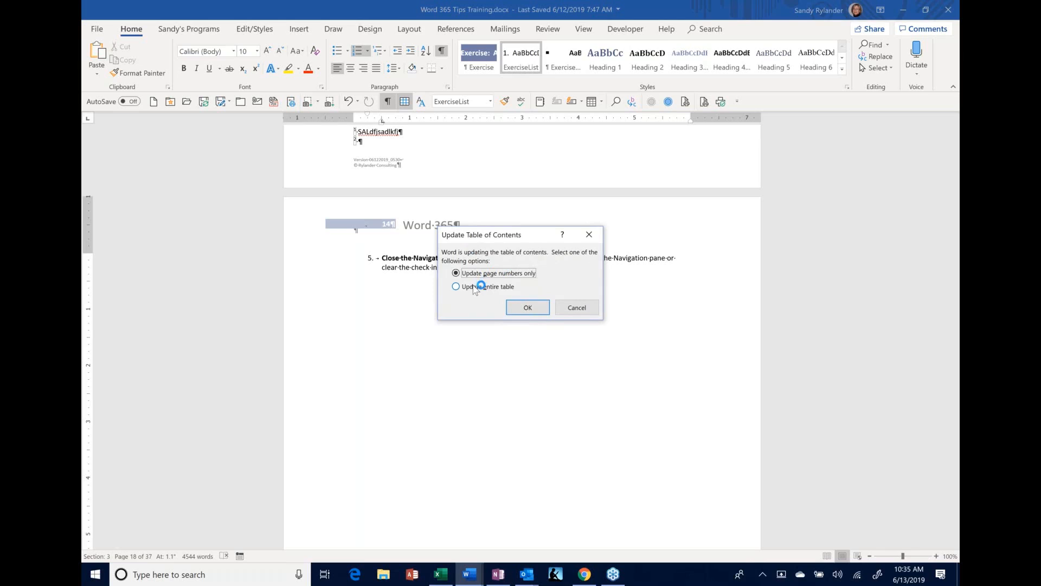
{"action": "left_click", "coordinate": [527, 308]}
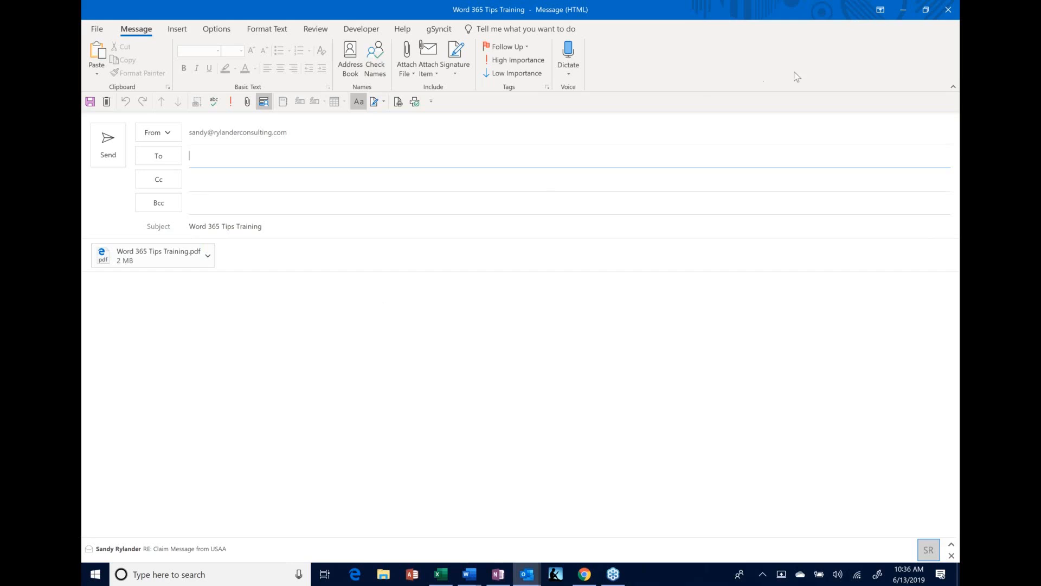
{"action": "left_click", "coordinate": [949, 10]}
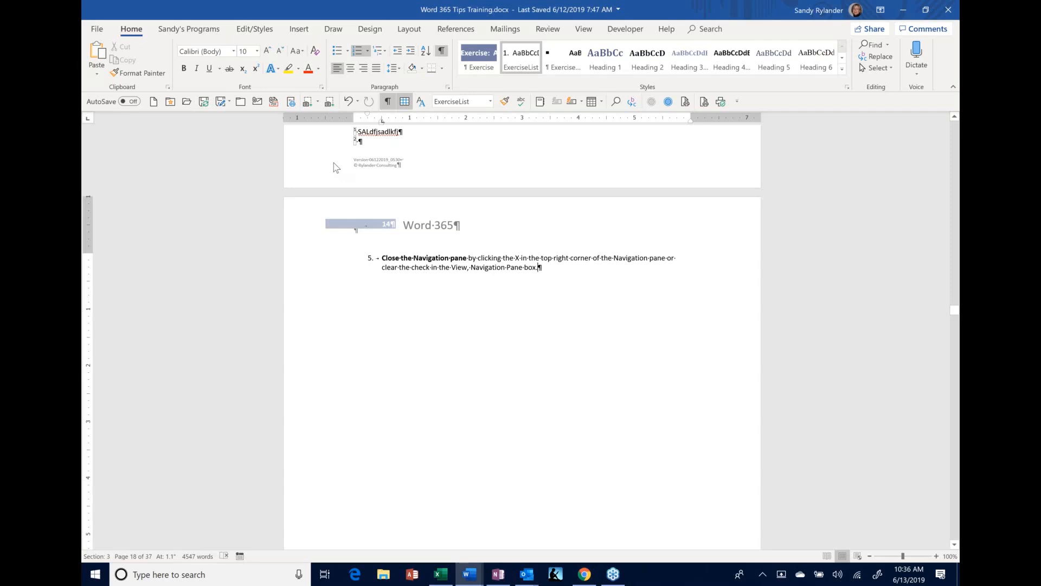
View the margin settings in the Page Setup dialog and cancel it.
{"action": "left_click", "coordinate": [291, 106]}
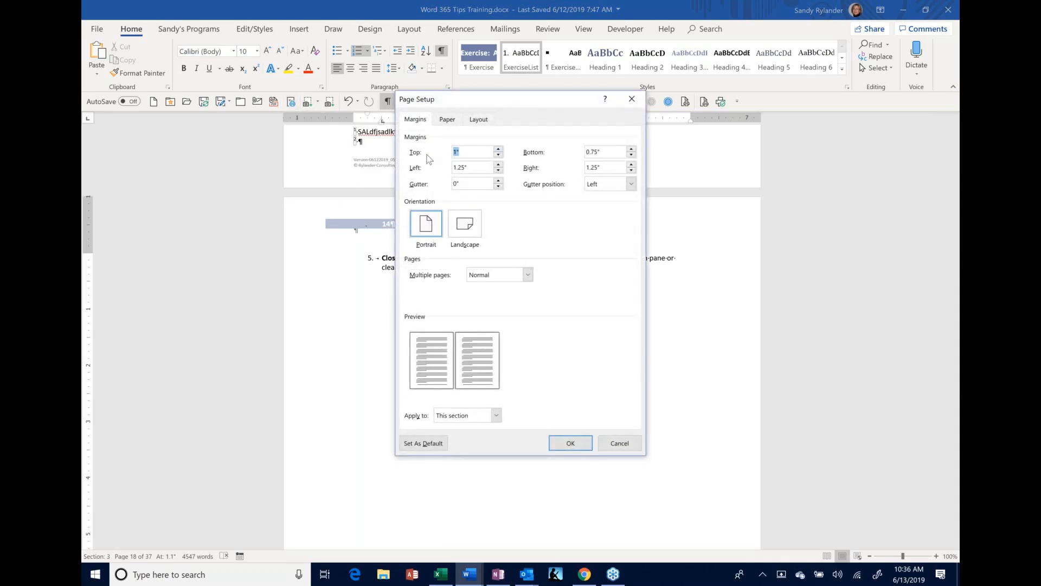
{"action": "left_click", "coordinate": [623, 442]}
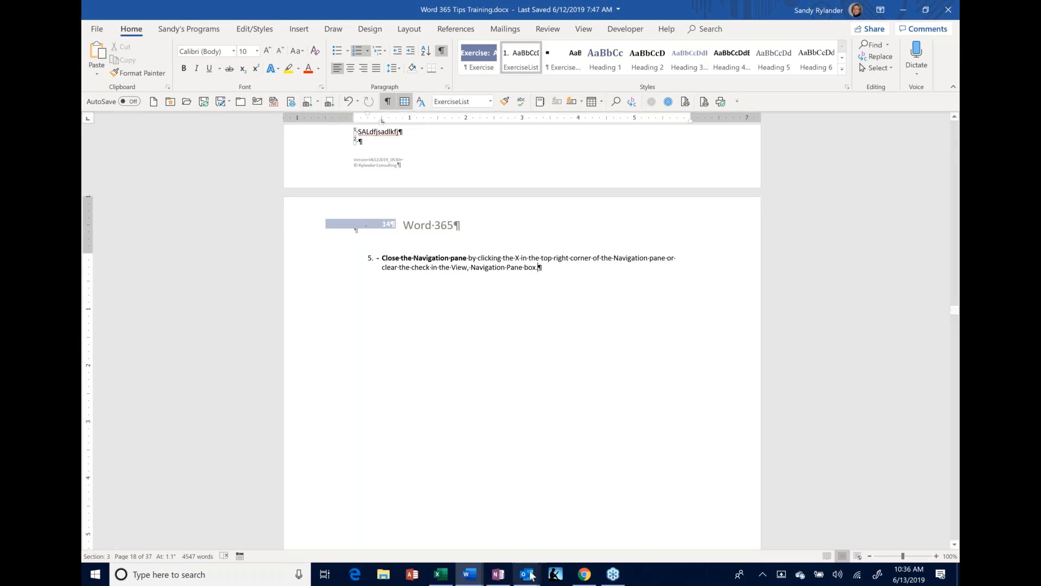
Switch to the Income Loss.xlsx workbook in Excel, cancel the pending copy and select the Date heading in cell A1.
{"action": "mouse_move", "coordinate": [441, 574]}
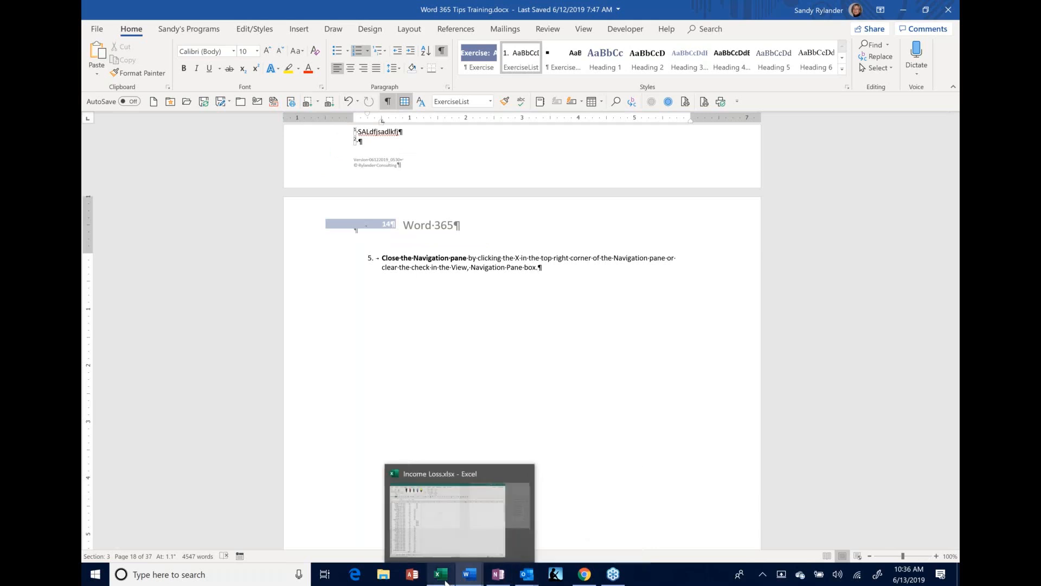
{"action": "left_click", "coordinate": [415, 529]}
{"action": "left_click", "coordinate": [217, 308]}
{"action": "scroll", "coordinate": [206, 248], "scroll_direction": "up", "scroll_amount": 7}
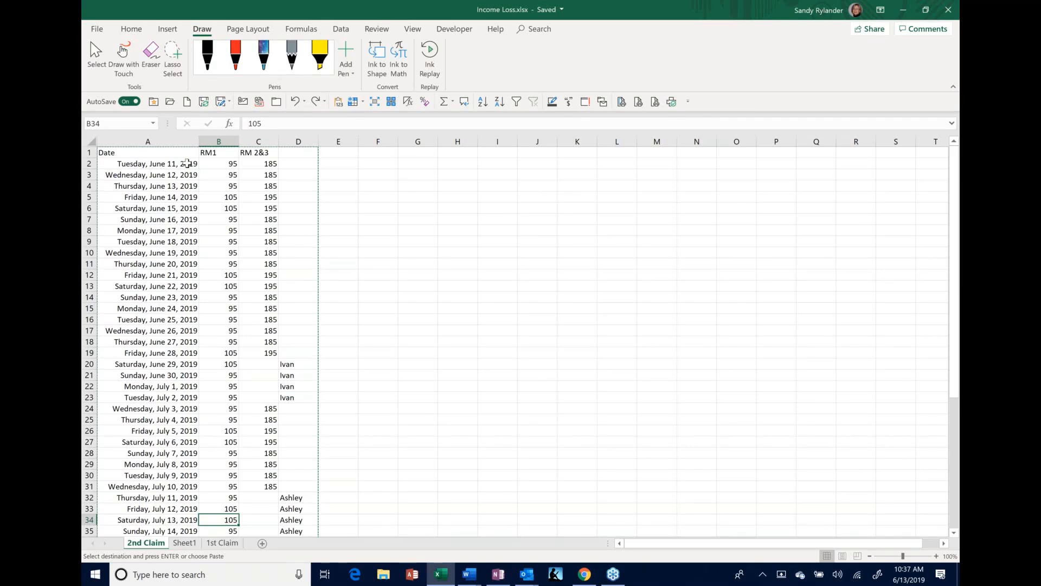
{"action": "left_click", "coordinate": [388, 217]}
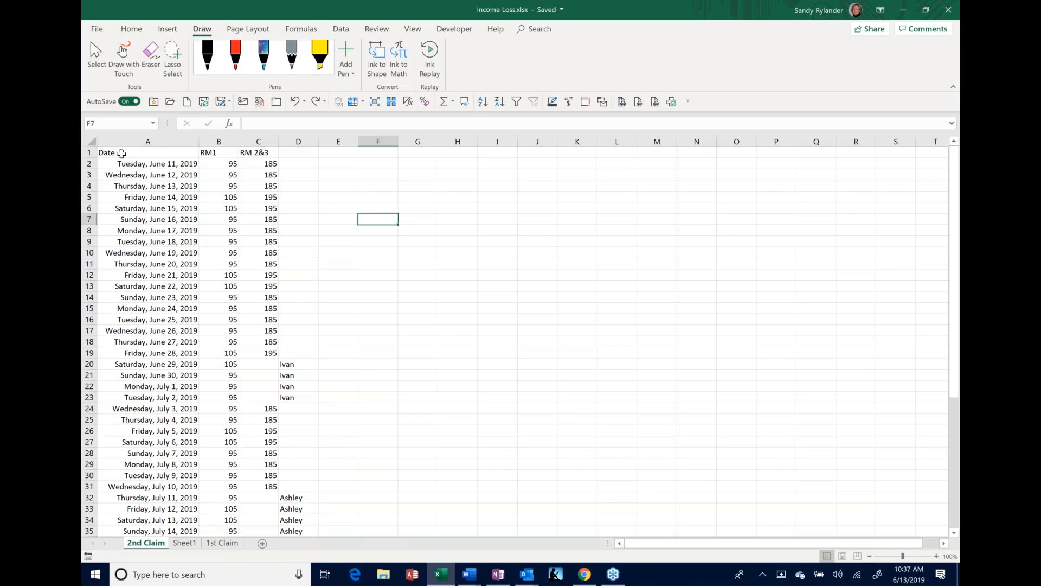
{"action": "left_click", "coordinate": [121, 154]}
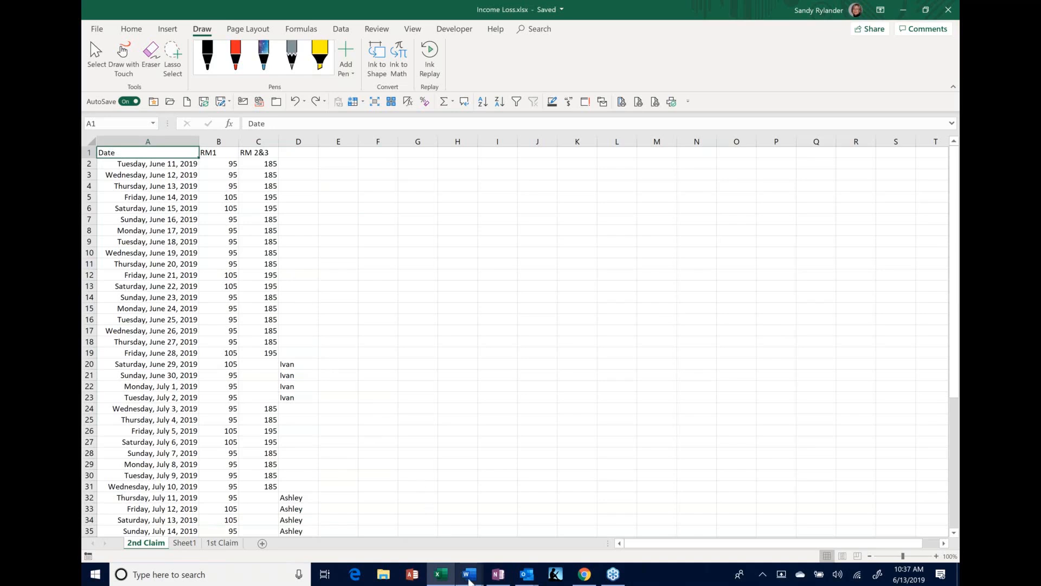
Switch to the blank Document2 in Word, examine the windows available for a screenshot and dismiss the list.
{"action": "mouse_move", "coordinate": [470, 581]}
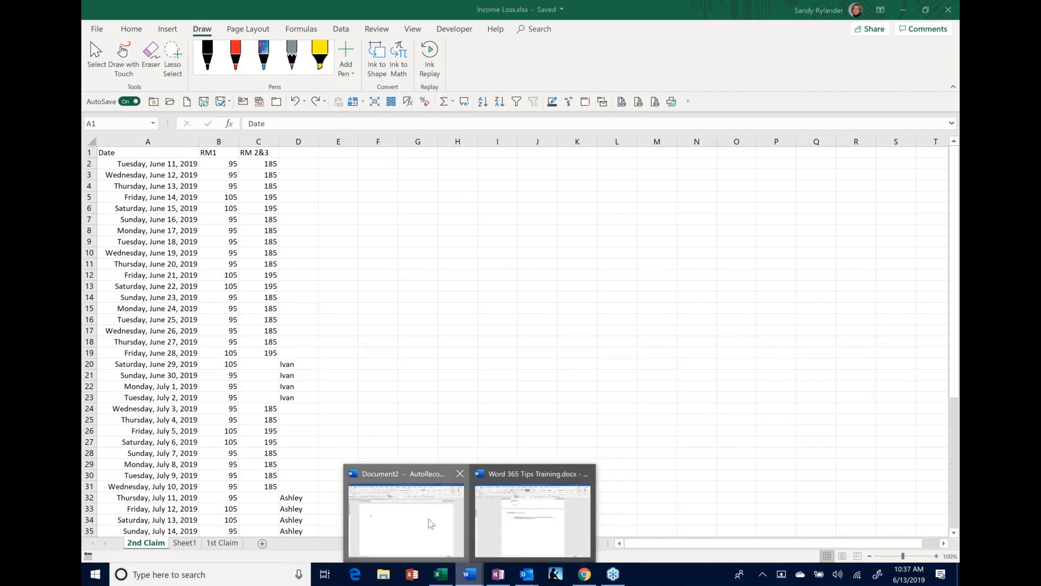
{"action": "left_click", "coordinate": [427, 521]}
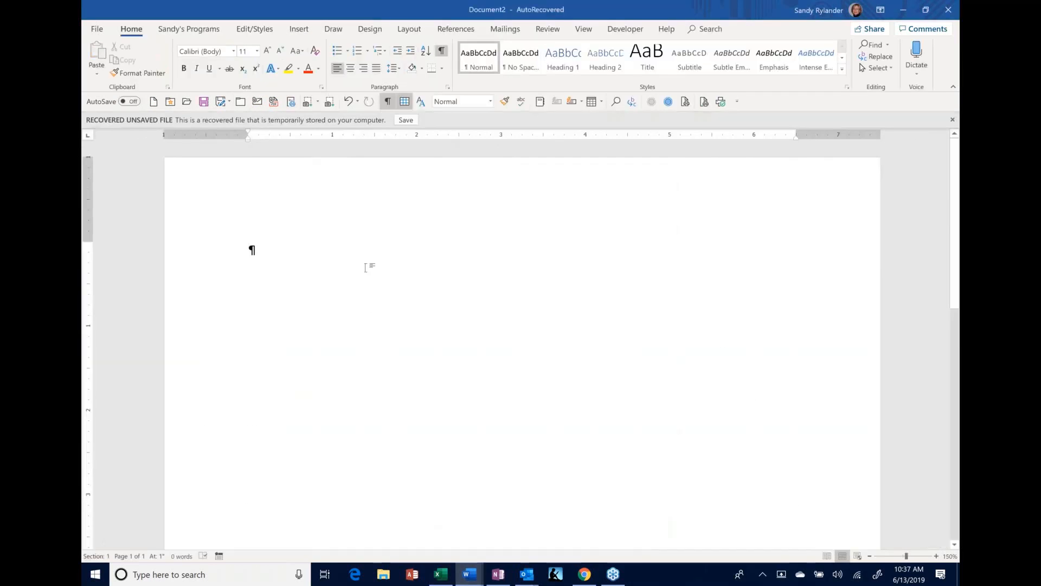
{"action": "left_click", "coordinate": [308, 103]}
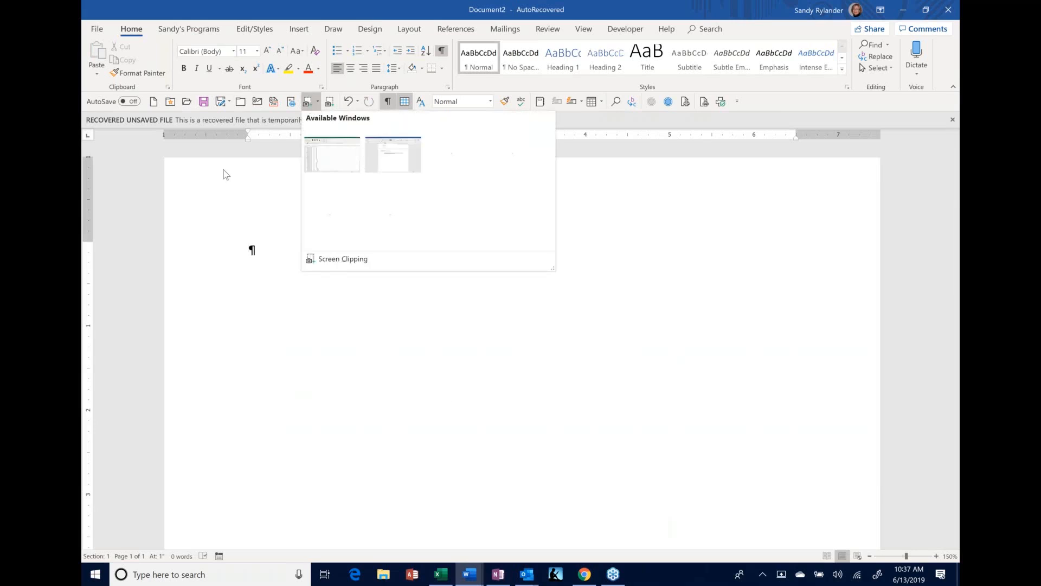
{"action": "left_click", "coordinate": [565, 175]}
{"action": "left_click_drag", "start_coordinate": [565, 176], "coordinate": [488, 163]}
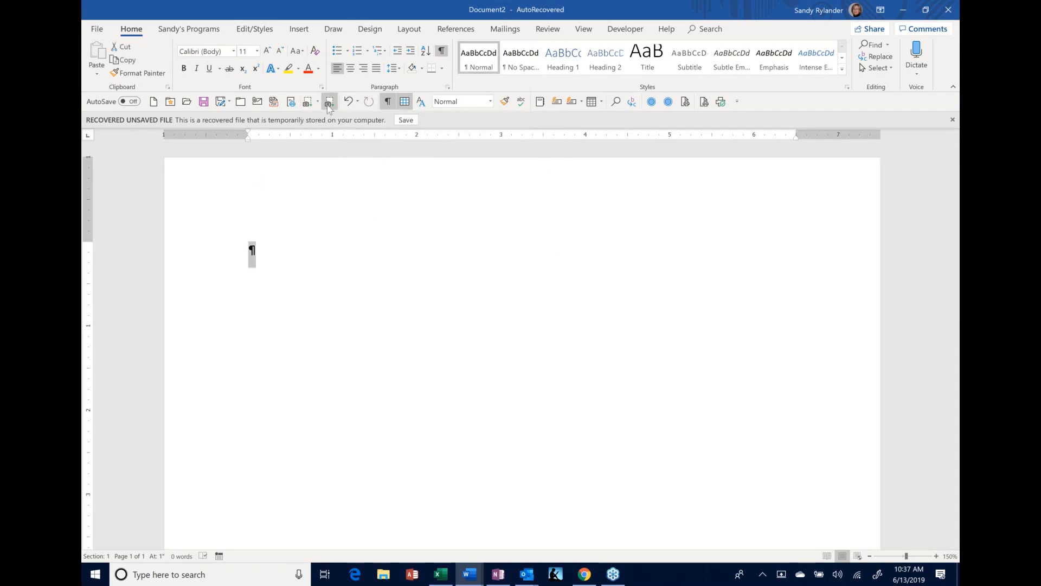
Insert a screen clipping of rows 1 to 23, columns A to D, of the Excel sheet into Document2 and delete it.
{"action": "left_click", "coordinate": [249, 248]}
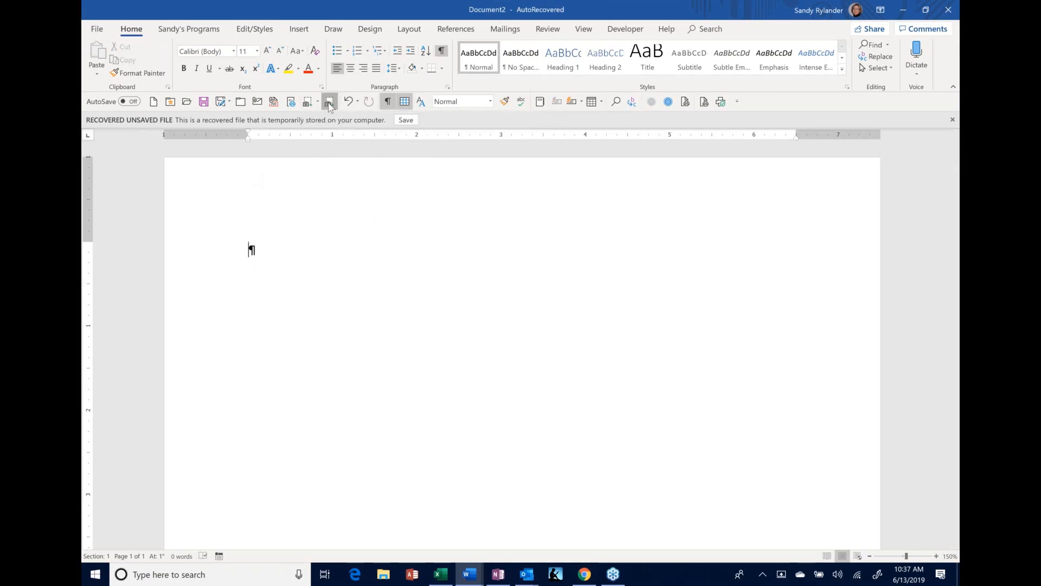
{"action": "key", "text": "alt+Tab"}
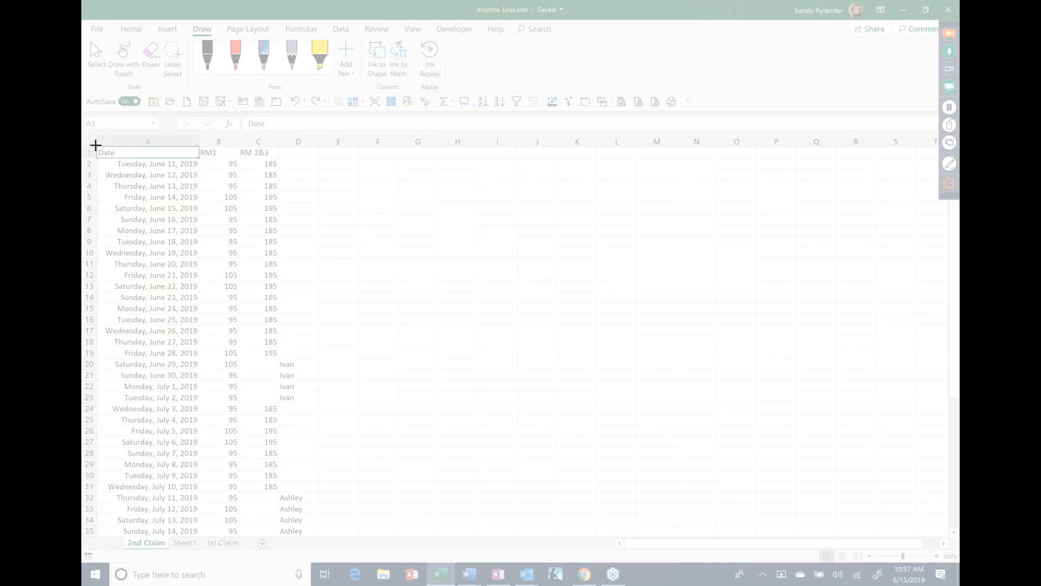
{"action": "left_click_drag", "start_coordinate": [95, 145], "coordinate": [319, 403]}
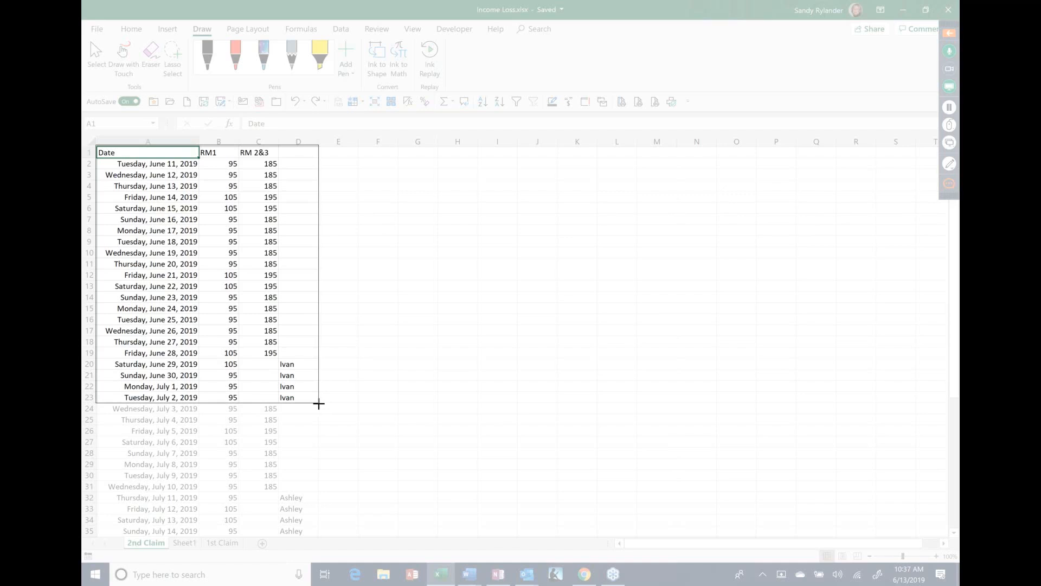
{"action": "left_click_drag", "start_coordinate": [319, 404], "coordinate": [318, 404]}
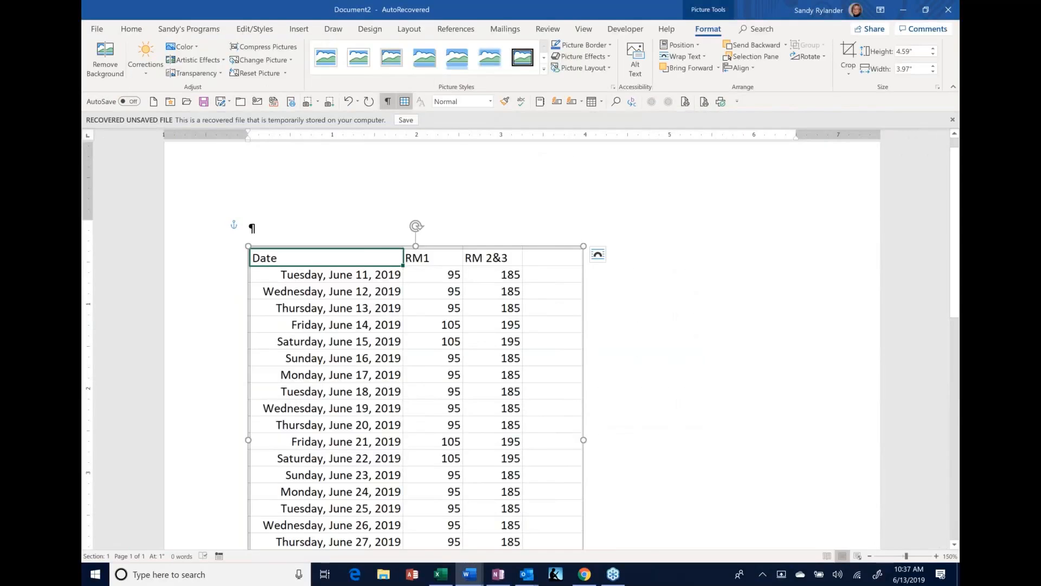
{"action": "scroll", "coordinate": [416, 345], "scroll_direction": "down", "scroll_amount": 3}
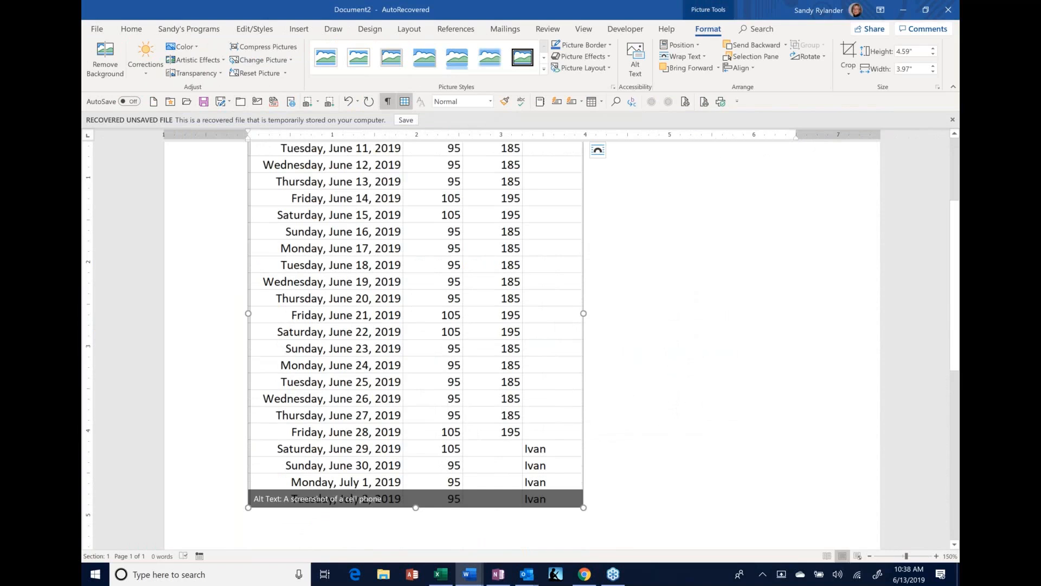
{"action": "scroll", "coordinate": [398, 380], "scroll_direction": "up", "scroll_amount": 3}
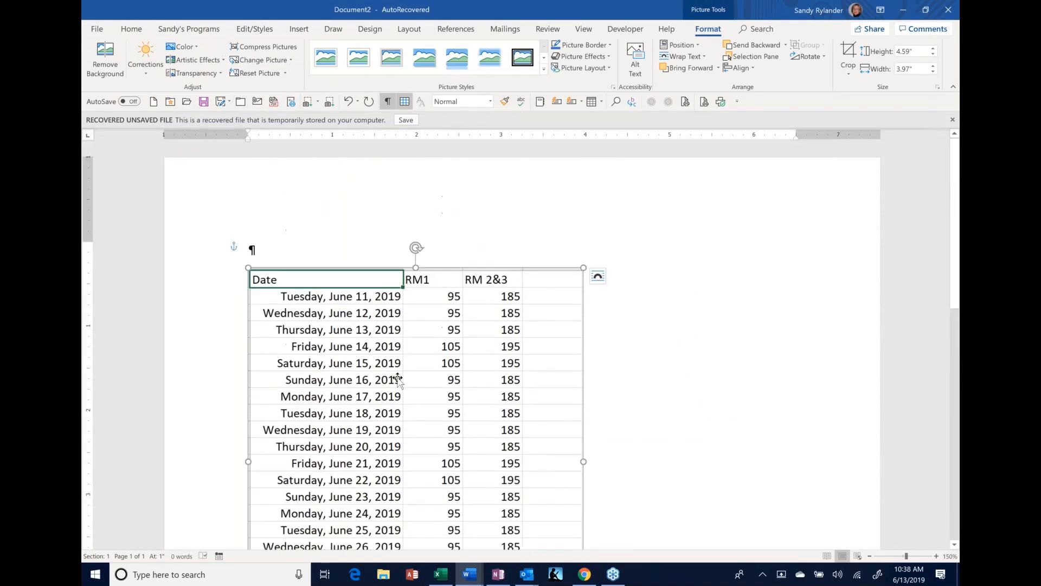
{"action": "key", "text": "Delete"}
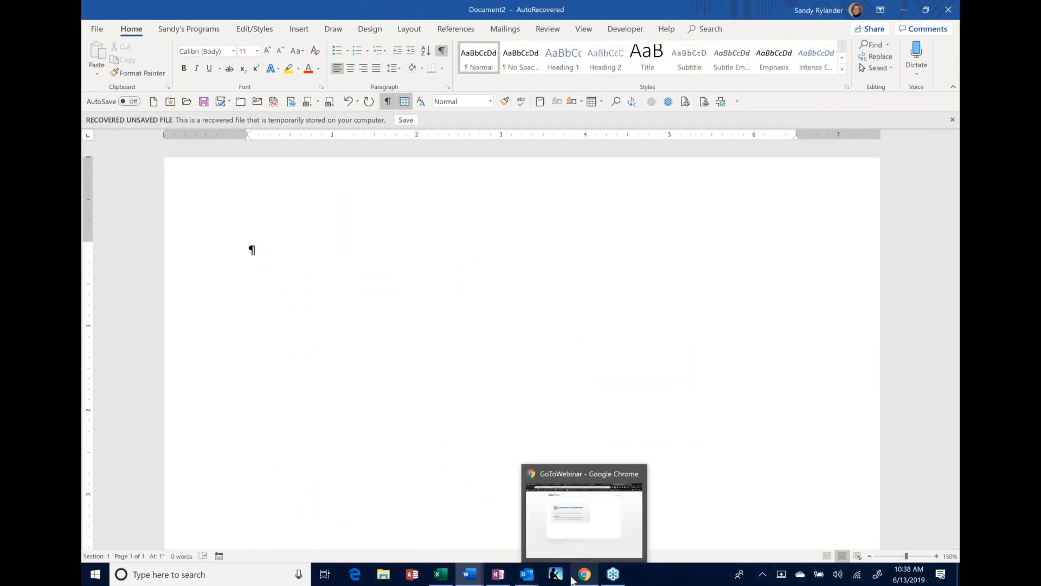
Switch to Chrome and bring up the Costco page listing the Comfort Tech Serene 10 mattresses.
{"action": "mouse_move", "coordinate": [599, 583]}
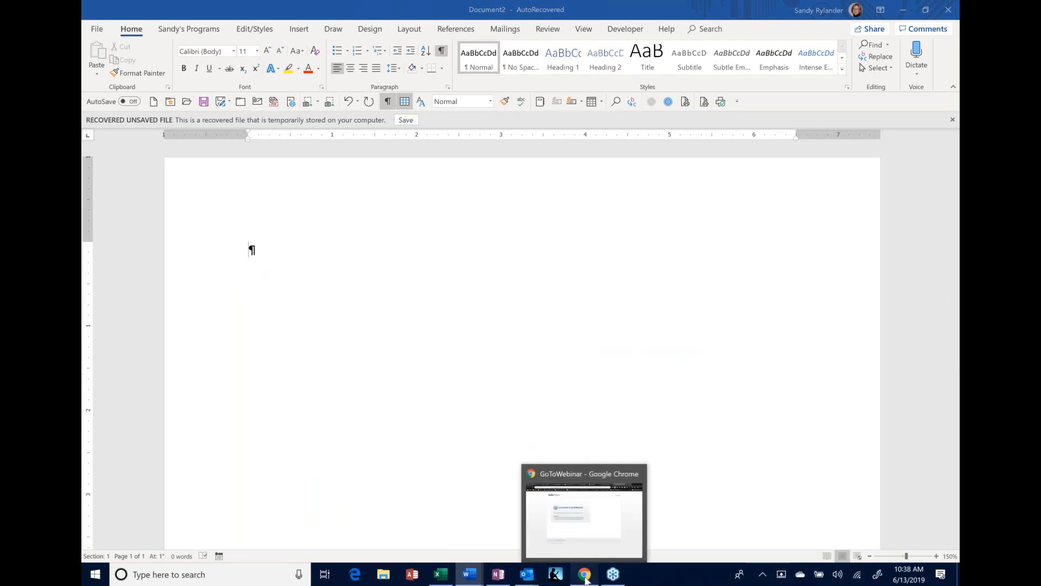
{"action": "left_click", "coordinate": [585, 578]}
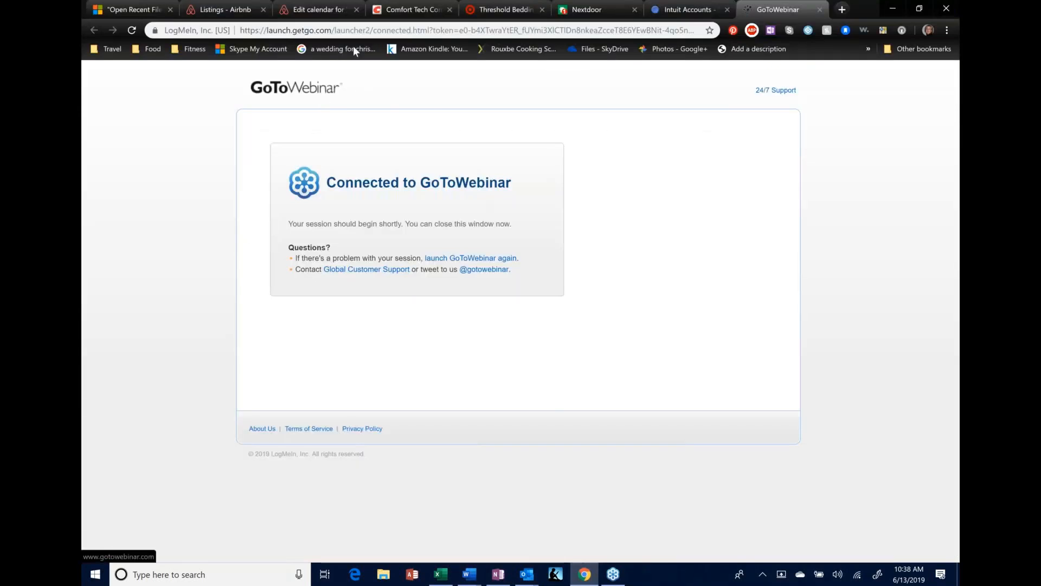
{"action": "left_click", "coordinate": [399, 13]}
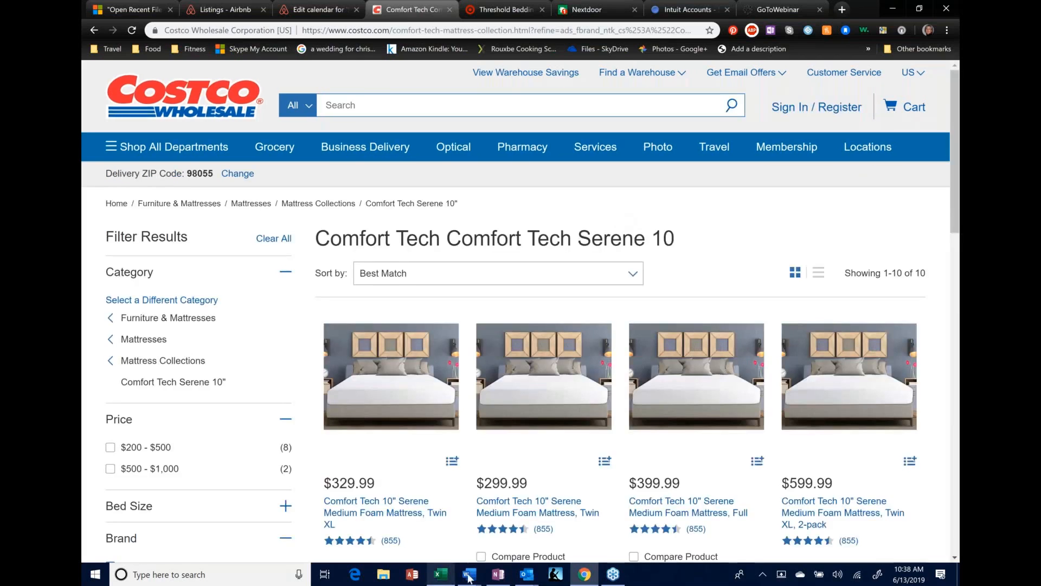
Return to Document2 in Word, insert a screen clipping of the four mattress listings on the Costco page and delete it.
{"action": "mouse_move", "coordinate": [469, 578]}
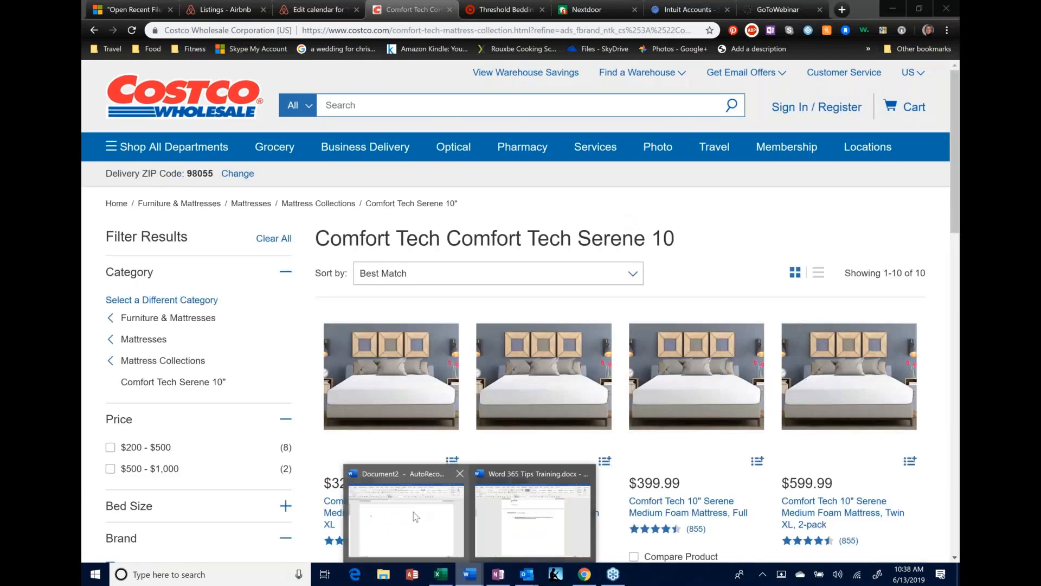
{"action": "left_click", "coordinate": [404, 515]}
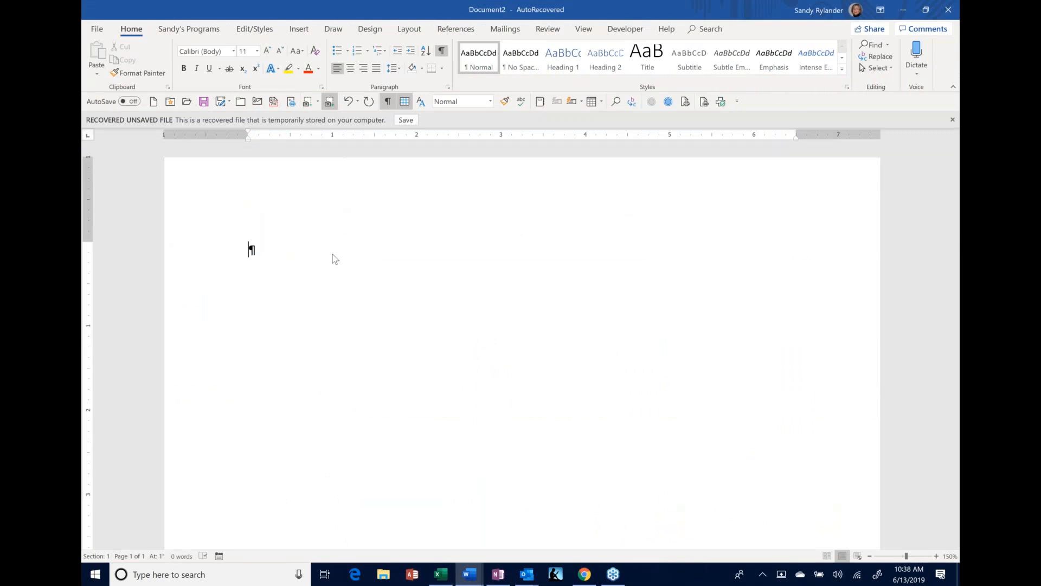
{"action": "key", "text": "super+Down"}
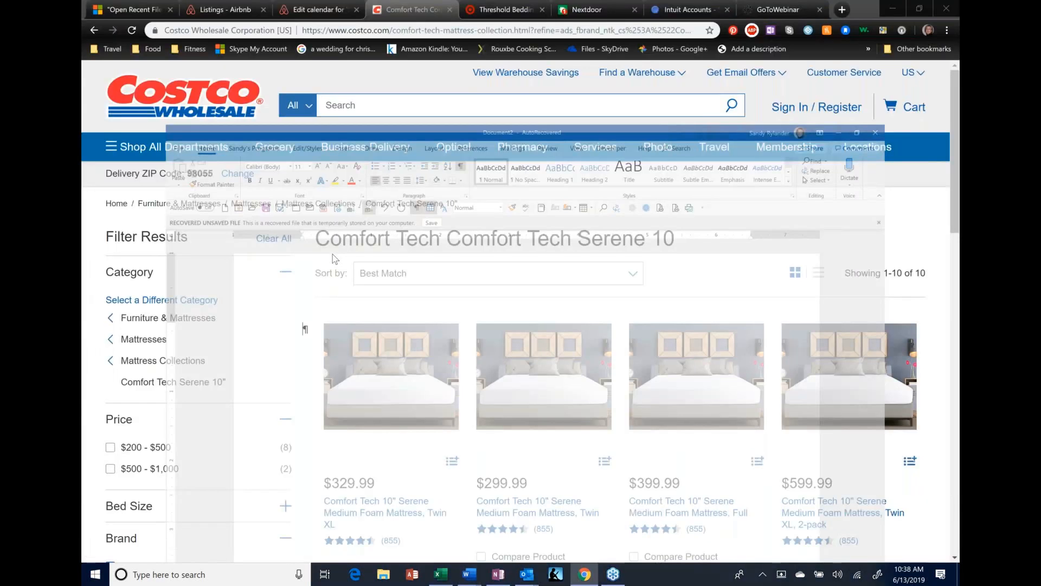
{"action": "key", "text": "Print"}
{"action": "left_click_drag", "start_coordinate": [318, 320], "coordinate": [907, 533]}
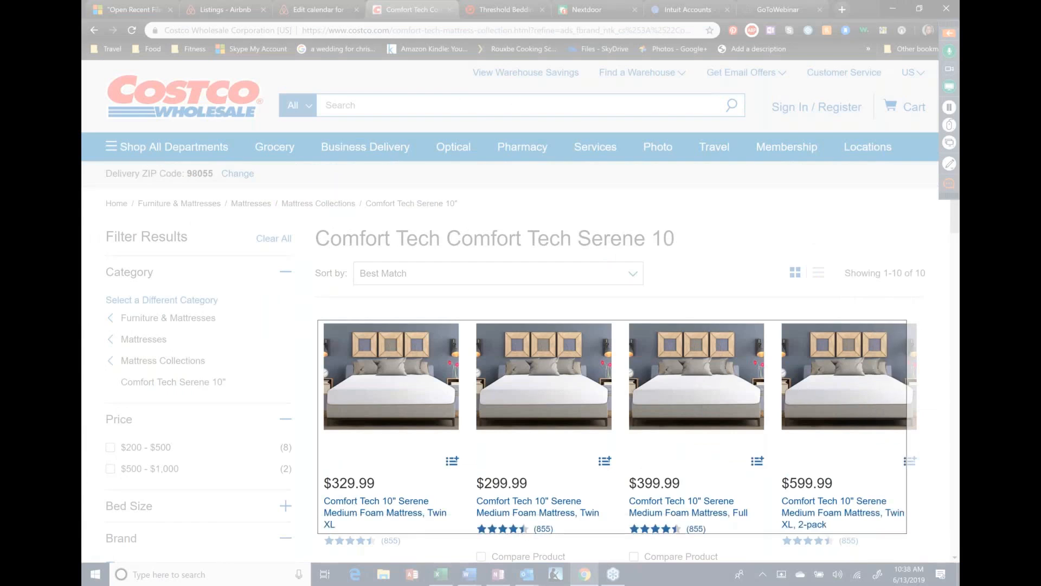
{"action": "key", "text": "Delete"}
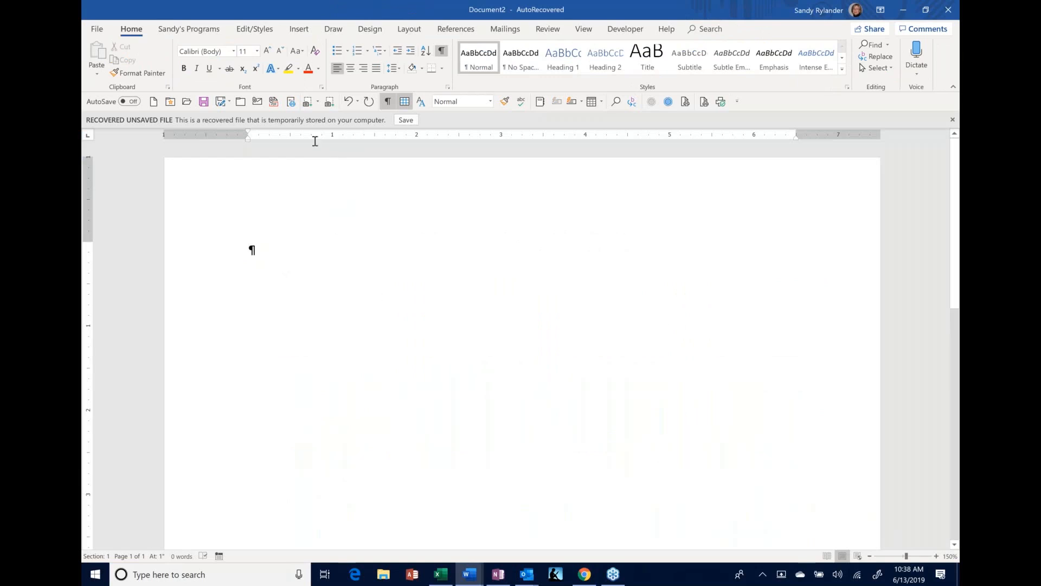
Insert a screenshot of the entire Outlook inbox window into the blank document and delete it.
{"action": "left_click", "coordinate": [320, 107]}
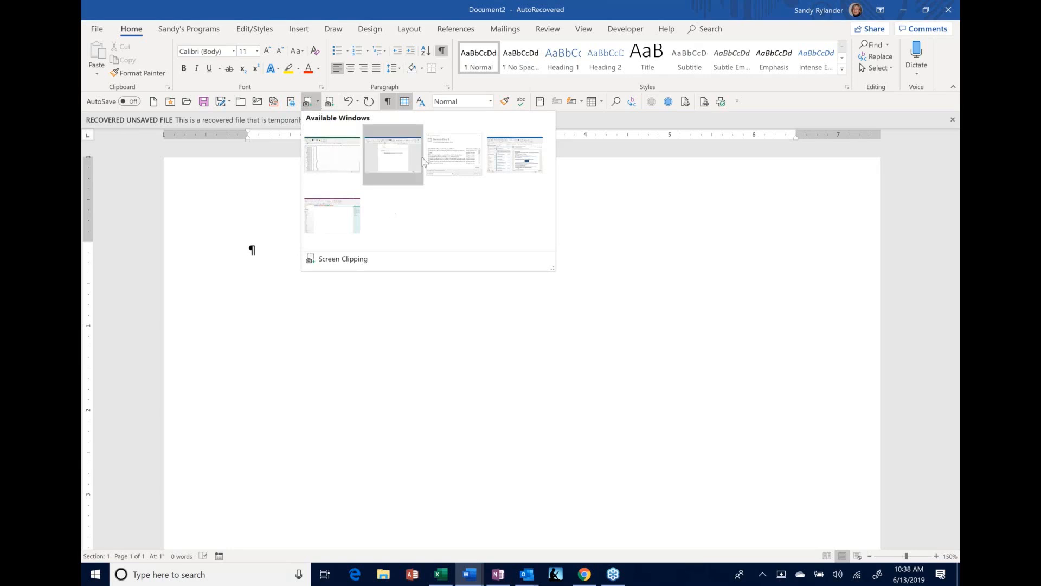
{"action": "left_click", "coordinate": [526, 174]}
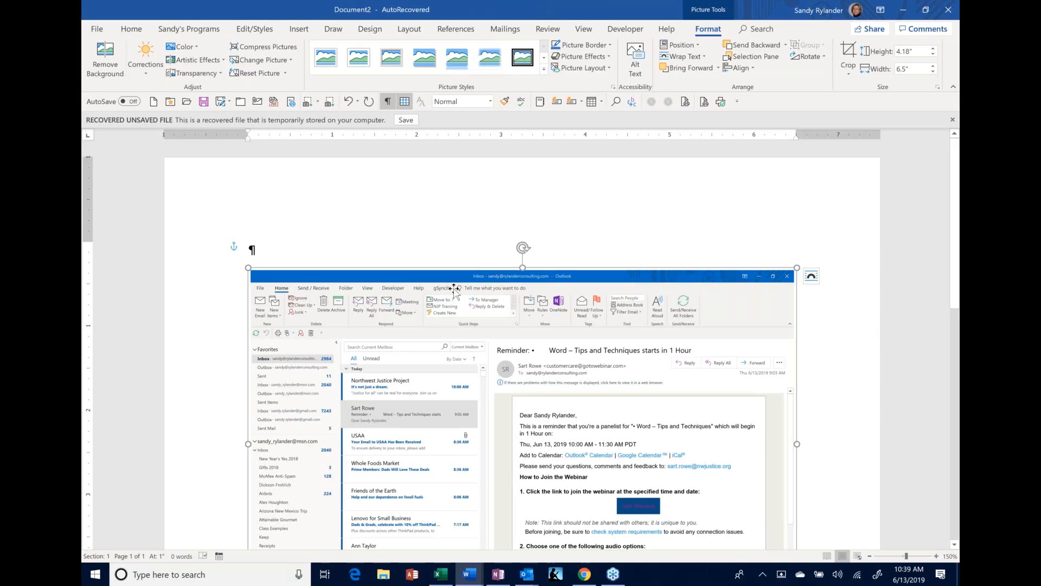
{"action": "key", "text": "Delete"}
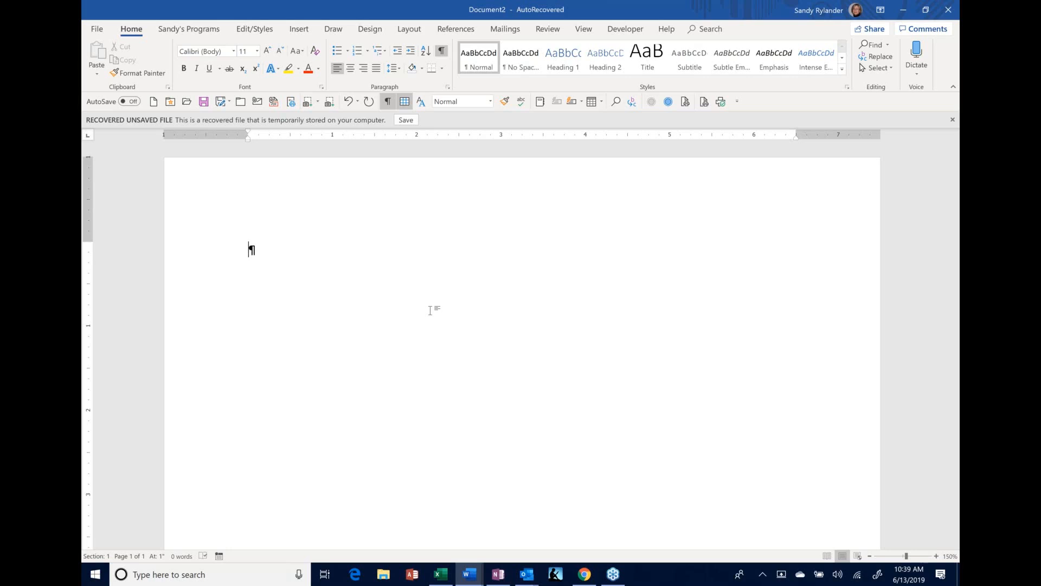
Locate the Screenshot command among the Illustrations insert tools, view its available windows and close the list.
{"action": "left_click", "coordinate": [305, 28]}
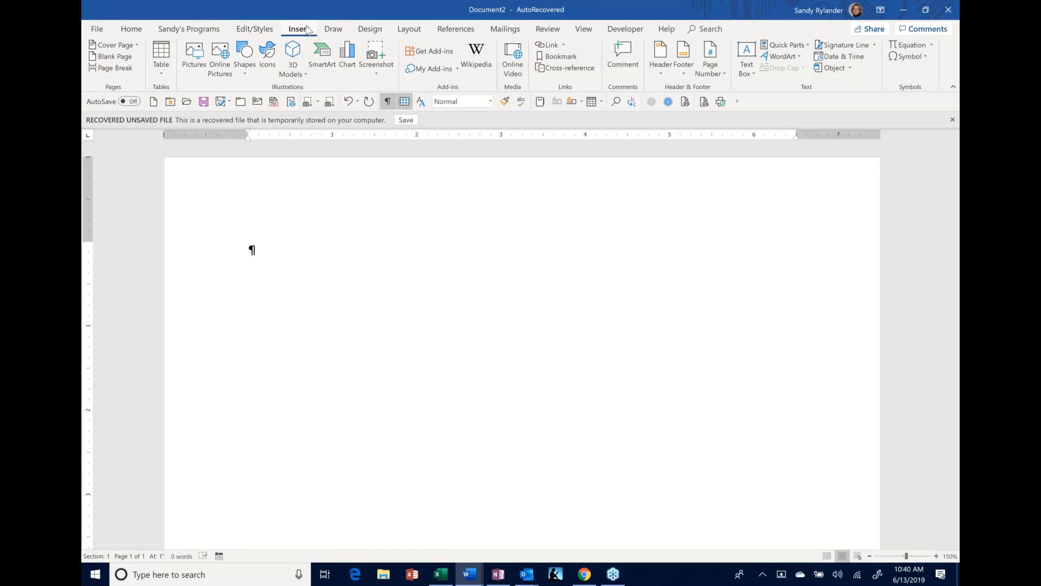
{"action": "left_click", "coordinate": [376, 60]}
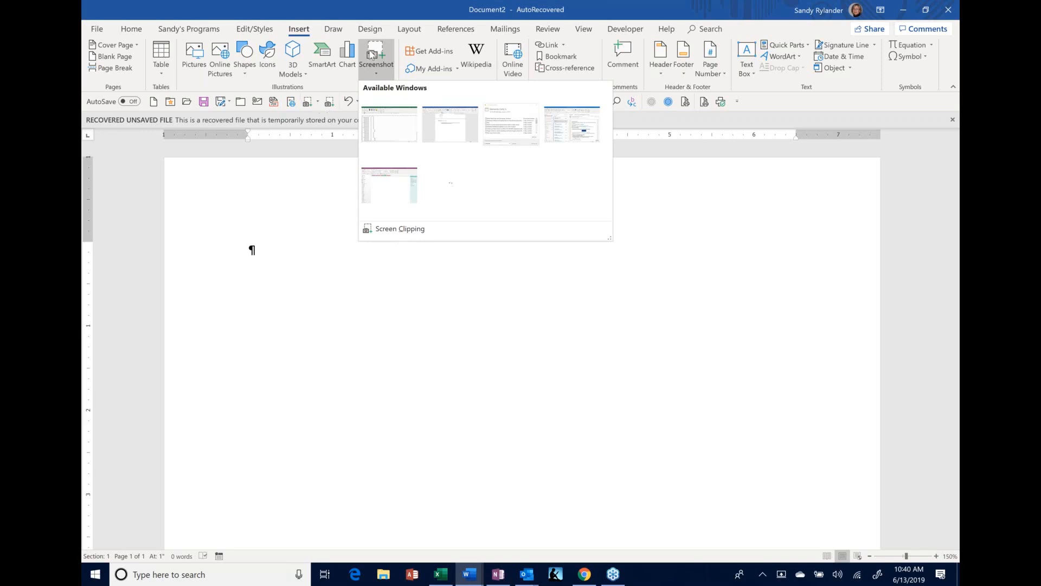
{"action": "left_click", "coordinate": [300, 178]}
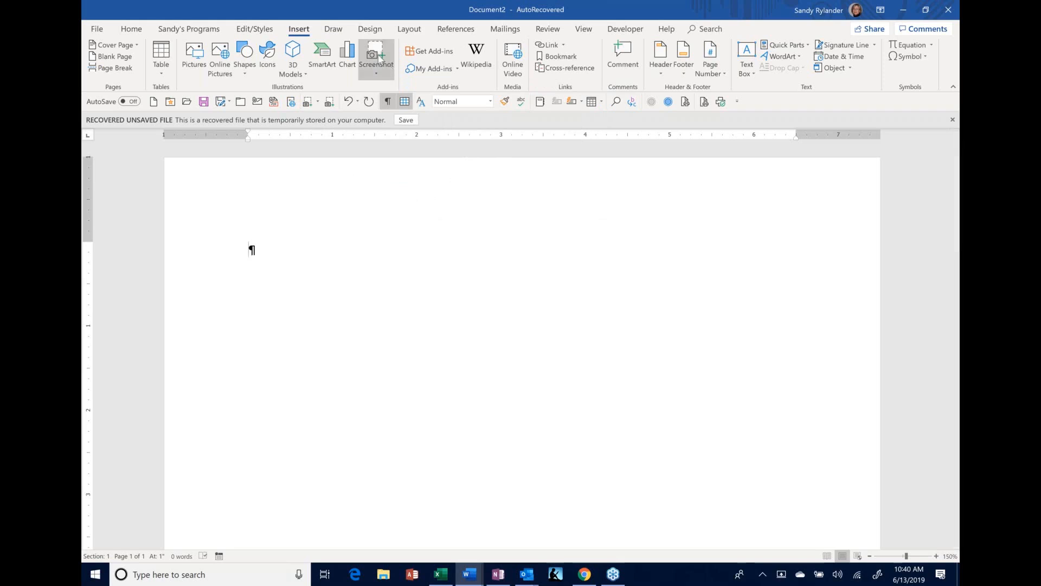
Check whether the Screenshot command and its Screen Clipping entry offer to be added to the Quick Access Toolbar.
{"action": "right_click", "coordinate": [380, 60]}
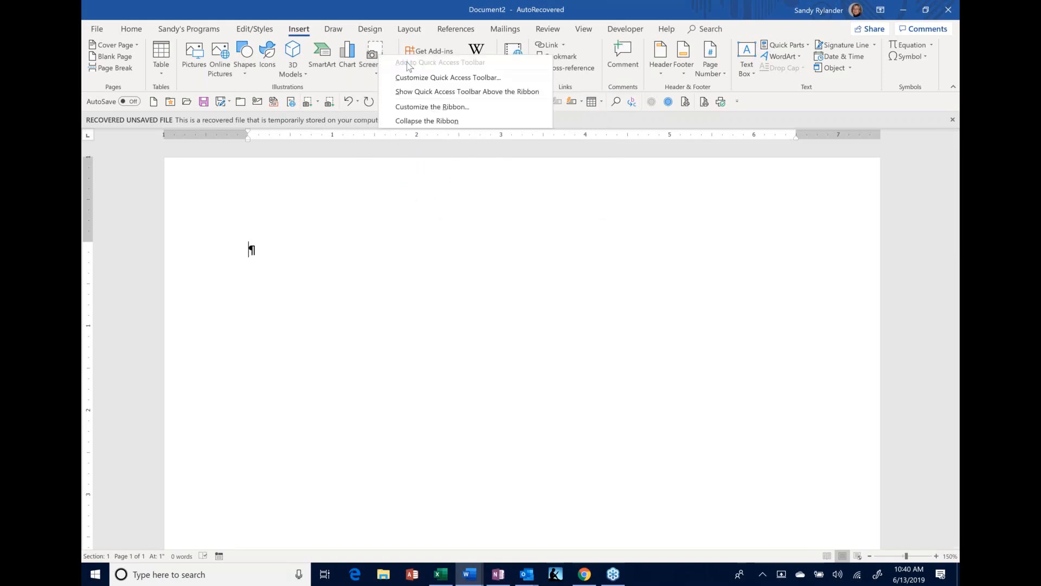
{"action": "left_click", "coordinate": [338, 186]}
{"action": "left_click", "coordinate": [371, 73]}
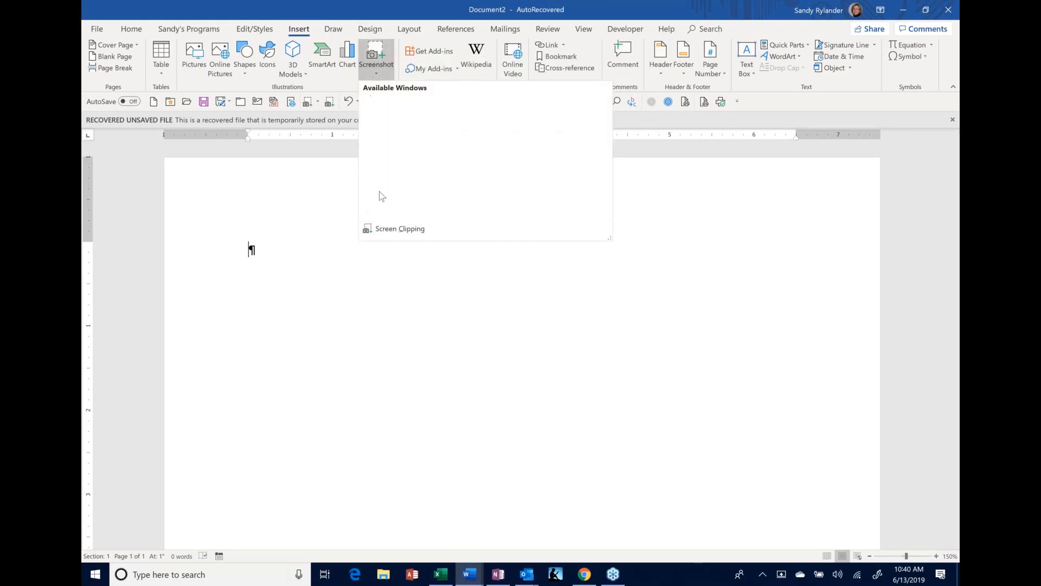
{"action": "right_click", "coordinate": [398, 230]}
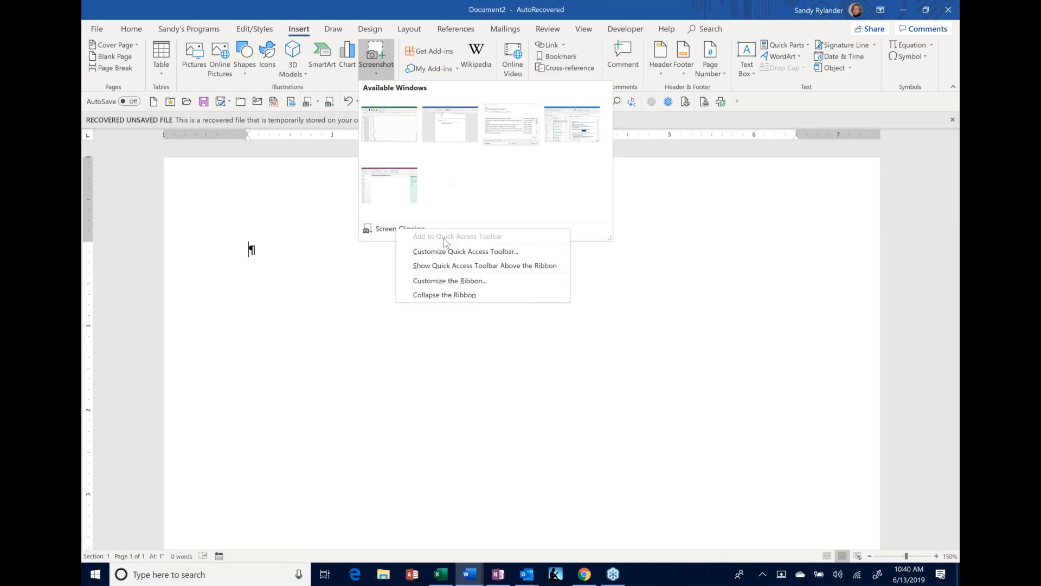
{"action": "left_click", "coordinate": [334, 265]}
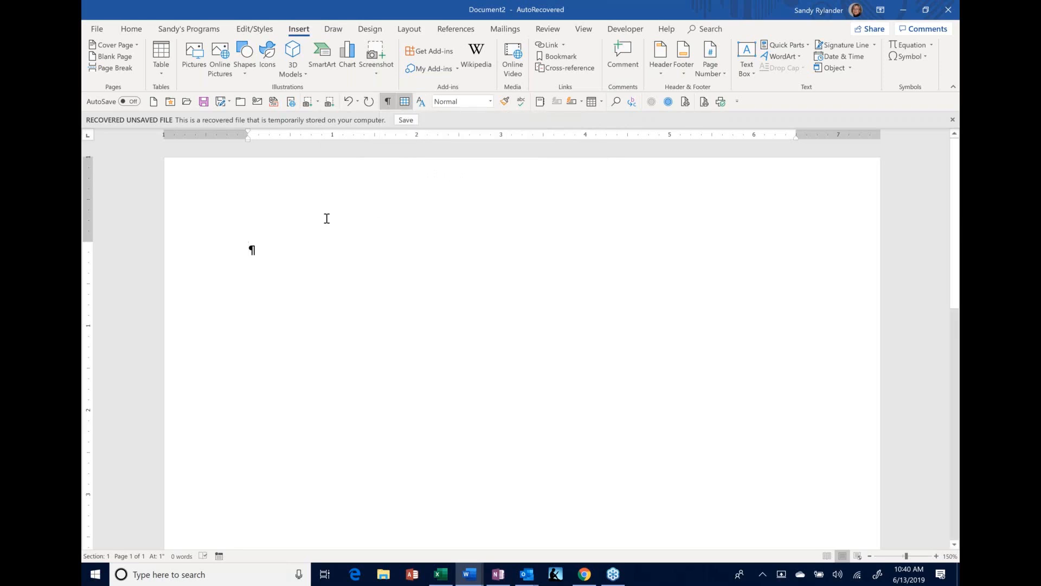
{"action": "left_click", "coordinate": [406, 103]}
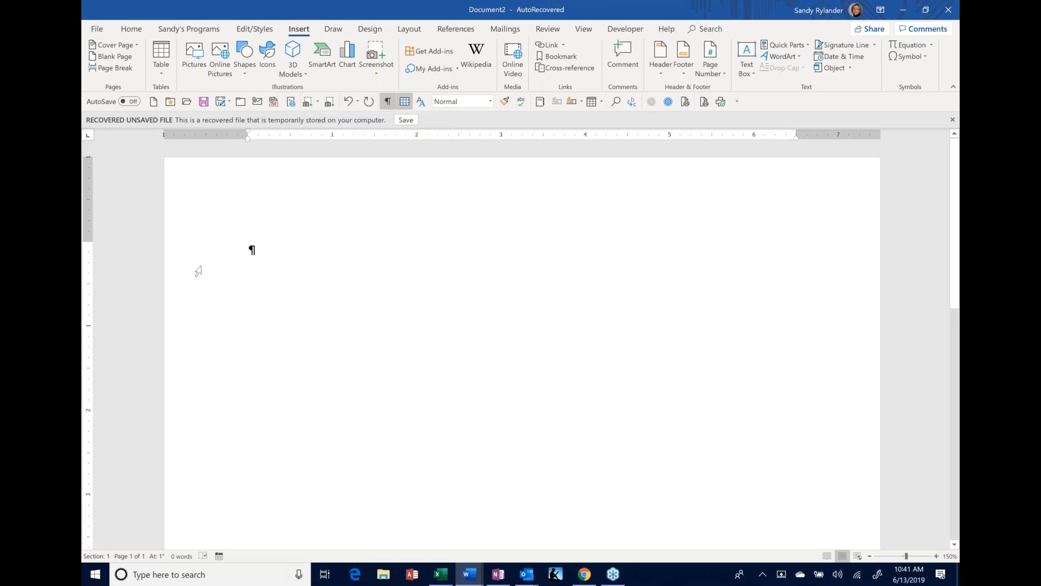
Open the Quick Access Toolbar customization options, list All Commands and jump to the Speak command.
{"action": "left_click", "coordinate": [738, 102]}
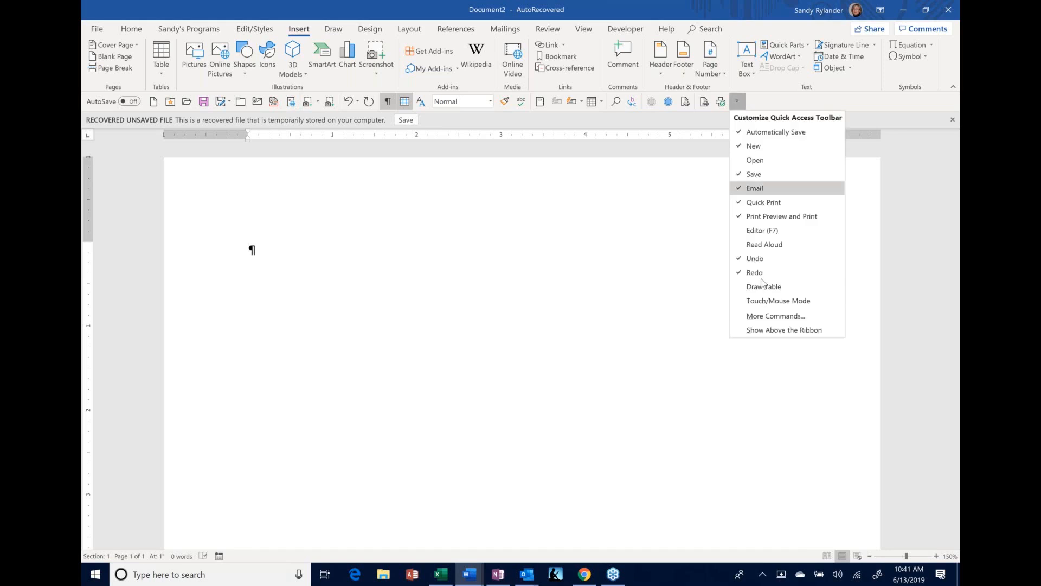
{"action": "left_click", "coordinate": [667, 300]}
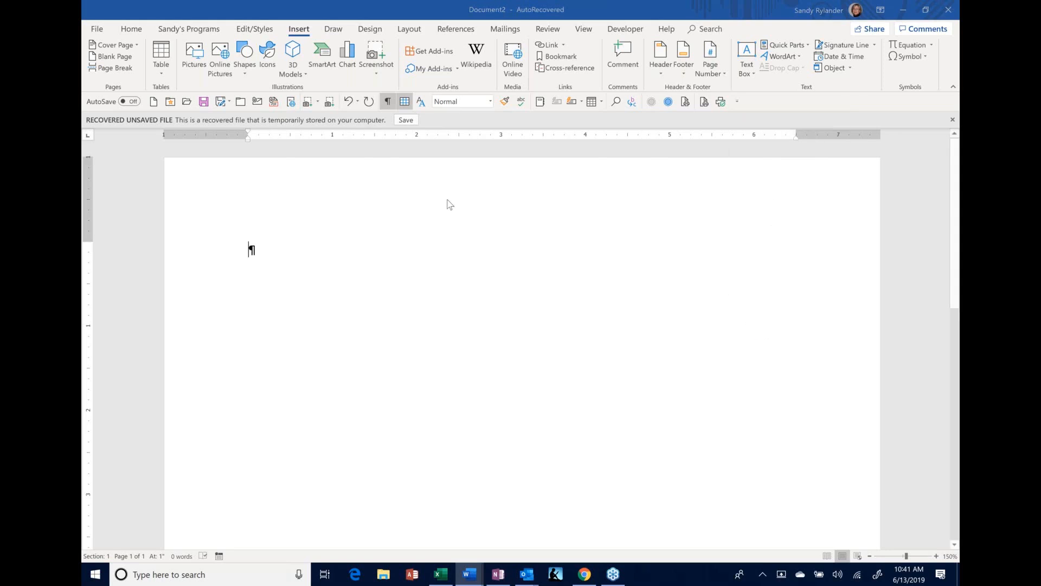
{"action": "left_click", "coordinate": [434, 148]}
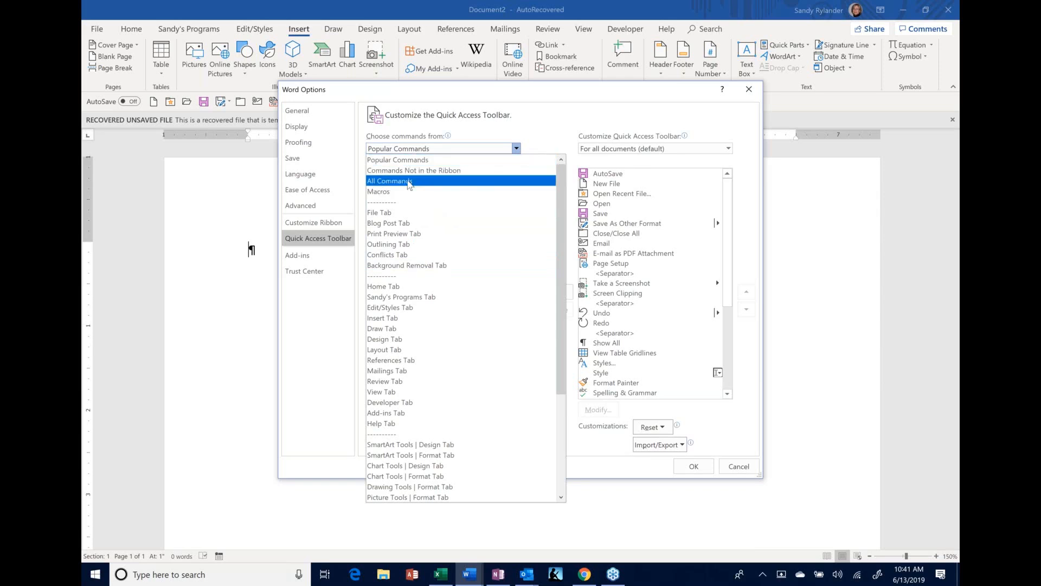
{"action": "left_click", "coordinate": [408, 182]}
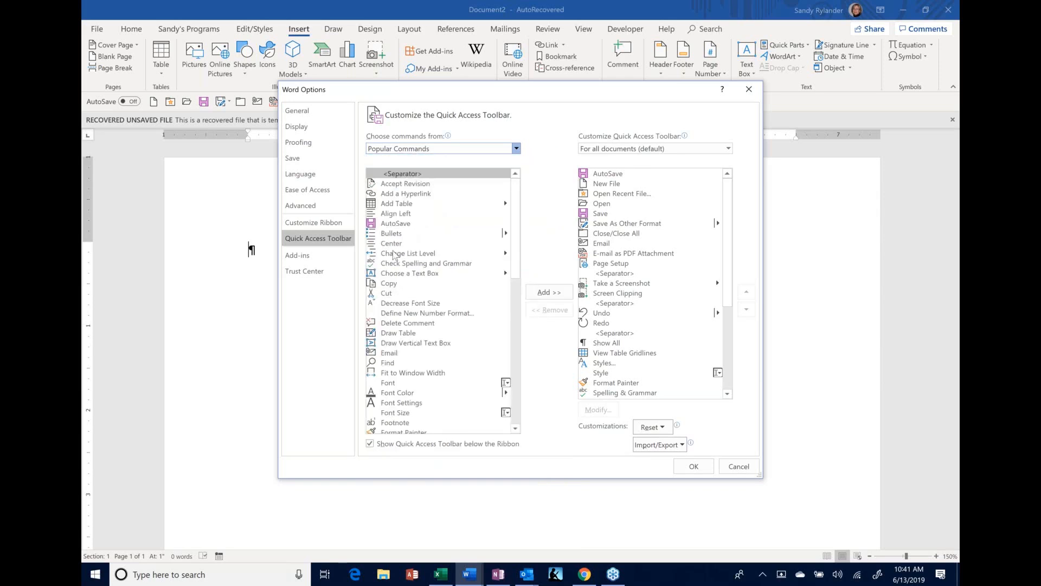
{"action": "type", "text": "spe"}
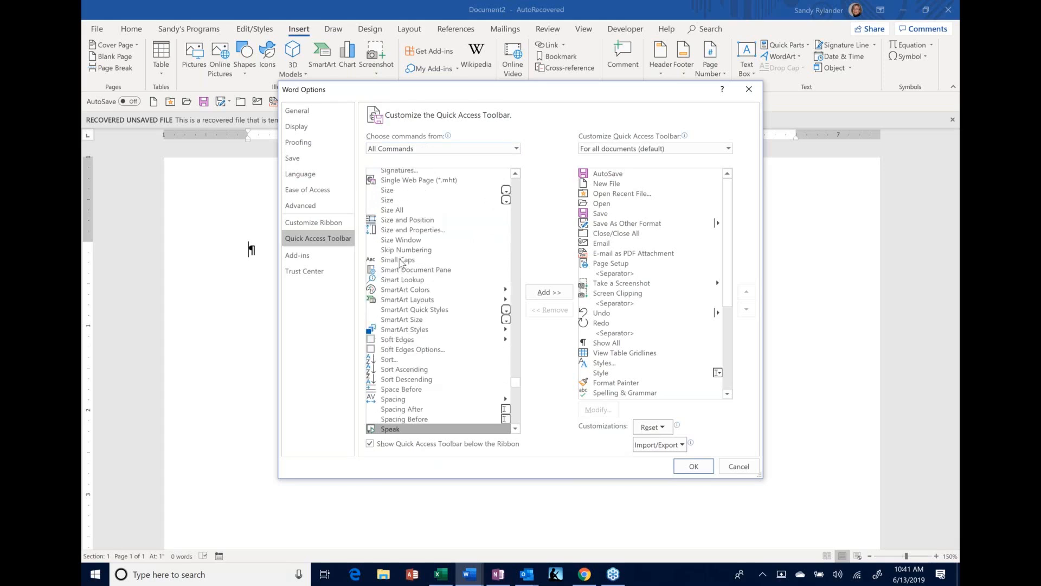
Examine the entries around Speak, select the Speech command without adding it, and close the options.
{"action": "left_click", "coordinate": [516, 429]}
{"action": "left_click", "coordinate": [517, 429]}
{"action": "left_click", "coordinate": [517, 428]}
{"action": "left_click", "coordinate": [516, 429]}
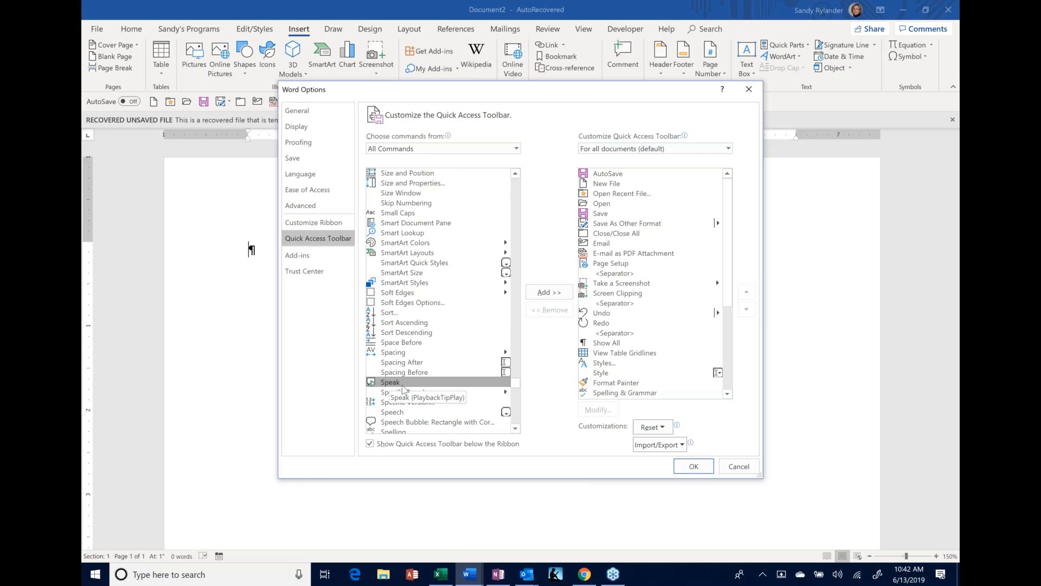
{"action": "scroll", "coordinate": [426, 421], "scroll_direction": "down", "scroll_amount": 1}
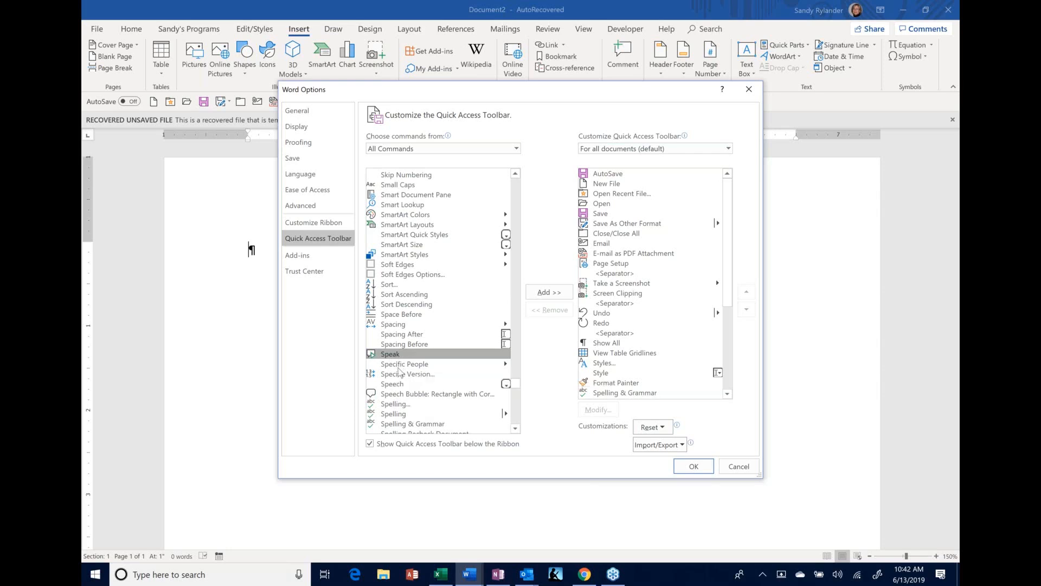
{"action": "left_click", "coordinate": [395, 385]}
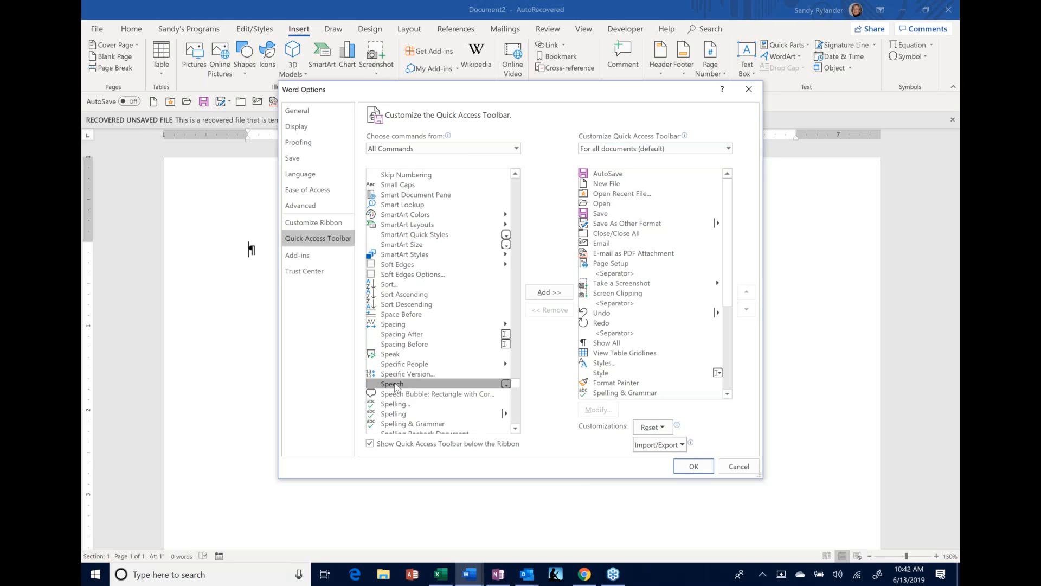
{"action": "left_click", "coordinate": [688, 473]}
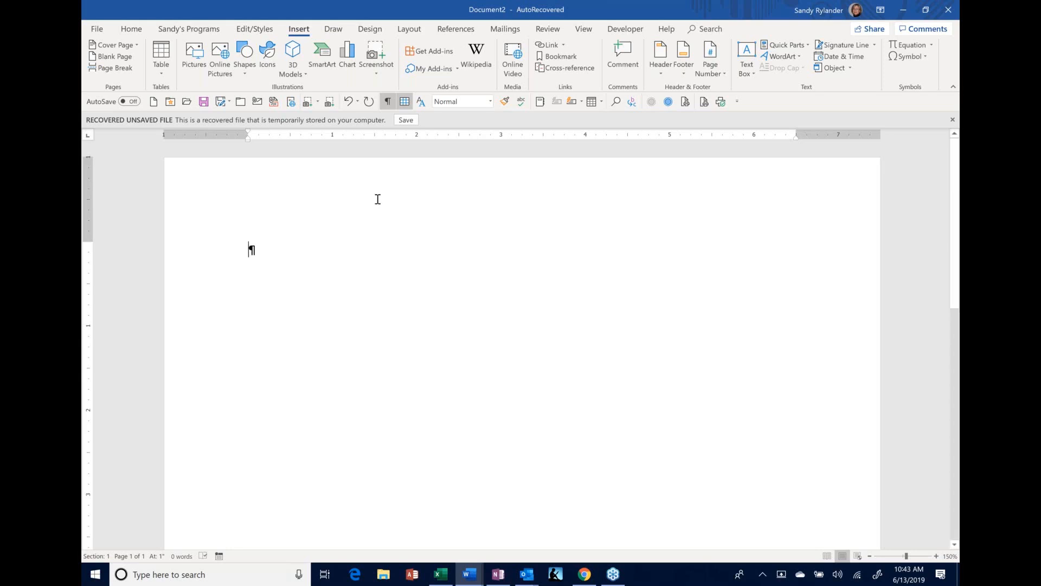
Add the PDF or XPS format from the Save As Other Format list to the Quick Access Toolbar.
{"action": "left_click", "coordinate": [230, 103]}
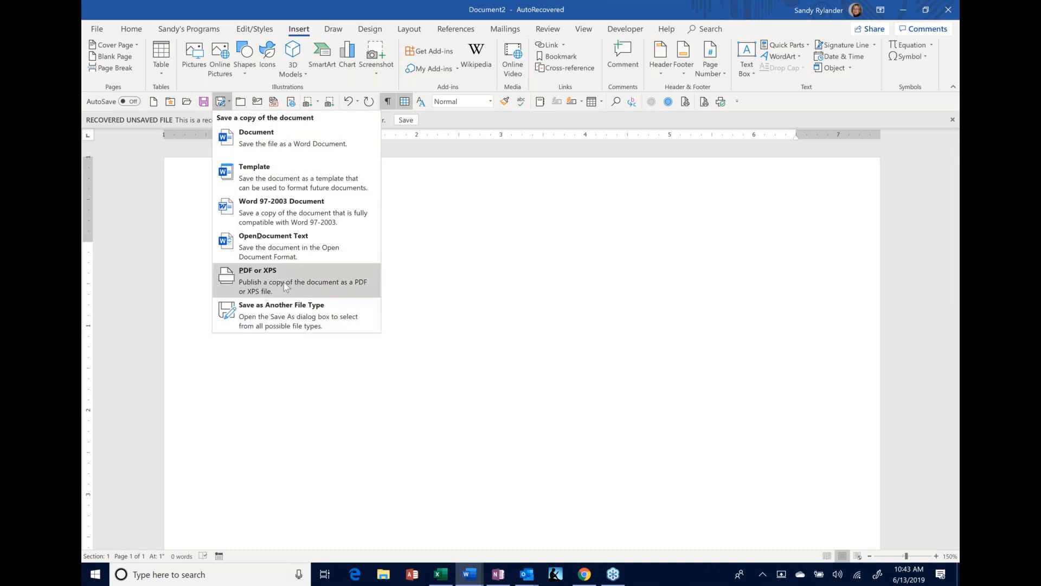
{"action": "right_click", "coordinate": [286, 286]}
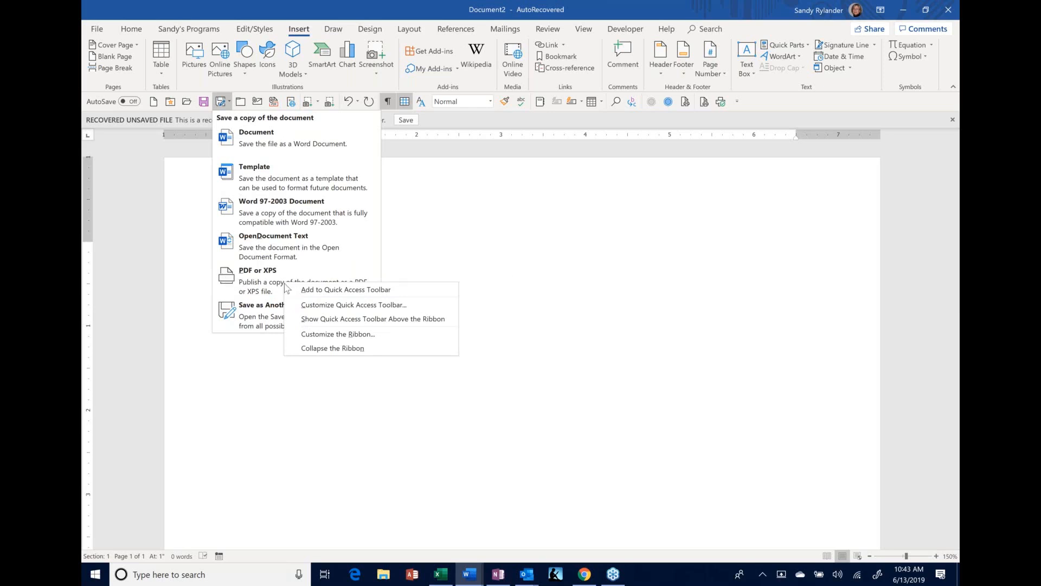
{"action": "left_click", "coordinate": [520, 265]}
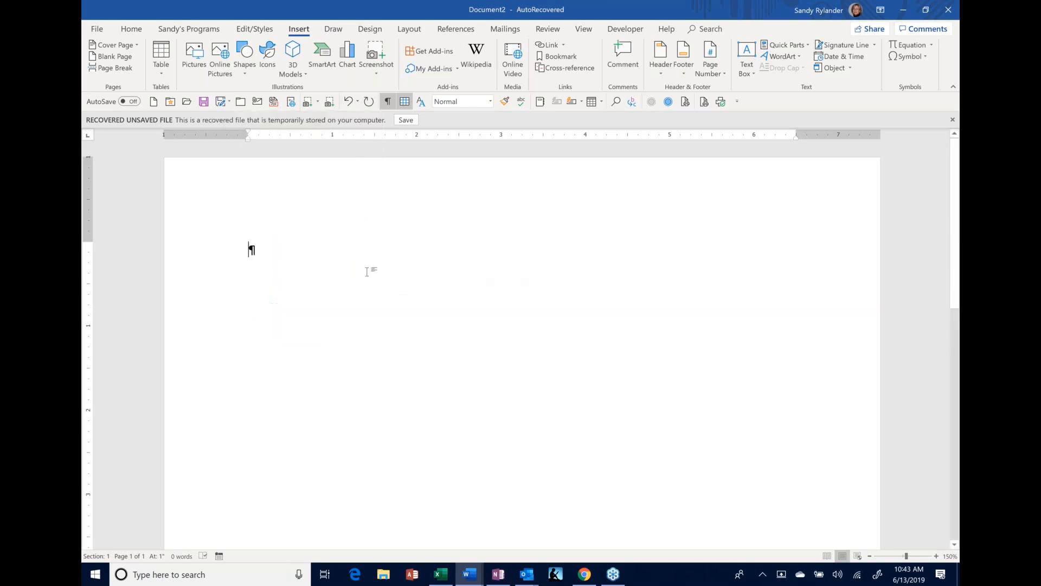
{"action": "left_click", "coordinate": [228, 101]}
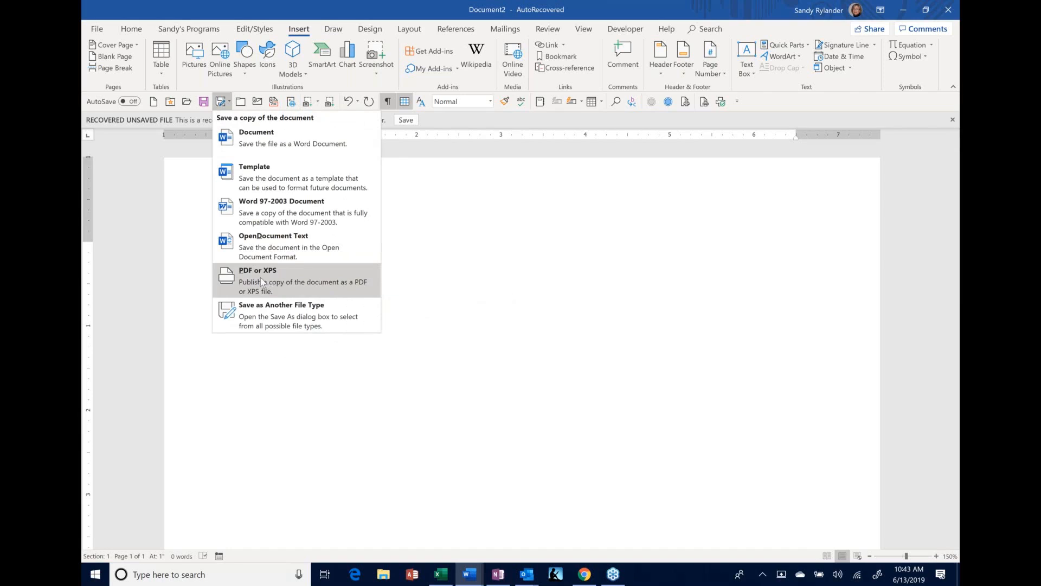
{"action": "right_click", "coordinate": [262, 282]}
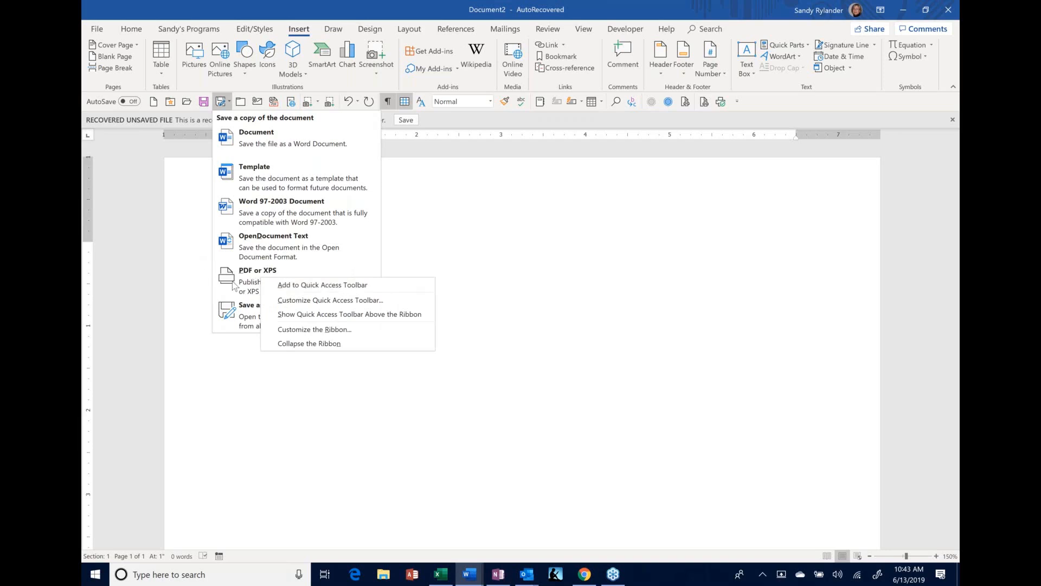
{"action": "left_click", "coordinate": [299, 285]}
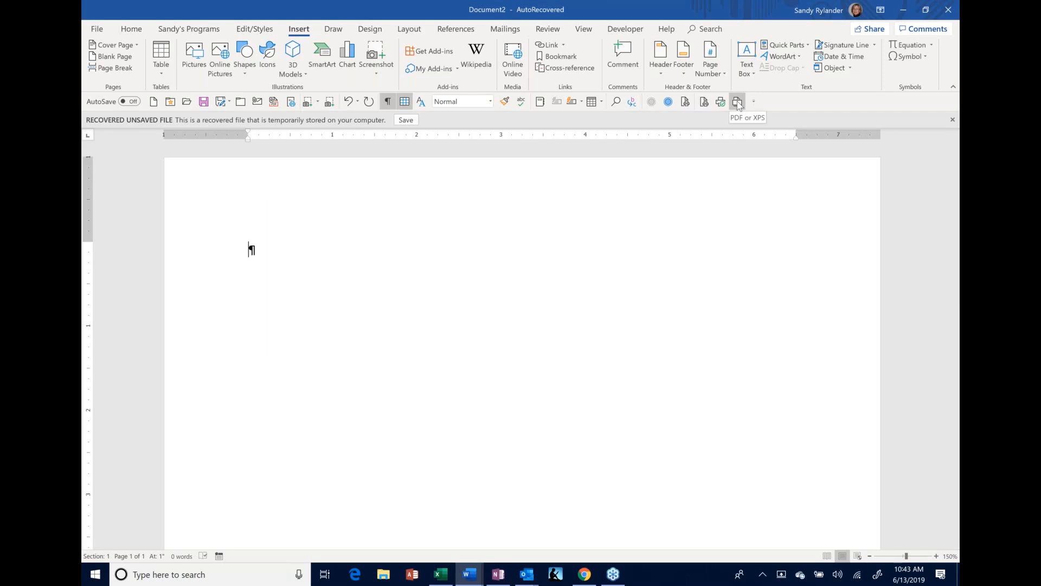
Remove the PDF or XPS command from the Quick Access Toolbar.
{"action": "left_click", "coordinate": [737, 107]}
{"action": "right_click", "coordinate": [738, 108]}
{"action": "left_click", "coordinate": [748, 111]}
Open the Quick Access Toolbar customization options, list All Commands and move the dialog clear of the toolbar.
{"action": "right_click", "coordinate": [646, 103]}
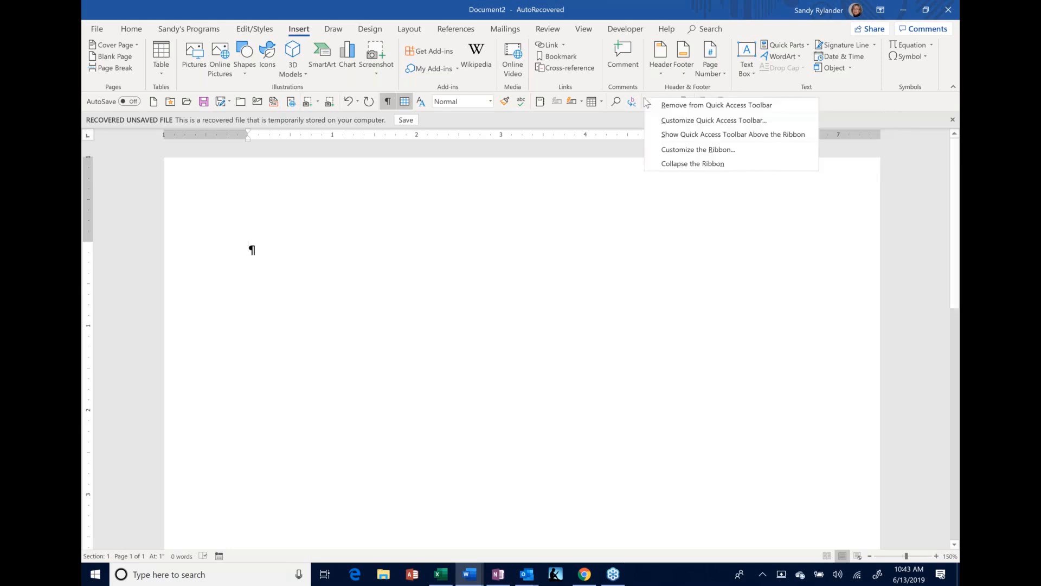
{"action": "left_click", "coordinate": [663, 120]}
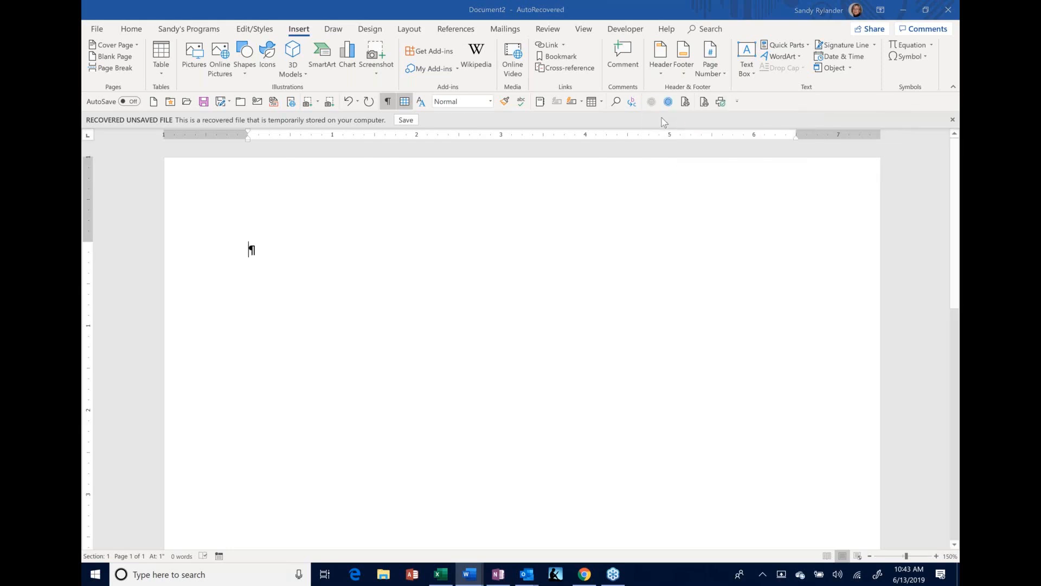
{"action": "left_click", "coordinate": [464, 151]}
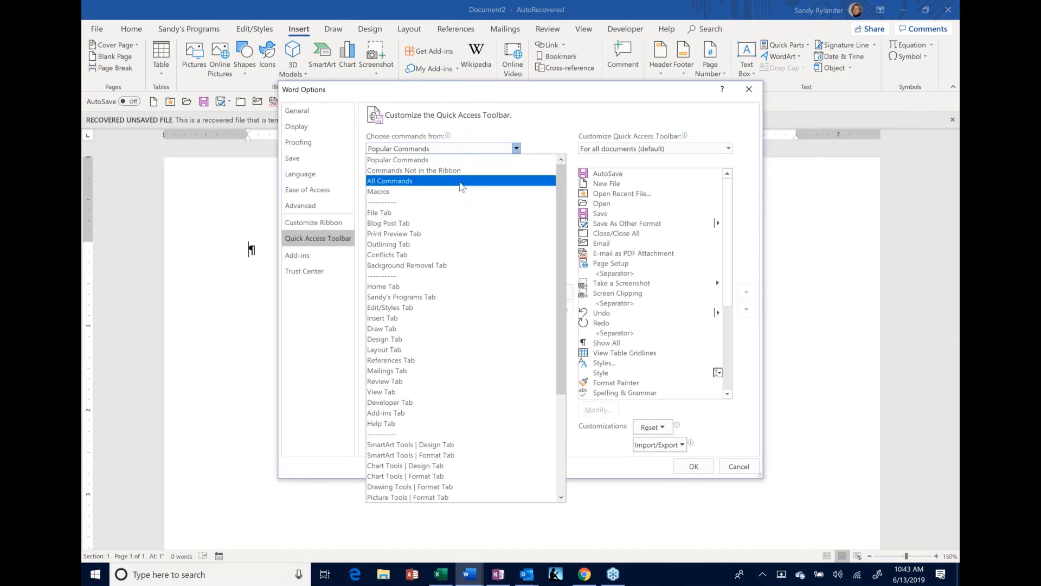
{"action": "left_click", "coordinate": [461, 186]}
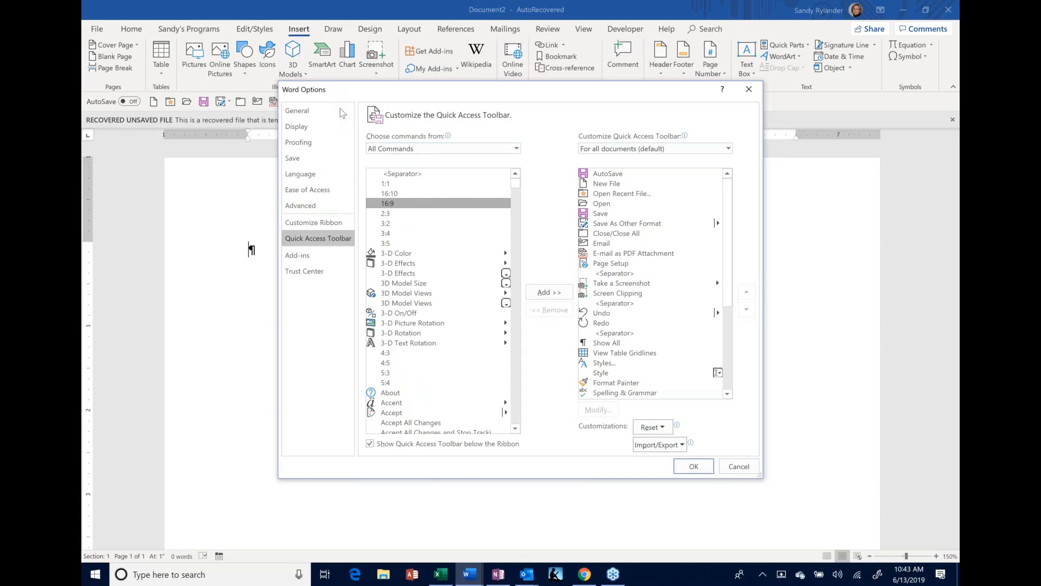
{"action": "left_click_drag", "start_coordinate": [358, 90], "coordinate": [438, 158]}
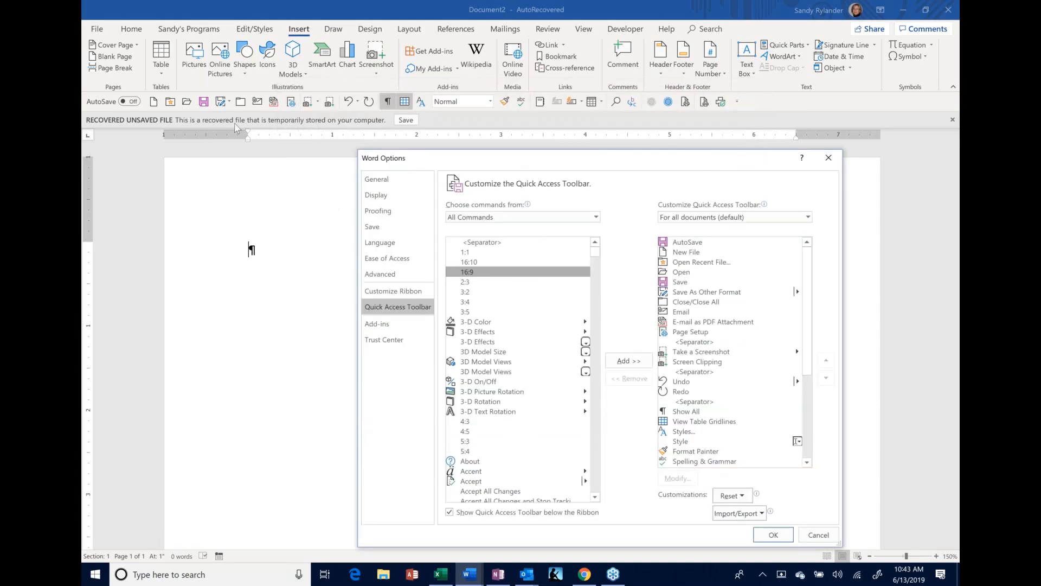
{"action": "left_click_drag", "start_coordinate": [513, 161], "coordinate": [505, 109]}
Look through the Save commands in the All Commands list and cancel the customization options.
{"action": "left_click", "coordinate": [497, 234]}
{"action": "key", "text": "s"}
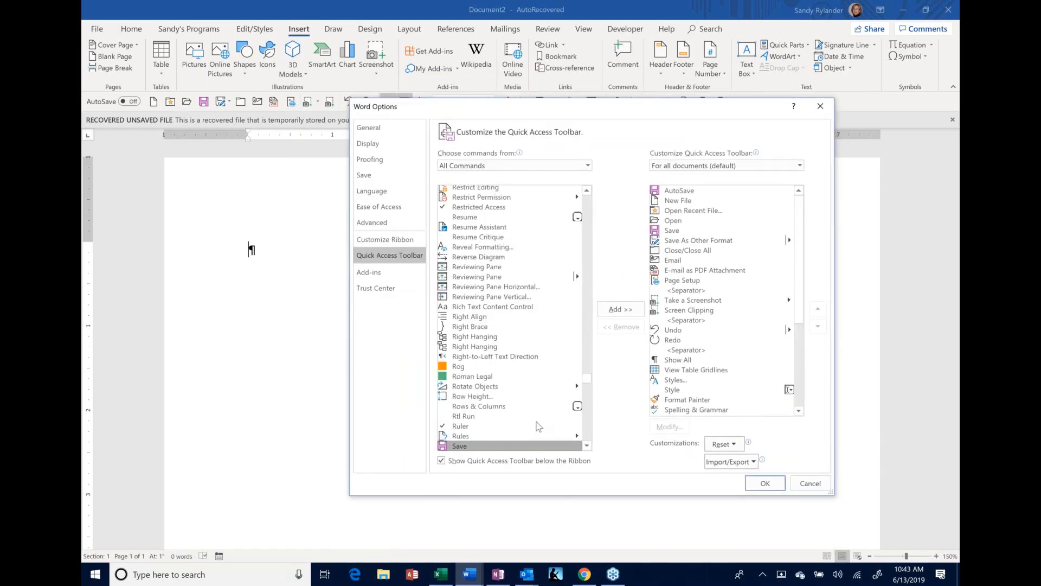
{"action": "scroll", "coordinate": [537, 426], "scroll_direction": "down", "scroll_amount": 5}
{"action": "scroll", "coordinate": [490, 337], "scroll_direction": "down", "scroll_amount": 2}
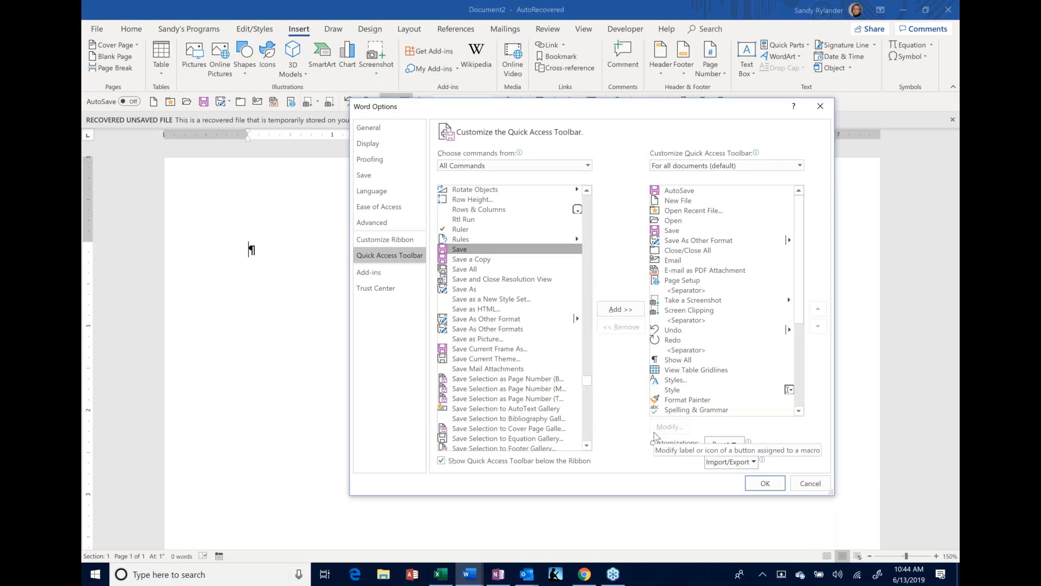
{"action": "left_click", "coordinate": [819, 485]}
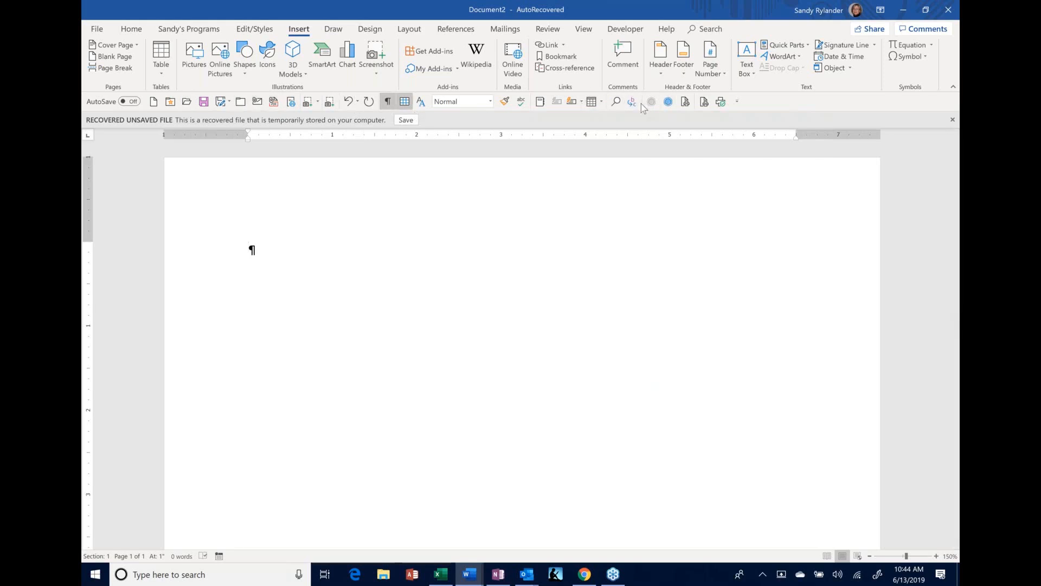
Open the Quick Access Toolbar customization options, bring up the export of all customizations and cancel the file save.
{"action": "right_click", "coordinate": [672, 108]}
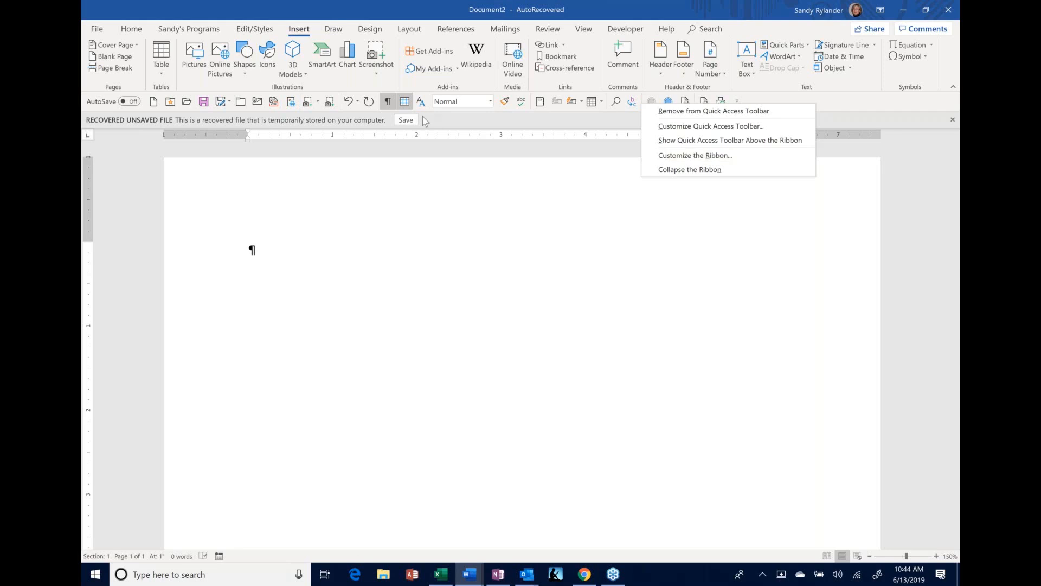
{"action": "left_click", "coordinate": [720, 128]}
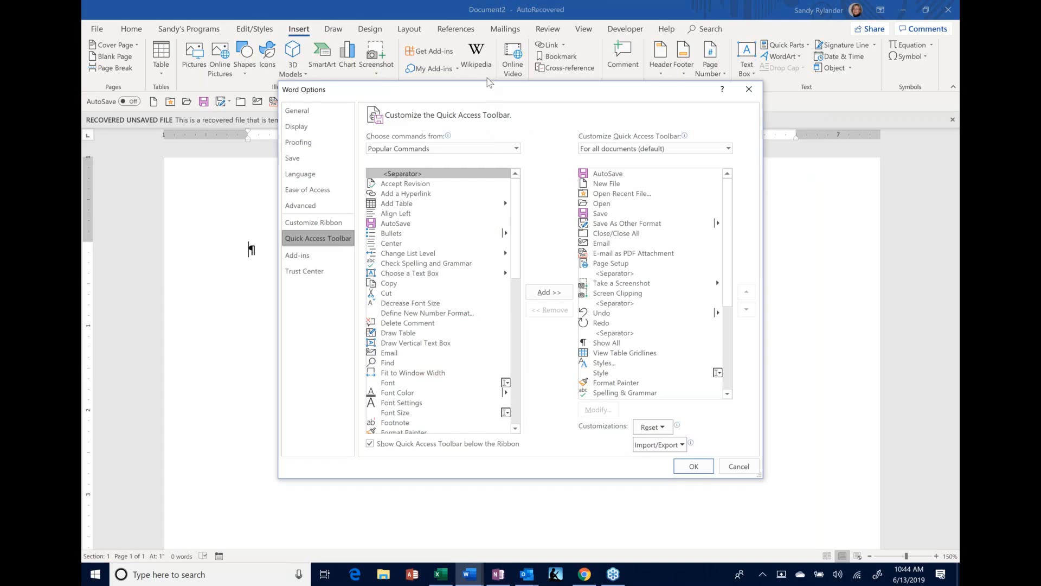
{"action": "left_click_drag", "start_coordinate": [487, 99], "coordinate": [479, 172]}
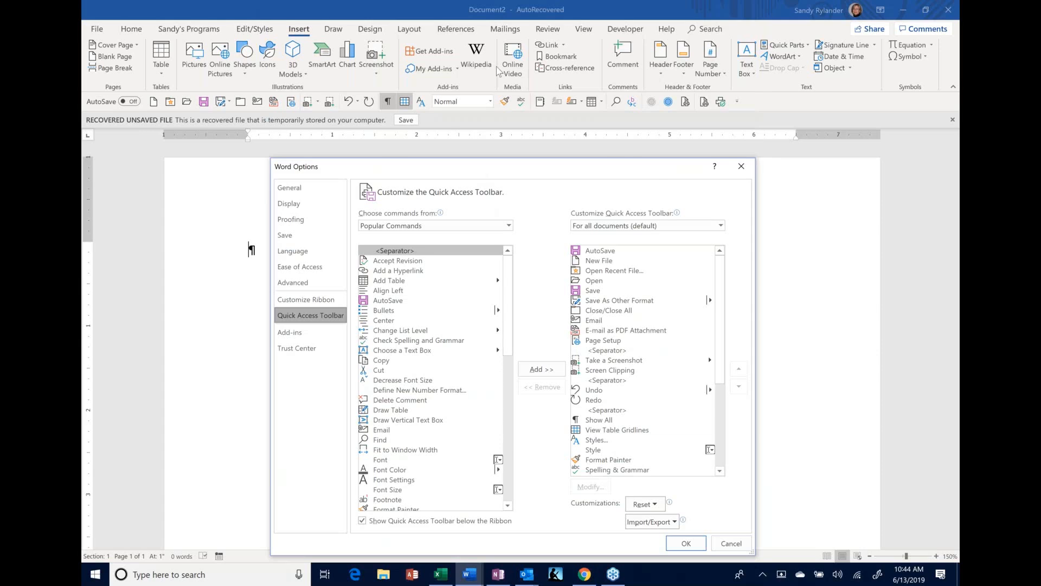
{"action": "left_click_drag", "start_coordinate": [473, 167], "coordinate": [483, 10]}
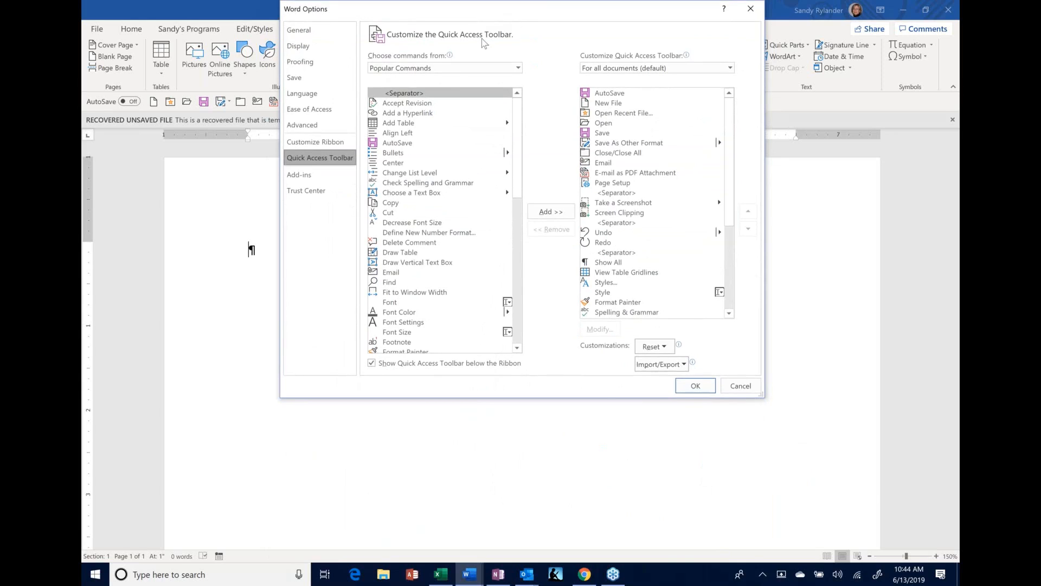
{"action": "left_click", "coordinate": [661, 368]}
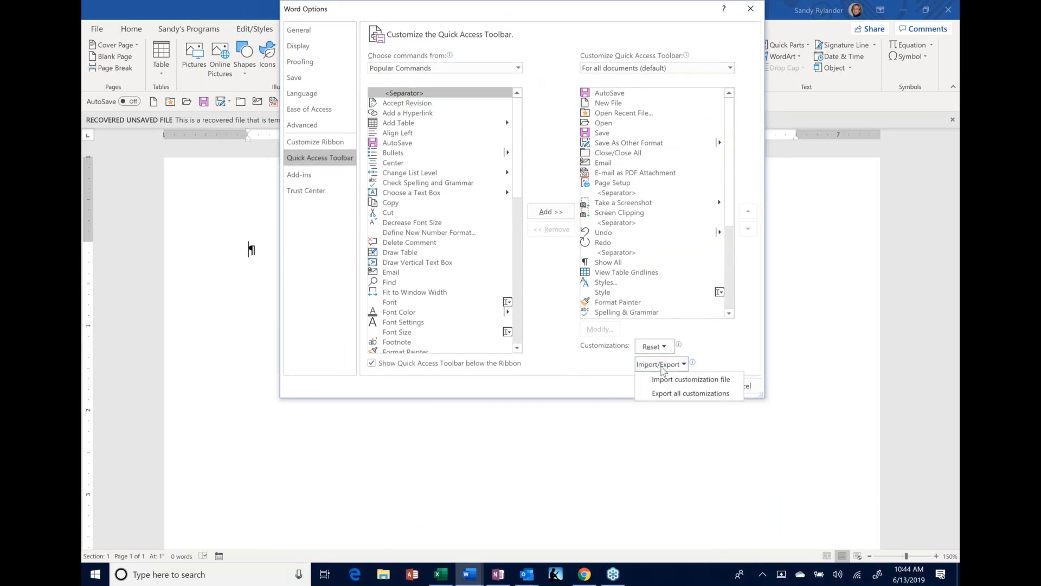
{"action": "left_click", "coordinate": [661, 394]}
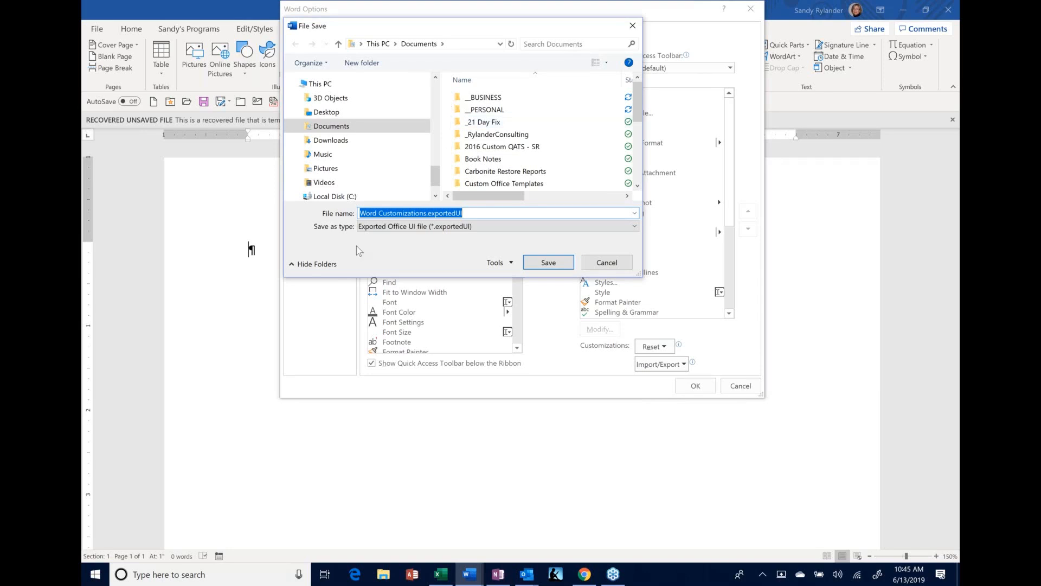
{"action": "left_click", "coordinate": [359, 213]}
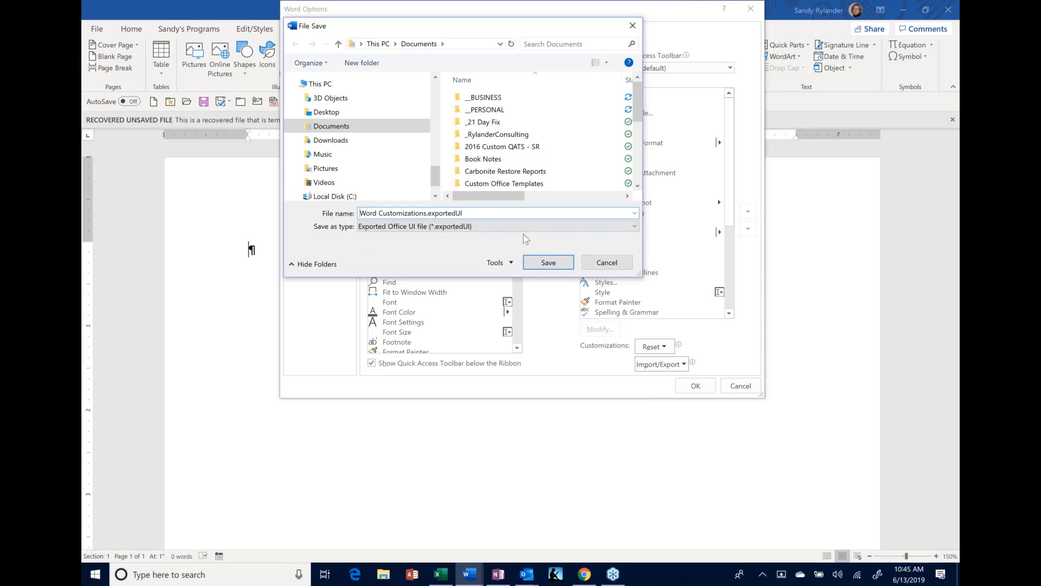
{"action": "left_click", "coordinate": [622, 264]}
Bring up the import of a customization file, cancel the file selection and leave the Word options without changes.
{"action": "left_click", "coordinate": [660, 364]}
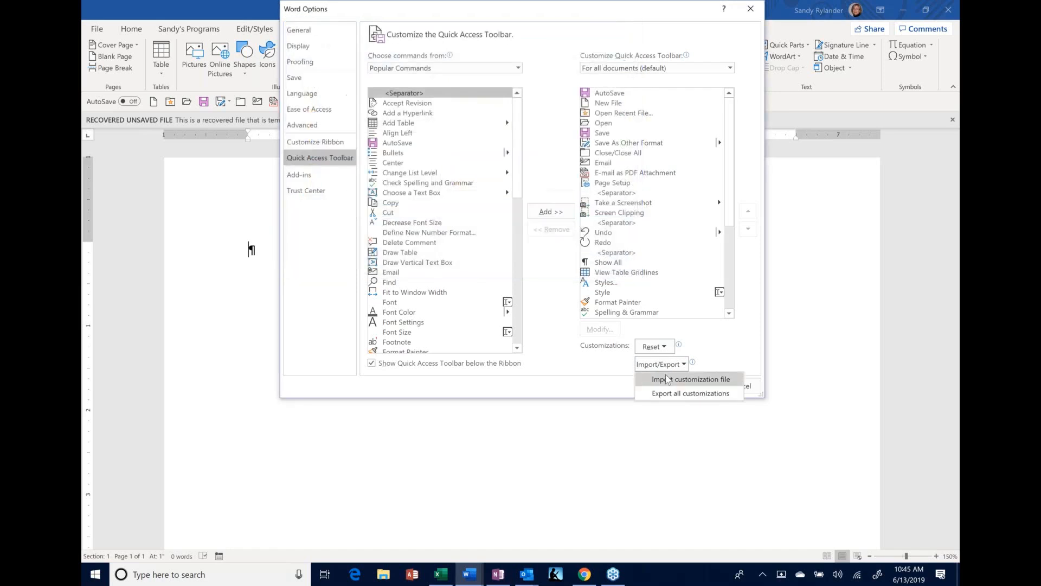
{"action": "left_click", "coordinate": [666, 379]}
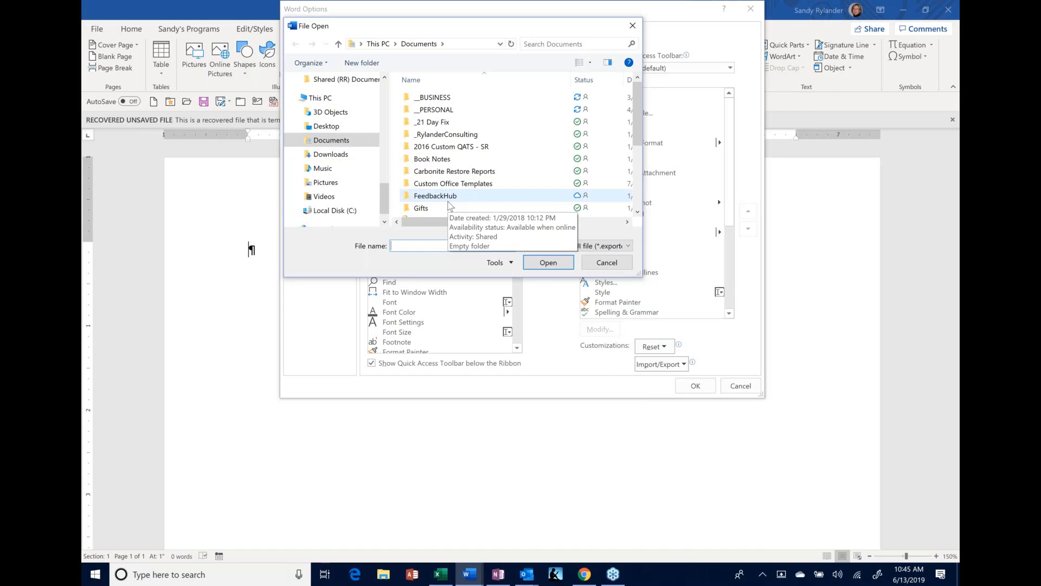
{"action": "left_click_drag", "start_coordinate": [451, 26], "coordinate": [274, 167]}
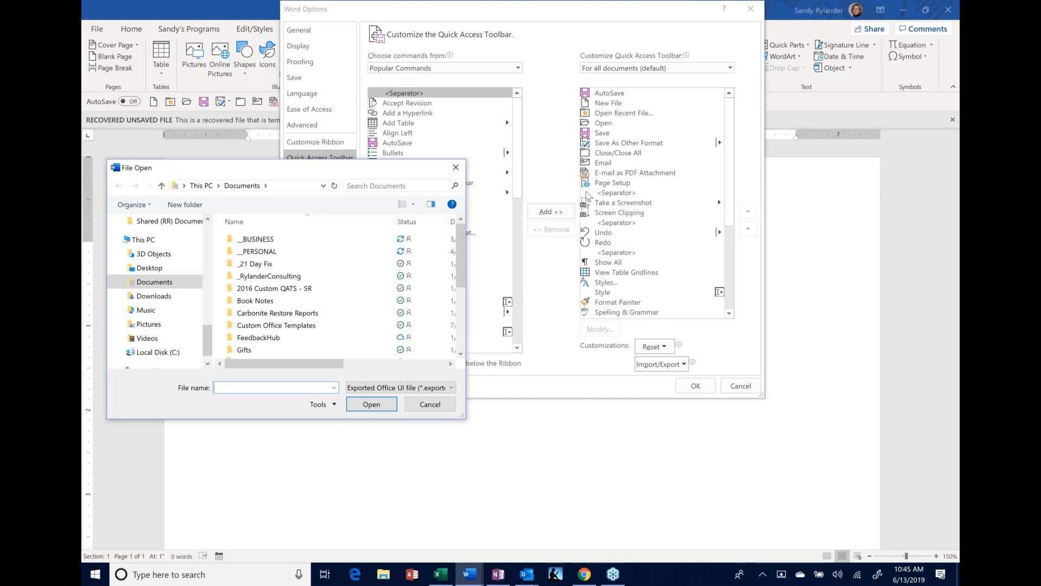
{"action": "left_click", "coordinate": [441, 407]}
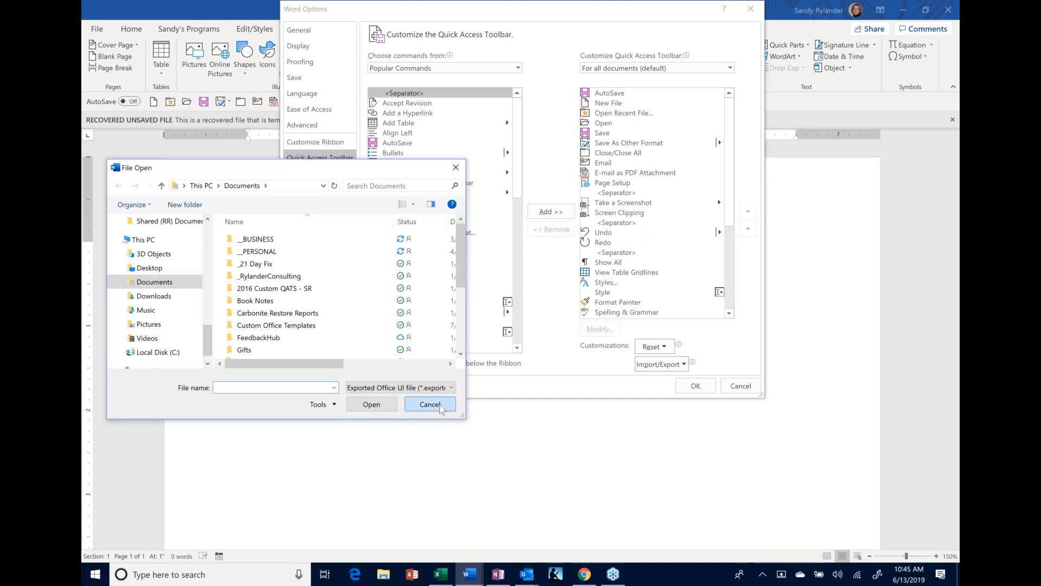
{"action": "left_click", "coordinate": [740, 386]}
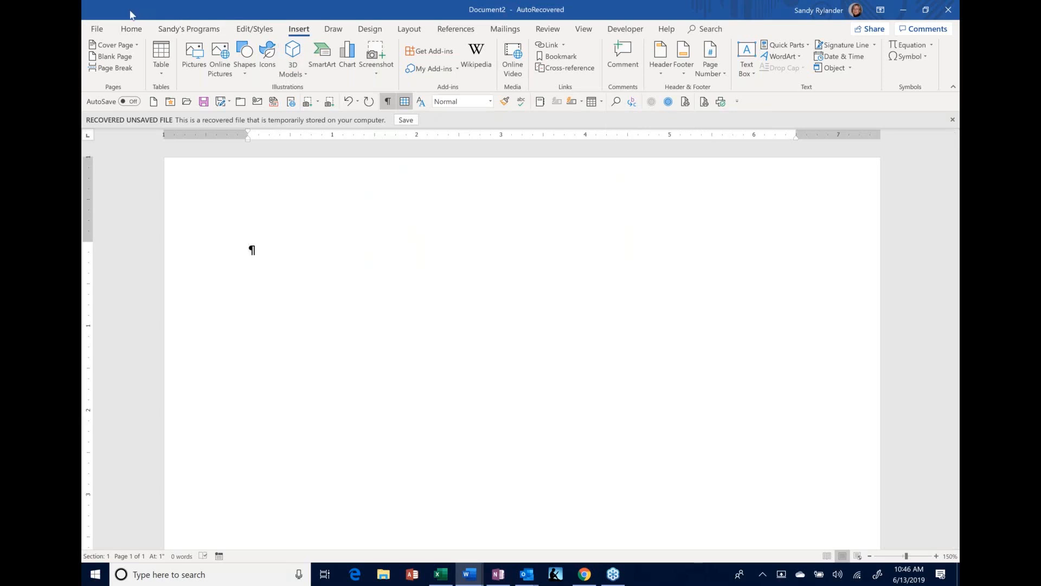
Add Touch/Mouse Mode to the Quick Access Toolbar and switch the command spacing to Touch.
{"action": "left_click", "coordinate": [177, 30]}
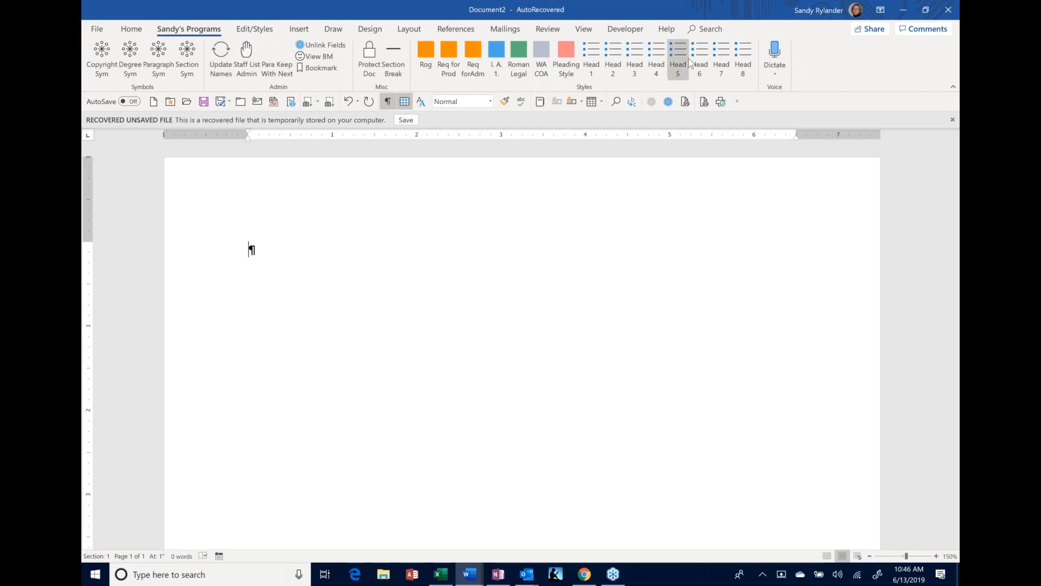
{"action": "left_click", "coordinate": [132, 29]}
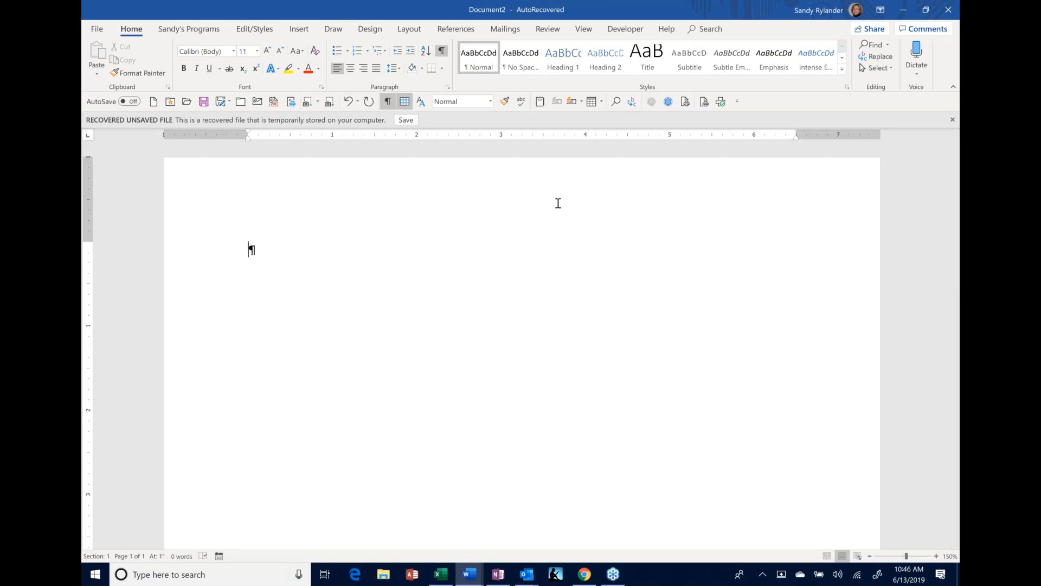
{"action": "left_click", "coordinate": [736, 103]}
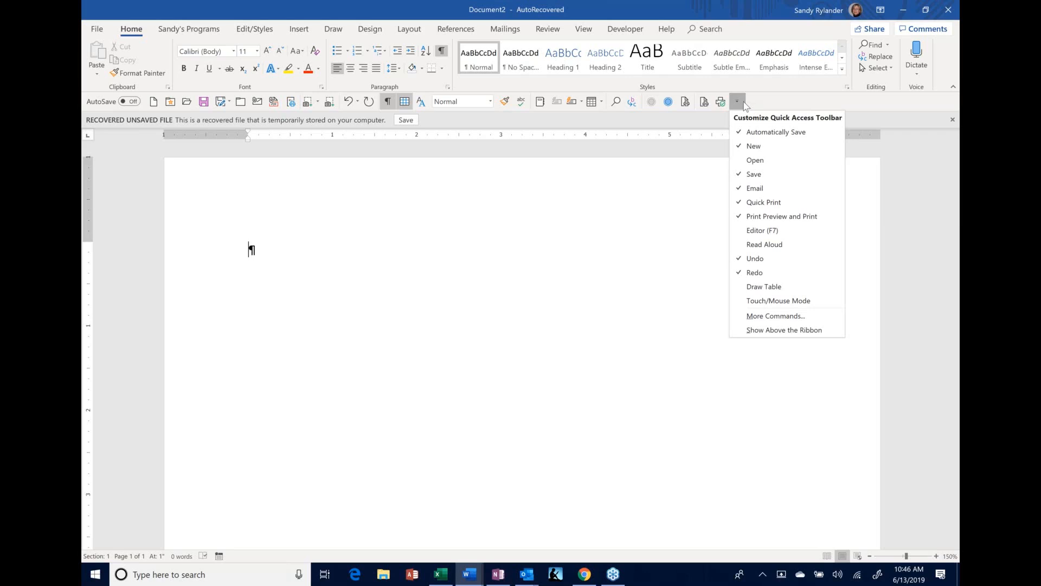
{"action": "left_click", "coordinate": [802, 304]}
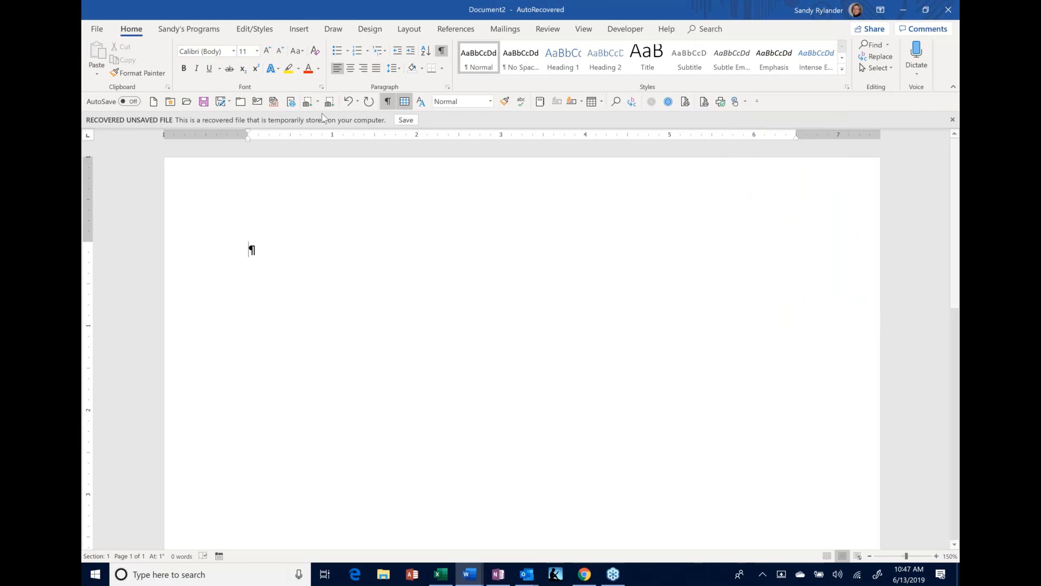
{"action": "left_click", "coordinate": [736, 103]}
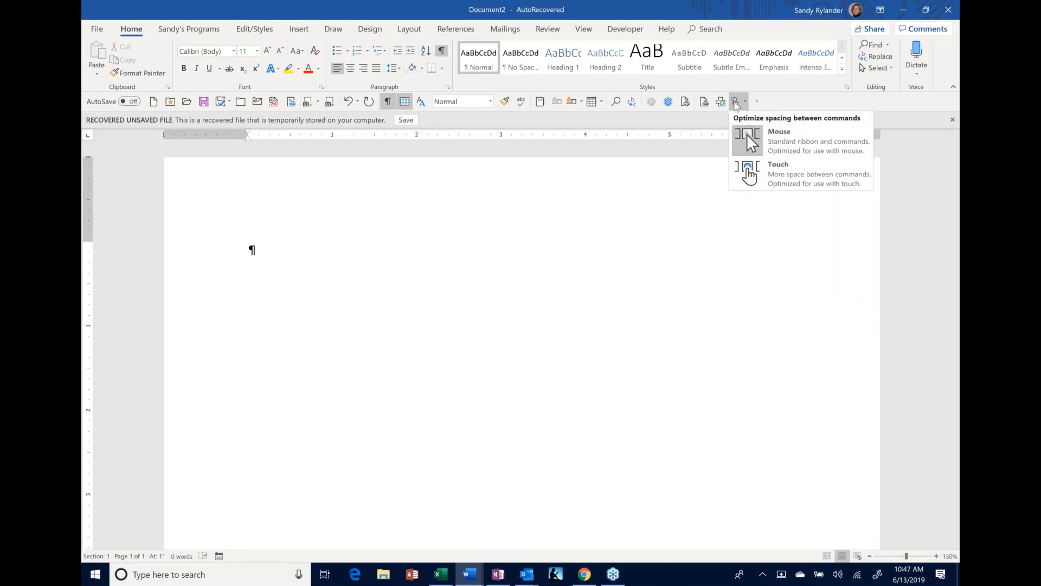
{"action": "left_click", "coordinate": [763, 175]}
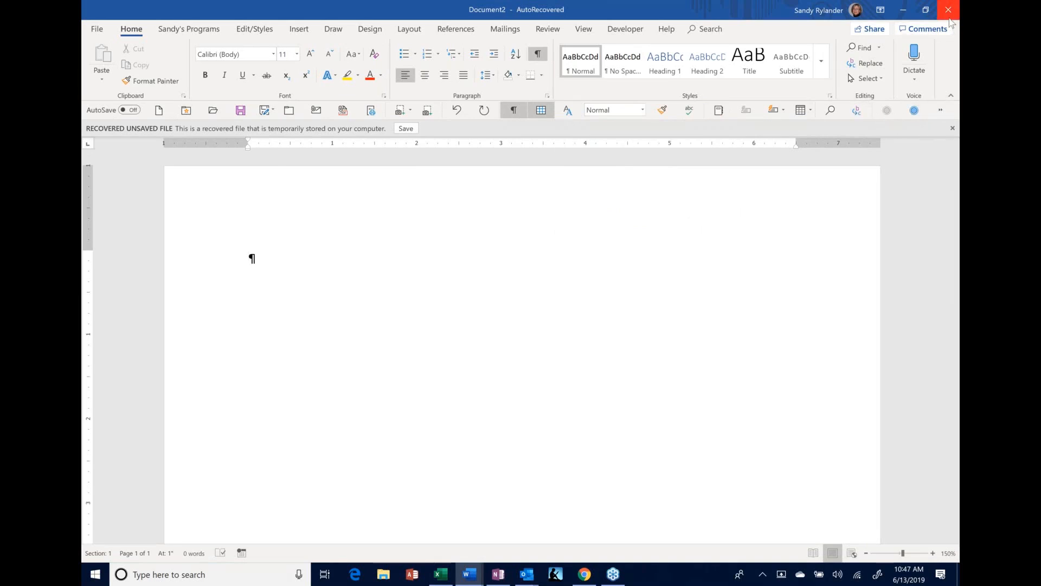
Set the command spacing back to Mouse and remove Touch/Mouse Mode from the Quick Access Toolbar.
{"action": "left_click", "coordinate": [959, 159]}
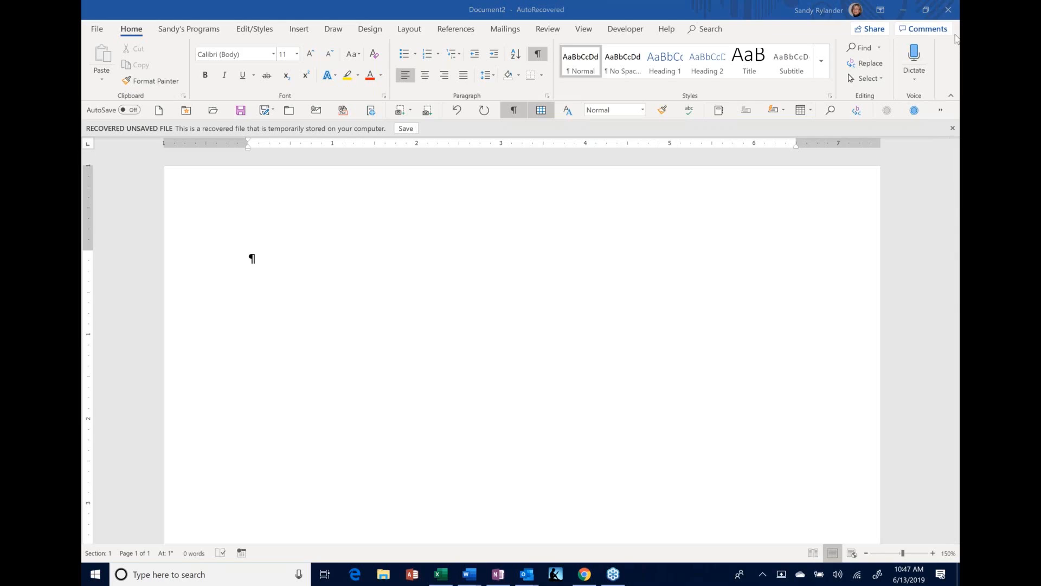
{"action": "left_click", "coordinate": [940, 110]}
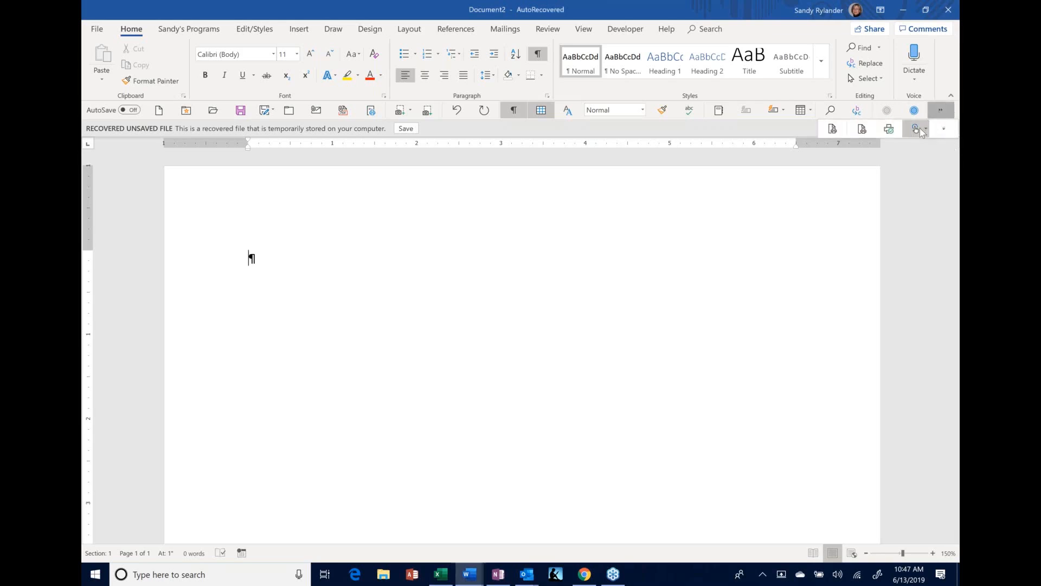
{"action": "left_click", "coordinate": [926, 129]}
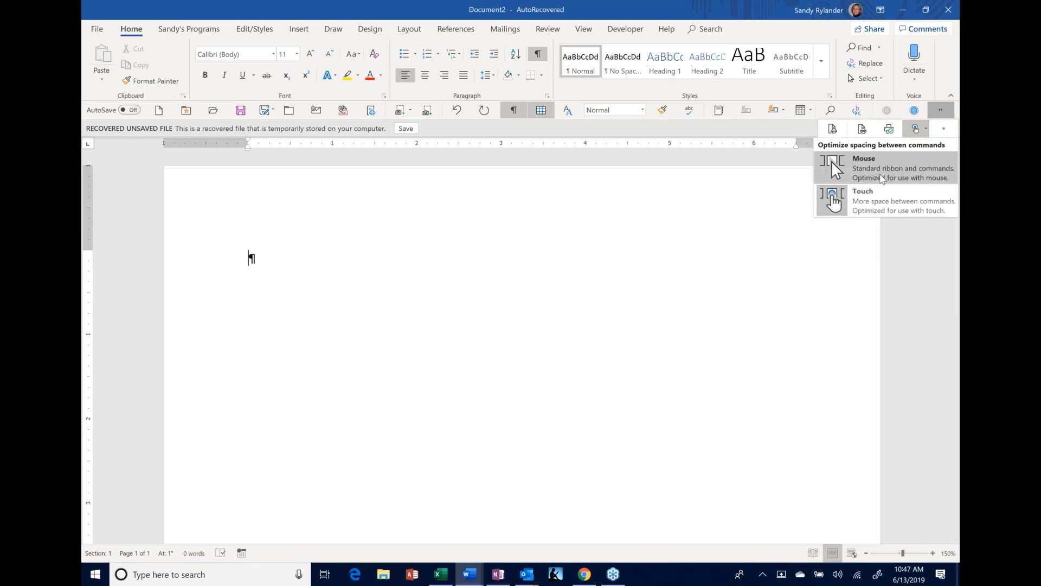
{"action": "left_click", "coordinate": [881, 177]}
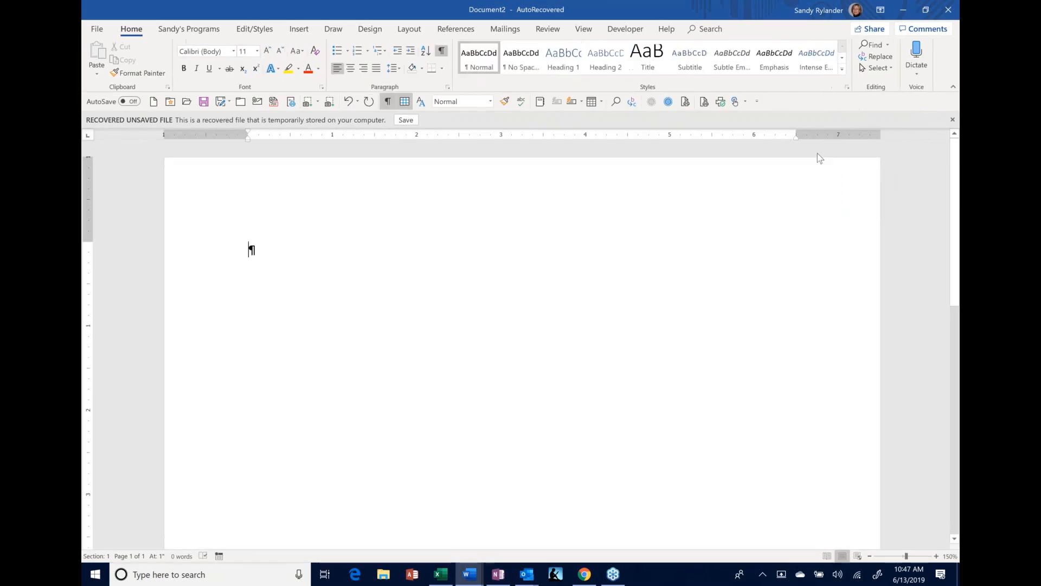
{"action": "left_click", "coordinate": [754, 103]}
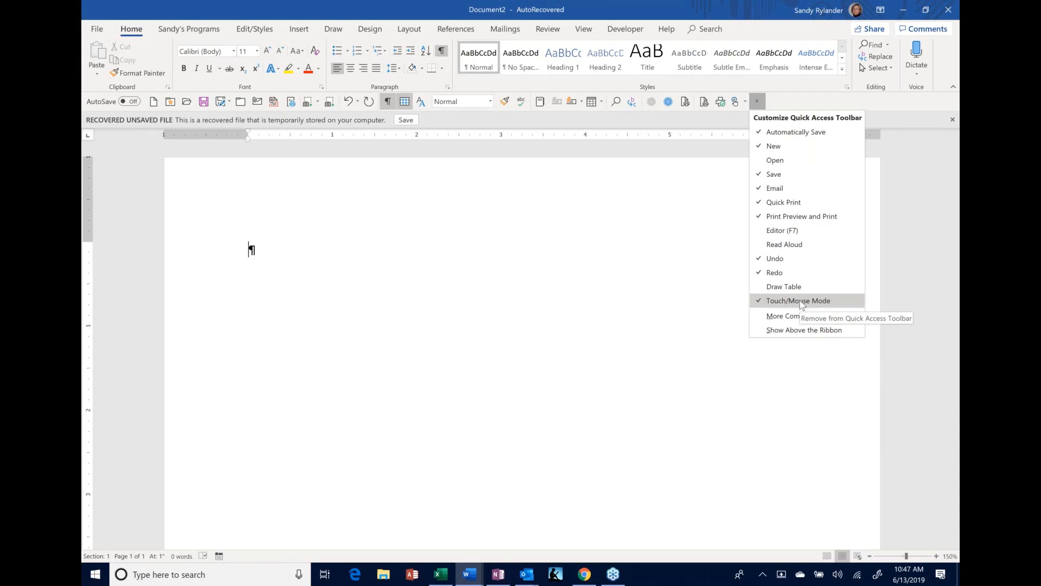
{"action": "left_click", "coordinate": [759, 301]}
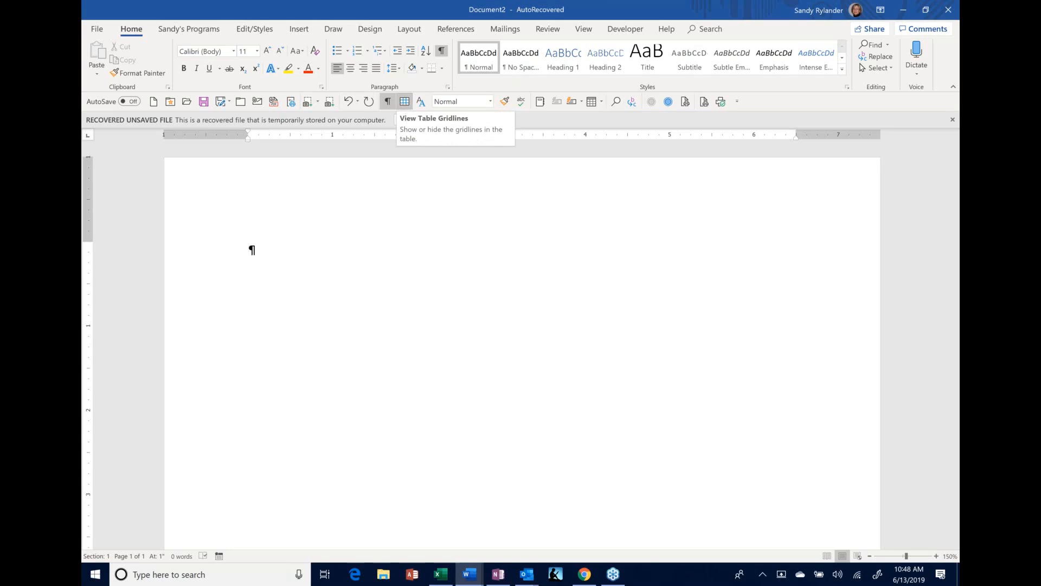
Create a new document with a full page of identical address labels containing the text "dfgsdfg".
{"action": "left_click", "coordinate": [404, 102]}
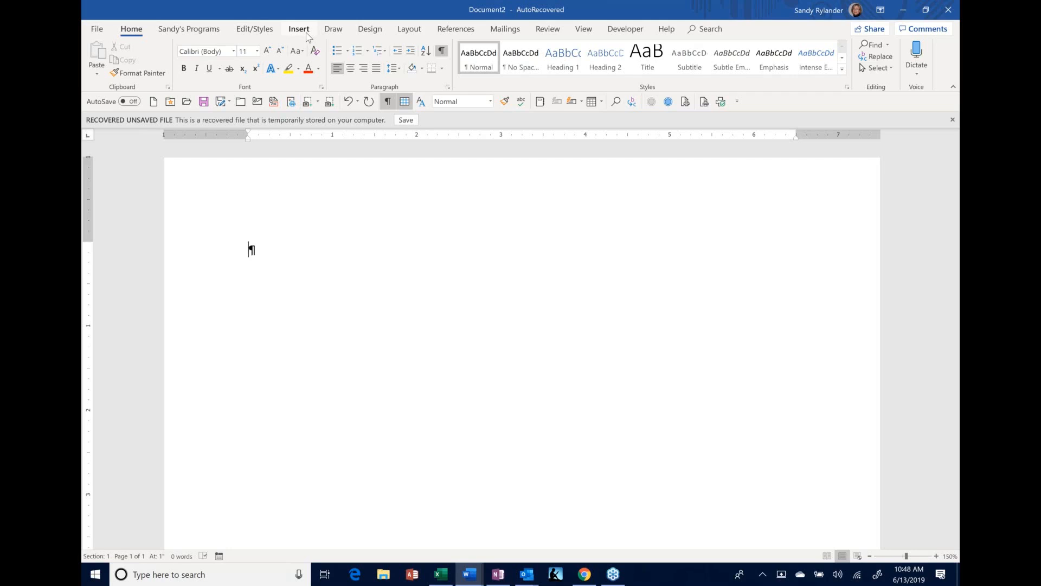
{"action": "left_click", "coordinate": [513, 31]}
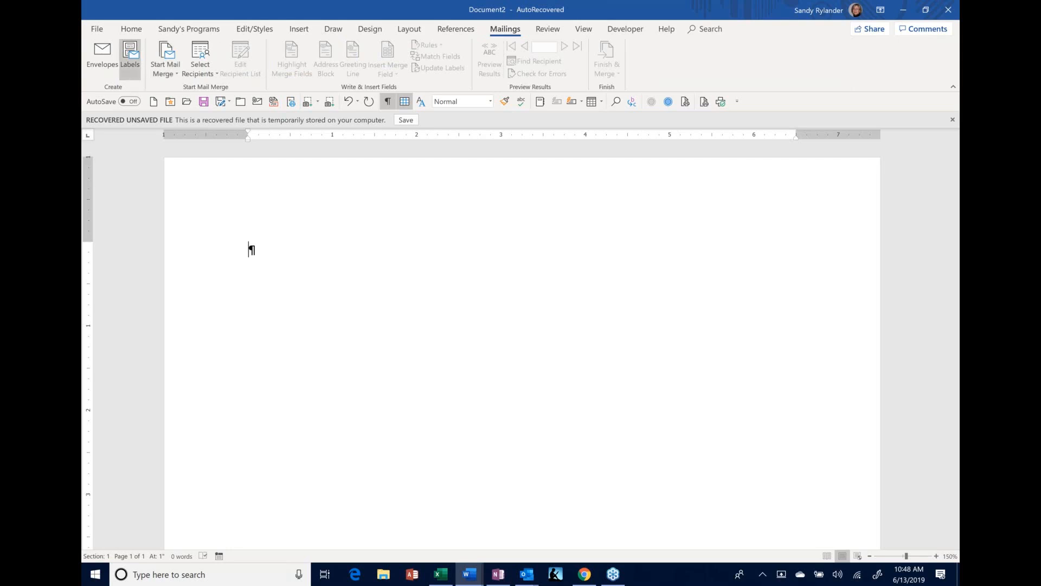
{"action": "left_click", "coordinate": [131, 57]}
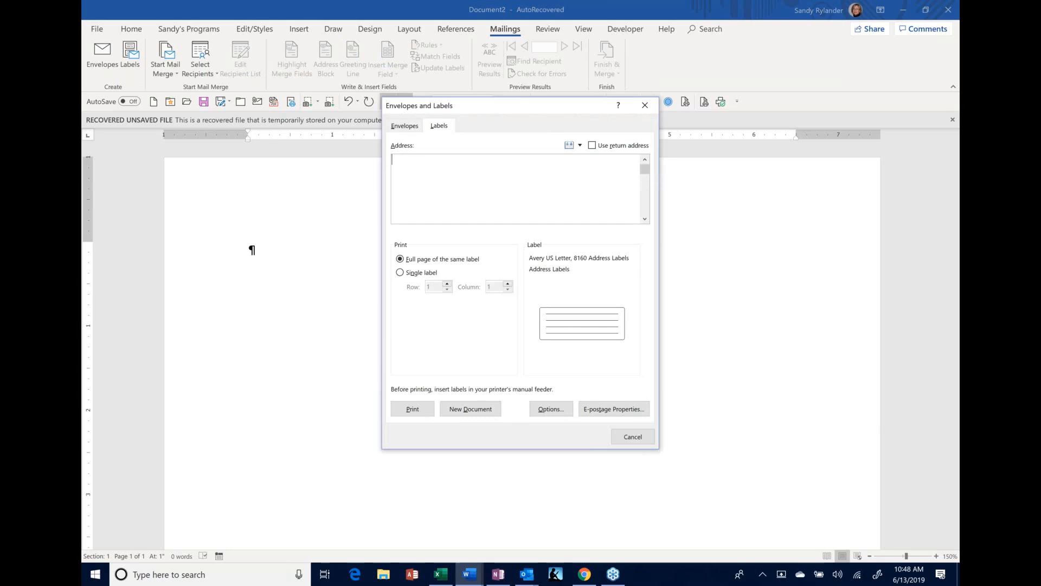
{"action": "type", "text": "dfgsdfg"}
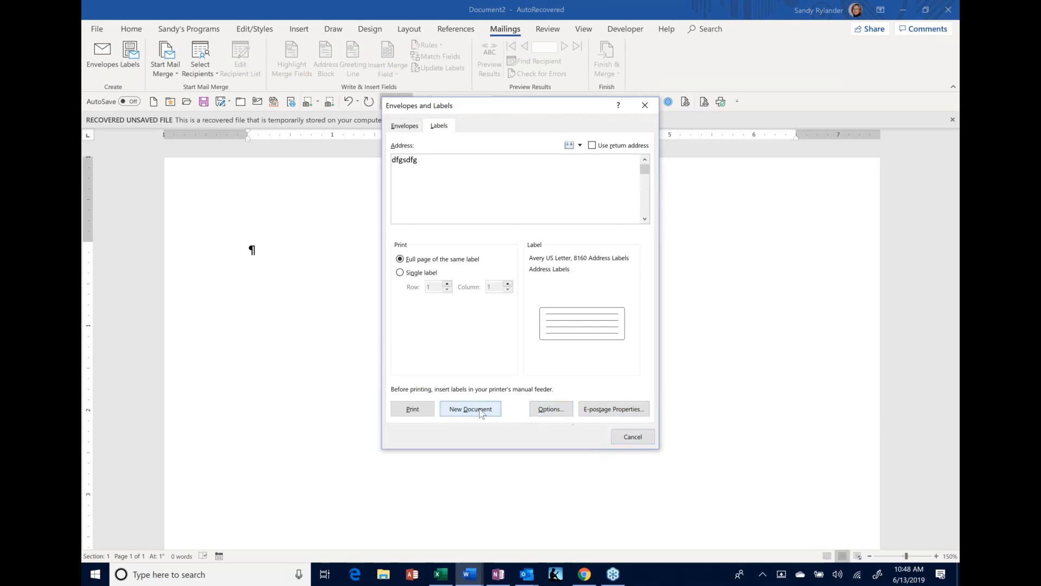
{"action": "left_click", "coordinate": [481, 411]}
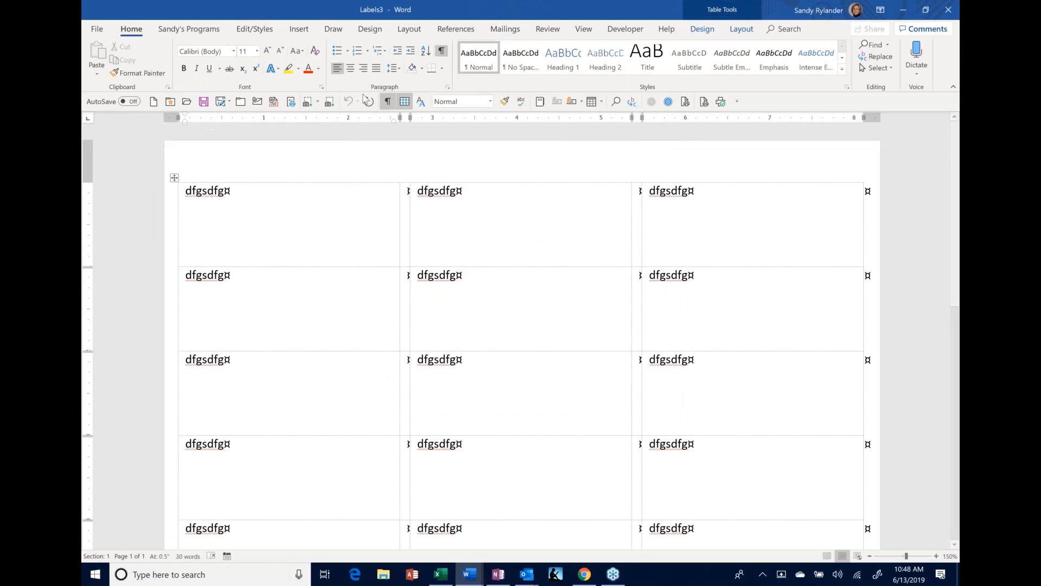
Hide the label table's gridlines and the paragraph marks, and turn the table gridlines back on.
{"action": "left_click", "coordinate": [404, 102]}
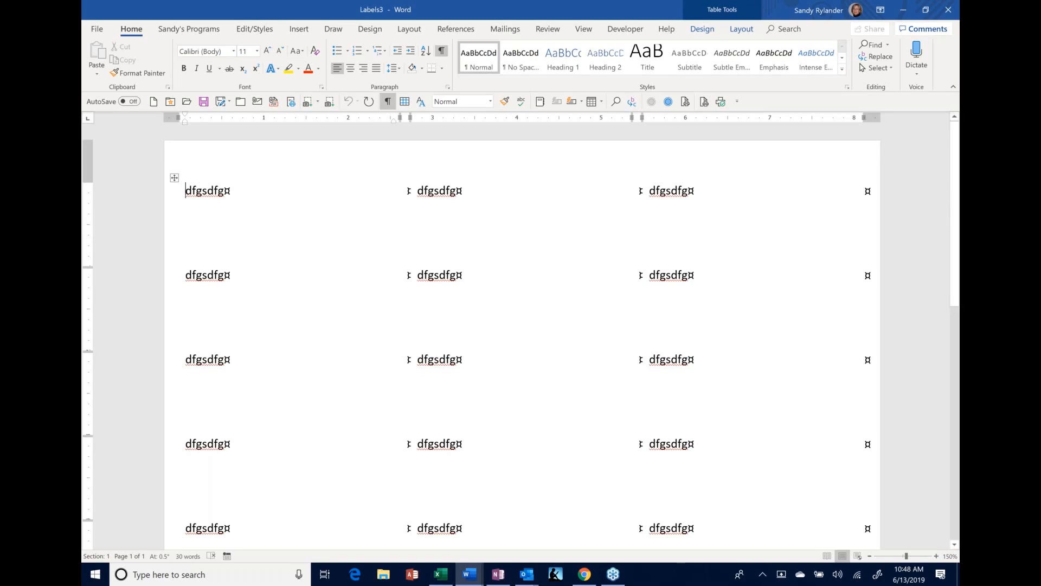
{"action": "left_click", "coordinate": [388, 101]}
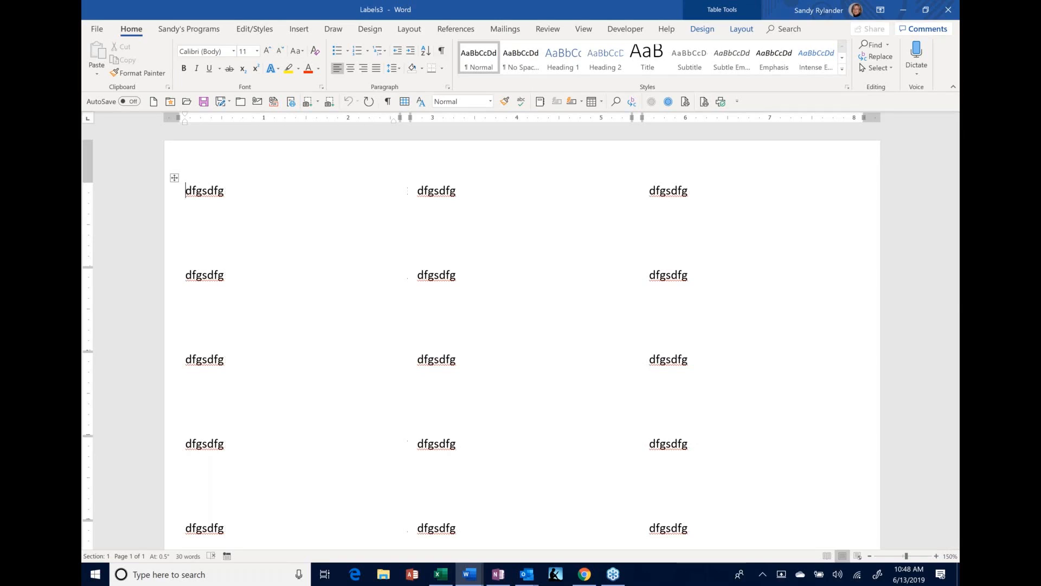
{"action": "left_click", "coordinate": [251, 234]}
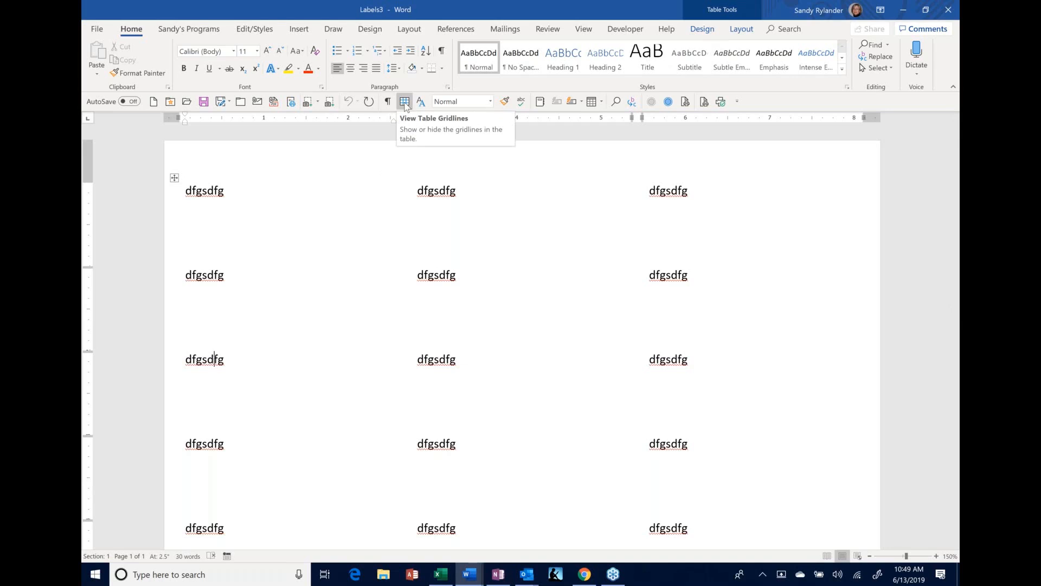
{"action": "left_click", "coordinate": [405, 102]}
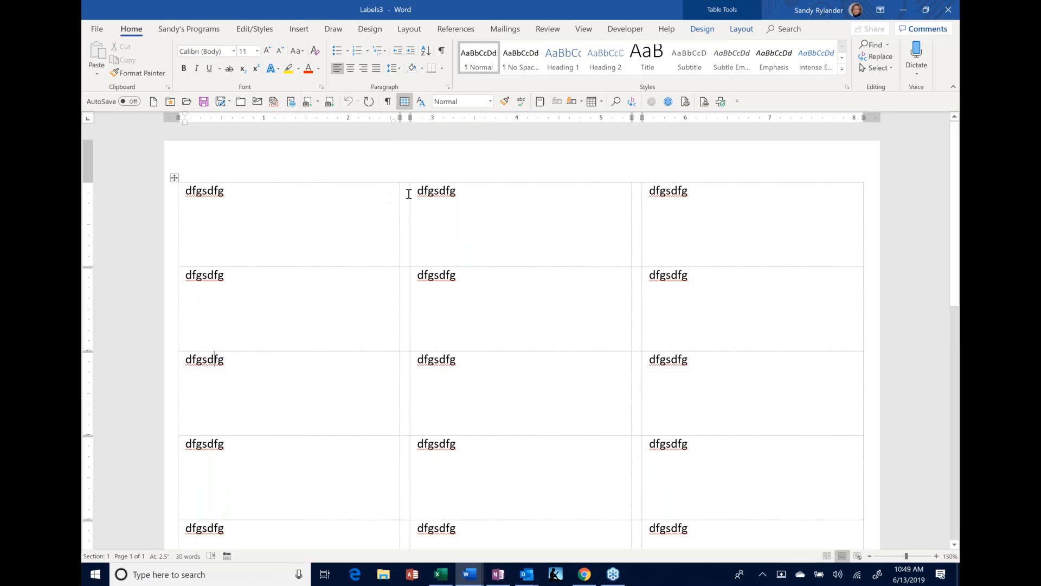
Enter "cvxvx" in the narrow spacer column between the first two labels of the top row and hide the table gridlines.
{"action": "type", "text": "cvxvx"}
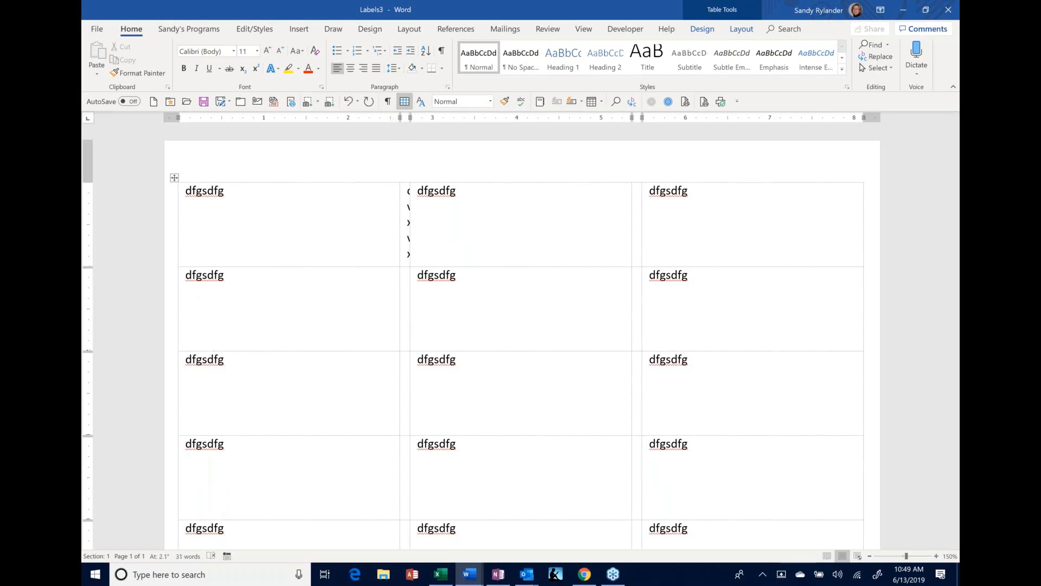
{"action": "key", "text": "ctrl+a"}
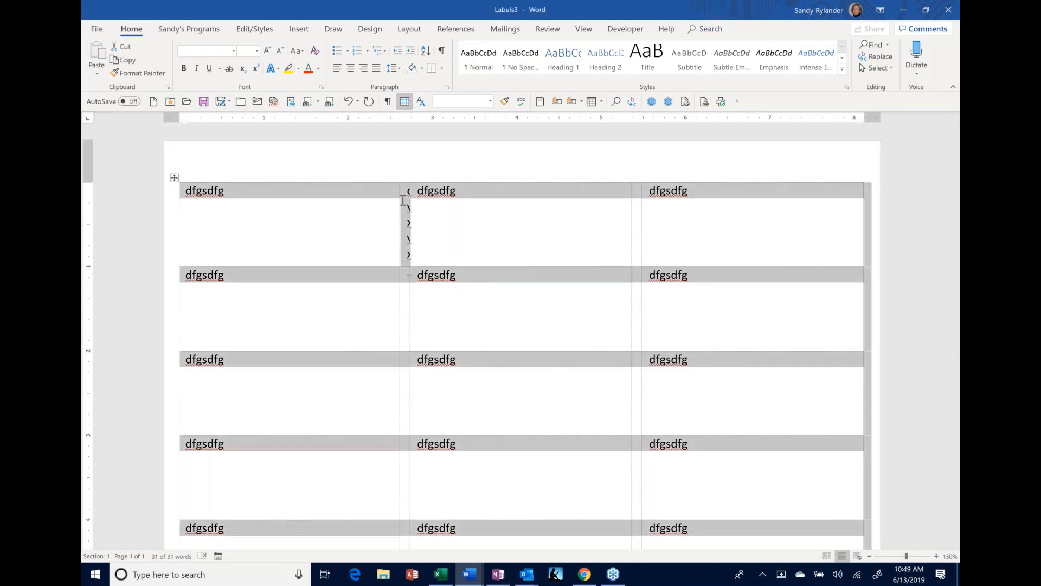
{"action": "left_click", "coordinate": [405, 215]}
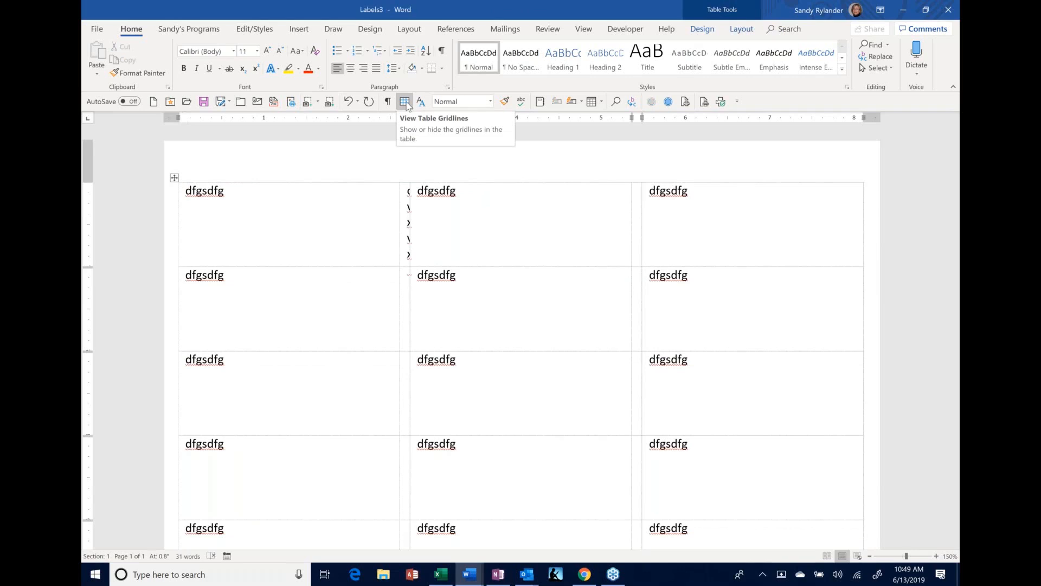
{"action": "left_click", "coordinate": [406, 102]}
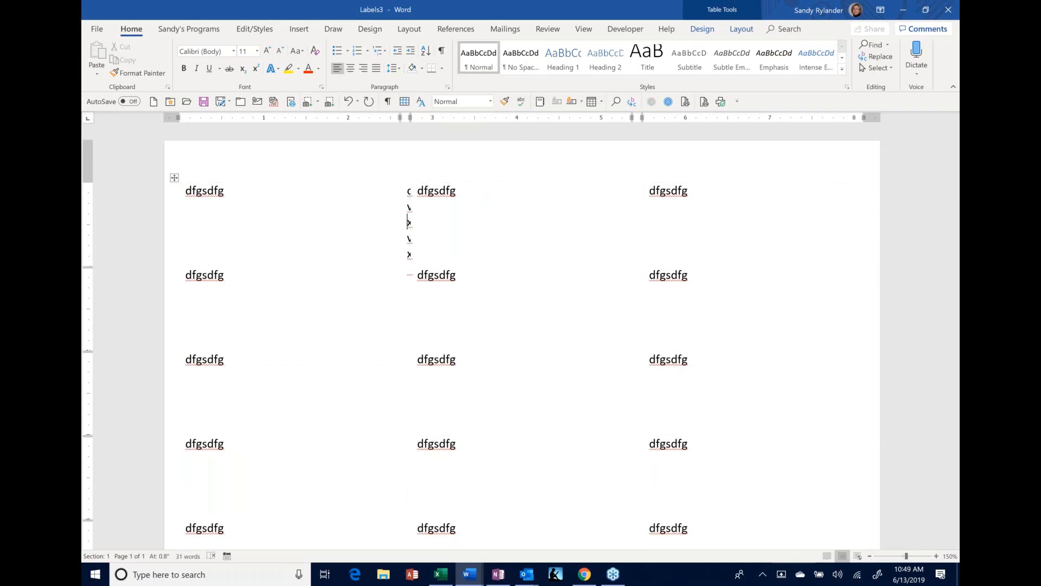
Check the table layout's View Gridlines command for the option to add it to the Quick Access Toolbar.
{"action": "left_click", "coordinate": [705, 32]}
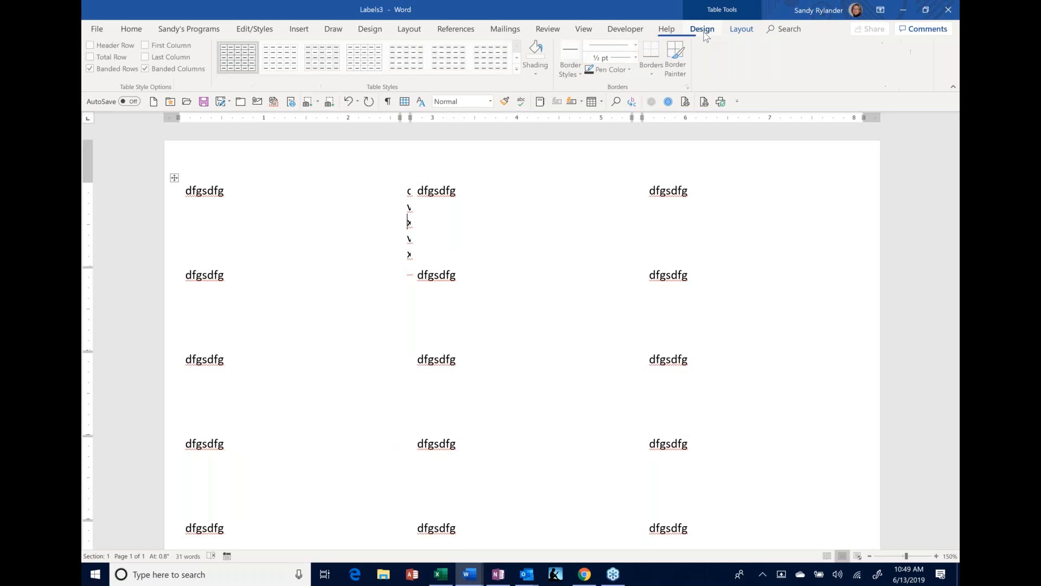
{"action": "left_click", "coordinate": [742, 30]}
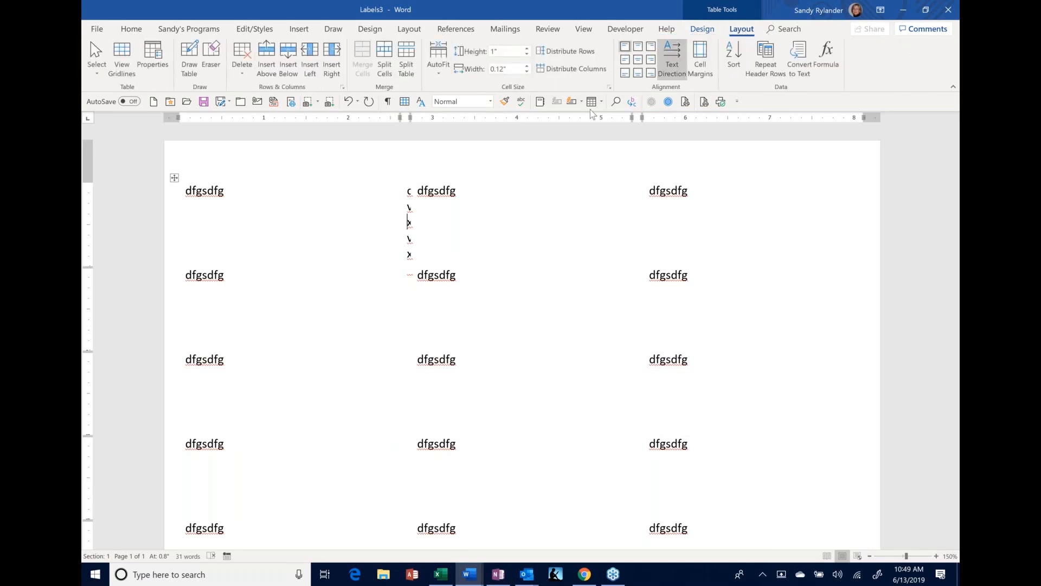
{"action": "right_click", "coordinate": [118, 72]}
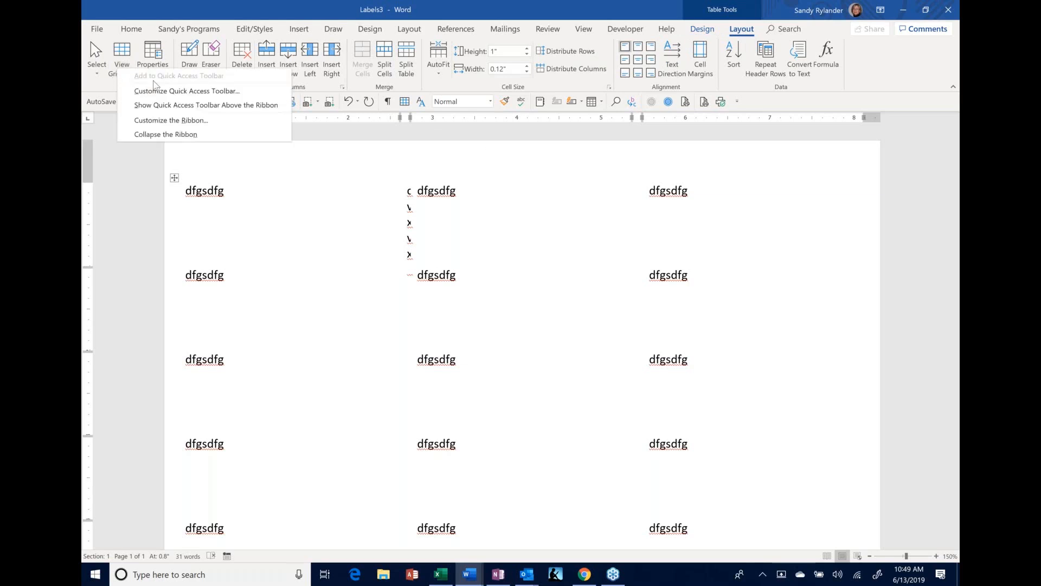
{"action": "left_click", "coordinate": [512, 201]}
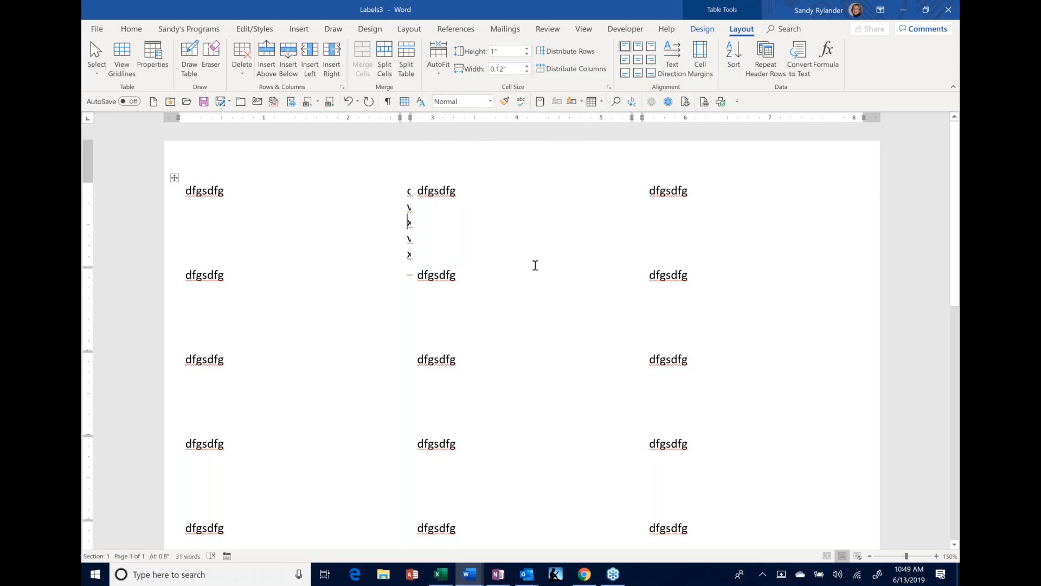
Delete the entire label table and its text, and try Format Painter in the empty document.
{"action": "key", "text": "ctrl+a"}
{"action": "key", "text": "BackSpace"}
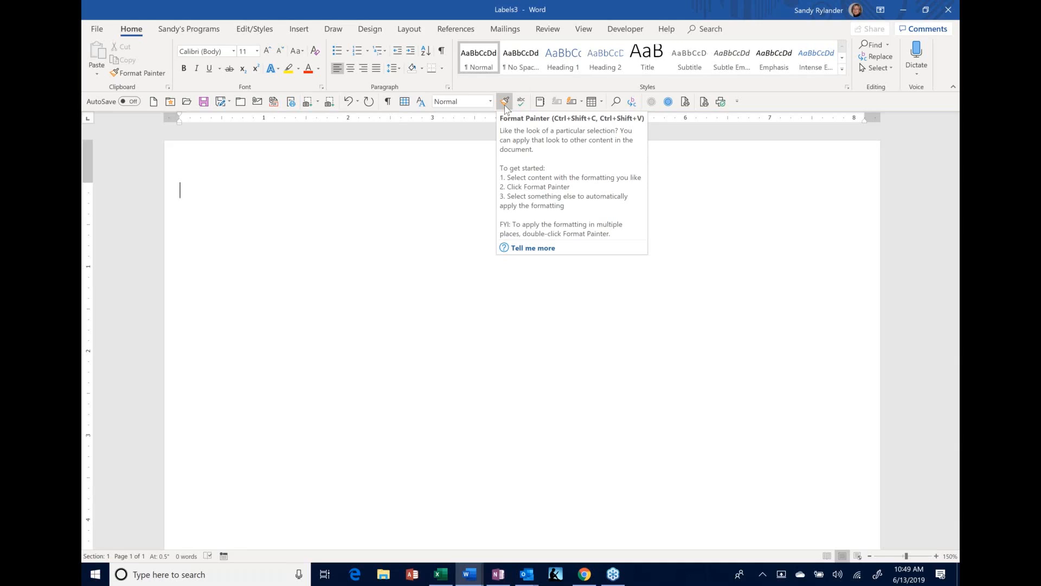
{"action": "left_click", "coordinate": [505, 102]}
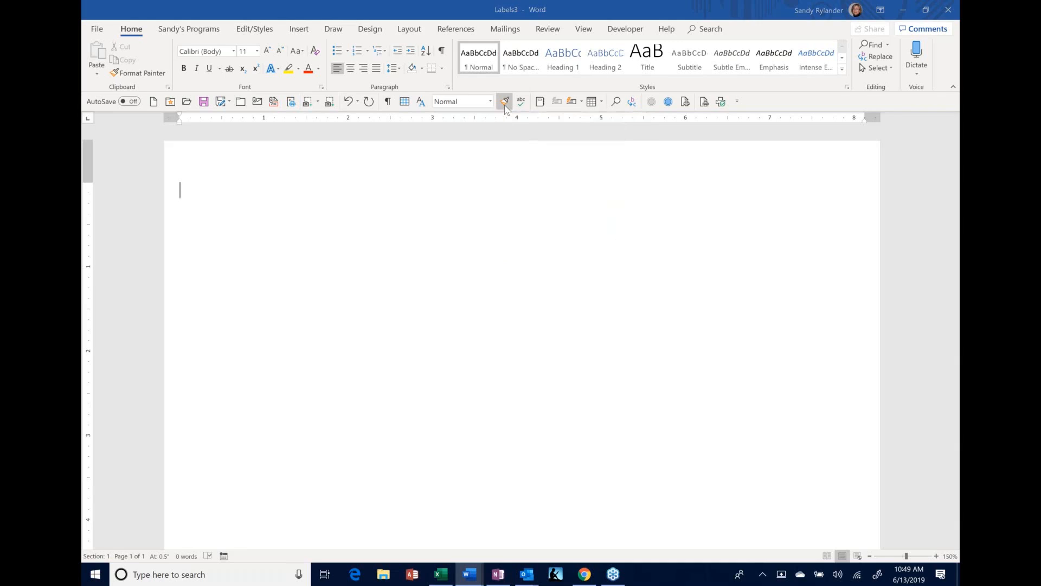
Switch to Word 365 Tips Training.docx and select the "Document Navigation Pane" heading on page 13.
{"action": "key", "text": "alt+Tab"}
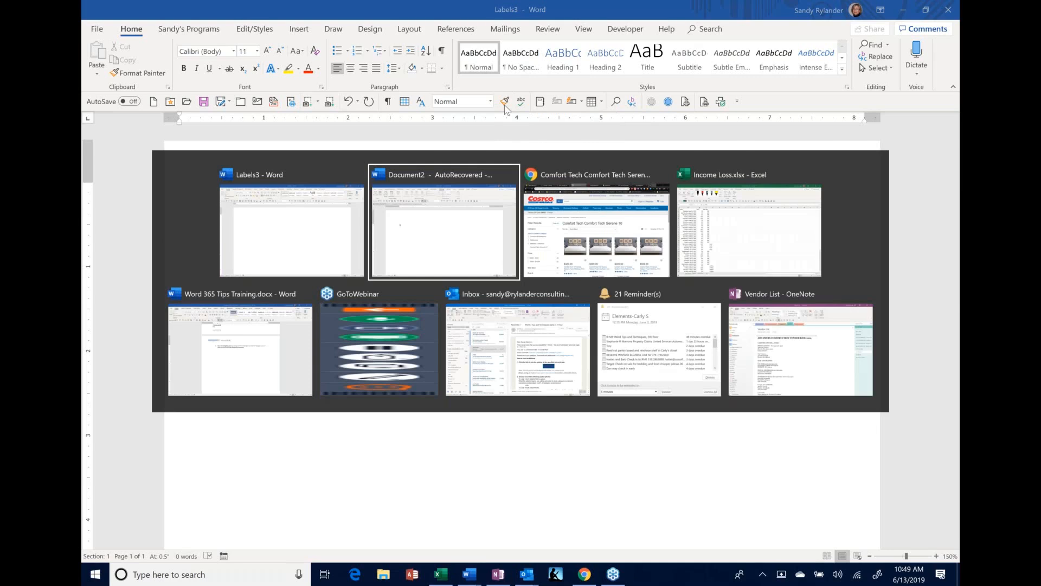
{"action": "key", "text": "alt+Tab"}
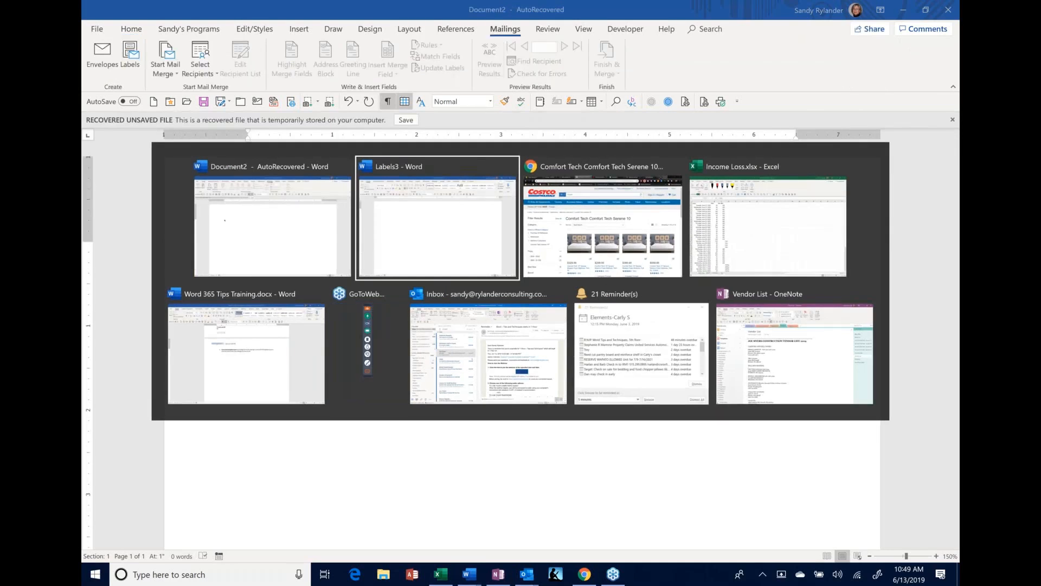
{"action": "key", "text": "Tab"}
{"action": "key", "text": "Tab"}
{"action": "key", "text": "Tab"}
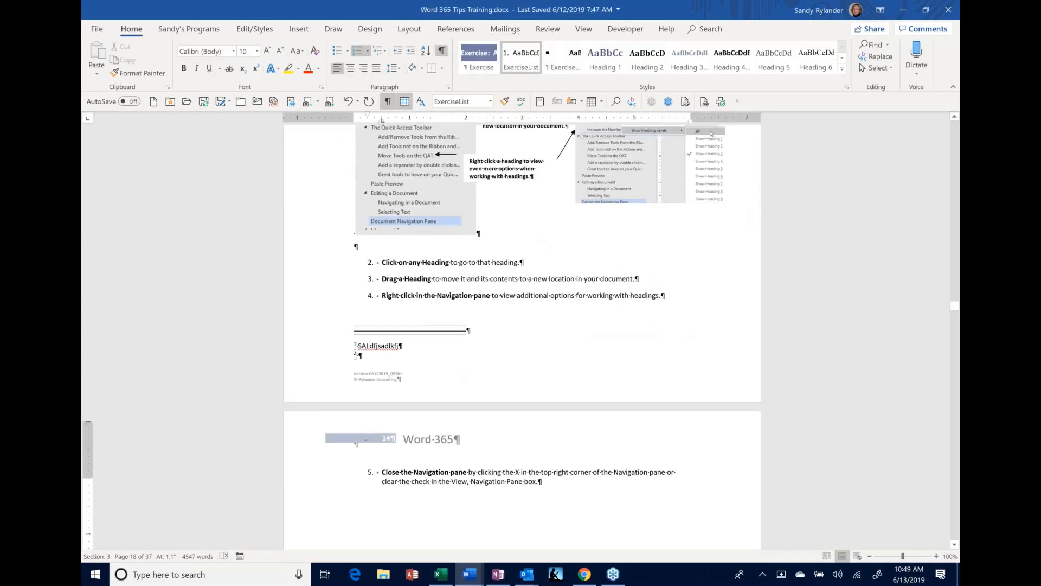
{"action": "scroll", "coordinate": [320, 367], "scroll_direction": "up", "scroll_amount": 10}
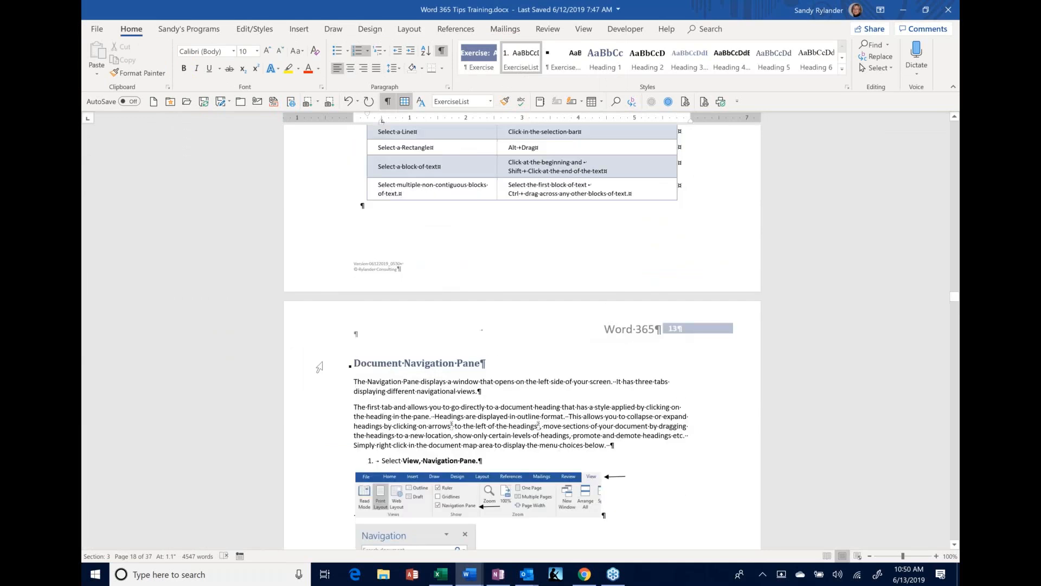
{"action": "left_click", "coordinate": [320, 367]}
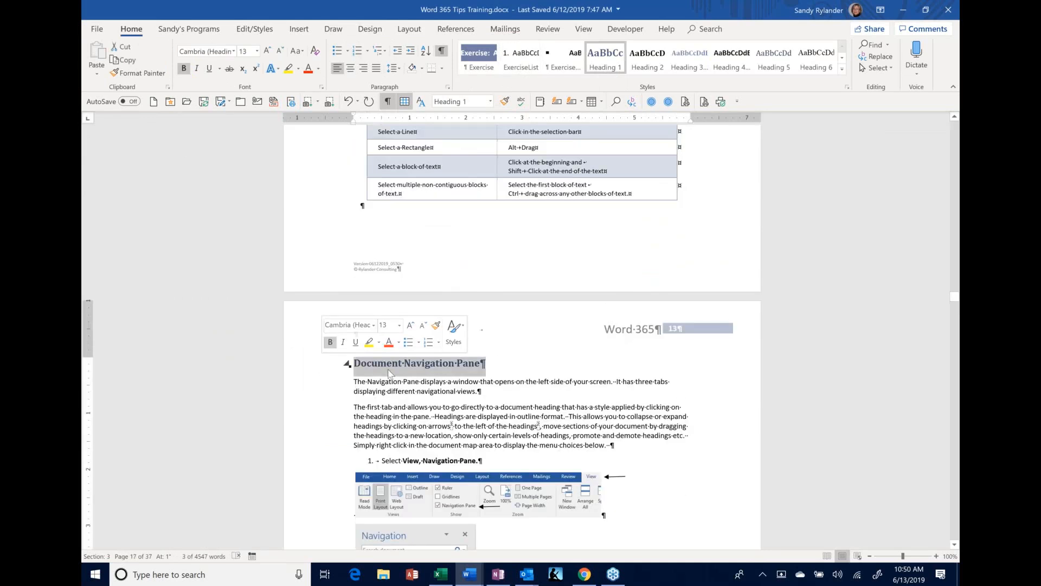
Below item 5 about closing the Navigation pane, add two sample lines, "Asdjflkasdjflksdjflksadjf" and "Klsdfajlkasdjflkasdjflaskdjfasd", with blank paragraphs before each.
{"action": "scroll", "coordinate": [388, 372], "scroll_direction": "down", "scroll_amount": 3}
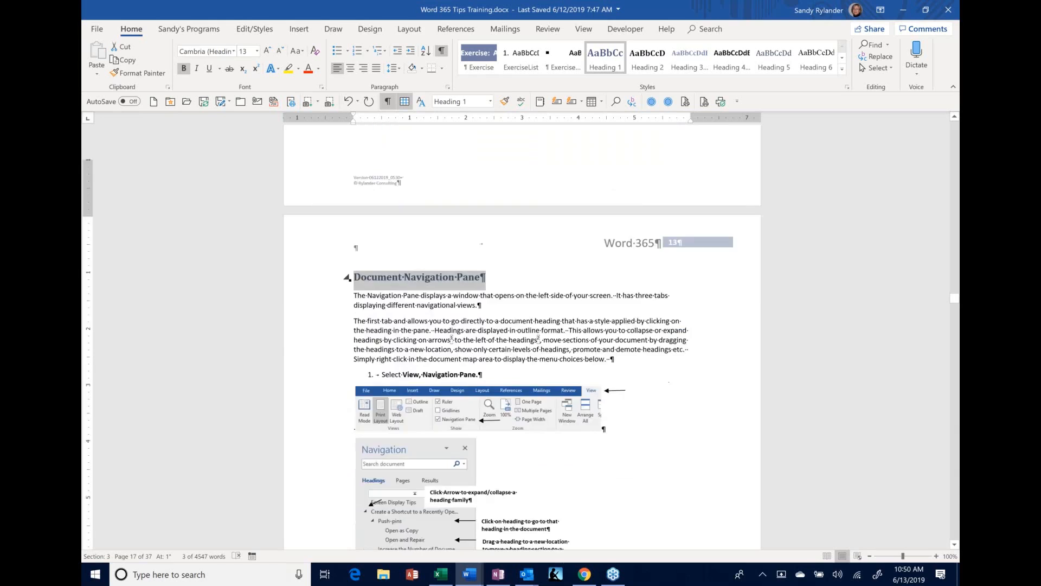
{"action": "scroll", "coordinate": [389, 372], "scroll_direction": "down", "scroll_amount": 3}
{"action": "scroll", "coordinate": [604, 278], "scroll_direction": "down", "scroll_amount": 10}
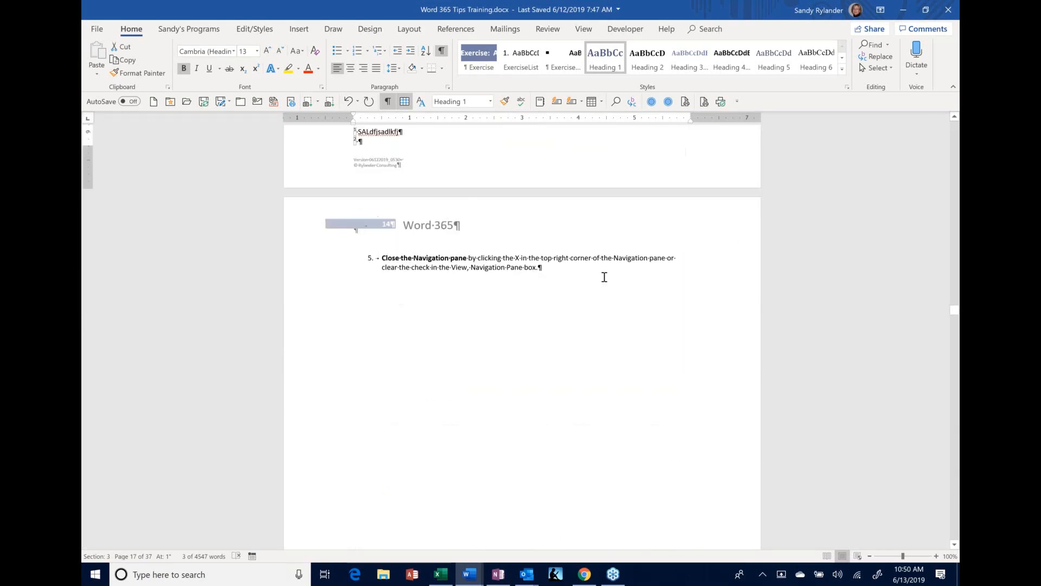
{"action": "left_click", "coordinate": [604, 278]}
{"action": "key", "text": "Return"}
{"action": "key", "text": "Return"}
{"action": "key", "text": "Return"}
{"action": "key", "text": "Return"}
{"action": "key", "text": "Return"}
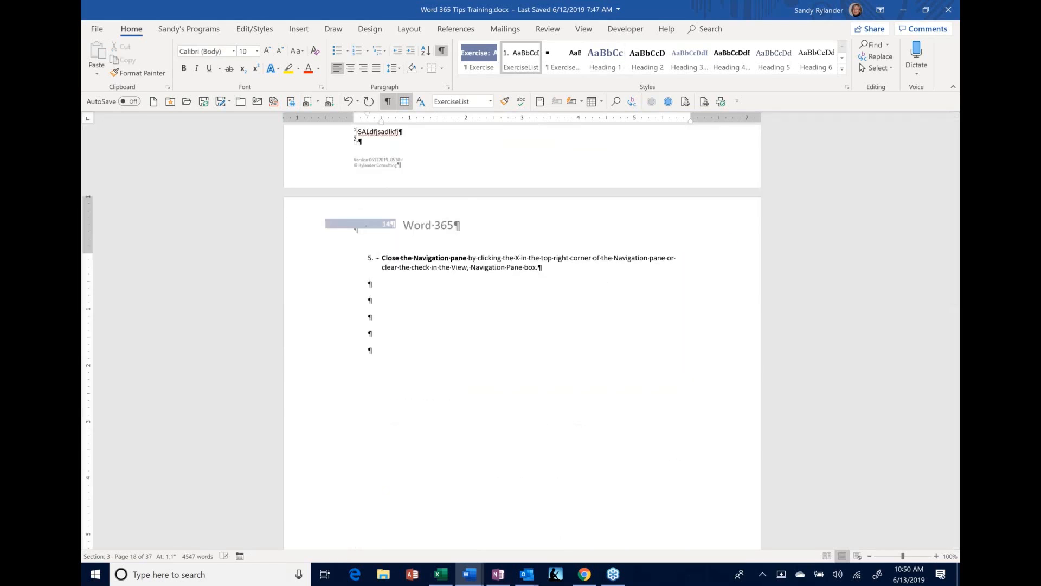
{"action": "type", "text": "asdjflkasdjflksdjflksadjf"}
{"action": "key", "text": "Return"}
{"action": "key", "text": "Return"}
{"action": "key", "text": "Return"}
{"action": "type", "text": "klsdfajlkasdjflkasdjflaskdjfasd"}
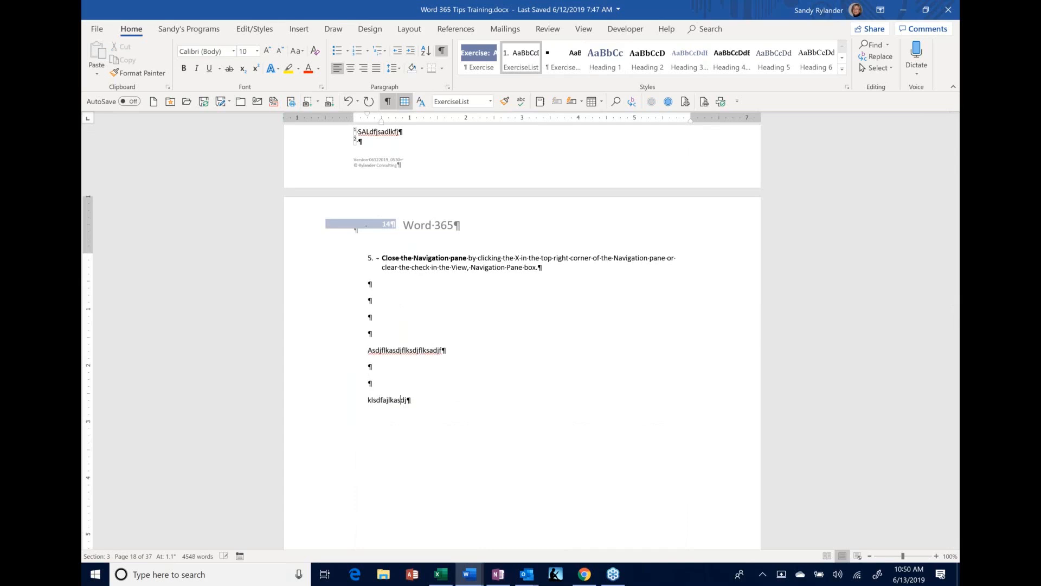
Continue the sample text with the lines "S" and "A", a blank paragraph, and "Sadlk;fjlaskdjfalks;djflaksdjf".
{"action": "key", "text": "Return"}
{"action": "type", "text": "s"}
{"action": "key", "text": "Return"}
{"action": "type", "text": "a"}
{"action": "key", "text": "Return"}
{"action": "key", "text": "Return"}
{"action": "type", "text": "sadlk;fjlaskdjfalks;djflaksdjf"}
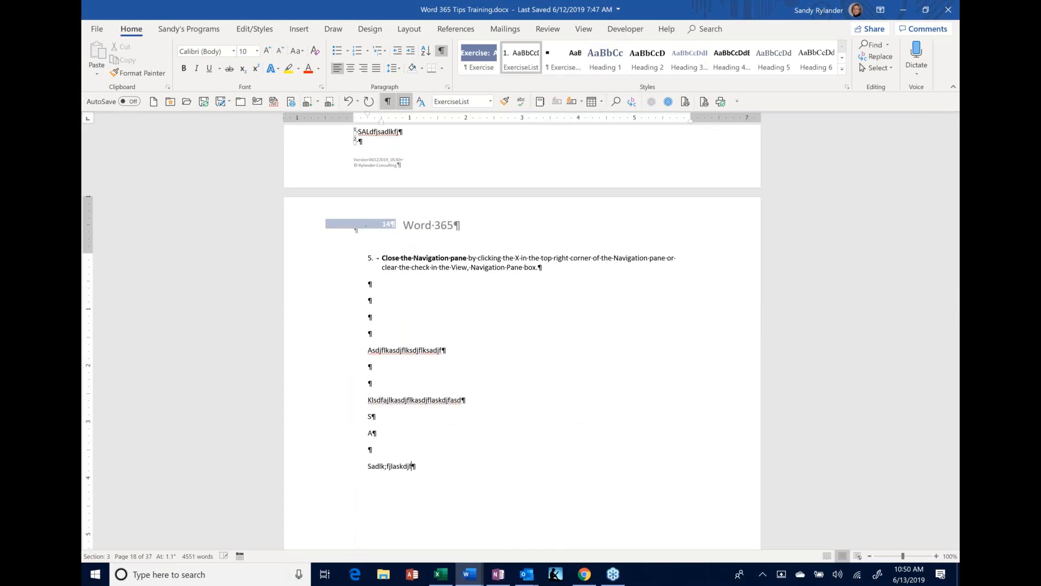
Delete the letter "S" from its paragraph and place the cursor in the "A" line below it.
{"action": "left_click", "coordinate": [365, 423]}
{"action": "left_click", "coordinate": [367, 432]}
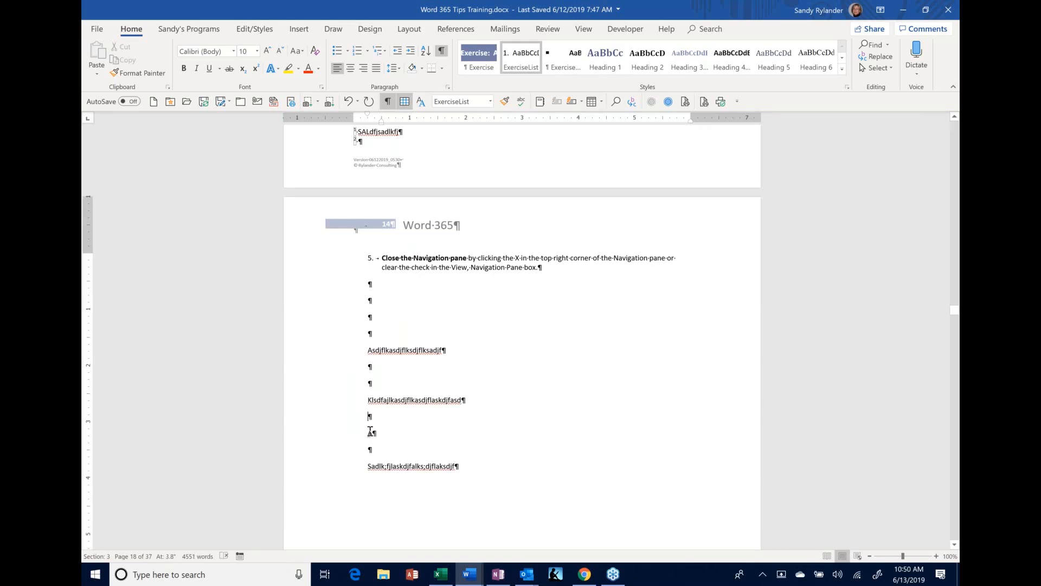
Delete the stray character between the last two dummy text lines on page 14.
{"action": "key", "text": "Delete"}
Copy the formatting of the "Document Navigation Pane" heading onto the line "Asdjflkasdjflksdjflksadjf" with the Format Painter.
{"action": "scroll", "coordinate": [442, 421], "scroll_direction": "up", "scroll_amount": 5}
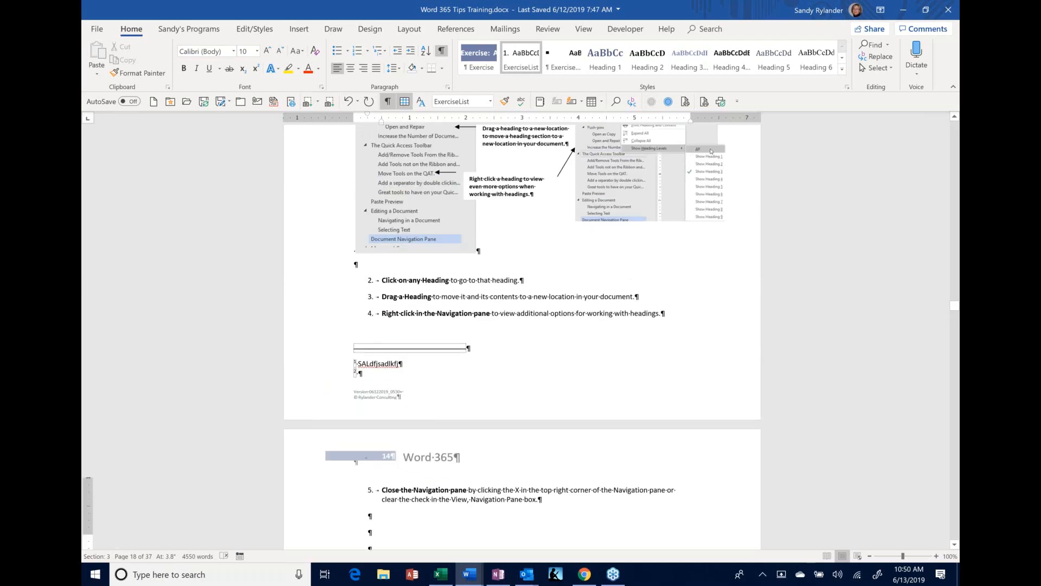
{"action": "scroll", "coordinate": [522, 333], "scroll_direction": "up", "scroll_amount": 6}
{"action": "scroll", "coordinate": [316, 230], "scroll_direction": "up", "scroll_amount": 1}
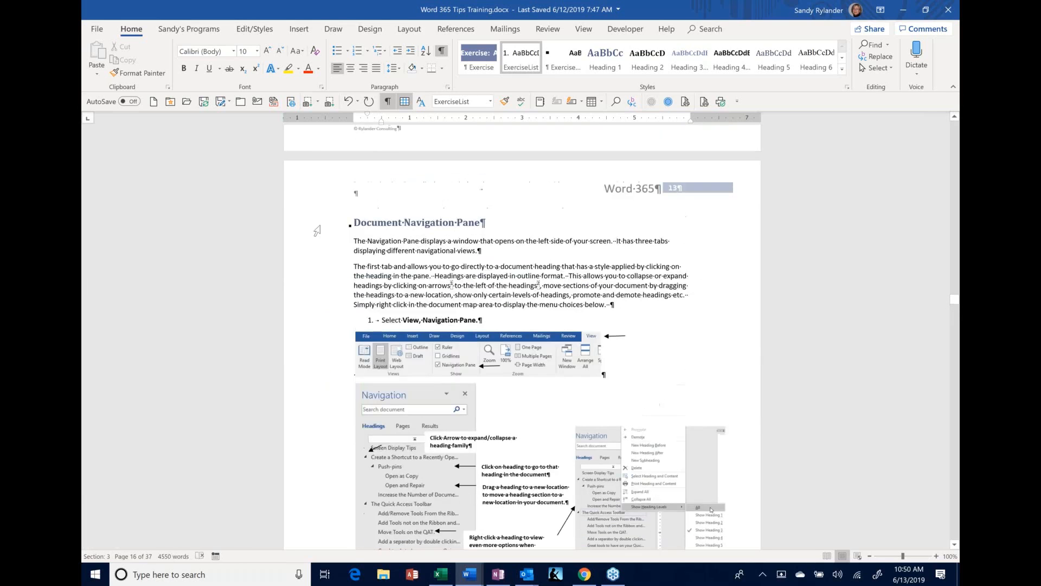
{"action": "left_click", "coordinate": [317, 231]}
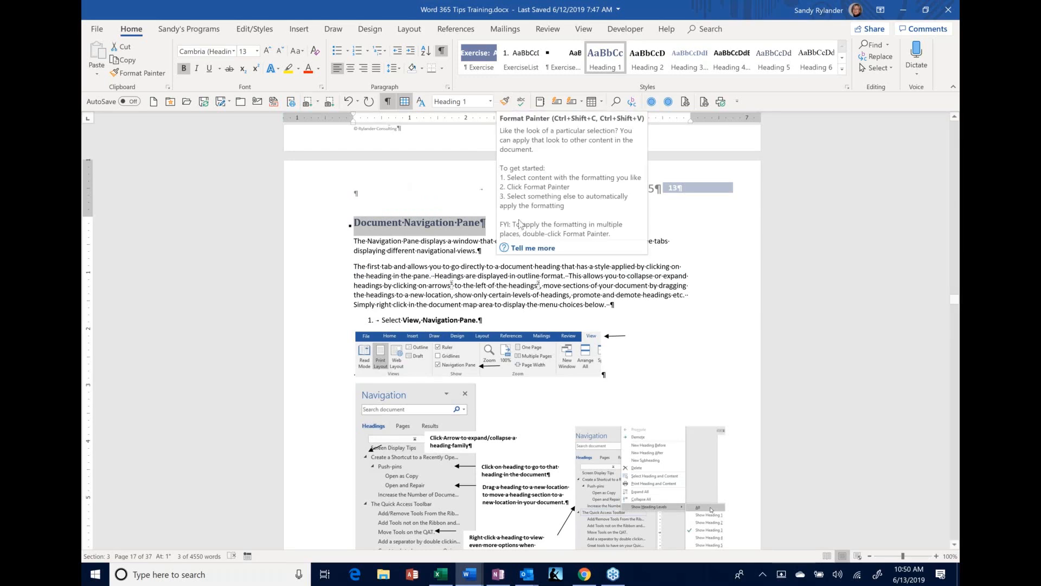
{"action": "left_click", "coordinate": [523, 226]}
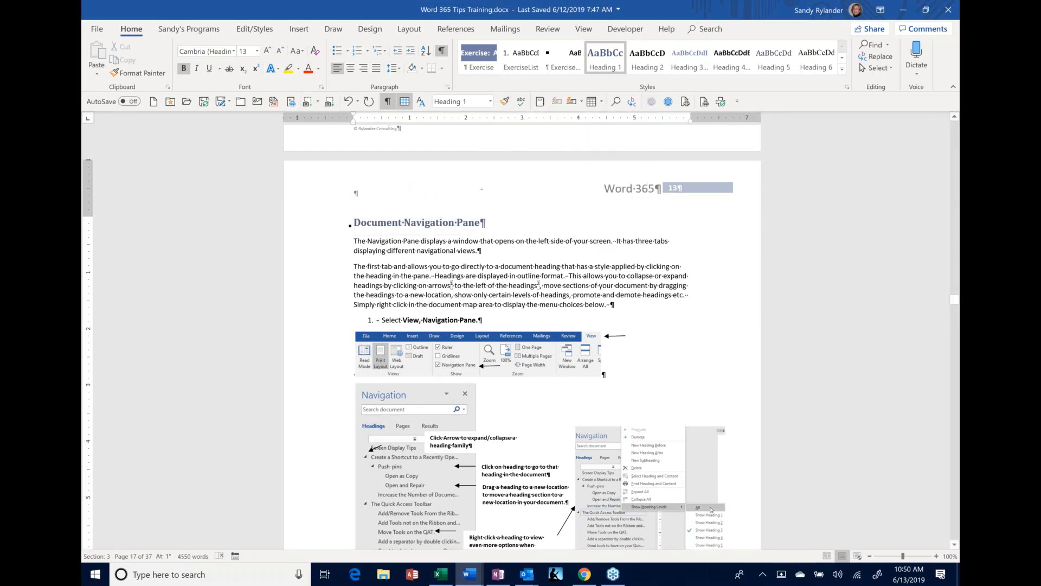
{"action": "left_click", "coordinate": [326, 230]}
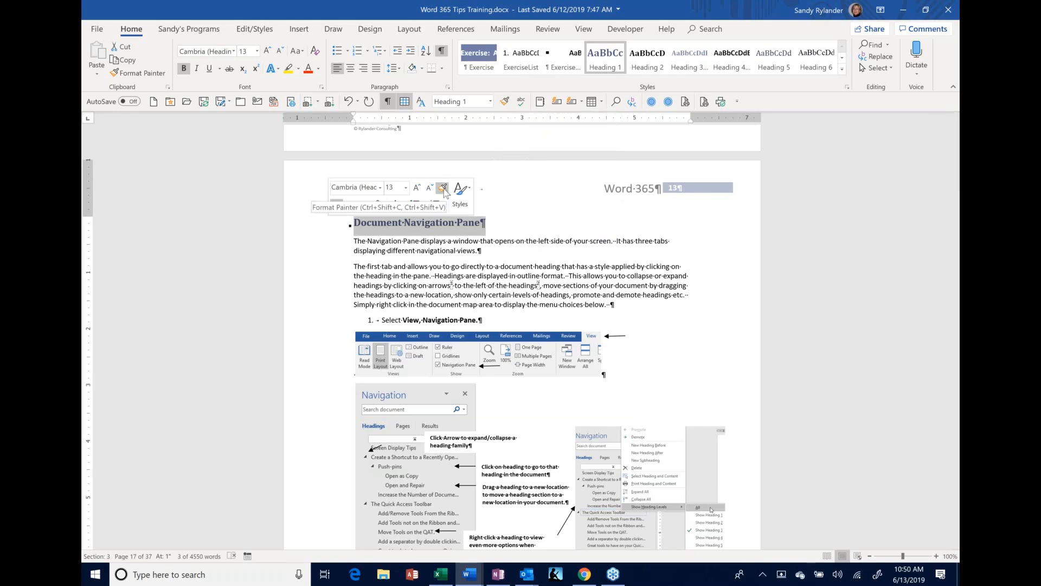
{"action": "left_click", "coordinate": [444, 189]}
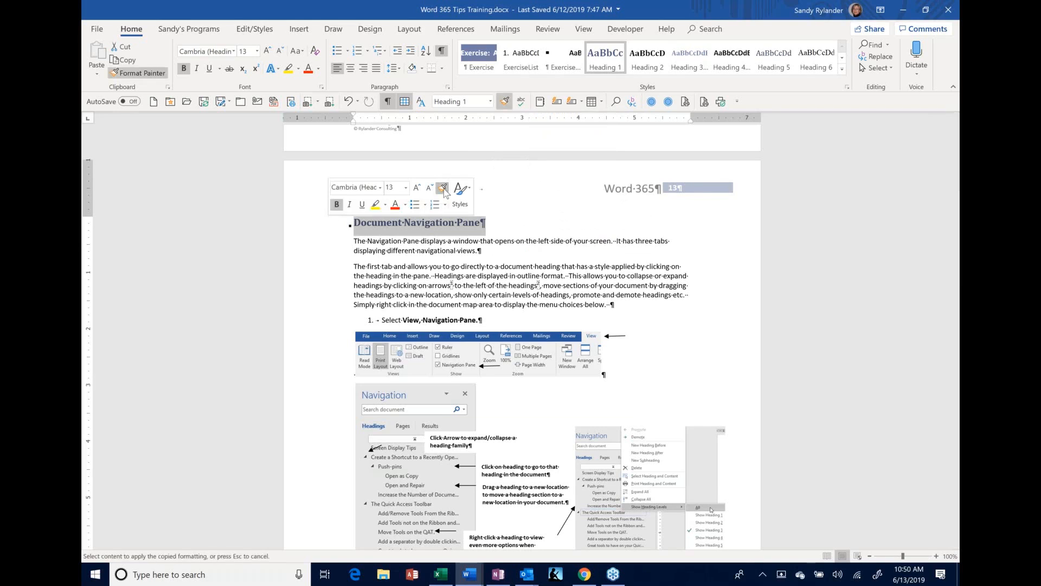
{"action": "scroll", "coordinate": [338, 300], "scroll_direction": "down", "scroll_amount": 15}
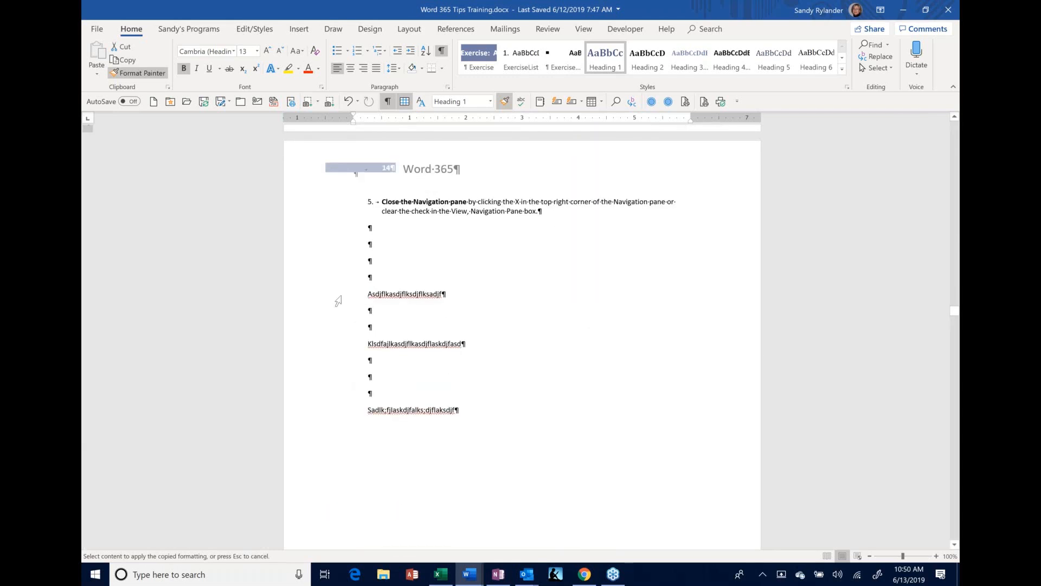
{"action": "left_click", "coordinate": [338, 297]}
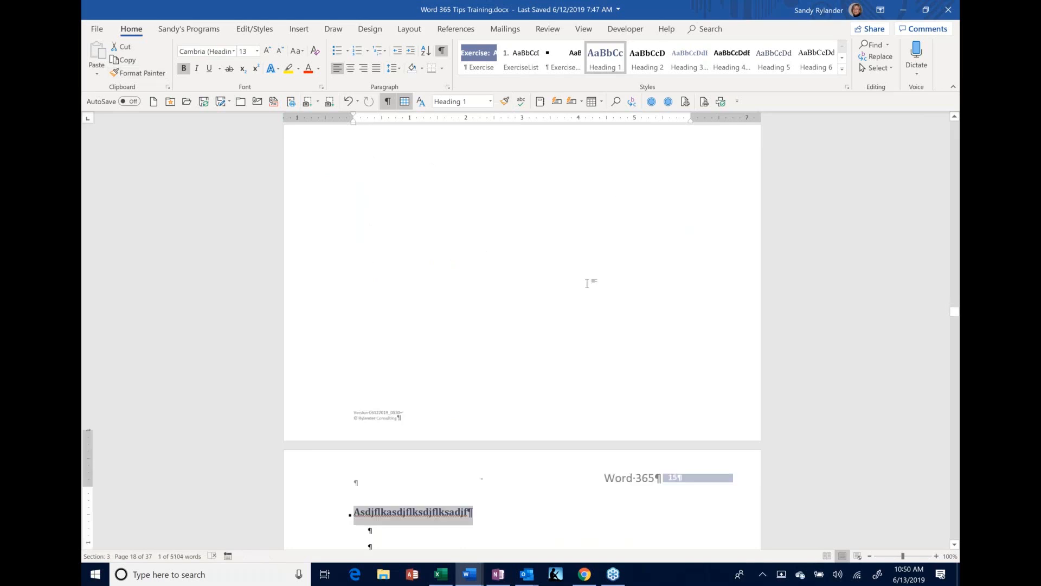
{"action": "scroll", "coordinate": [587, 283], "scroll_direction": "down", "scroll_amount": 5}
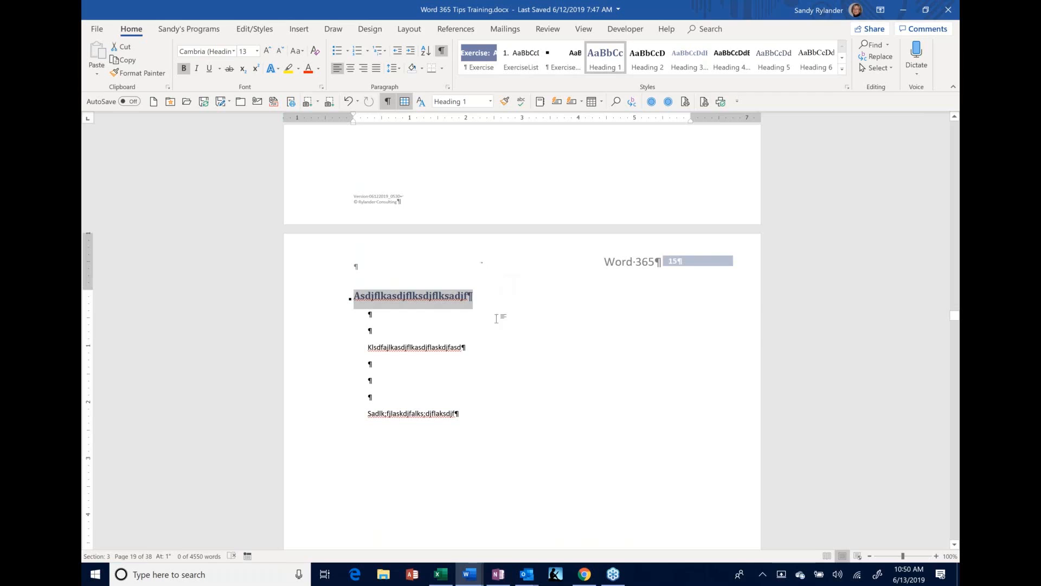
Copy the "Asdjflkasdjflksdjflksadjf" heading's formatting onto both remaining dummy text lines with a locked Format Painter, turning it off when done.
{"action": "mouse_move", "coordinate": [469, 294]}
{"action": "left_click", "coordinate": [504, 102]}
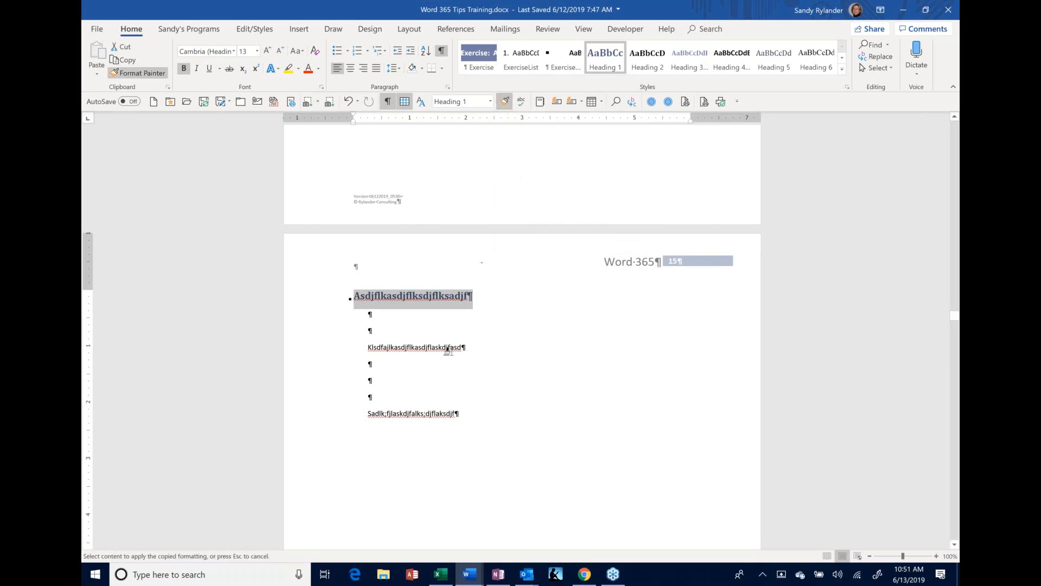
{"action": "left_click", "coordinate": [346, 353]}
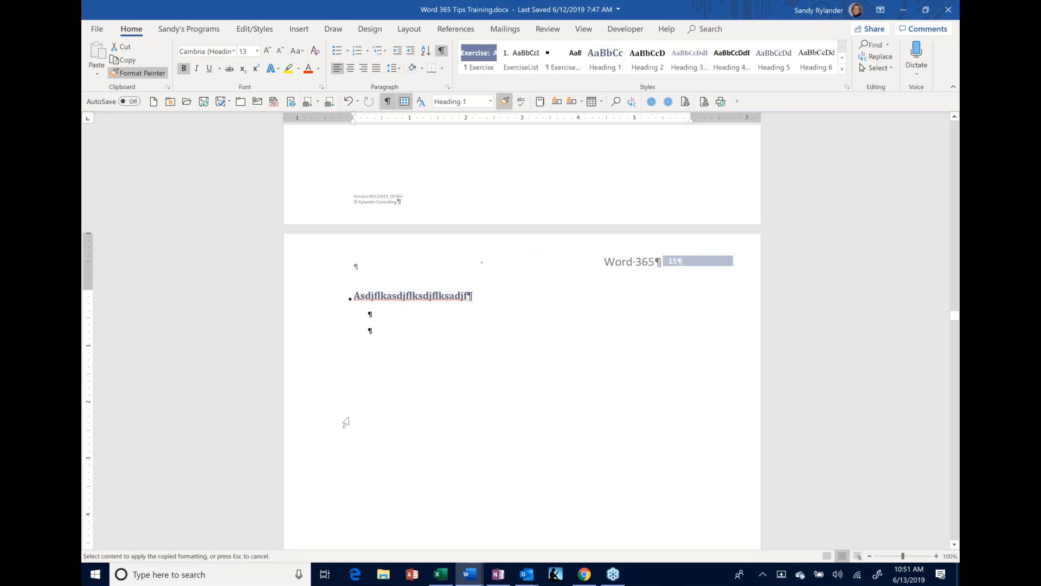
{"action": "scroll", "coordinate": [351, 404], "scroll_direction": "down", "scroll_amount": 1}
{"action": "scroll", "coordinate": [350, 402], "scroll_direction": "down", "scroll_amount": 14}
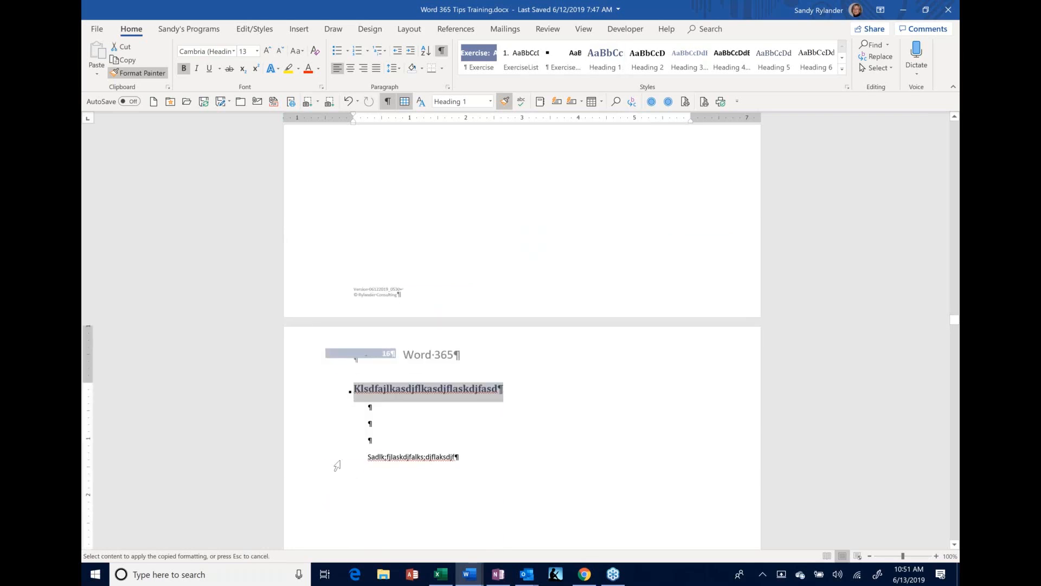
{"action": "left_click", "coordinate": [343, 459]}
{"action": "scroll", "coordinate": [345, 442], "scroll_direction": "down", "scroll_amount": 6}
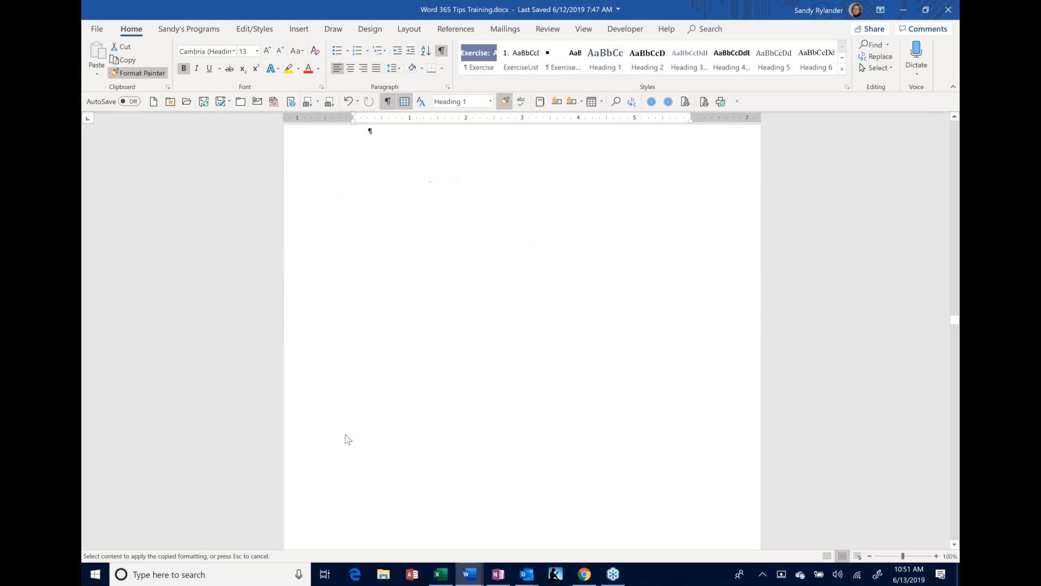
{"action": "scroll", "coordinate": [347, 439], "scroll_direction": "down", "scroll_amount": 5}
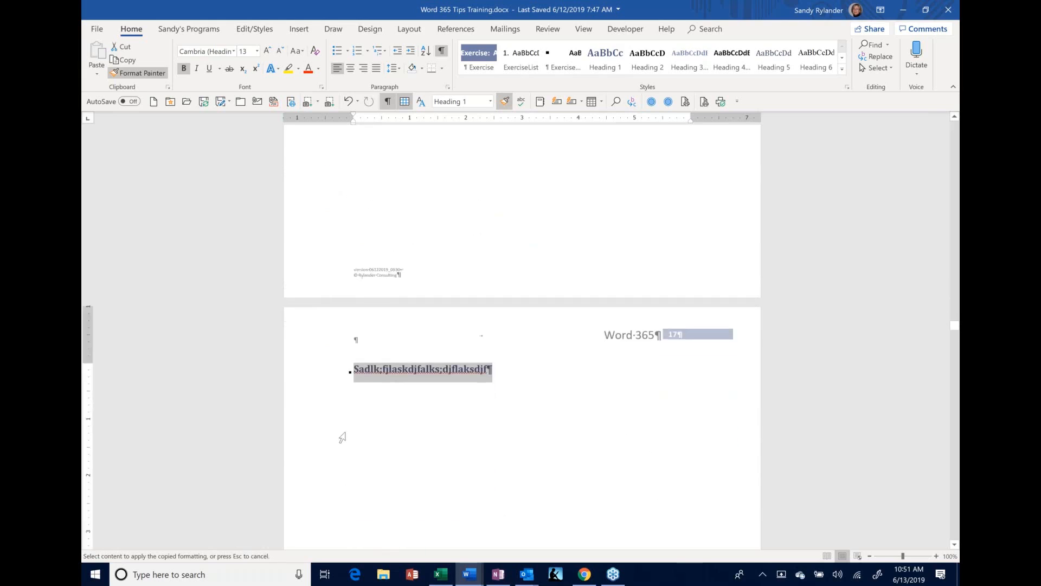
{"action": "scroll", "coordinate": [347, 439], "scroll_direction": "up", "scroll_amount": 3}
{"action": "scroll", "coordinate": [348, 433], "scroll_direction": "down", "scroll_amount": 6}
{"action": "scroll", "coordinate": [348, 433], "scroll_direction": "up", "scroll_amount": 7}
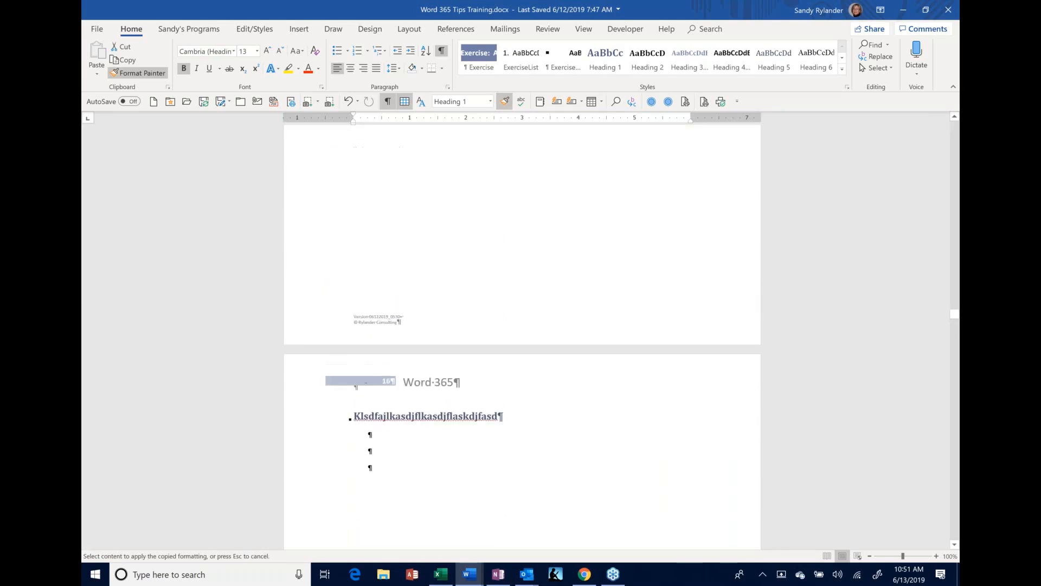
{"action": "scroll", "coordinate": [342, 430], "scroll_direction": "down", "scroll_amount": 7}
{"action": "scroll", "coordinate": [409, 328], "scroll_direction": "up", "scroll_amount": 3}
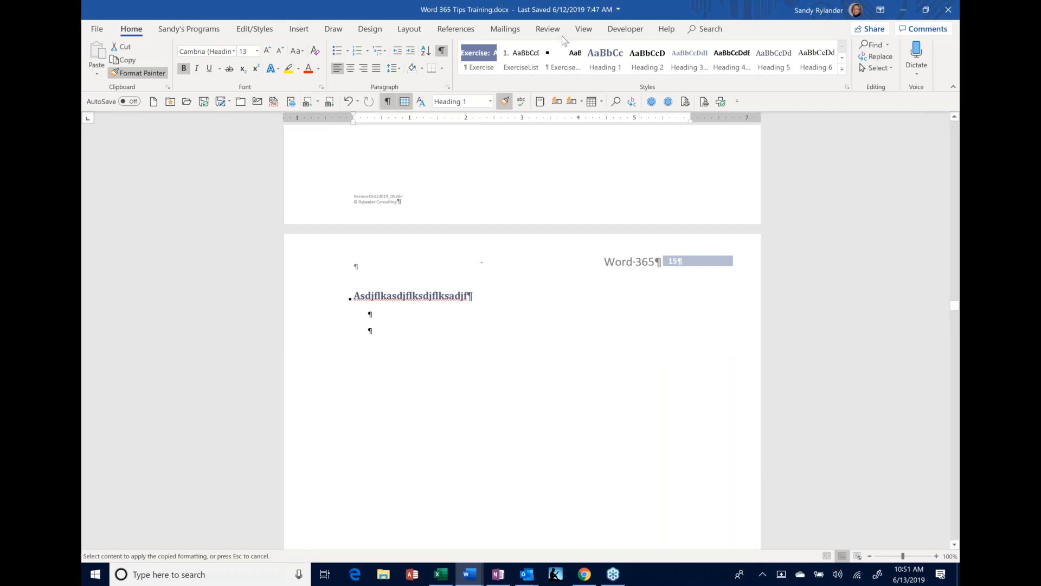
{"action": "key", "text": "Escape"}
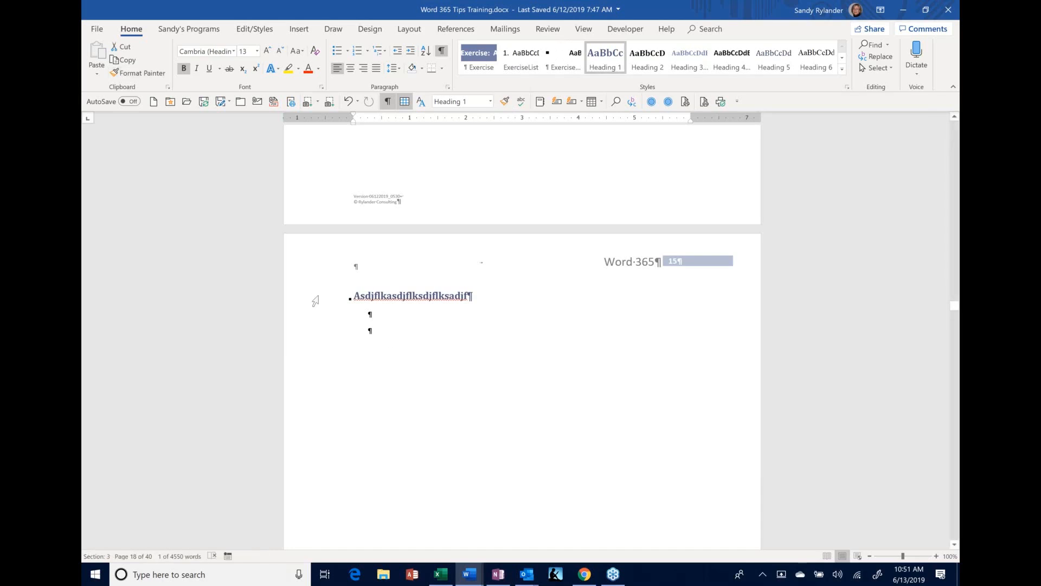
Centre the heading "Asdjflkasdjflksdjflksadjf" and enter "adfasdfasdfsadfasdf" on the second empty line below it.
{"action": "left_click", "coordinate": [370, 303]}
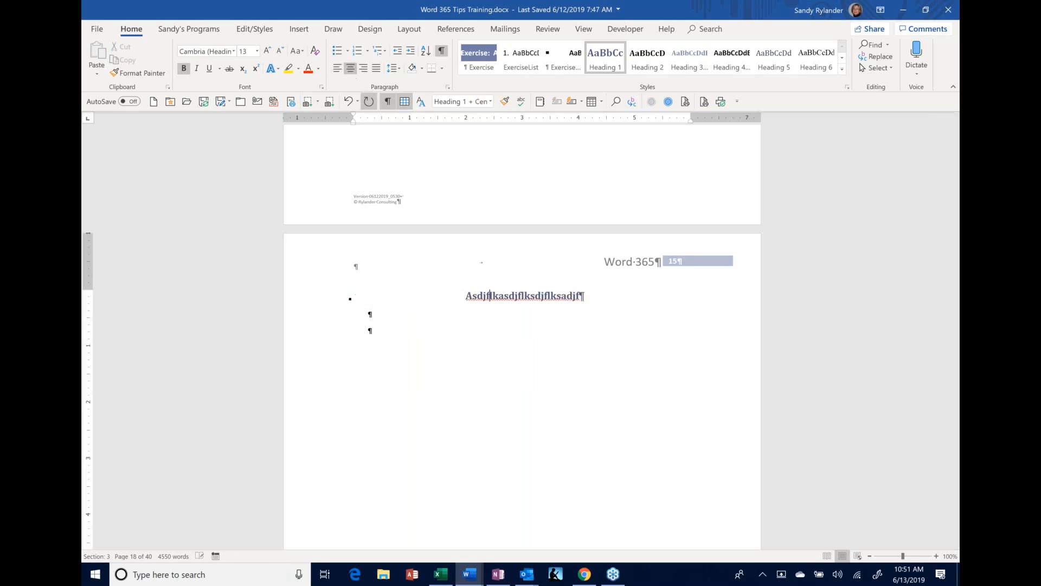
{"action": "left_click", "coordinate": [350, 68]}
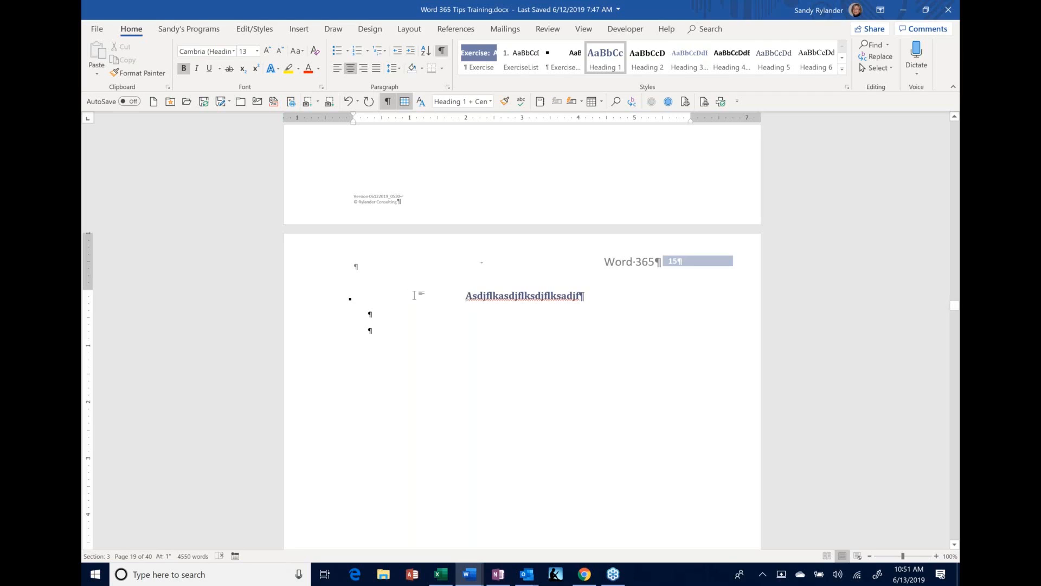
{"action": "left_click", "coordinate": [387, 332]}
{"action": "type", "text": "adfasdfasdfsadfasdf"}
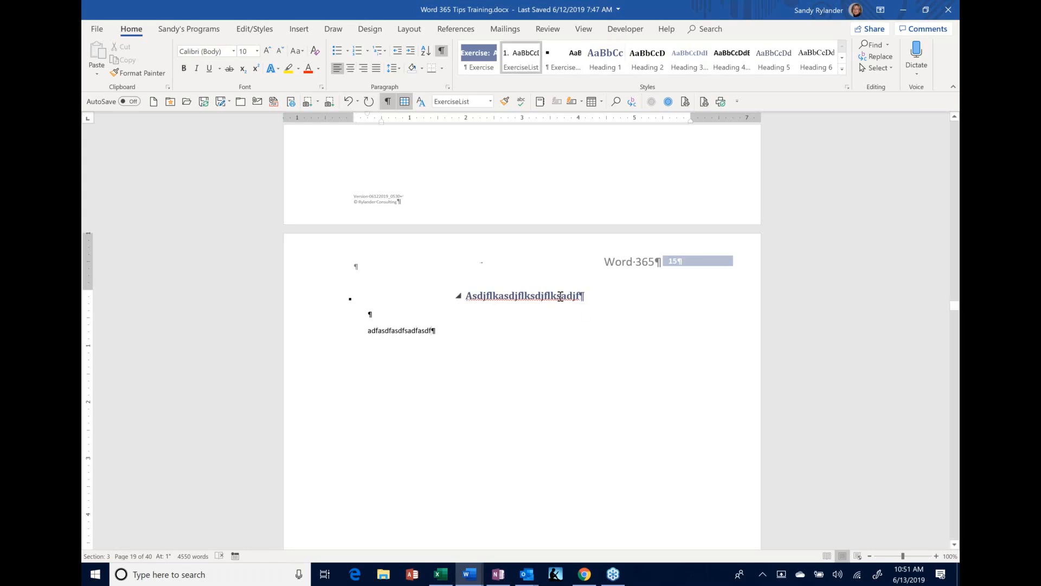
Copy the formatting of only the first part of the centred heading, without its paragraph mark, onto the line "adfasdfasdfsadfasdf".
{"action": "left_click", "coordinate": [575, 296]}
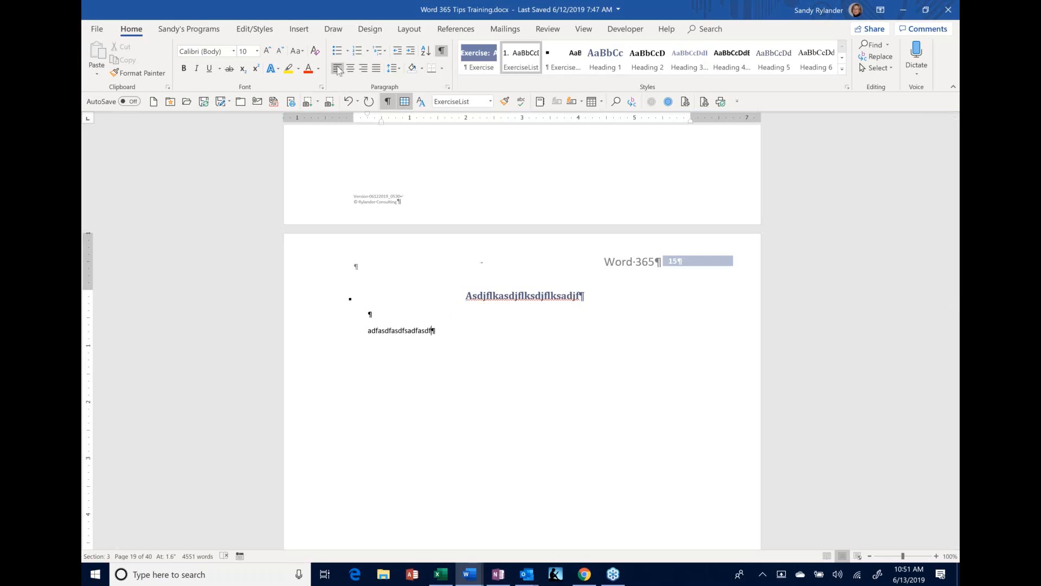
{"action": "left_click", "coordinate": [592, 296]}
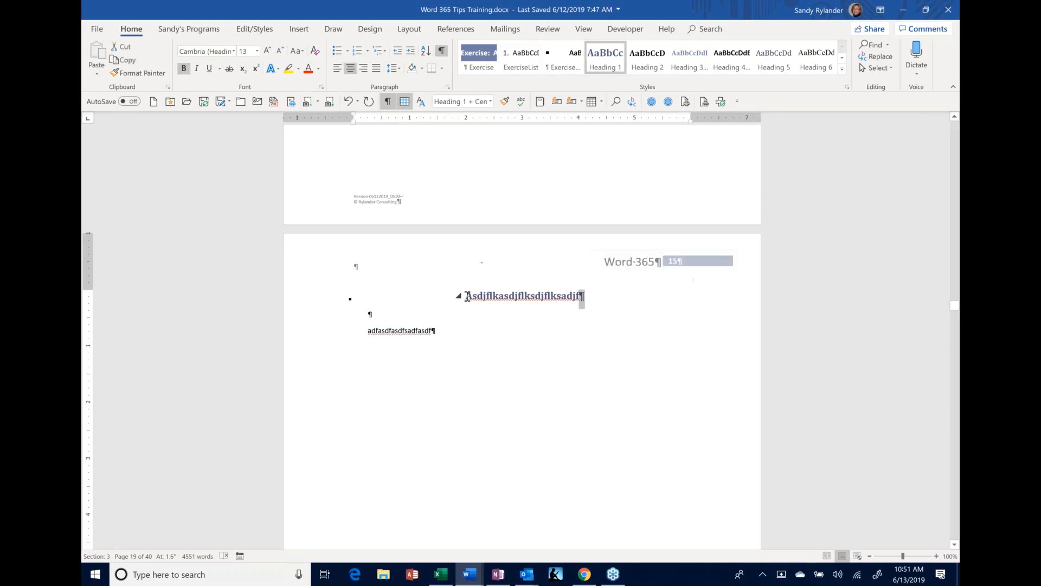
{"action": "left_click_drag", "start_coordinate": [467, 297], "coordinate": [535, 297]}
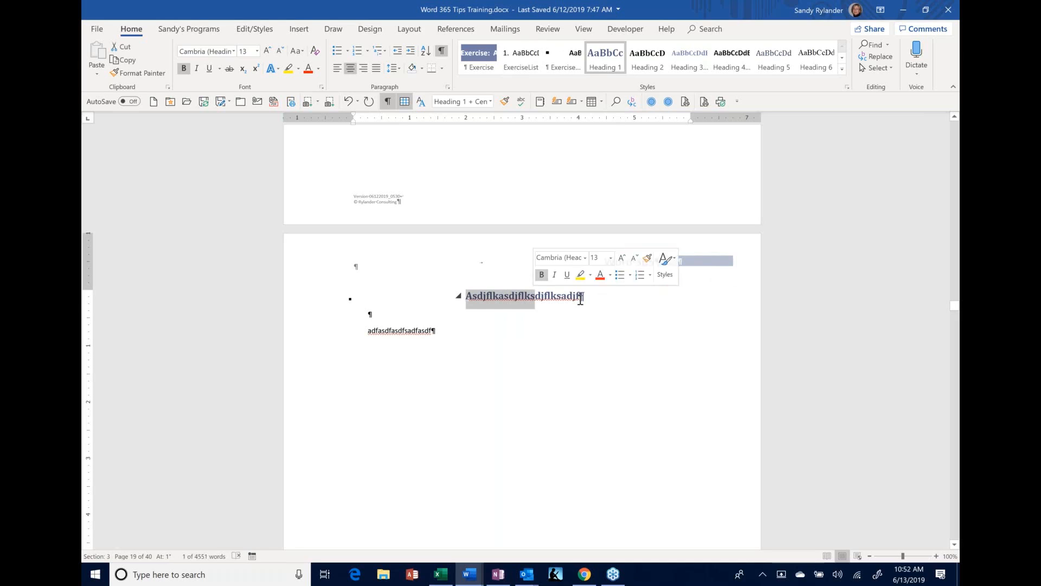
{"action": "left_click", "coordinate": [646, 260]}
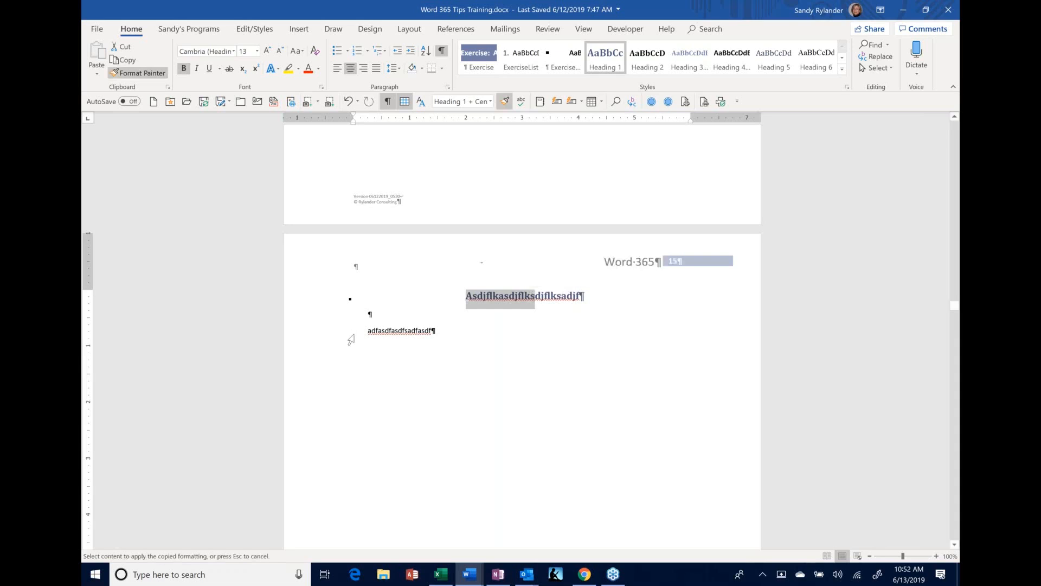
{"action": "left_click", "coordinate": [350, 332]}
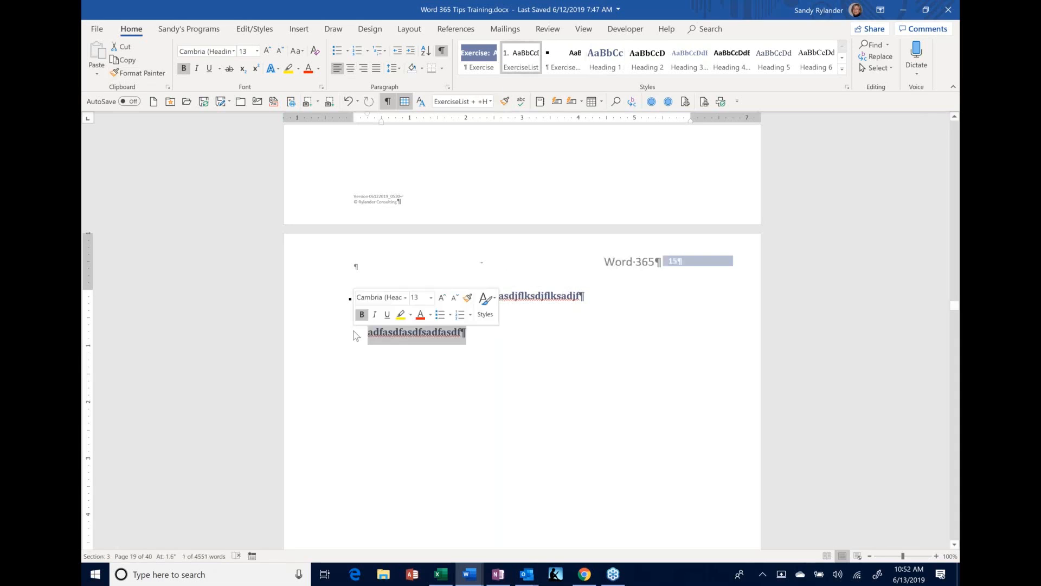
{"action": "left_click", "coordinate": [467, 299]}
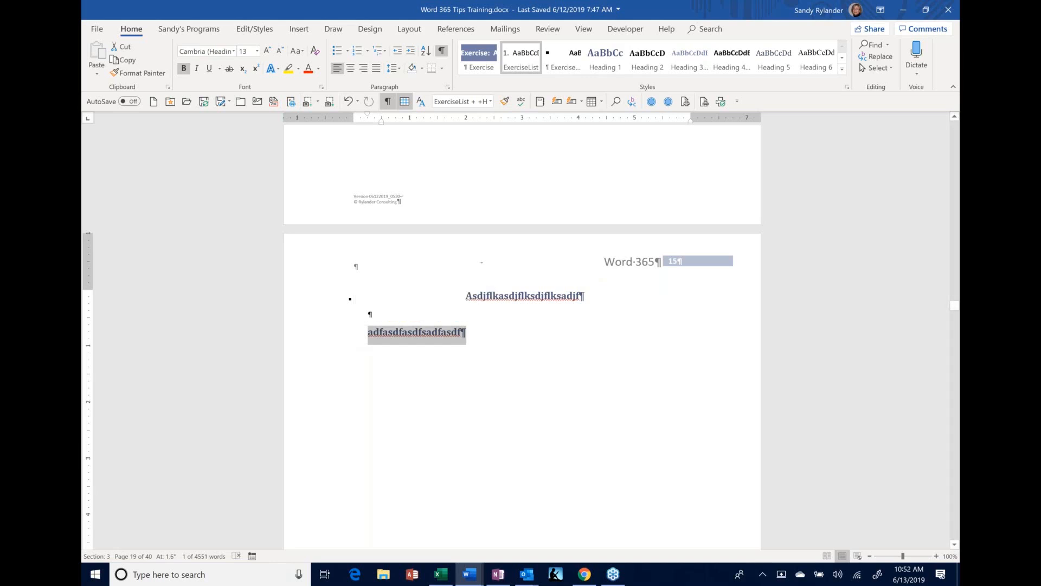
{"action": "left_click", "coordinate": [371, 314]}
Copy the formatting of the entire centred heading, including its paragraph mark, onto the line "adfasdfasdfsadfasdf".
{"action": "left_click", "coordinate": [327, 300]}
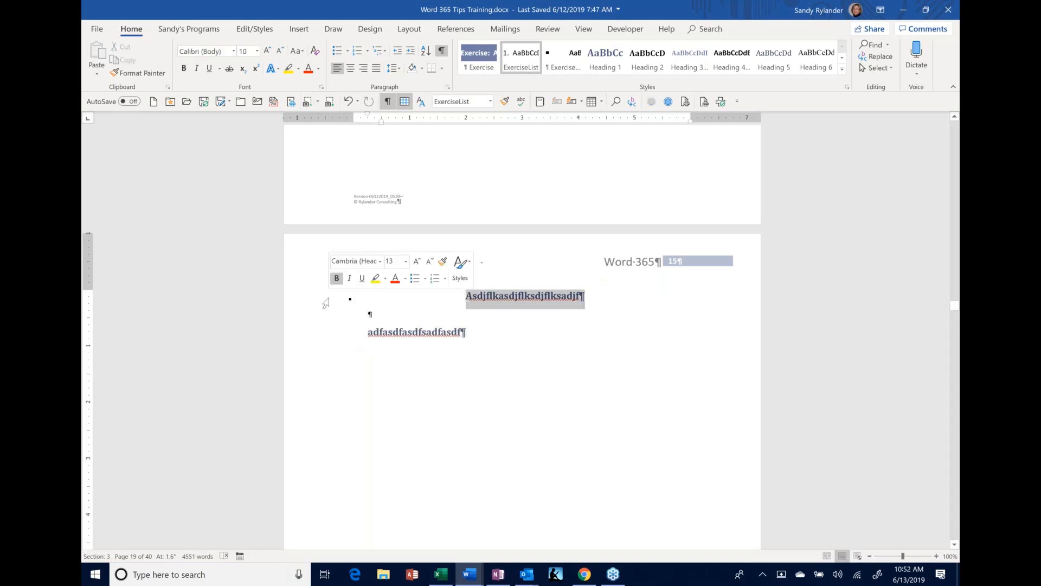
{"action": "left_click", "coordinate": [442, 263]}
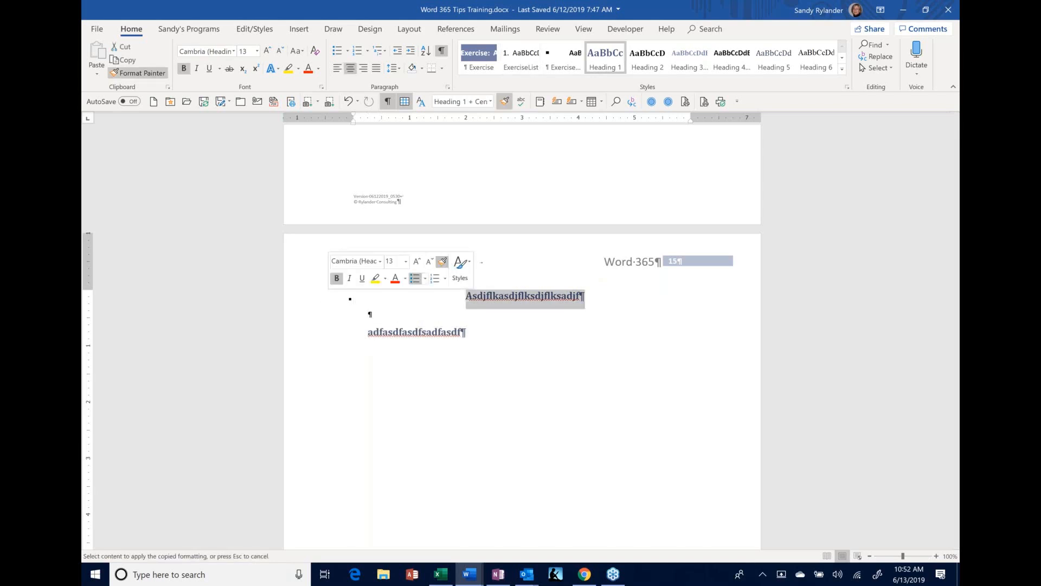
{"action": "left_click", "coordinate": [298, 341]}
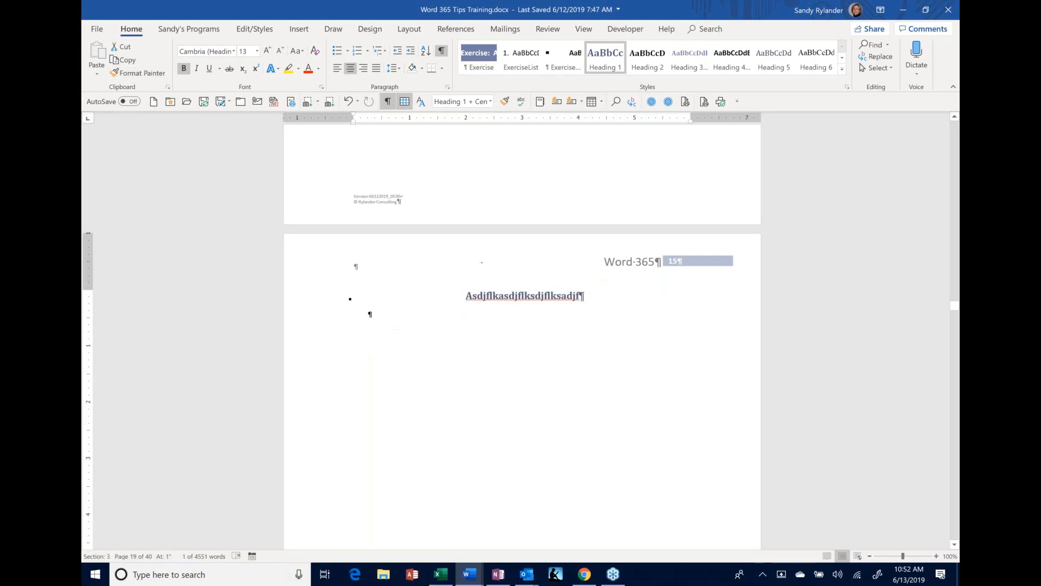
{"action": "scroll", "coordinate": [597, 313], "scroll_direction": "down", "scroll_amount": 8}
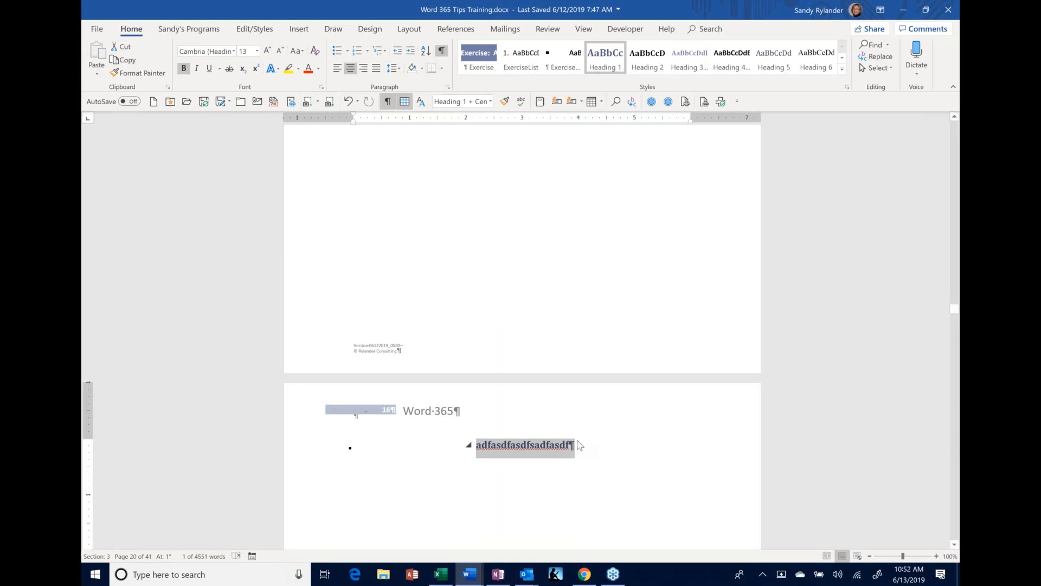
{"action": "scroll", "coordinate": [575, 439], "scroll_direction": "up", "scroll_amount": 10}
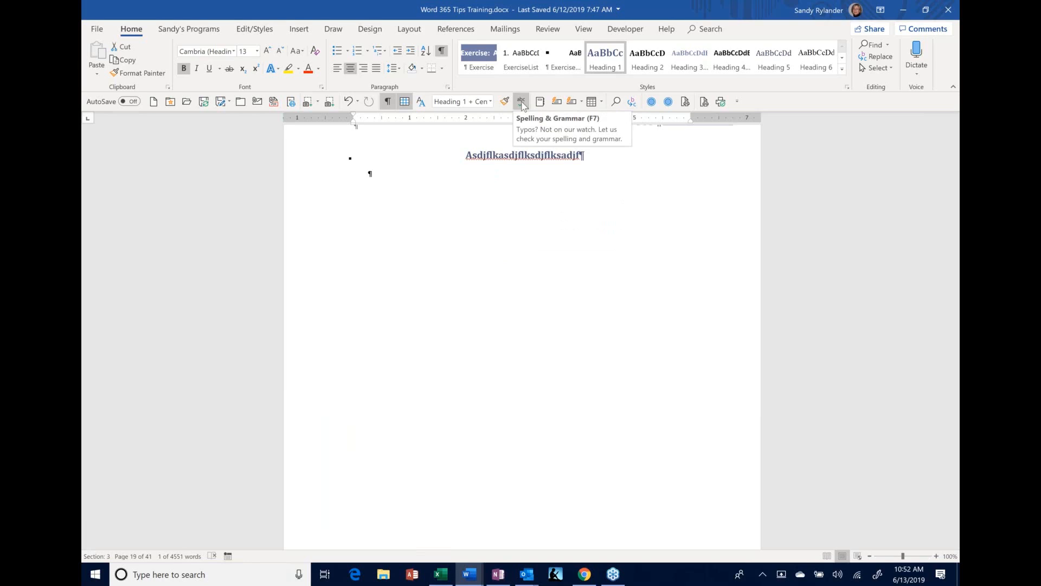
Run the Editor's spelling and grammar check on the document.
{"action": "left_click", "coordinate": [212, 557]}
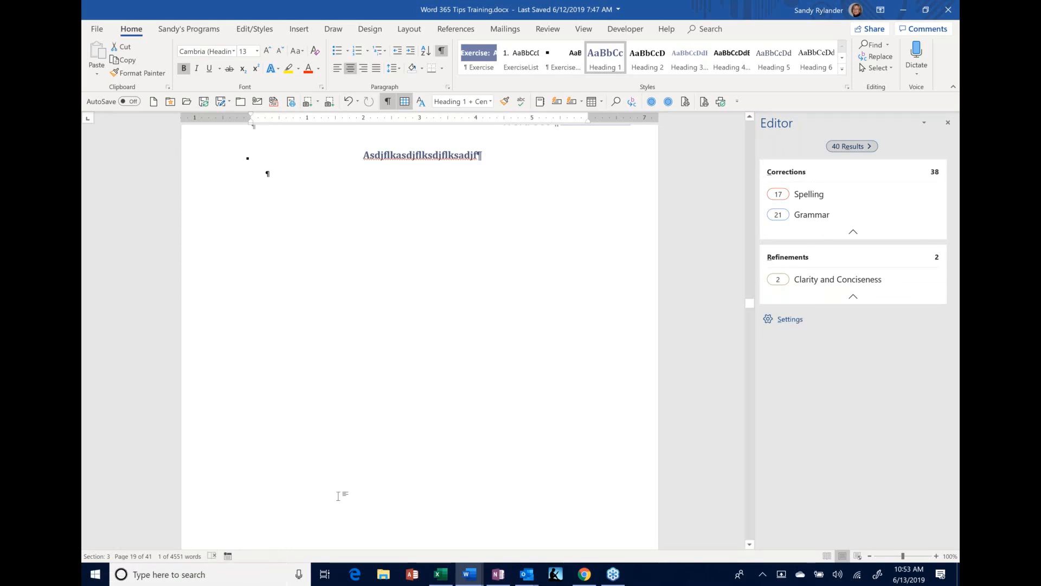
Add another empty paragraph below the centred heading on page 15.
{"action": "scroll", "coordinate": [337, 495], "scroll_direction": "up", "scroll_amount": 3}
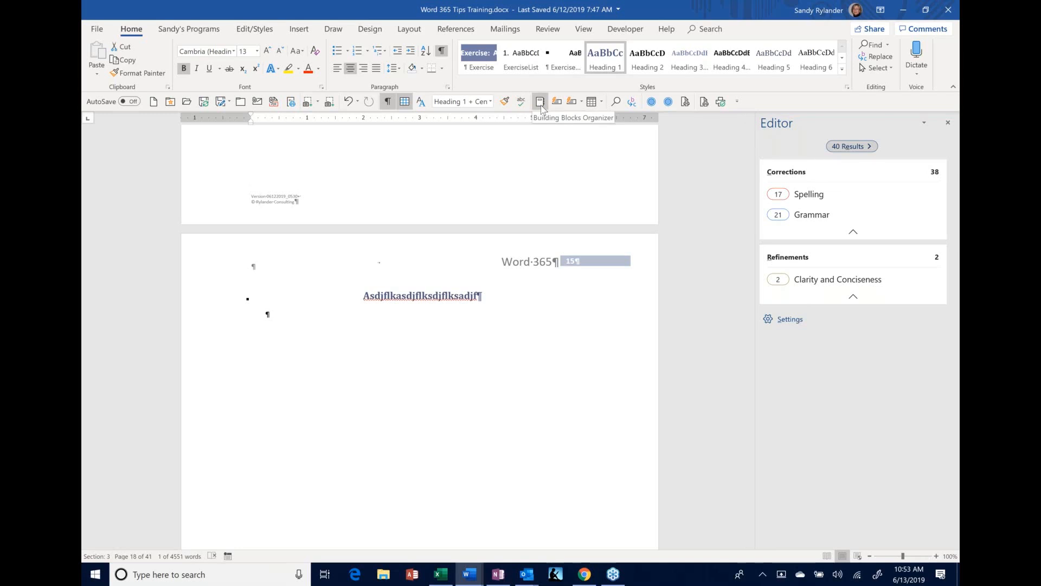
{"action": "left_click", "coordinate": [297, 328]}
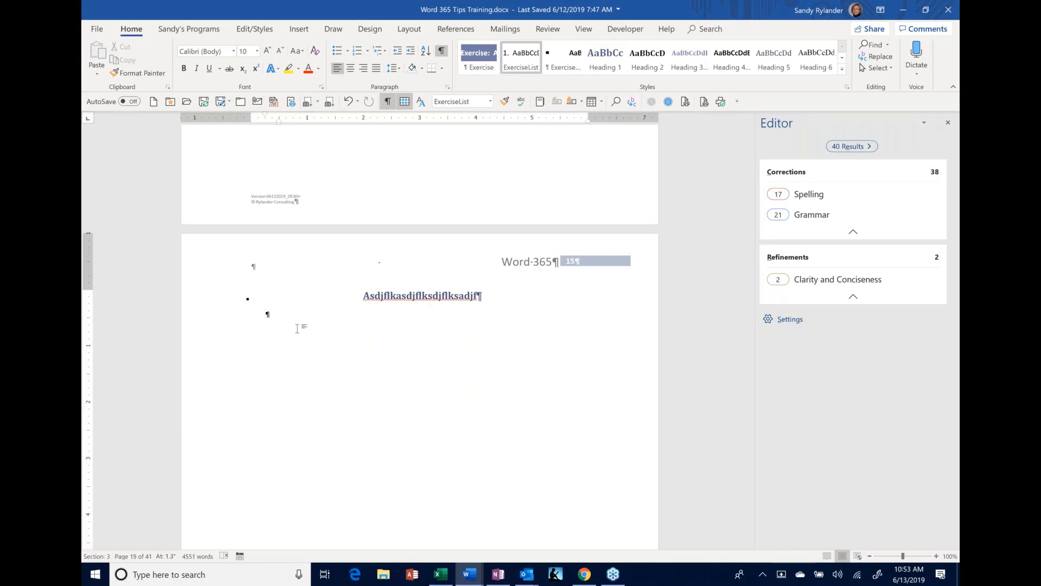
{"action": "key", "text": "Return"}
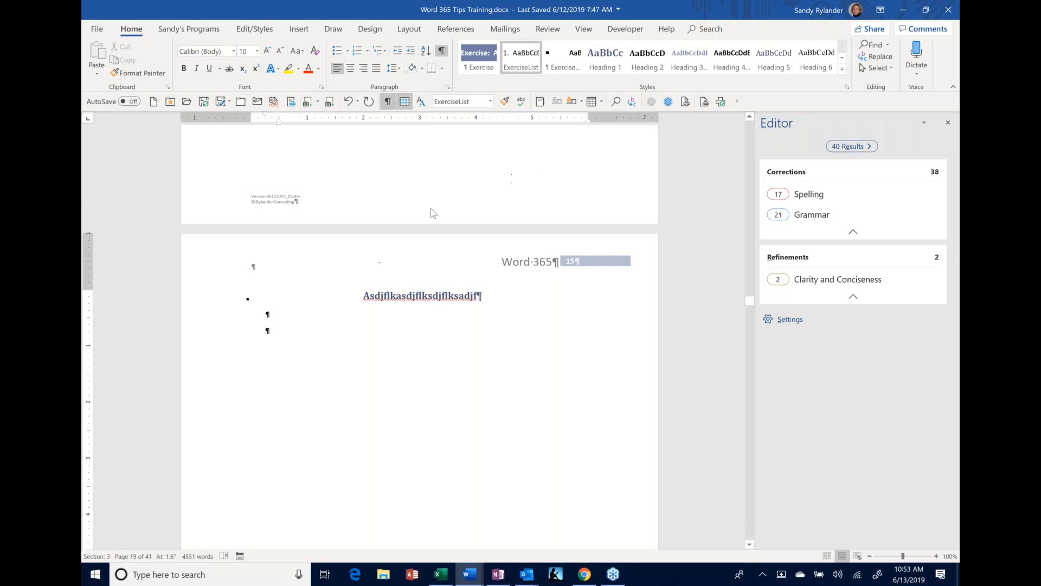
Add a third empty paragraph below the centred heading on page 15 and look over the available shapes without choosing one.
{"action": "key", "text": "Return"}
{"action": "left_click", "coordinate": [299, 31]}
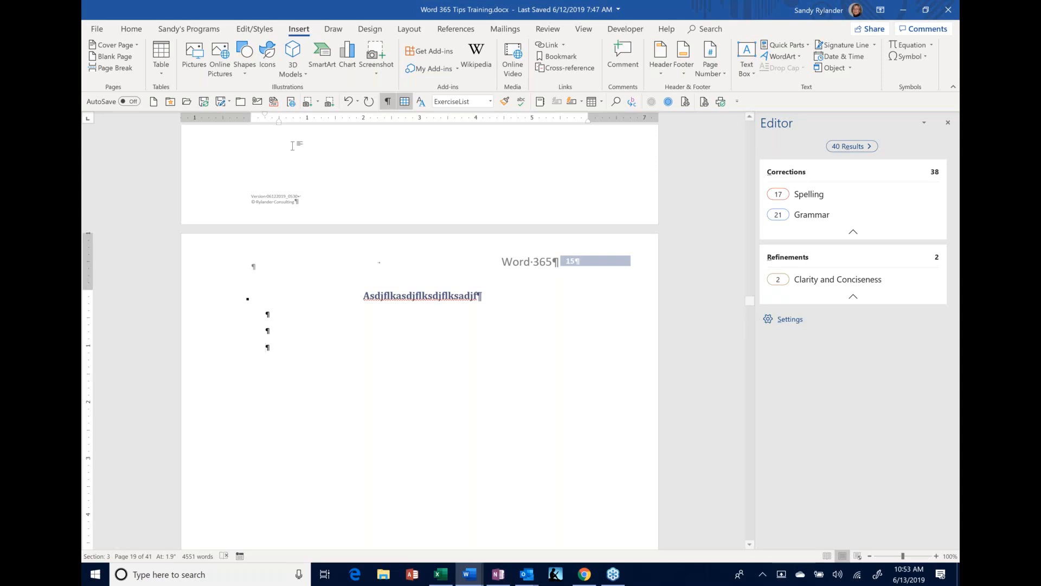
{"action": "left_click", "coordinate": [250, 66]}
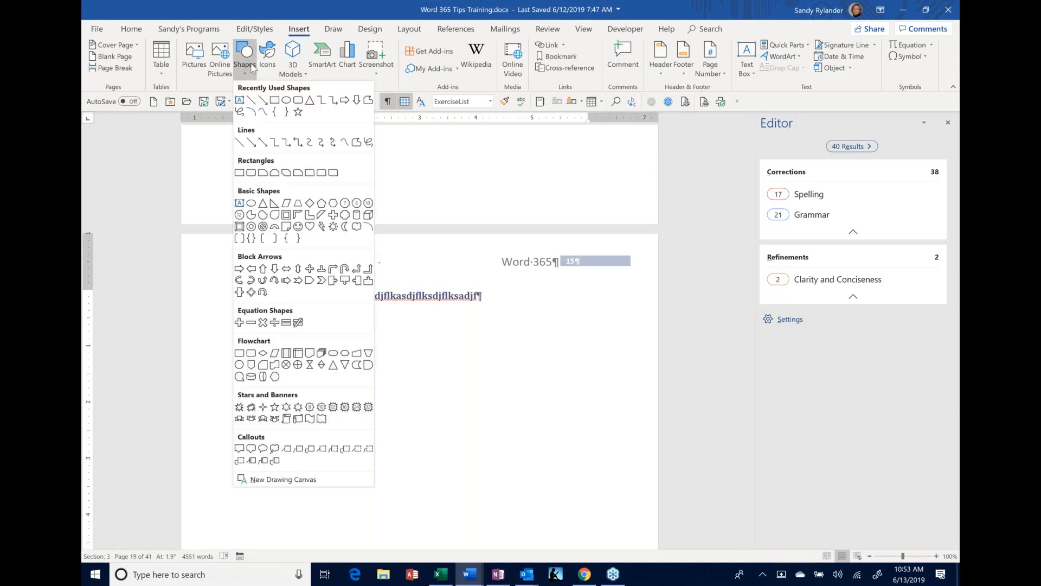
{"action": "left_click", "coordinate": [446, 188]}
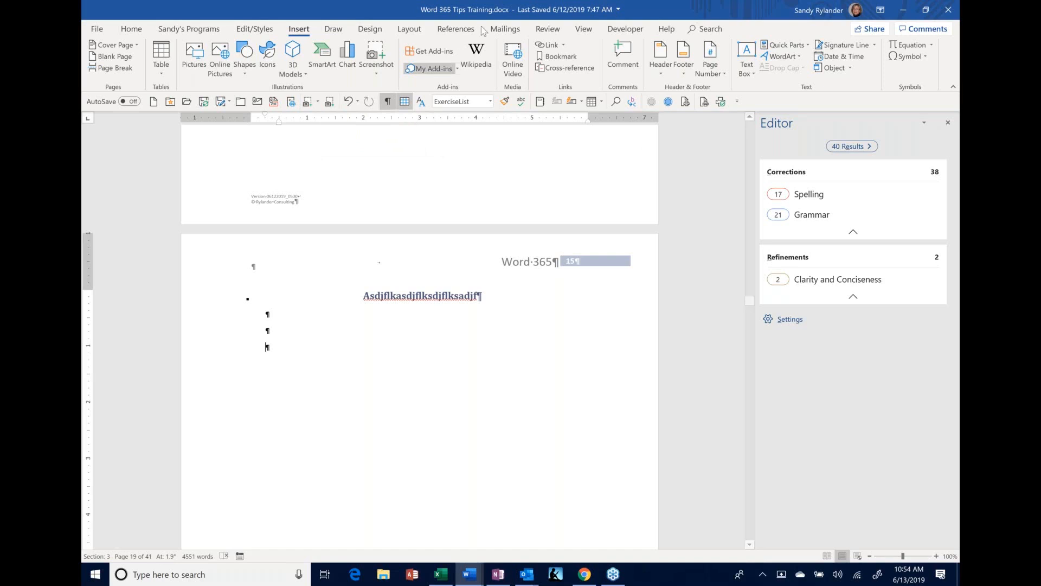
Look over the drawing tools and the SmartArt graphic layouts, leaving the SmartArt choice without inserting anything.
{"action": "left_click", "coordinate": [340, 34]}
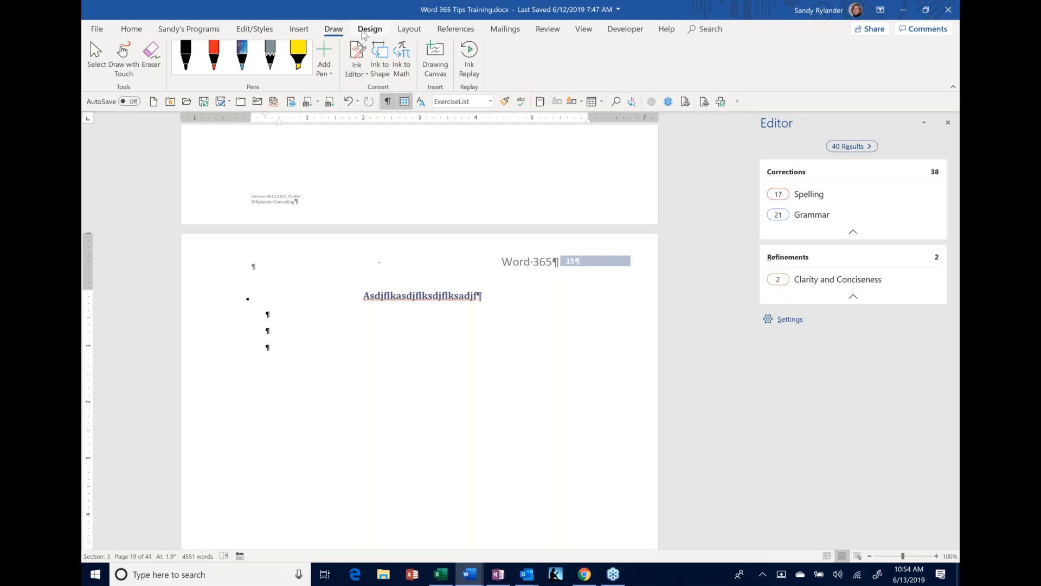
{"action": "left_click", "coordinate": [300, 33]}
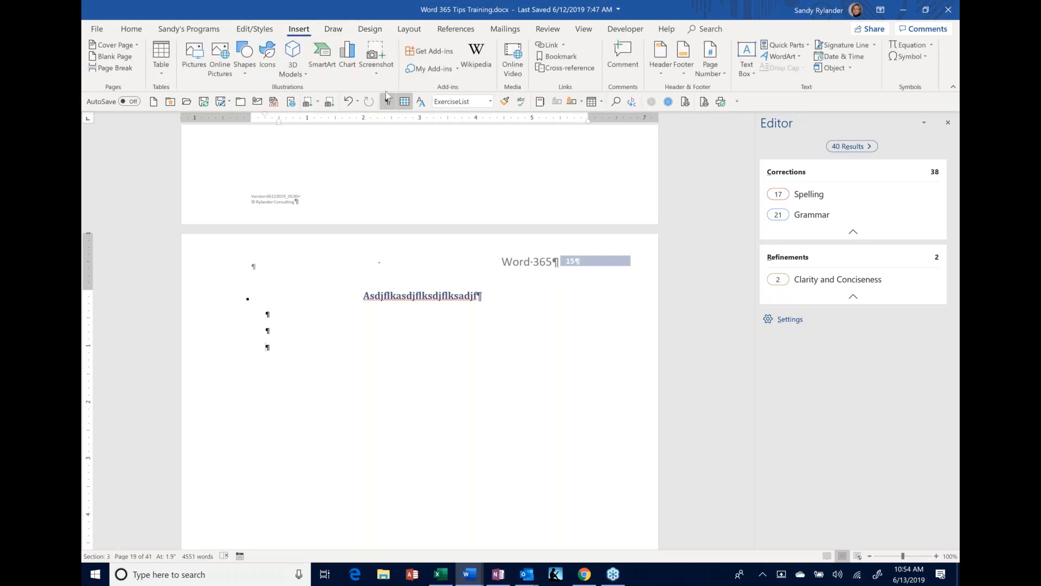
{"action": "left_click", "coordinate": [346, 61]}
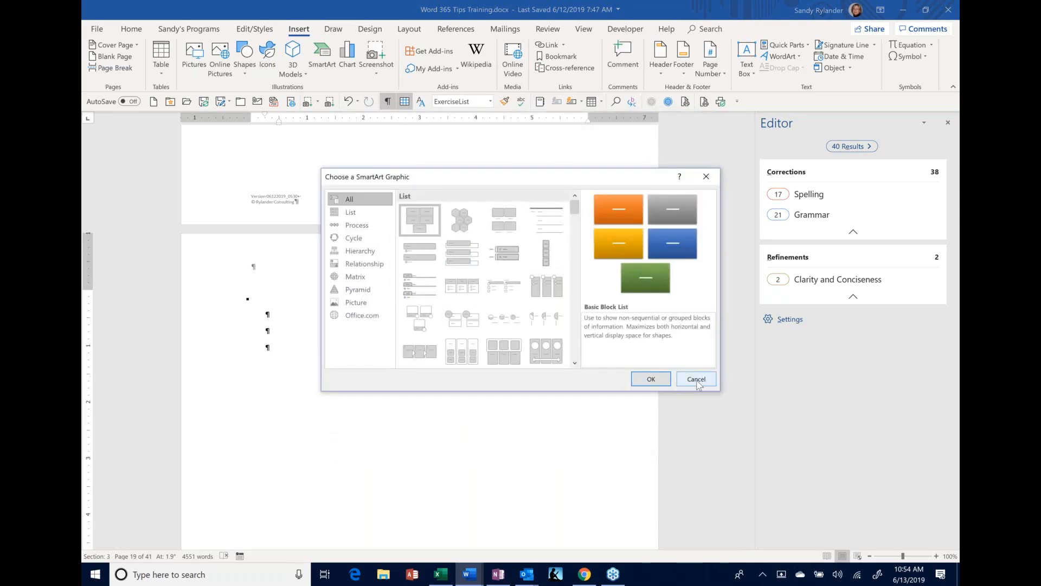
{"action": "left_click", "coordinate": [696, 383]}
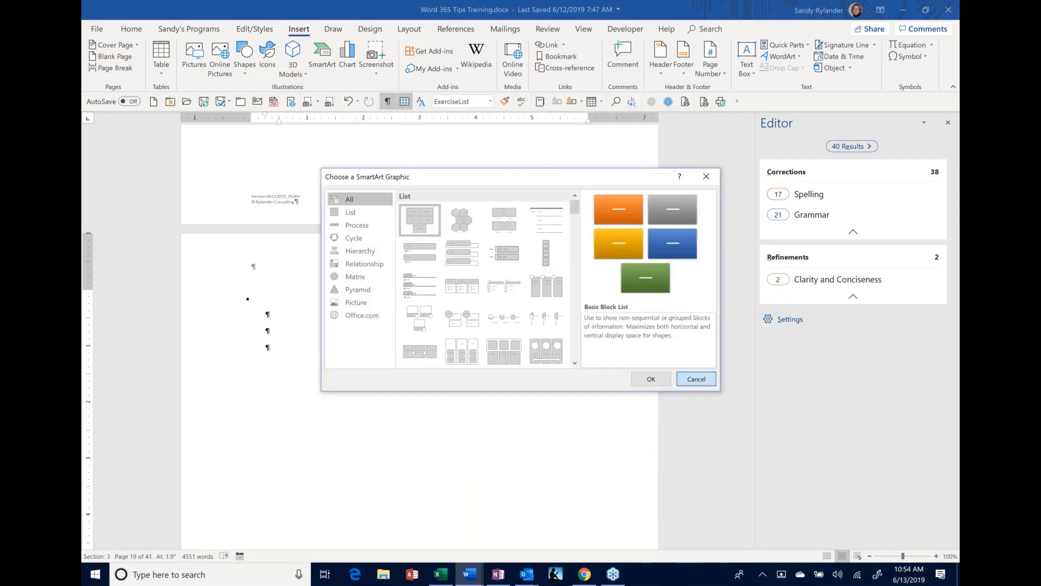
{"action": "type", "text": "ch"}
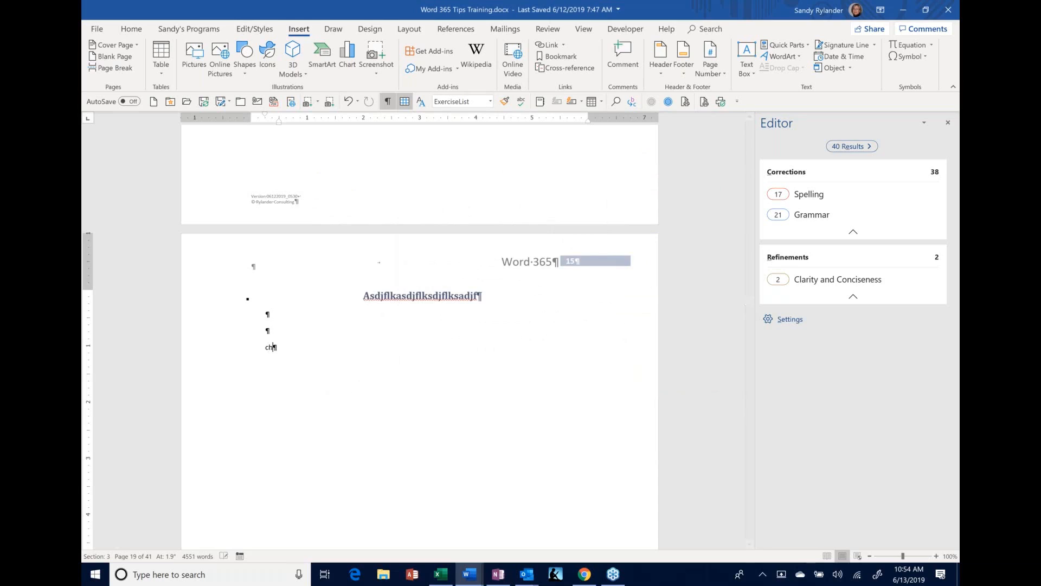
{"action": "type", "text": "eckbo"}
{"action": "key", "text": "BackSpace"}
{"action": "key", "text": "BackSpace"}
{"action": "key", "text": "BackSpace"}
{"action": "key", "text": "BackSpace"}
{"action": "key", "text": "BackSpace"}
{"action": "key", "text": "BackSpace"}
{"action": "key", "text": "BackSpace"}
Open the icon library and examine its categories through to Weather and seasons, returning to the Accessibility category.
{"action": "left_click", "coordinate": [260, 66]}
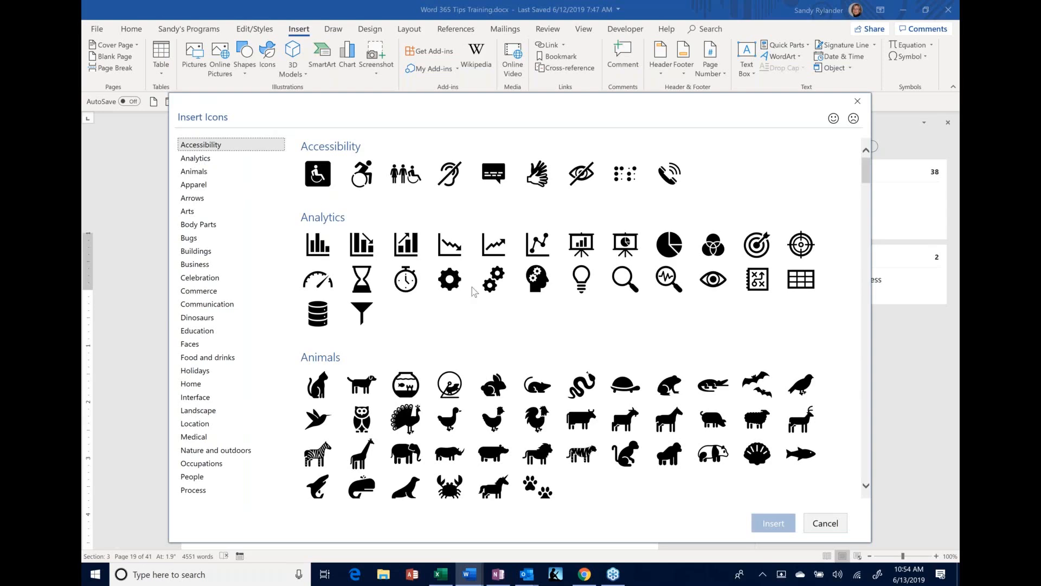
{"action": "scroll", "coordinate": [472, 288], "scroll_direction": "down", "scroll_amount": 5}
{"action": "scroll", "coordinate": [474, 292], "scroll_direction": "down", "scroll_amount": 6}
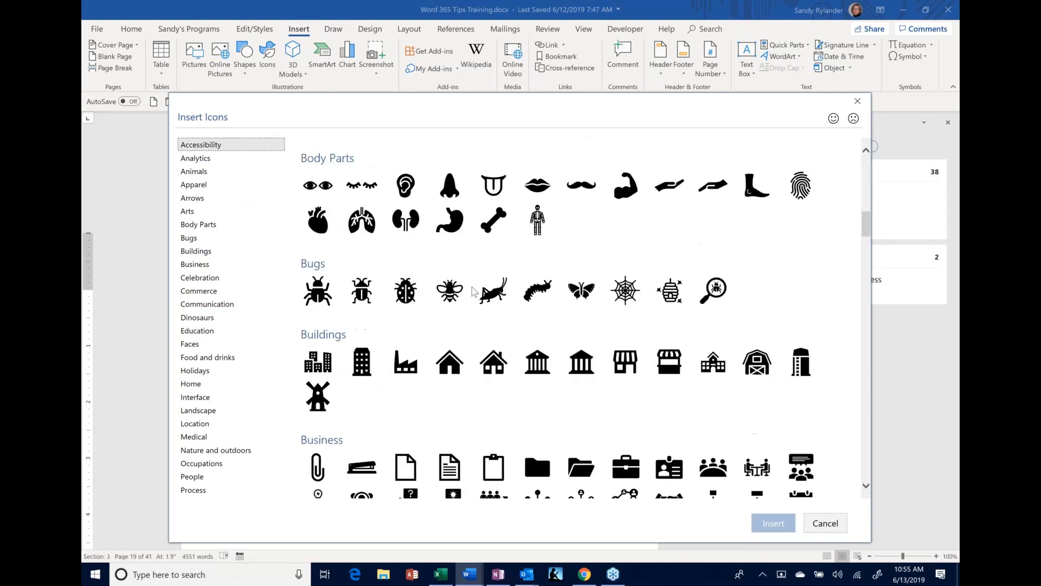
{"action": "scroll", "coordinate": [472, 292], "scroll_direction": "down", "scroll_amount": 6}
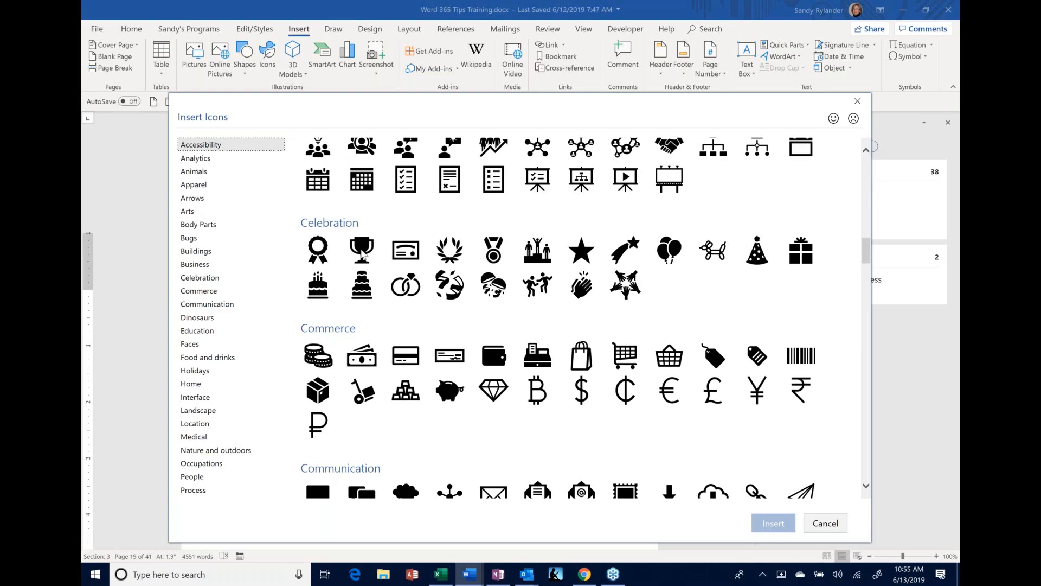
{"action": "scroll", "coordinate": [374, 271], "scroll_direction": "down", "scroll_amount": 5}
{"action": "scroll", "coordinate": [387, 300], "scroll_direction": "up", "scroll_amount": 1}
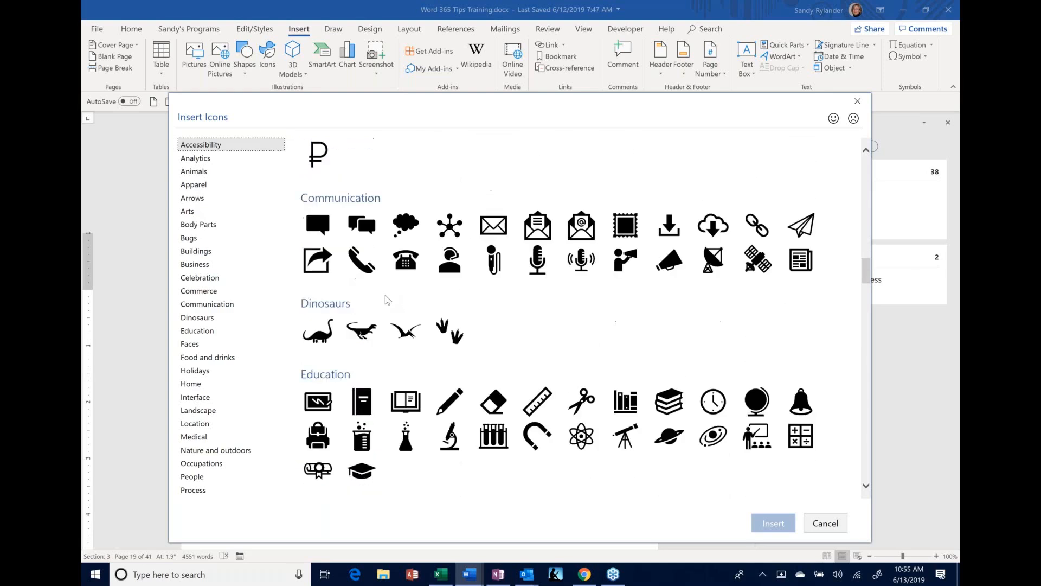
{"action": "scroll", "coordinate": [387, 300], "scroll_direction": "down", "scroll_amount": 3}
{"action": "scroll", "coordinate": [388, 300], "scroll_direction": "down", "scroll_amount": 9}
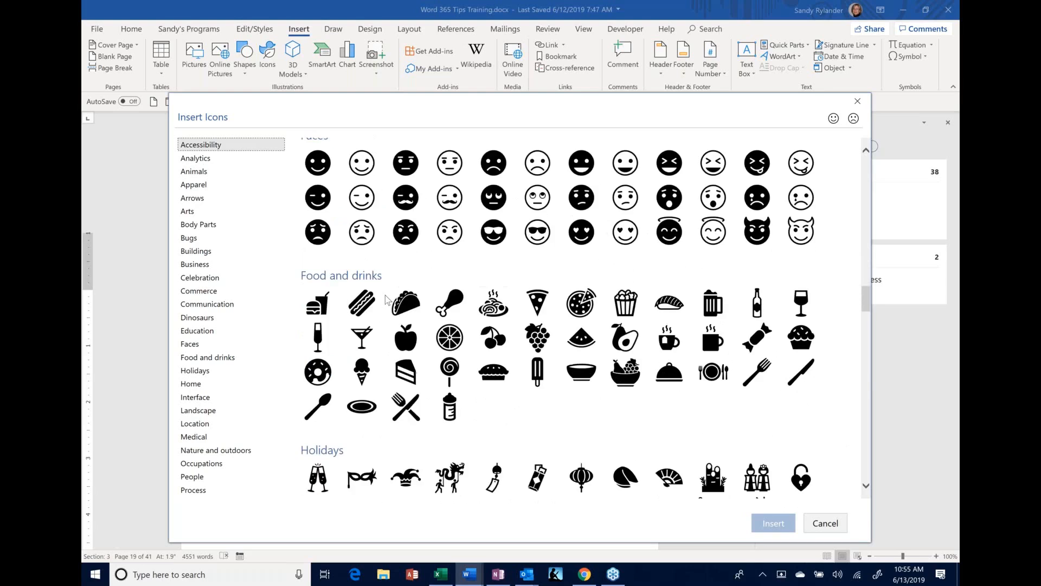
{"action": "scroll", "coordinate": [387, 300], "scroll_direction": "down", "scroll_amount": 6}
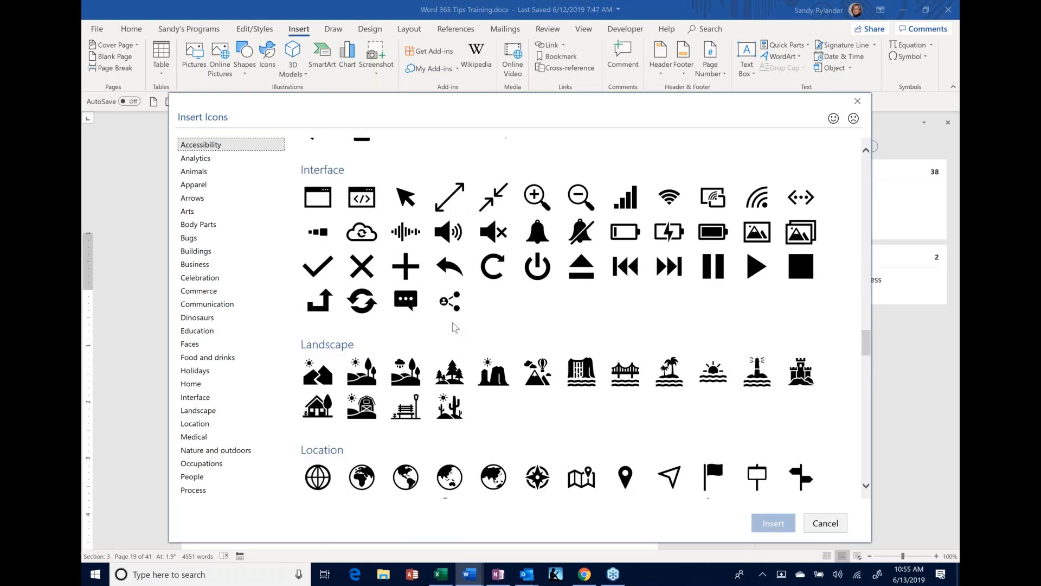
{"action": "scroll", "coordinate": [454, 327], "scroll_direction": "down", "scroll_amount": 1}
{"action": "scroll", "coordinate": [363, 223], "scroll_direction": "down", "scroll_amount": 4}
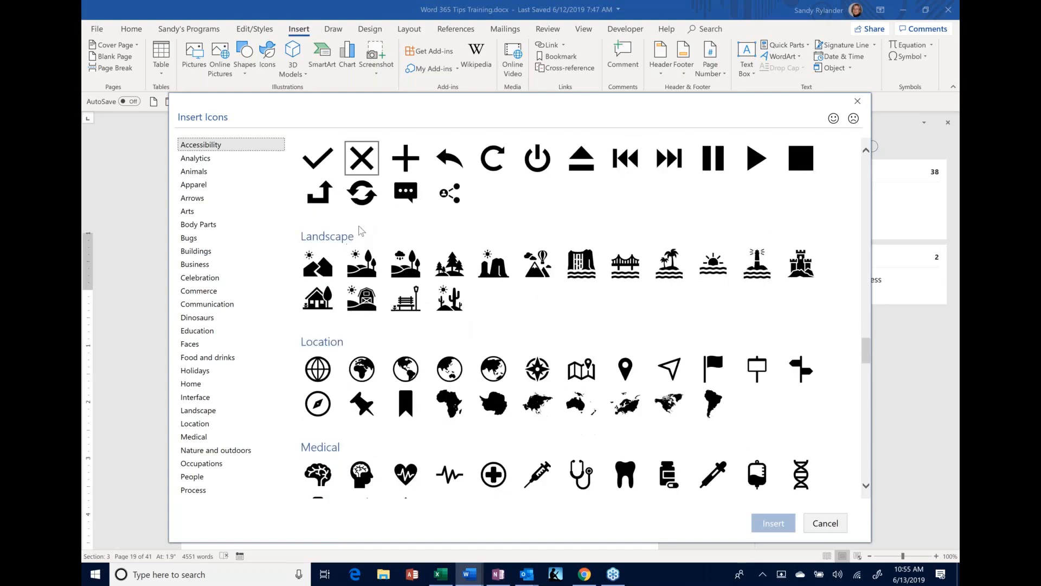
{"action": "scroll", "coordinate": [363, 242], "scroll_direction": "down", "scroll_amount": 20}
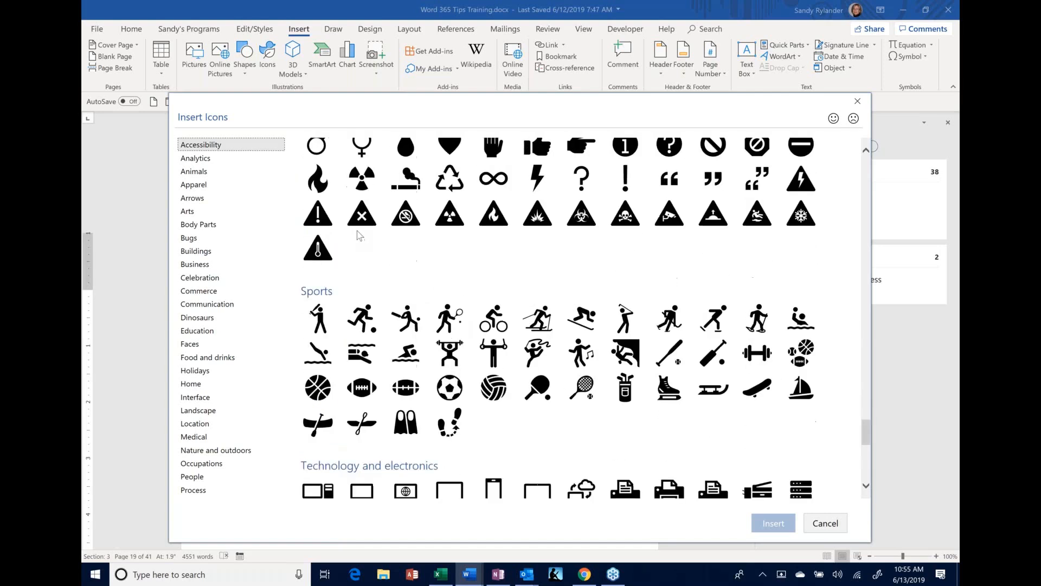
{"action": "scroll", "coordinate": [358, 234], "scroll_direction": "down", "scroll_amount": 10}
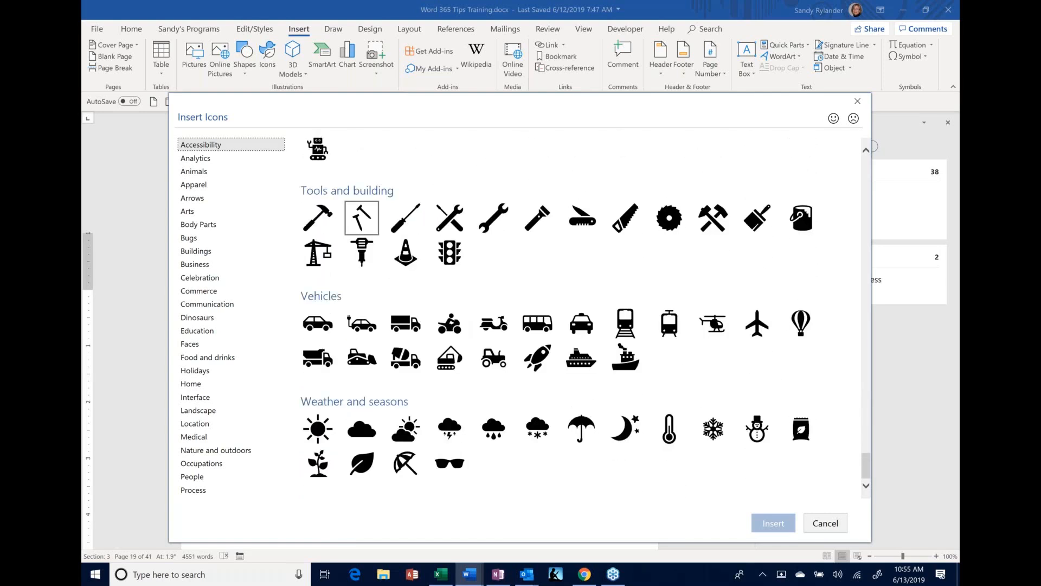
{"action": "scroll", "coordinate": [362, 217], "scroll_direction": "up", "scroll_amount": 7}
{"action": "scroll", "coordinate": [539, 384], "scroll_direction": "up", "scroll_amount": 8}
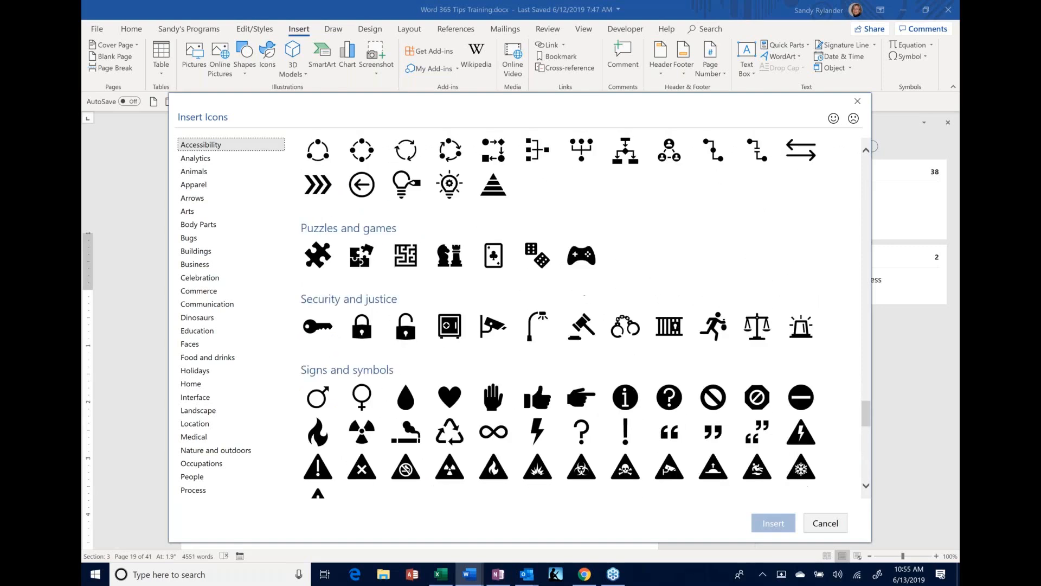
{"action": "scroll", "coordinate": [559, 312], "scroll_direction": "up", "scroll_amount": 4}
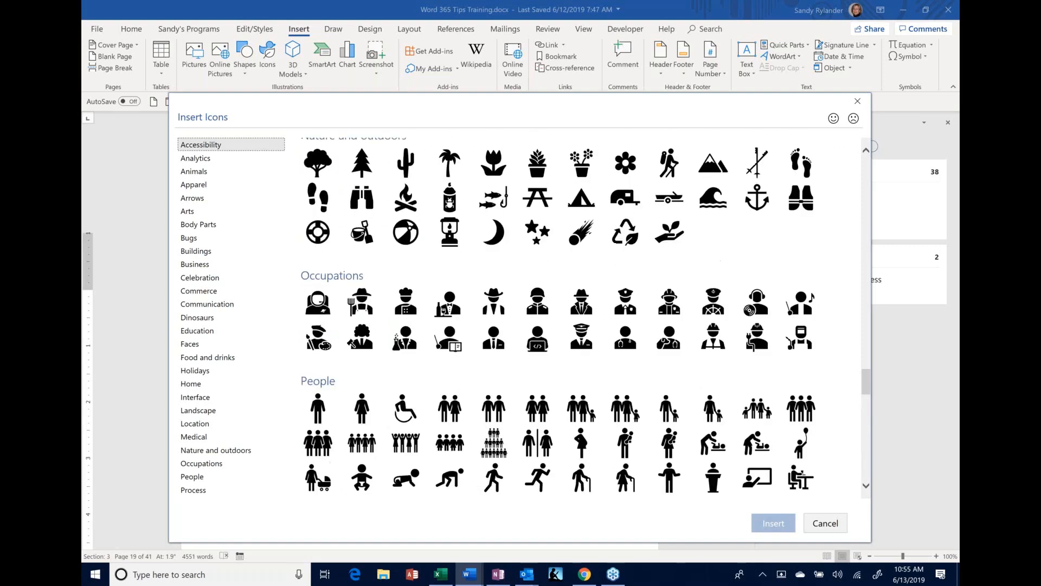
{"action": "scroll", "coordinate": [559, 312], "scroll_direction": "up", "scroll_amount": 10}
{"action": "scroll", "coordinate": [586, 318], "scroll_direction": "up", "scroll_amount": 1}
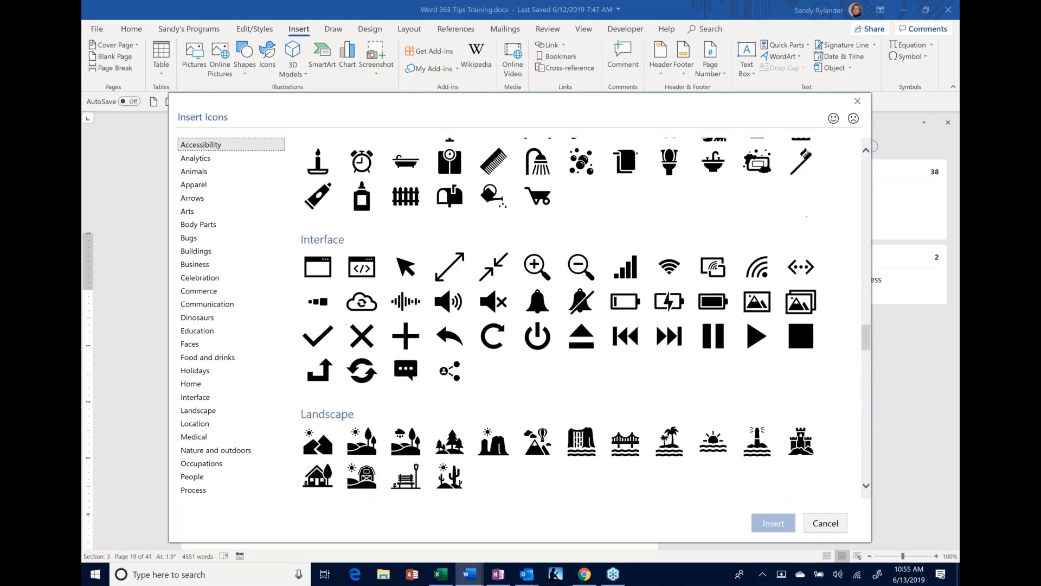
{"action": "scroll", "coordinate": [586, 318], "scroll_direction": "up", "scroll_amount": 4}
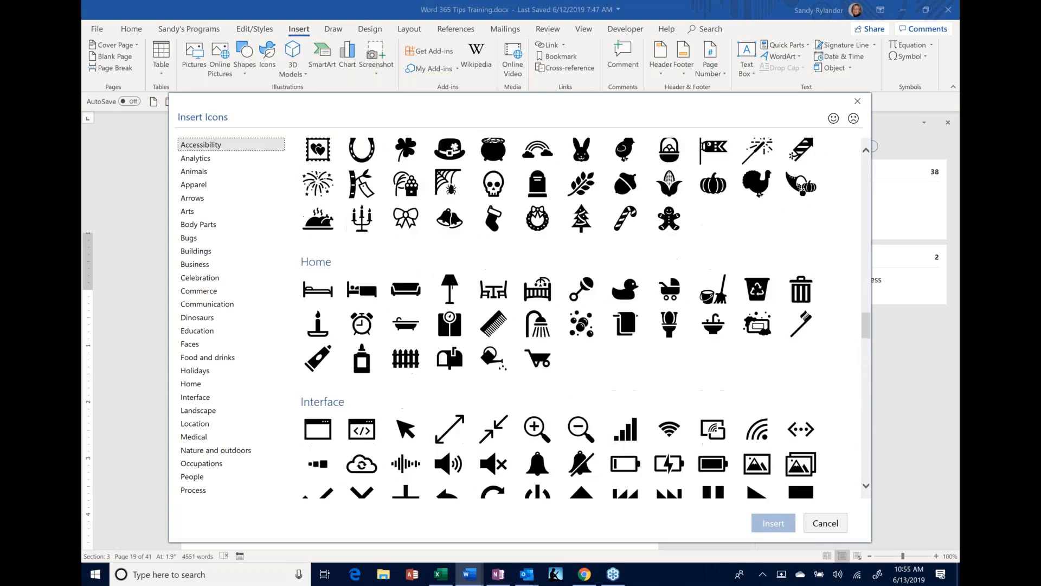
{"action": "scroll", "coordinate": [570, 314], "scroll_direction": "up", "scroll_amount": 3}
{"action": "scroll", "coordinate": [569, 314], "scroll_direction": "up", "scroll_amount": 4}
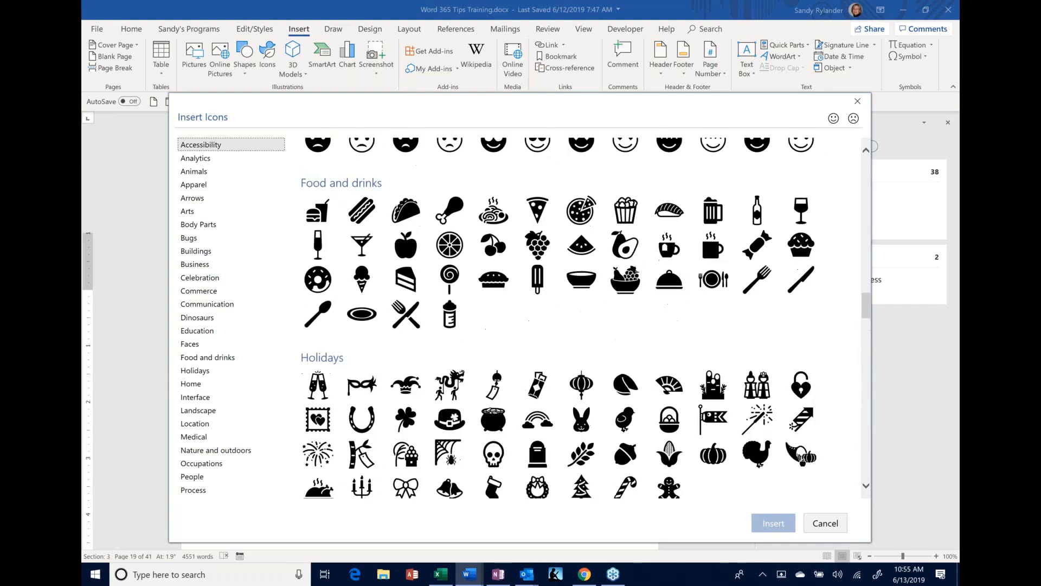
{"action": "scroll", "coordinate": [570, 314], "scroll_direction": "up", "scroll_amount": 20}
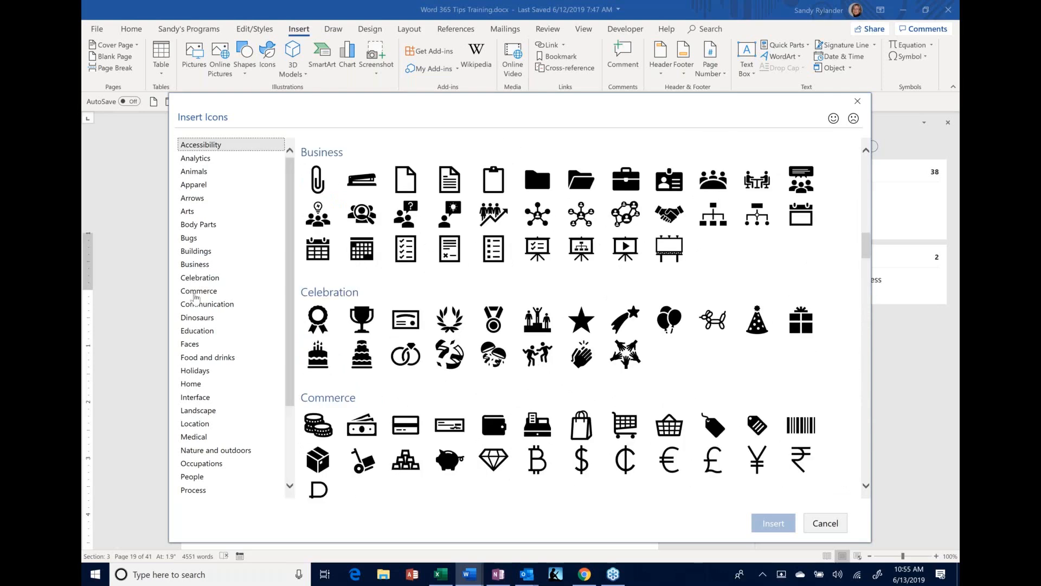
{"action": "left_click_drag", "start_coordinate": [200, 400], "coordinate": [205, 437]}
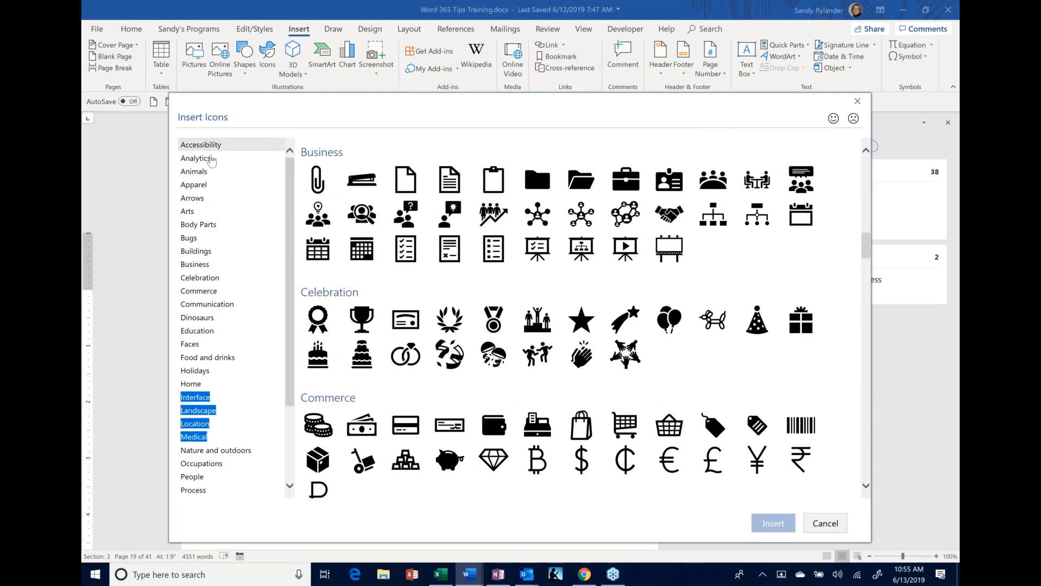
{"action": "left_click", "coordinate": [208, 146]}
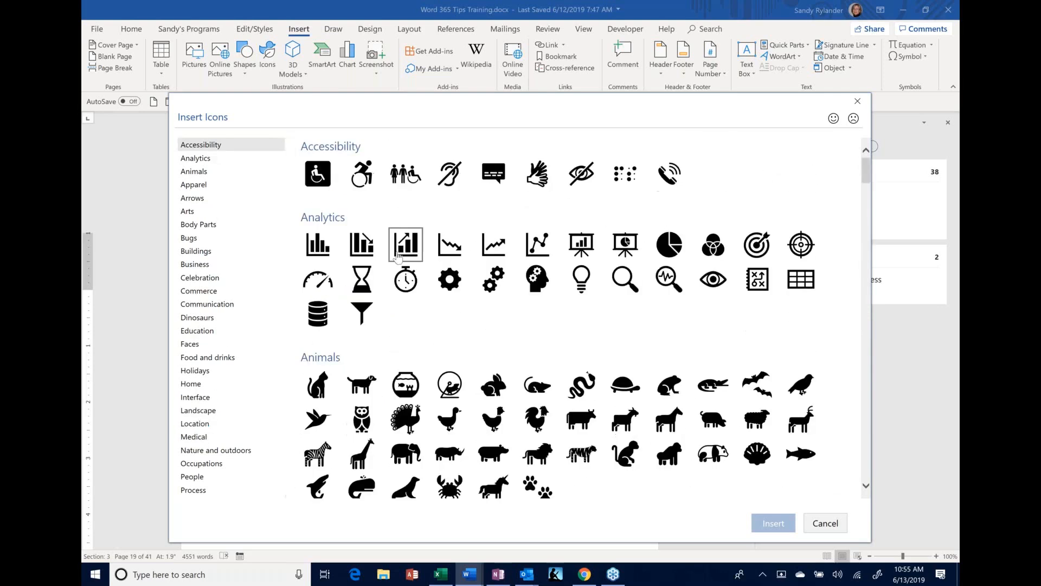
Examine the icon library from the Arrows category down through Technology and electronics, Tools and building, and Vehicles.
{"action": "left_click", "coordinate": [195, 201]}
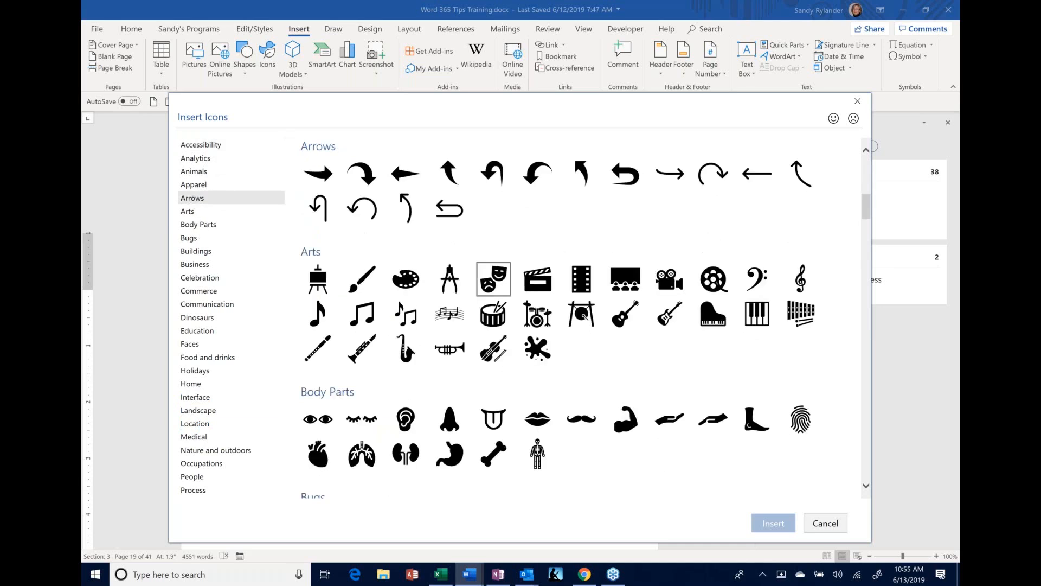
{"action": "scroll", "coordinate": [316, 236], "scroll_direction": "down", "scroll_amount": 1}
{"action": "scroll", "coordinate": [482, 307], "scroll_direction": "down", "scroll_amount": 5}
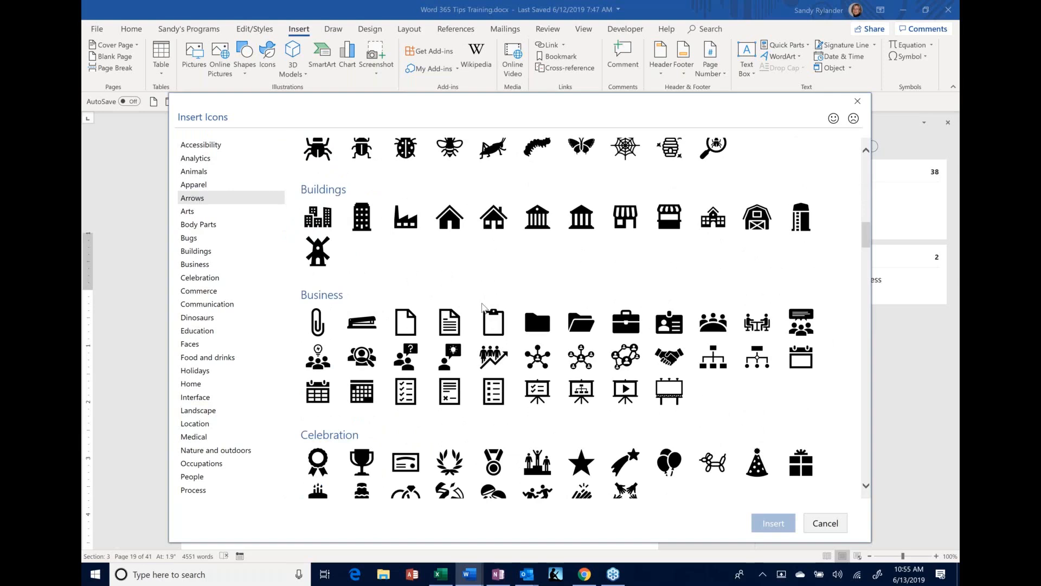
{"action": "scroll", "coordinate": [483, 307], "scroll_direction": "up", "scroll_amount": 4}
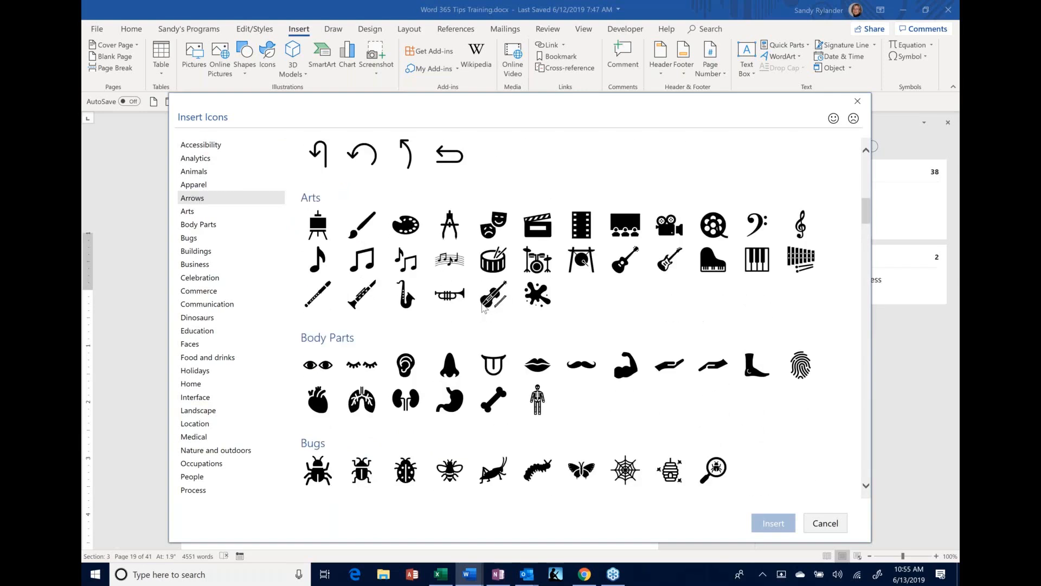
{"action": "scroll", "coordinate": [484, 308], "scroll_direction": "up", "scroll_amount": 3}
{"action": "scroll", "coordinate": [484, 308], "scroll_direction": "up", "scroll_amount": 3}
{"action": "scroll", "coordinate": [484, 308], "scroll_direction": "down", "scroll_amount": 6}
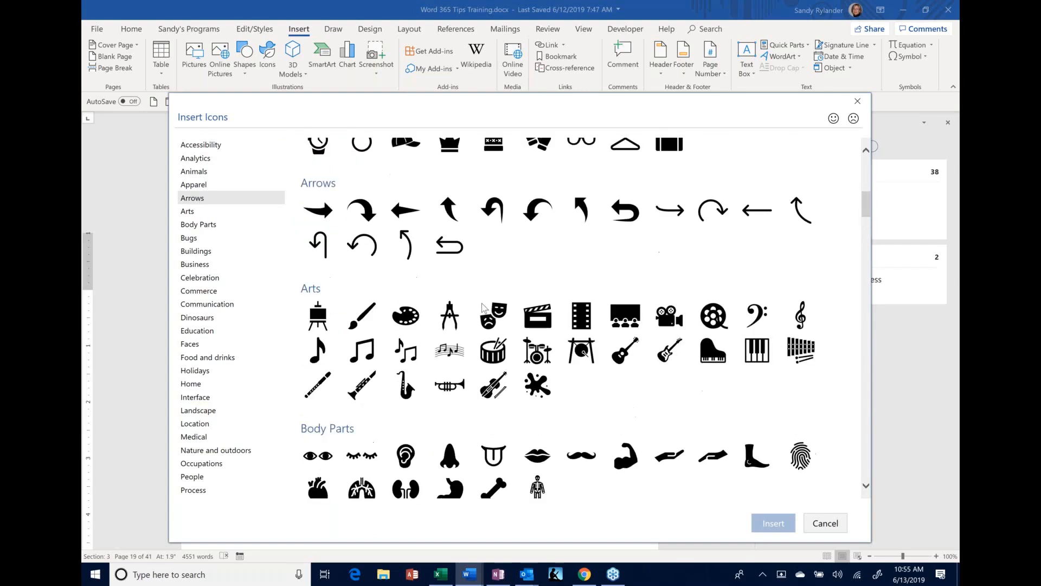
{"action": "scroll", "coordinate": [484, 308], "scroll_direction": "down", "scroll_amount": 5}
{"action": "scroll", "coordinate": [484, 308], "scroll_direction": "down", "scroll_amount": 7}
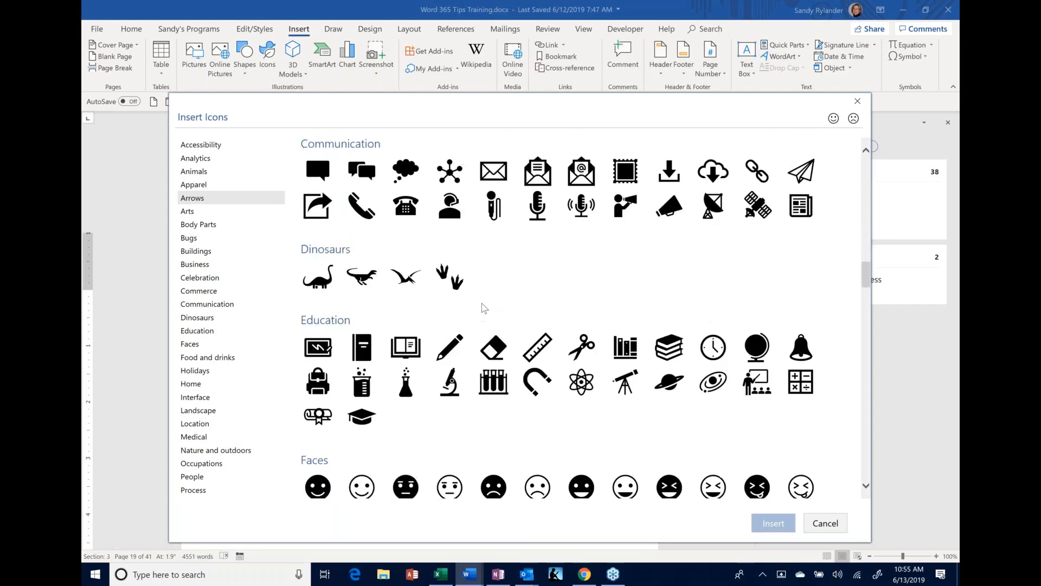
{"action": "scroll", "coordinate": [484, 308], "scroll_direction": "down", "scroll_amount": 1}
{"action": "scroll", "coordinate": [484, 308], "scroll_direction": "down", "scroll_amount": 15}
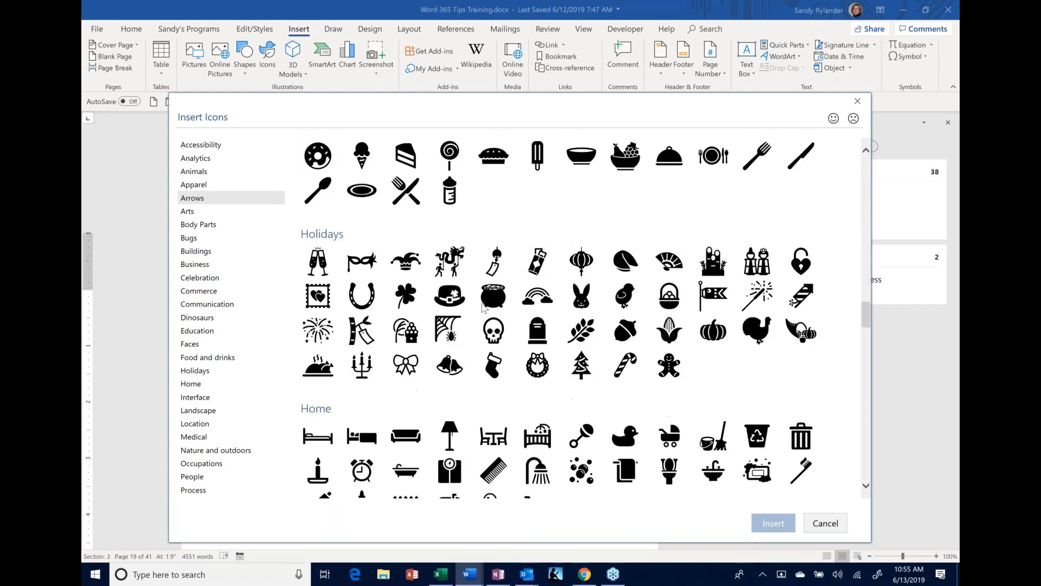
{"action": "scroll", "coordinate": [484, 308], "scroll_direction": "down", "scroll_amount": 6}
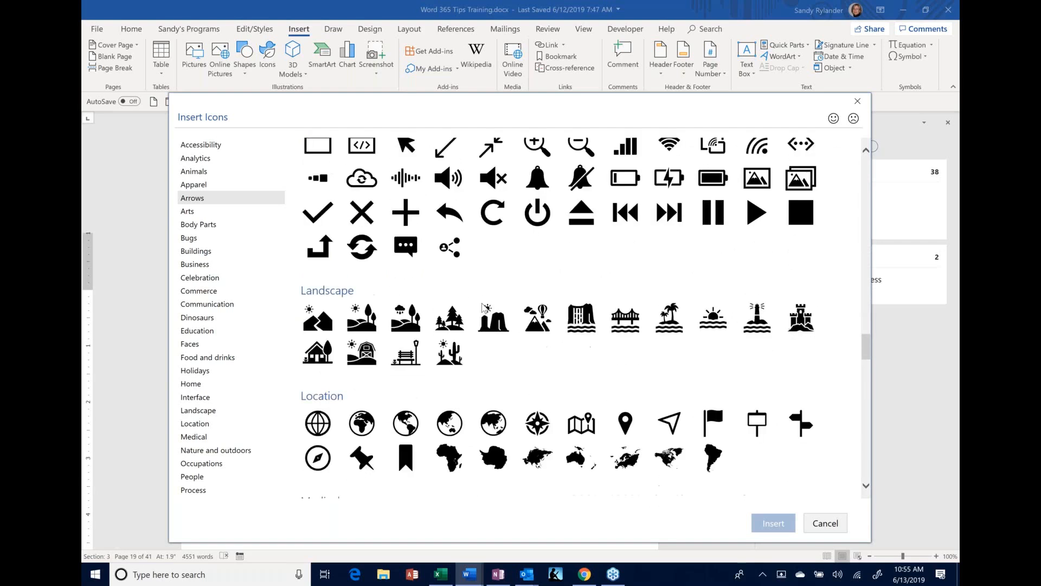
{"action": "scroll", "coordinate": [484, 307], "scroll_direction": "down", "scroll_amount": 14}
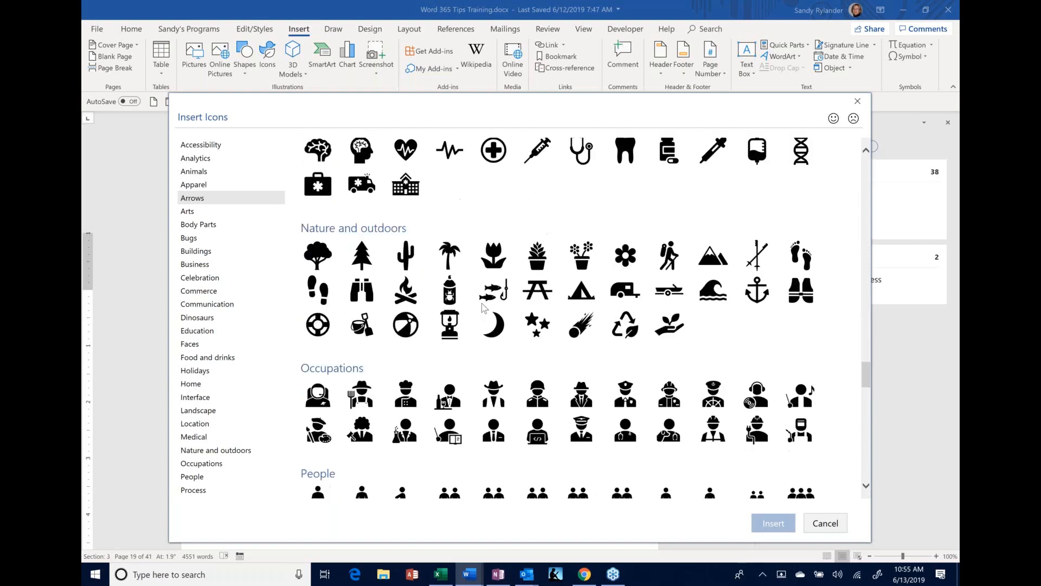
{"action": "scroll", "coordinate": [484, 308], "scroll_direction": "down", "scroll_amount": 8}
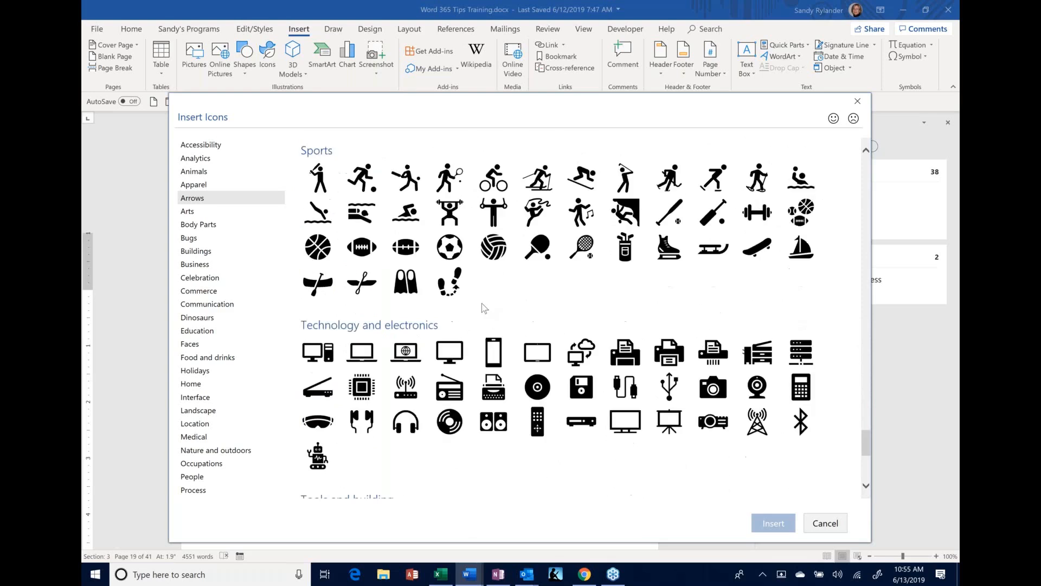
{"action": "scroll", "coordinate": [484, 308], "scroll_direction": "down", "scroll_amount": 3}
{"action": "scroll", "coordinate": [484, 308], "scroll_direction": "up", "scroll_amount": 3}
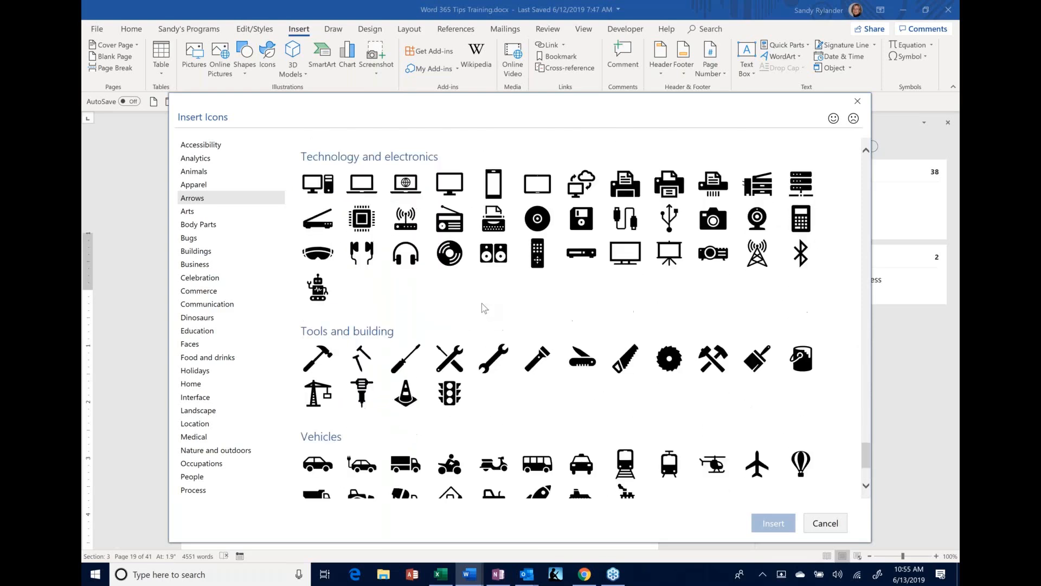
{"action": "scroll", "coordinate": [484, 308], "scroll_direction": "up", "scroll_amount": 3}
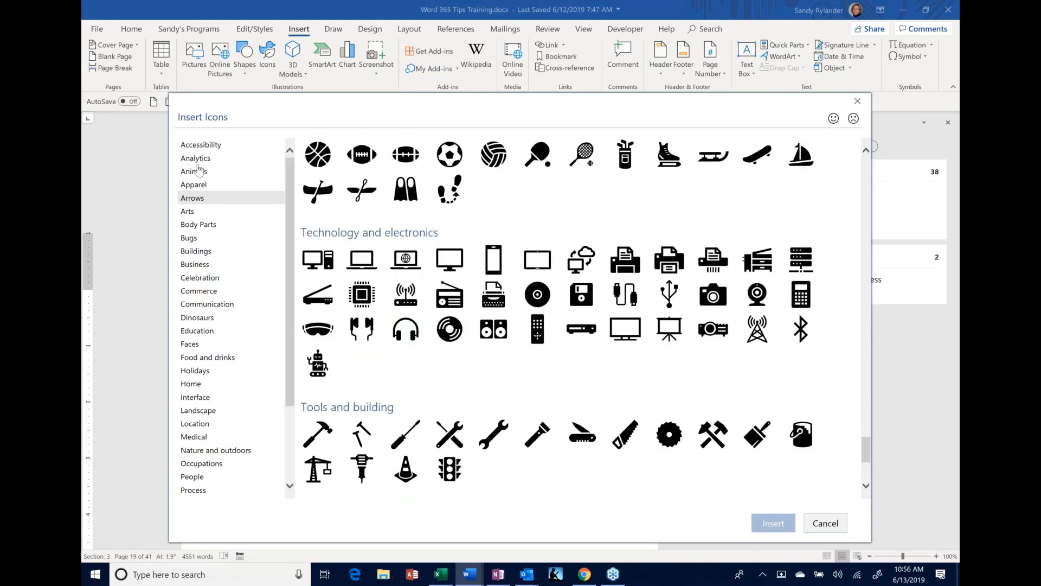
Examine the icon library from the Analytics and Accessibility categories down through Technology and electronics, returning to the Accessibility icons.
{"action": "left_click", "coordinate": [199, 159]}
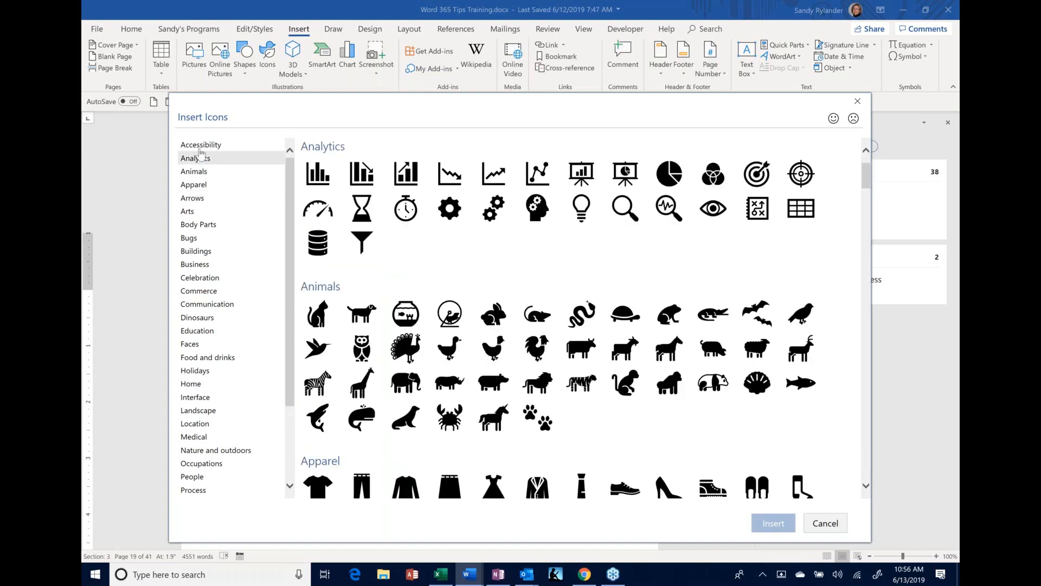
{"action": "left_click", "coordinate": [201, 145]}
{"action": "scroll", "coordinate": [316, 420], "scroll_direction": "down", "scroll_amount": 6}
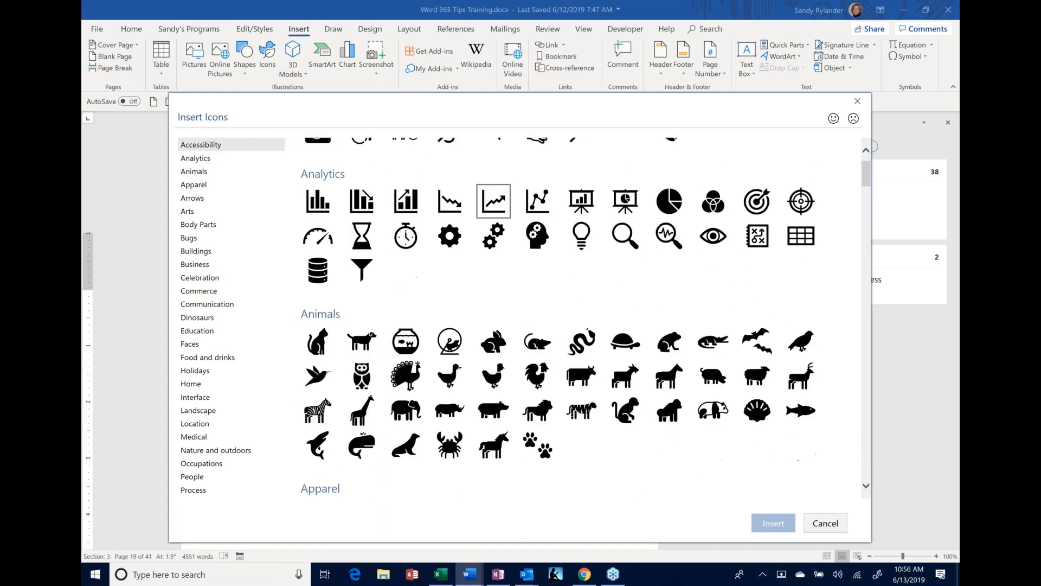
{"action": "scroll", "coordinate": [317, 421], "scroll_direction": "down", "scroll_amount": 10}
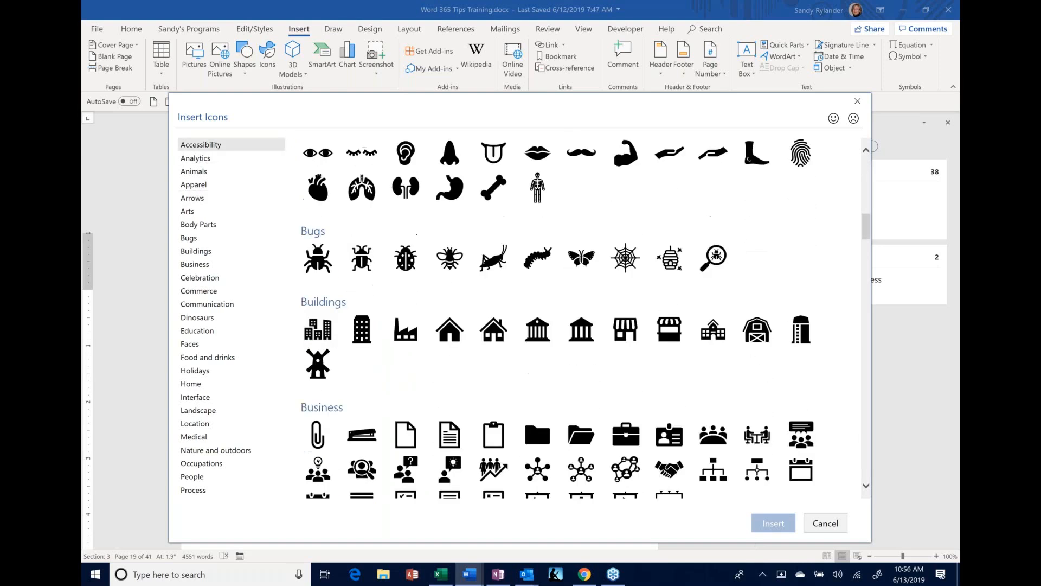
{"action": "scroll", "coordinate": [535, 301], "scroll_direction": "down", "scroll_amount": 7}
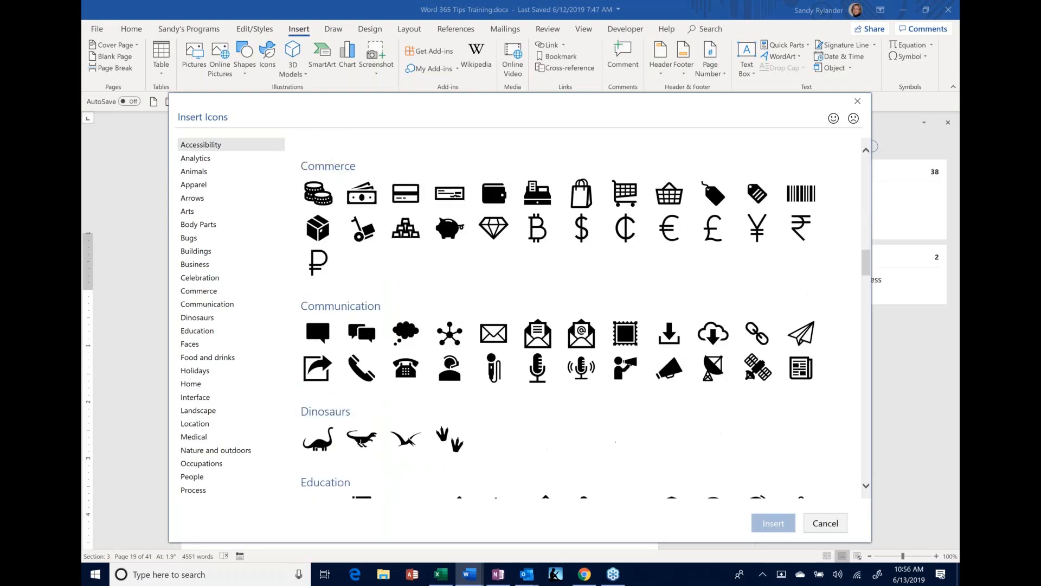
{"action": "scroll", "coordinate": [327, 270], "scroll_direction": "down", "scroll_amount": 4}
{"action": "scroll", "coordinate": [327, 269], "scroll_direction": "up", "scroll_amount": 2}
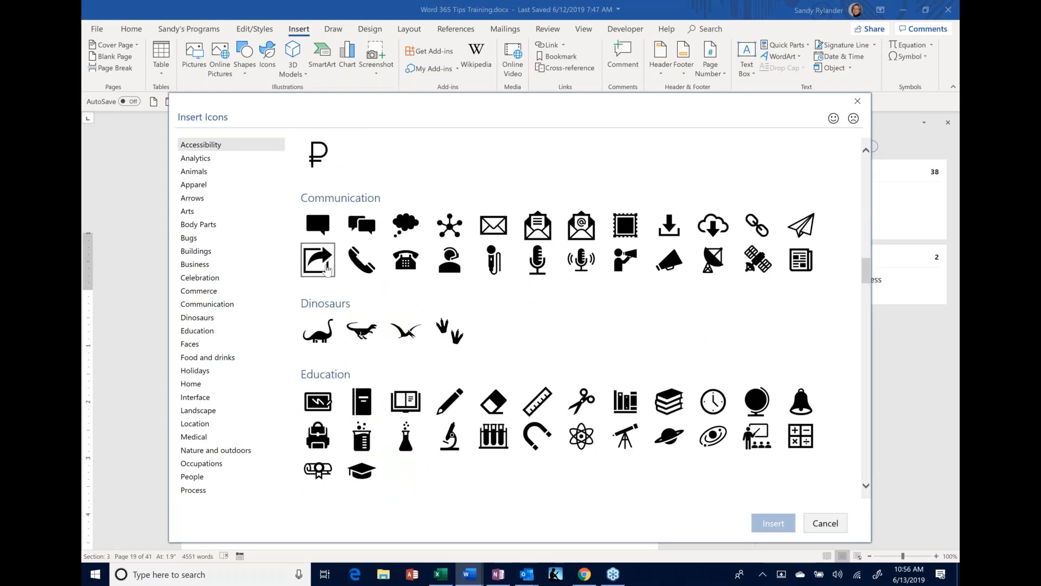
{"action": "scroll", "coordinate": [327, 270], "scroll_direction": "down", "scroll_amount": 3}
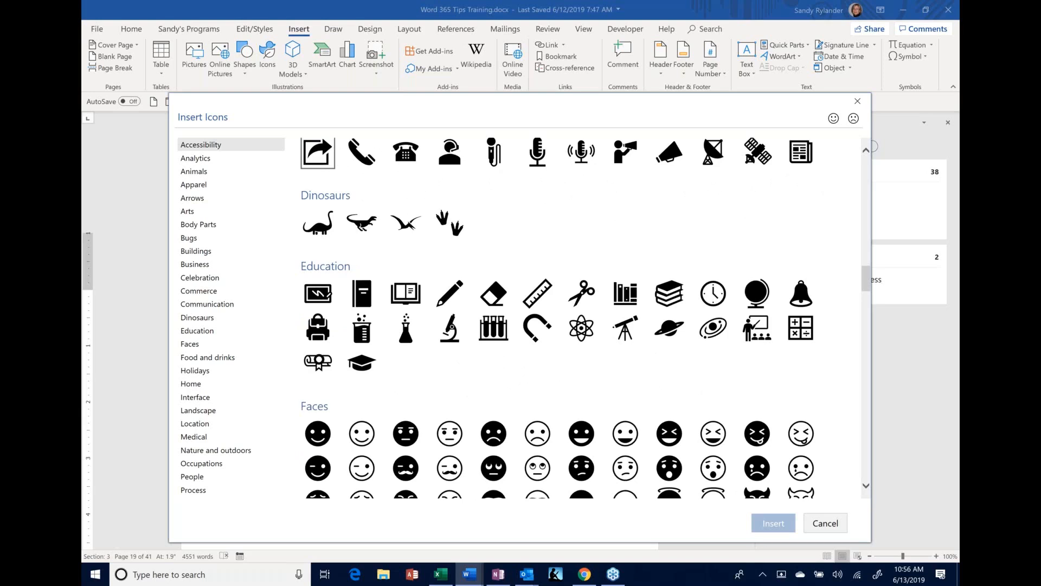
{"action": "scroll", "coordinate": [327, 270], "scroll_direction": "down", "scroll_amount": 8}
{"action": "scroll", "coordinate": [559, 312], "scroll_direction": "down", "scroll_amount": 8}
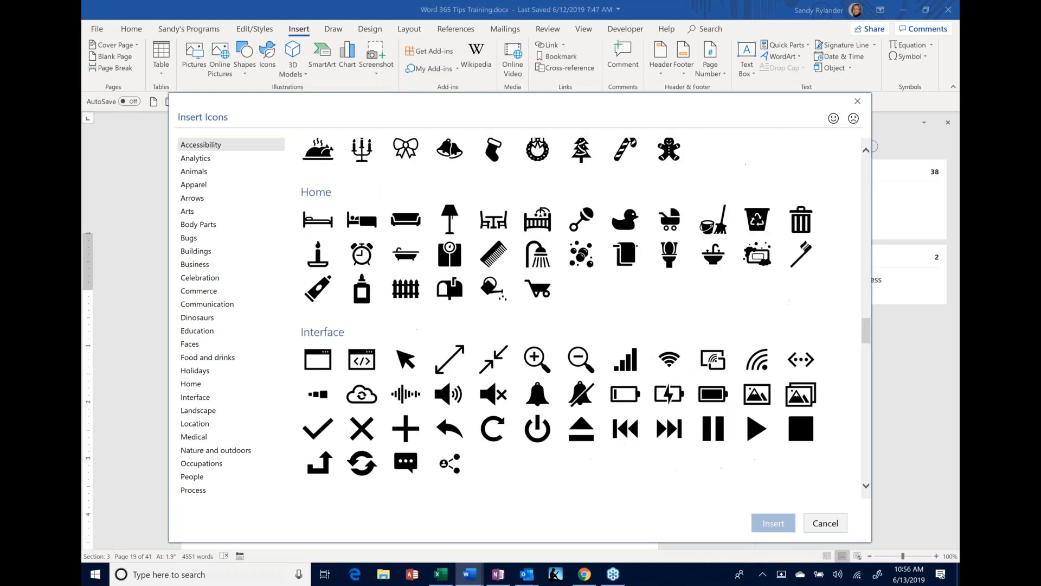
{"action": "scroll", "coordinate": [558, 312], "scroll_direction": "down", "scroll_amount": 5}
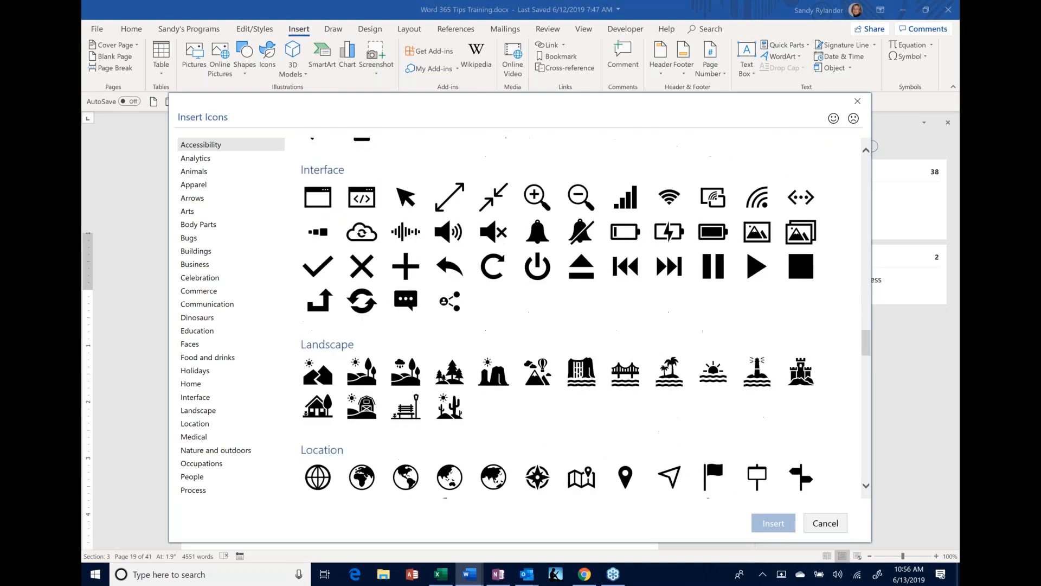
{"action": "scroll", "coordinate": [558, 312], "scroll_direction": "down", "scroll_amount": 3}
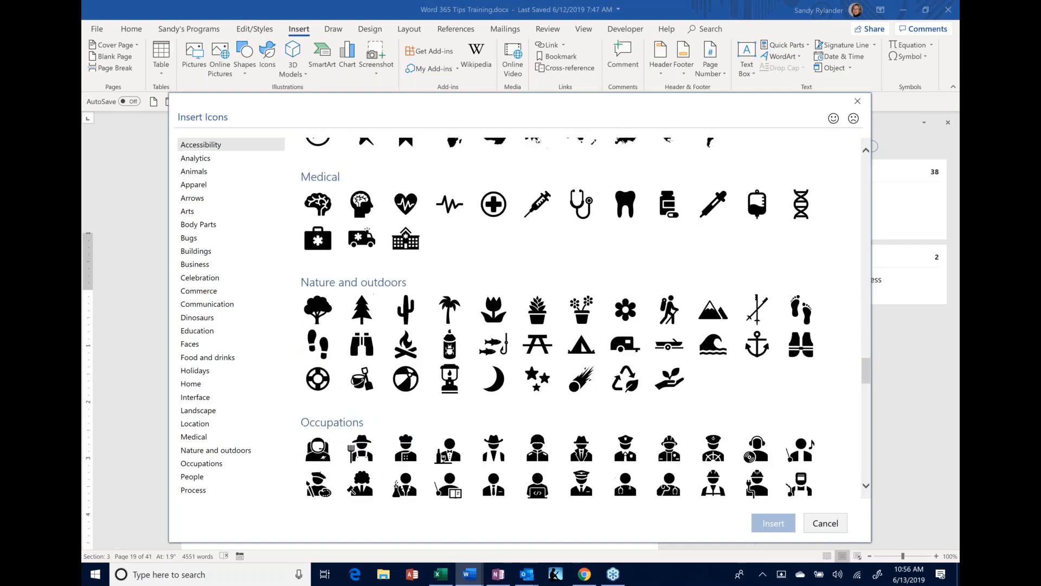
{"action": "scroll", "coordinate": [539, 476], "scroll_direction": "down", "scroll_amount": 10}
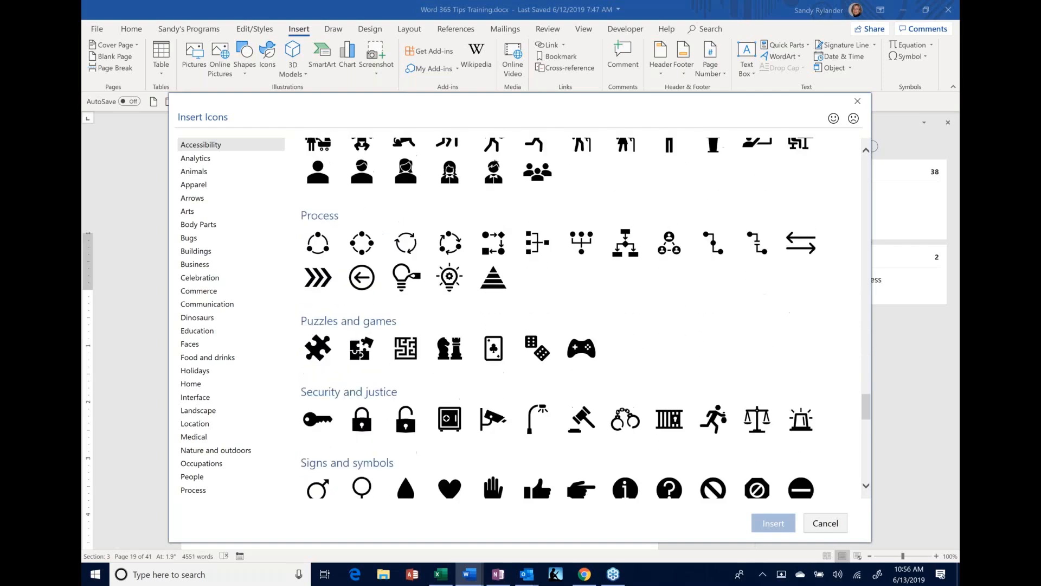
{"action": "scroll", "coordinate": [539, 475], "scroll_direction": "down", "scroll_amount": 10}
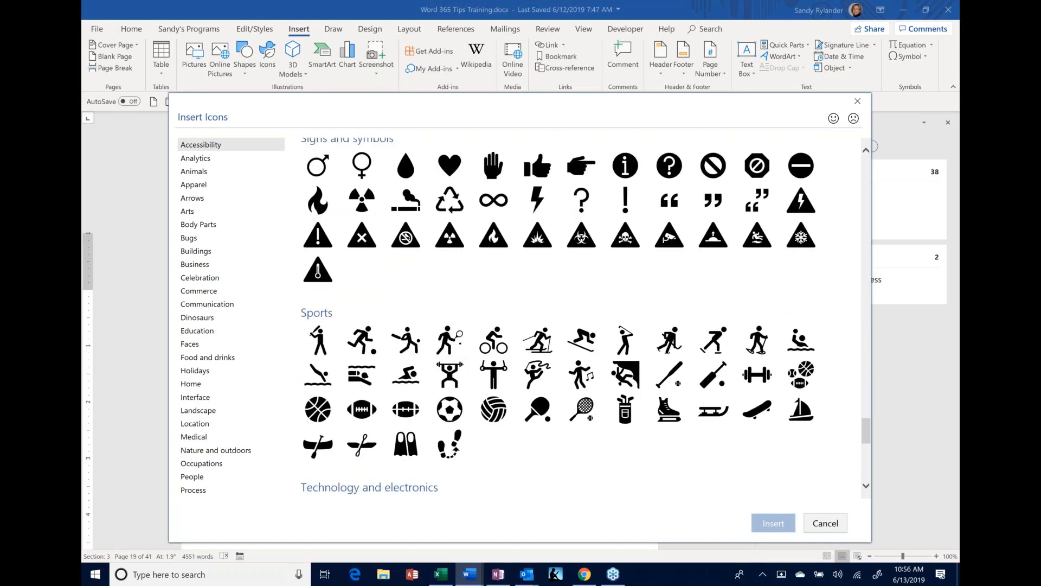
{"action": "scroll", "coordinate": [539, 460], "scroll_direction": "down", "scroll_amount": 5}
{"action": "scroll", "coordinate": [539, 460], "scroll_direction": "up", "scroll_amount": 12}
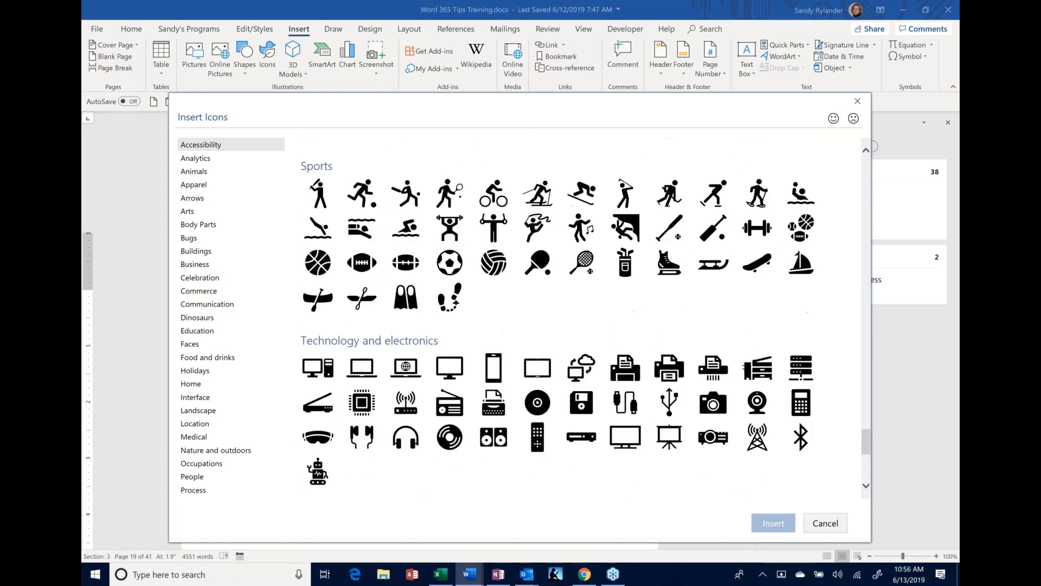
{"action": "scroll", "coordinate": [539, 460], "scroll_direction": "up", "scroll_amount": 5}
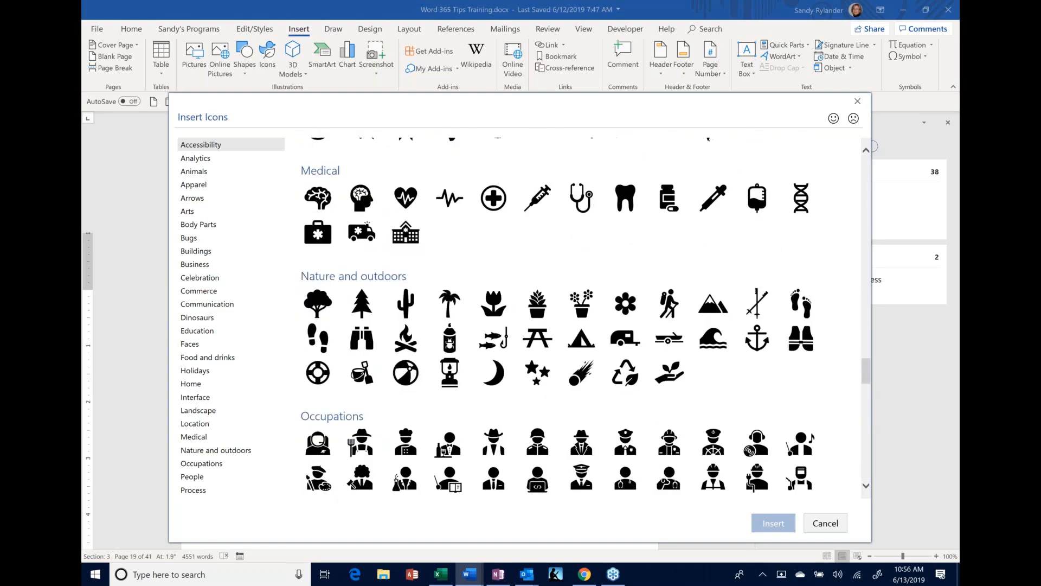
{"action": "scroll", "coordinate": [539, 460], "scroll_direction": "up", "scroll_amount": 15}
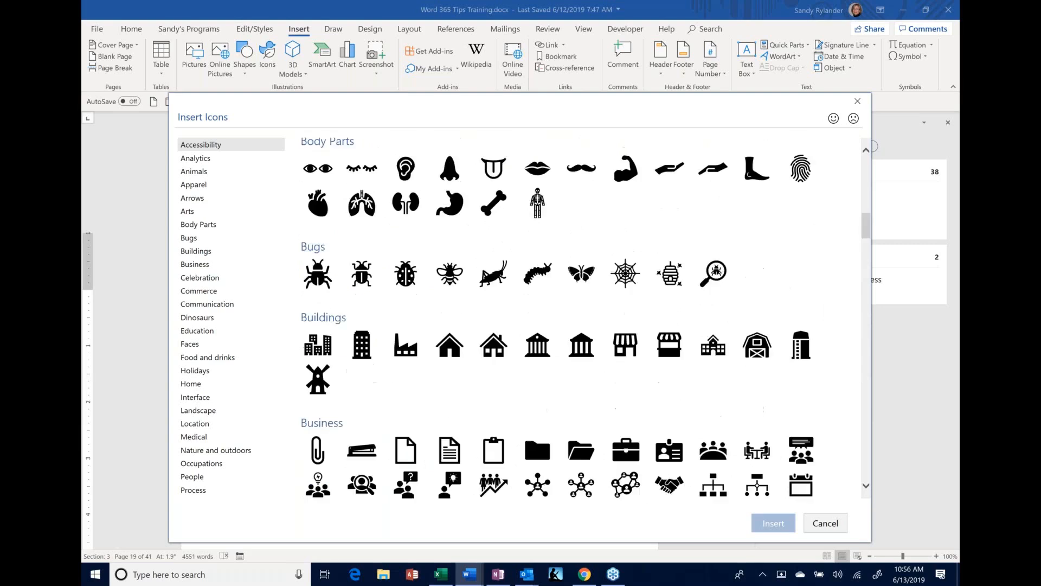
{"action": "scroll", "coordinate": [344, 286], "scroll_direction": "up", "scroll_amount": 10}
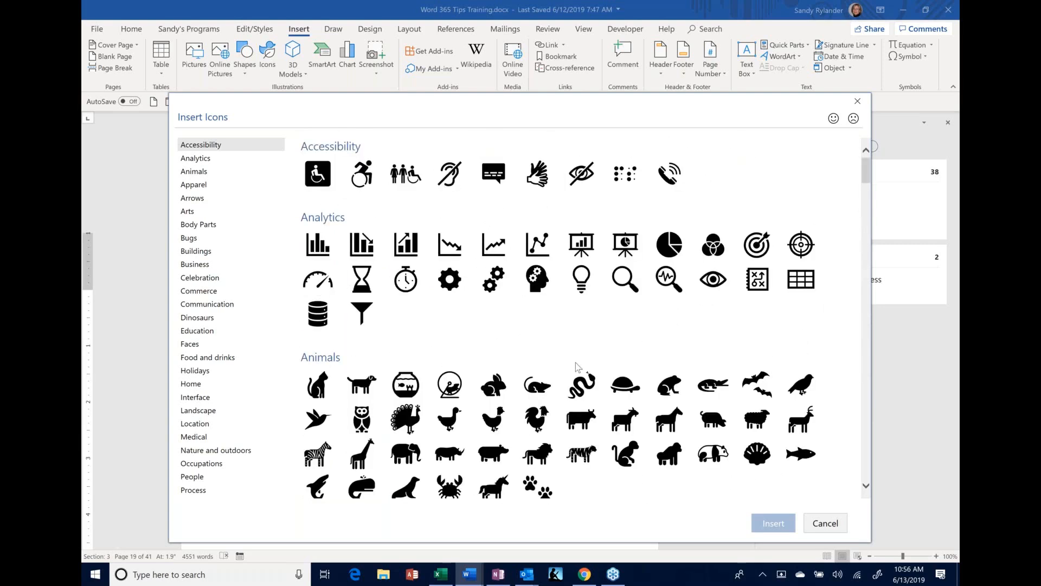
Insert the table grid icon from the Analytics category below the empty paragraphs on page 15 and delete it again.
{"action": "left_click", "coordinate": [807, 292]}
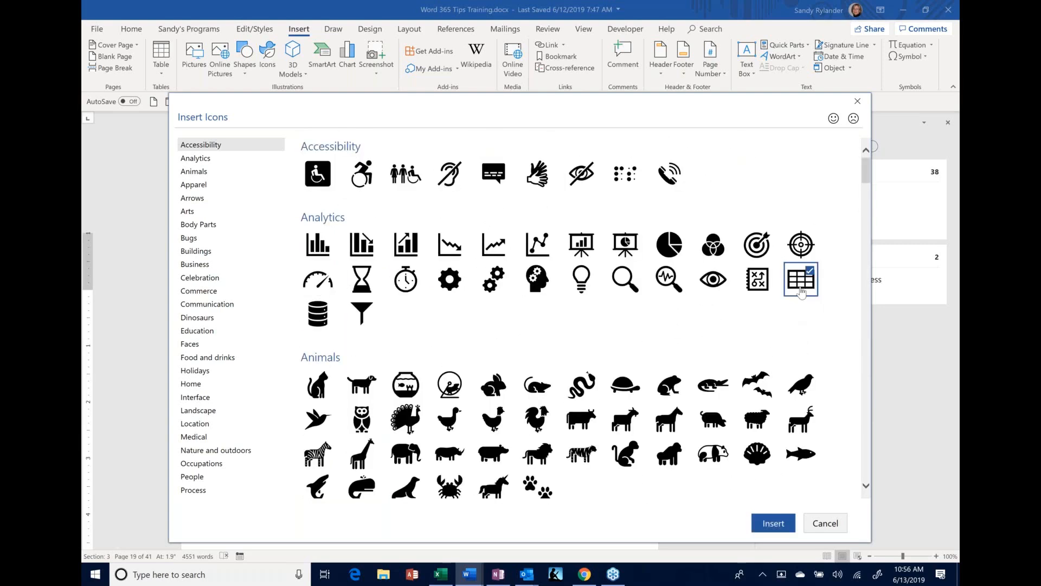
{"action": "left_click", "coordinate": [785, 525]}
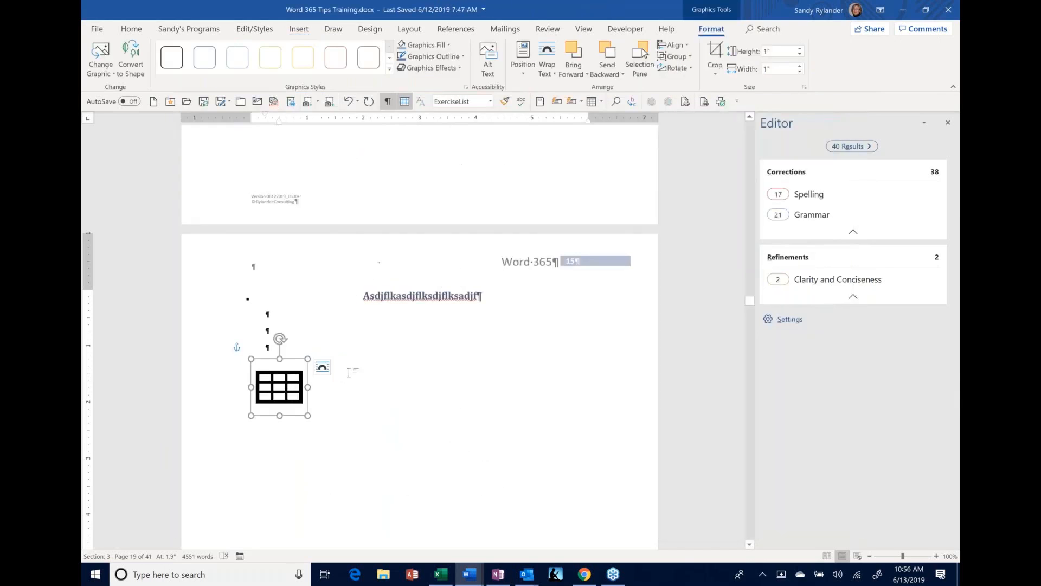
{"action": "key", "text": "Delete"}
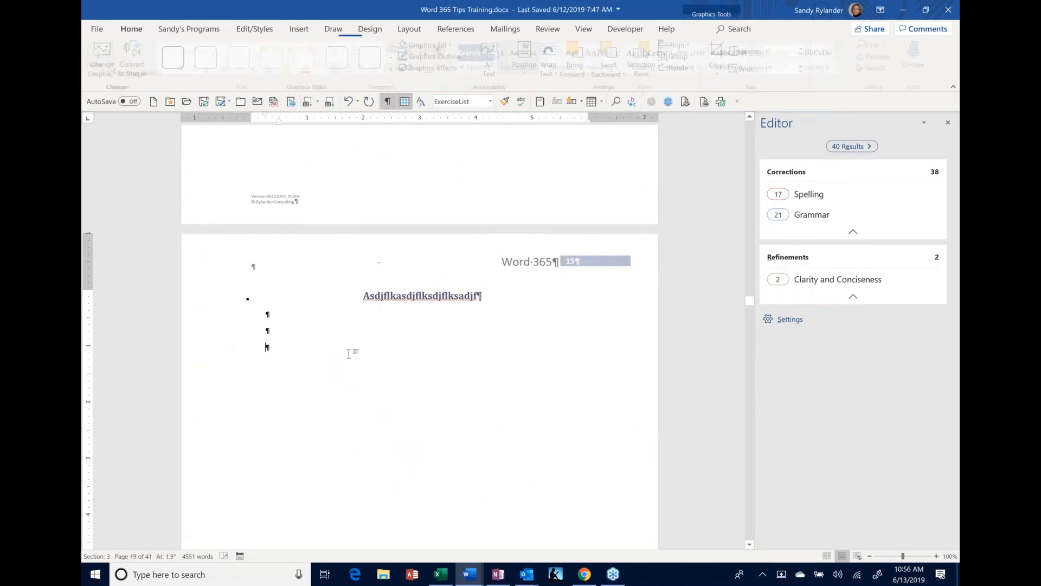
Look over the Legacy Forms and ActiveX Controls among the developer tools without inserting any control.
{"action": "left_click", "coordinate": [626, 29]}
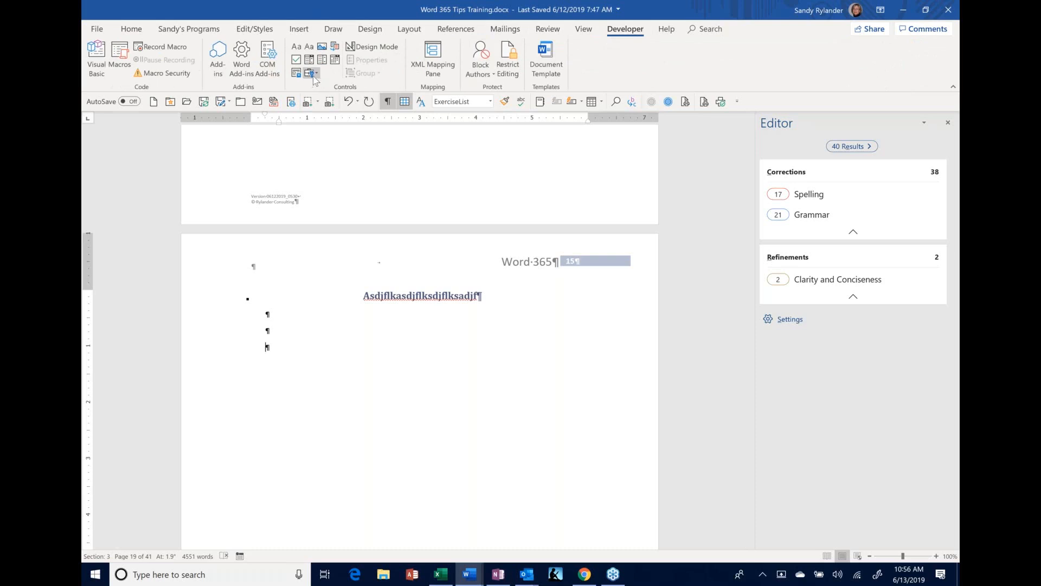
{"action": "left_click", "coordinate": [317, 75]}
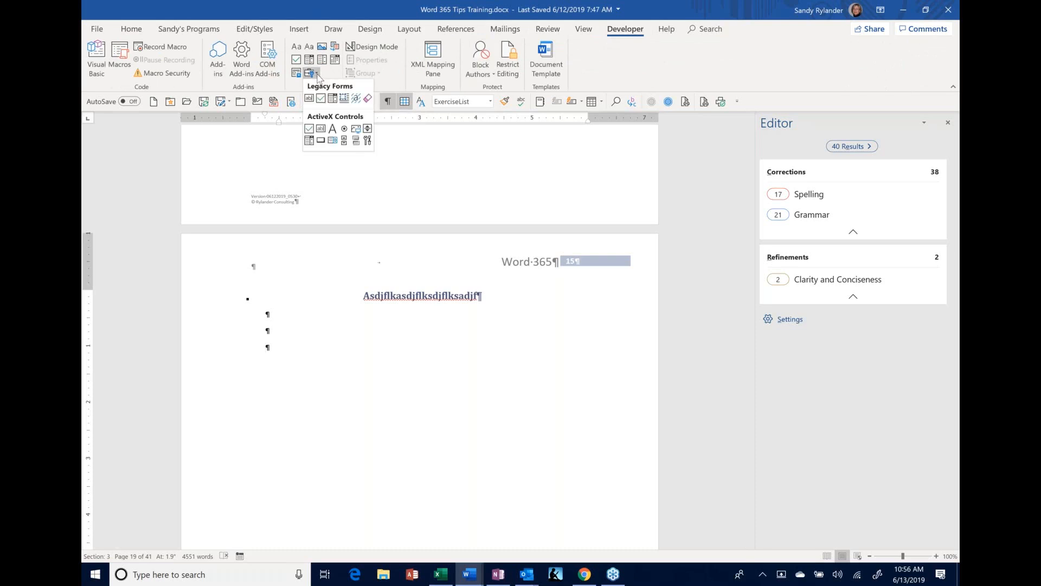
{"action": "left_click", "coordinate": [681, 69]}
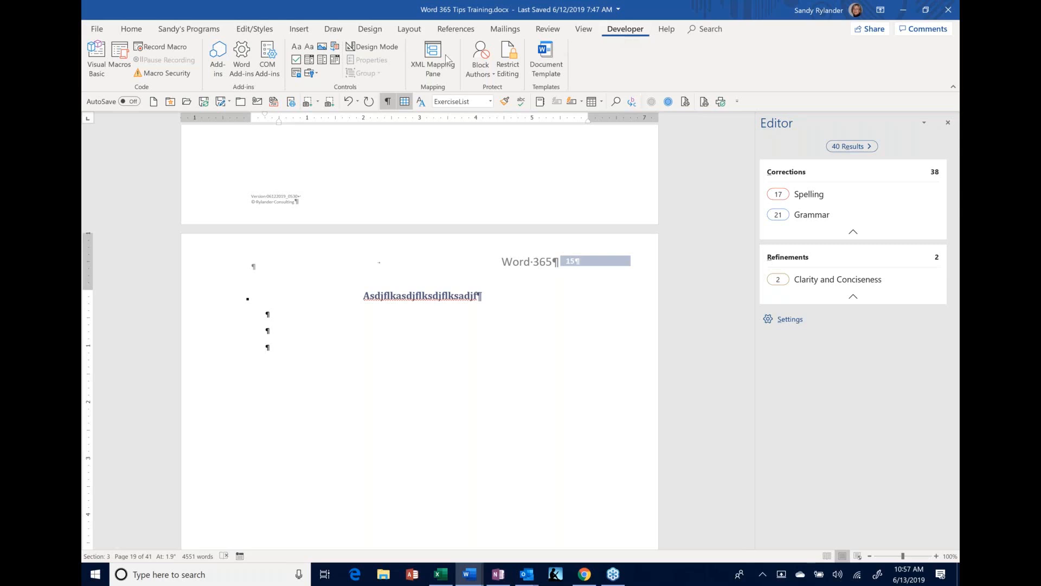
Review the Developer entry among the main tabs in the ribbon customization options and accept the settings.
{"action": "right_click", "coordinate": [626, 34]}
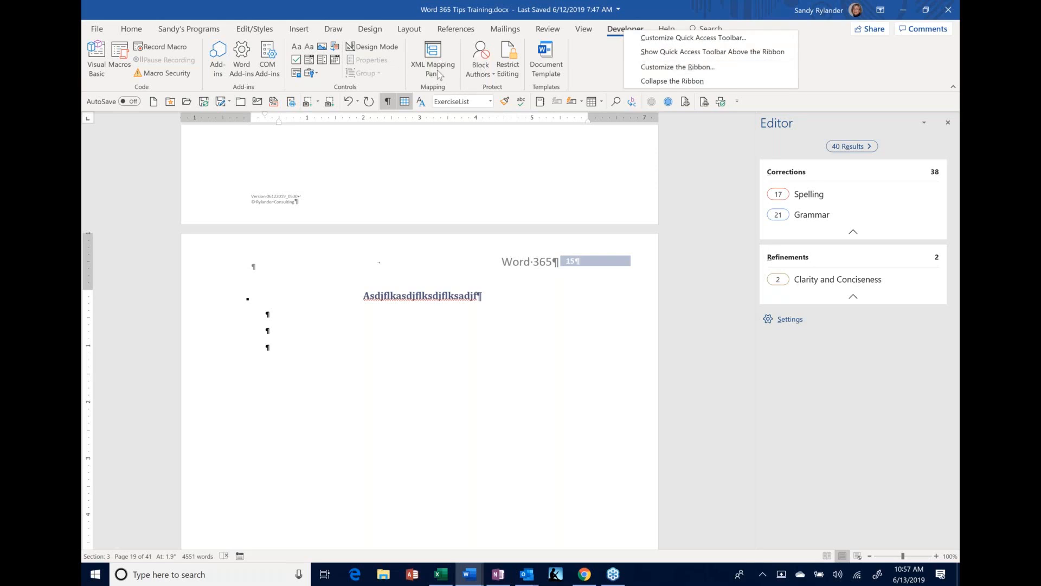
{"action": "left_click", "coordinate": [646, 66]}
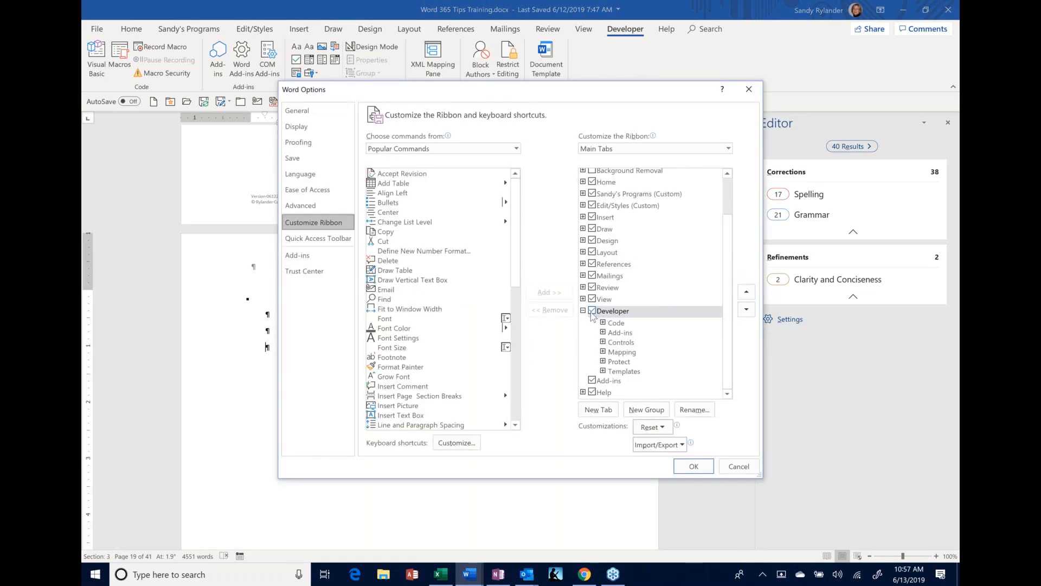
{"action": "left_click", "coordinate": [593, 315]}
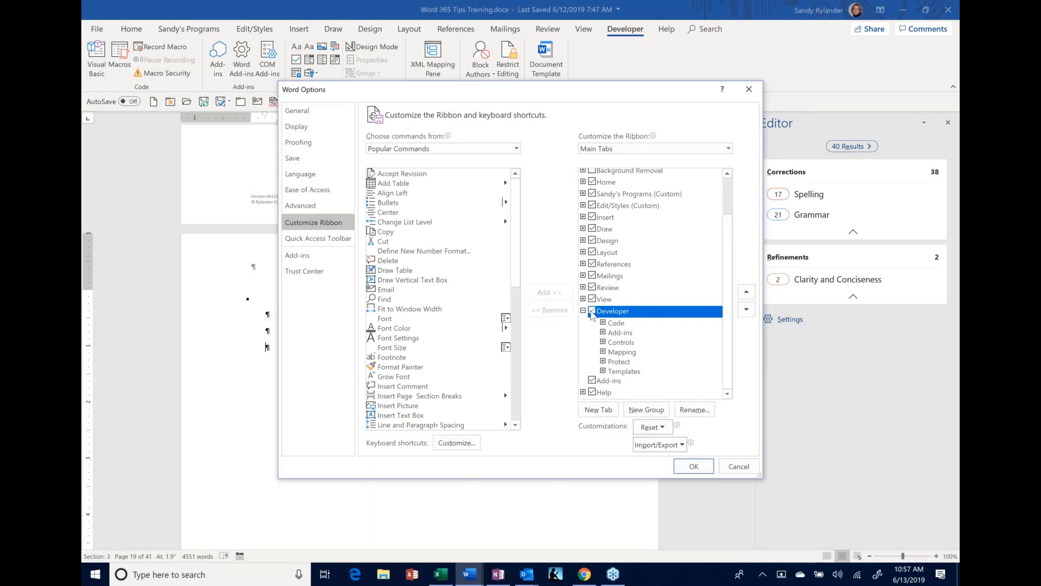
{"action": "left_click", "coordinate": [692, 467]}
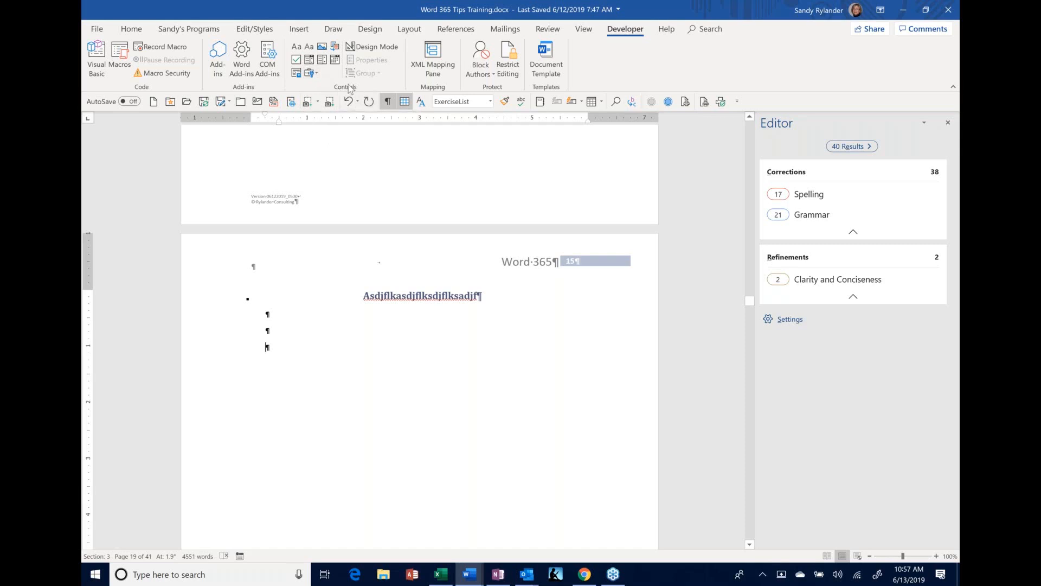
Insert a legacy check box form field in the last empty paragraph on page 15 and add three blank paragraphs after it.
{"action": "left_click", "coordinate": [318, 74]}
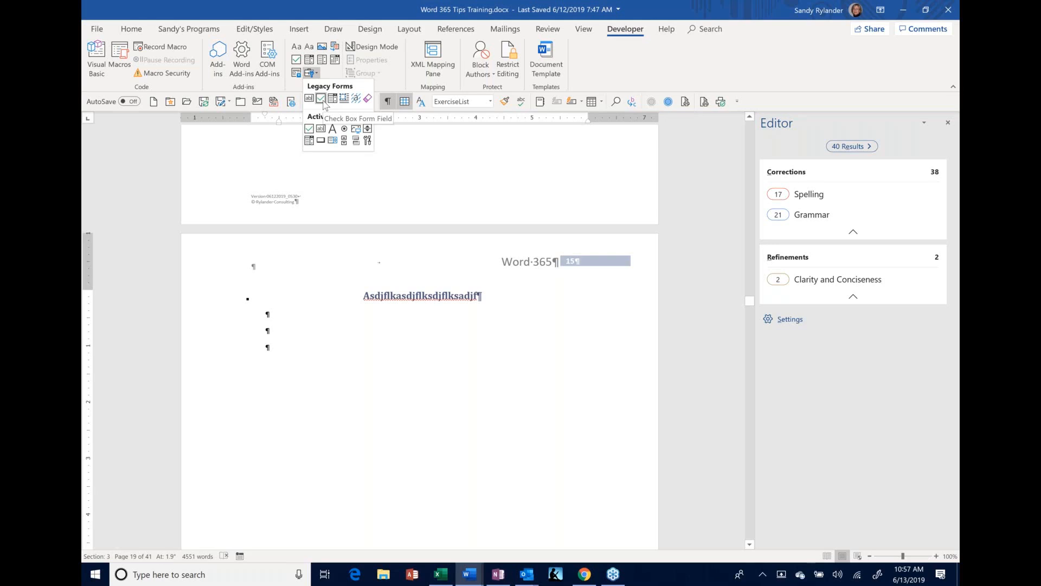
{"action": "left_click", "coordinate": [323, 100]}
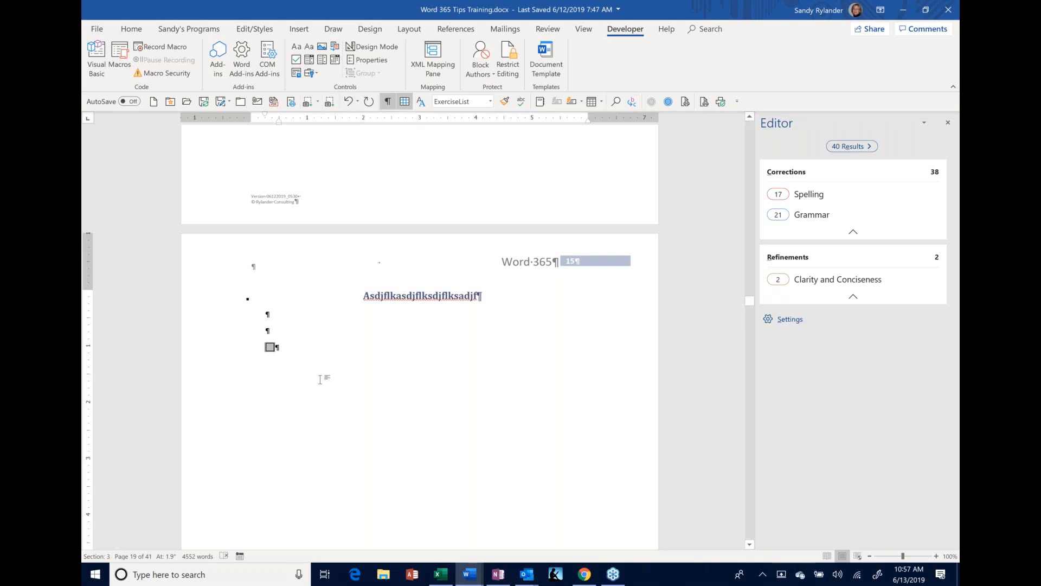
{"action": "key", "text": "Return"}
{"action": "key", "text": "Return"}
{"action": "key", "text": "Return"}
Set the check box form field's default value to Checked.
{"action": "double_click", "coordinate": [270, 347]}
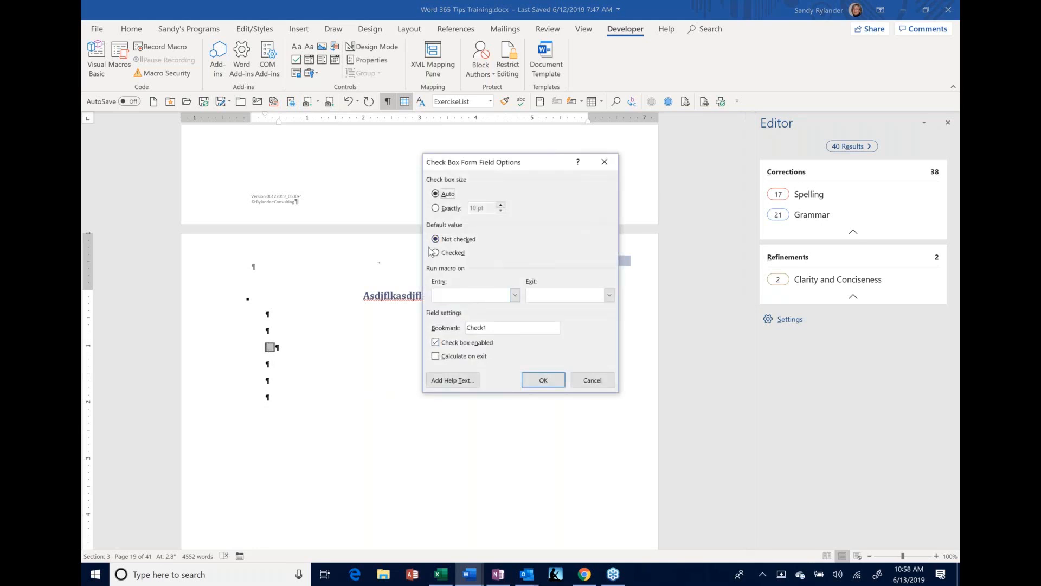
{"action": "left_click", "coordinate": [434, 252]}
{"action": "left_click", "coordinate": [530, 385]}
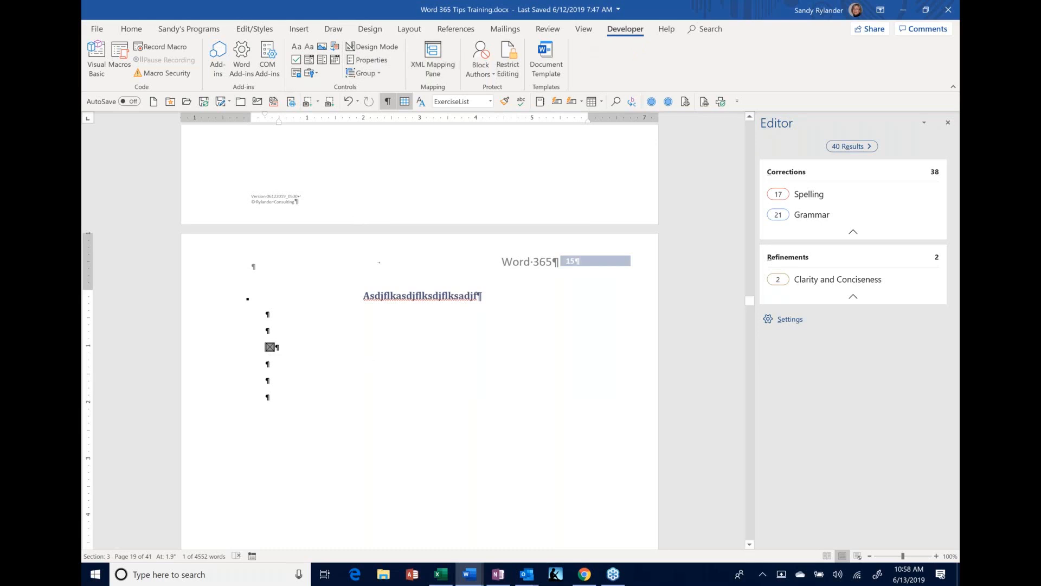
Select the checked box and look up the Save Selection to AutoText Gallery command and its toolbar customization options within Quick Parts.
{"action": "left_click", "coordinate": [289, 351]}
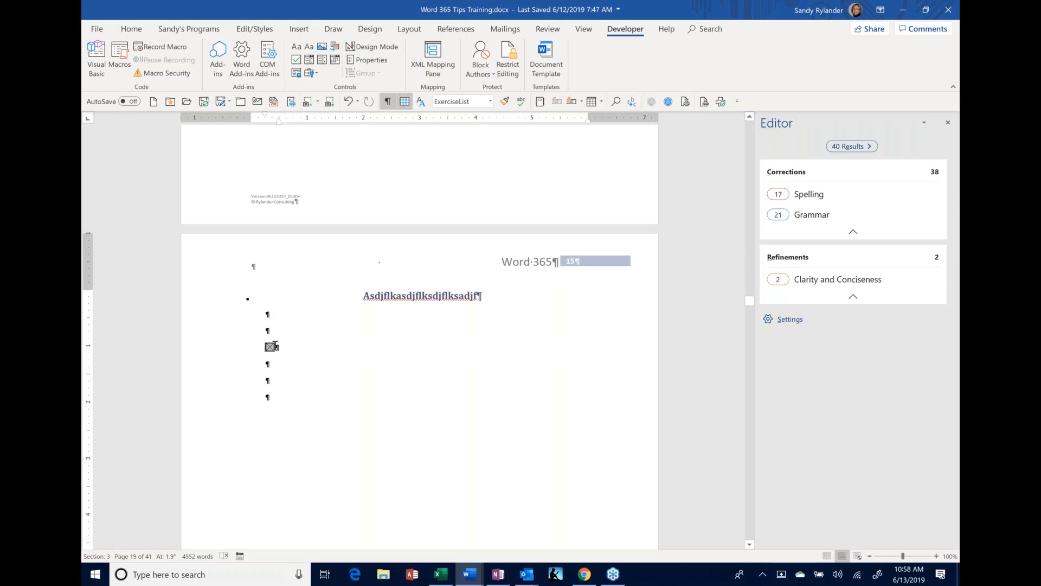
{"action": "left_click", "coordinate": [274, 346]}
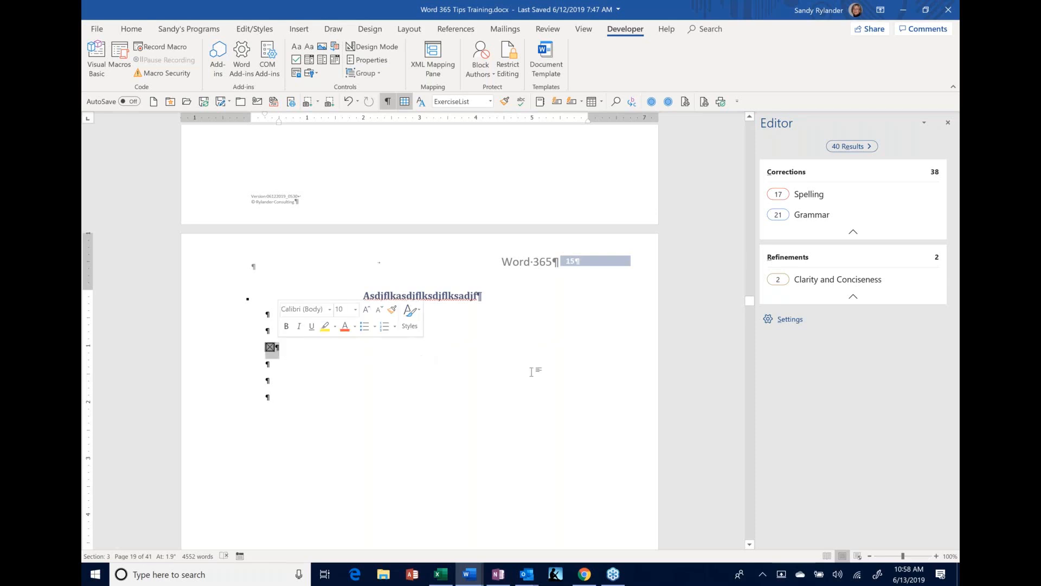
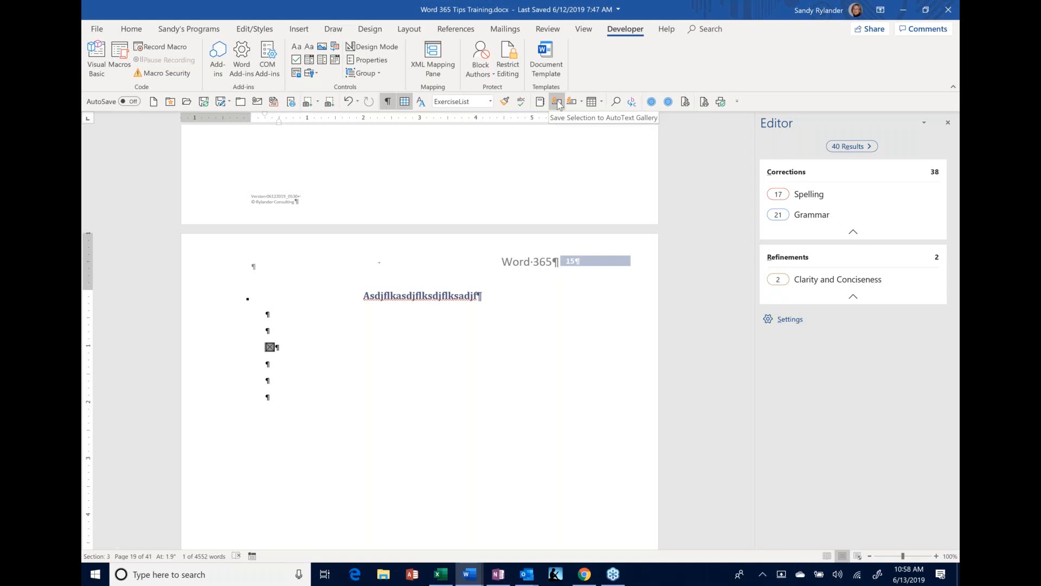
{"action": "left_click", "coordinate": [299, 30]}
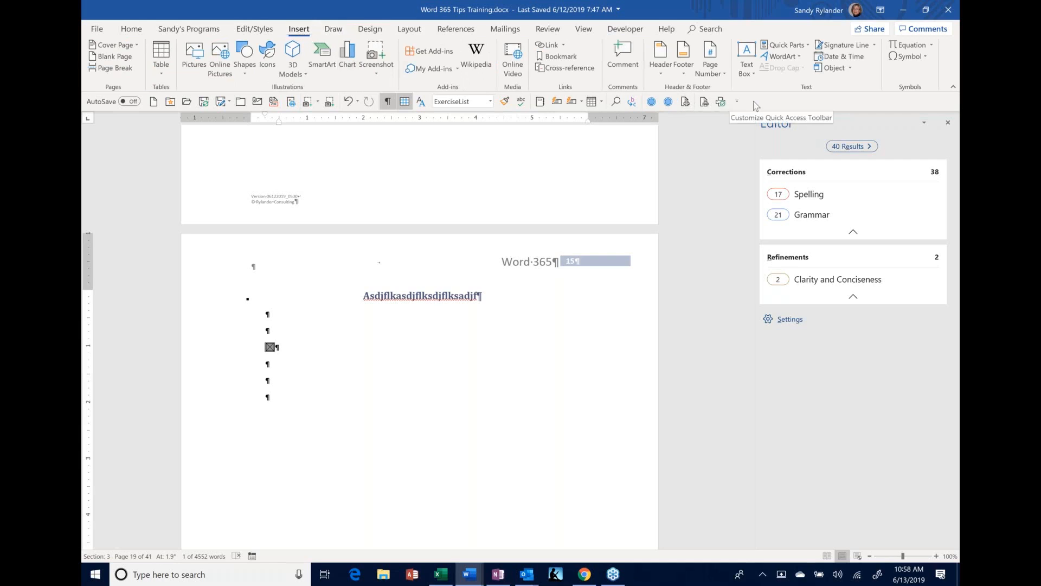
{"action": "left_click", "coordinate": [808, 45]}
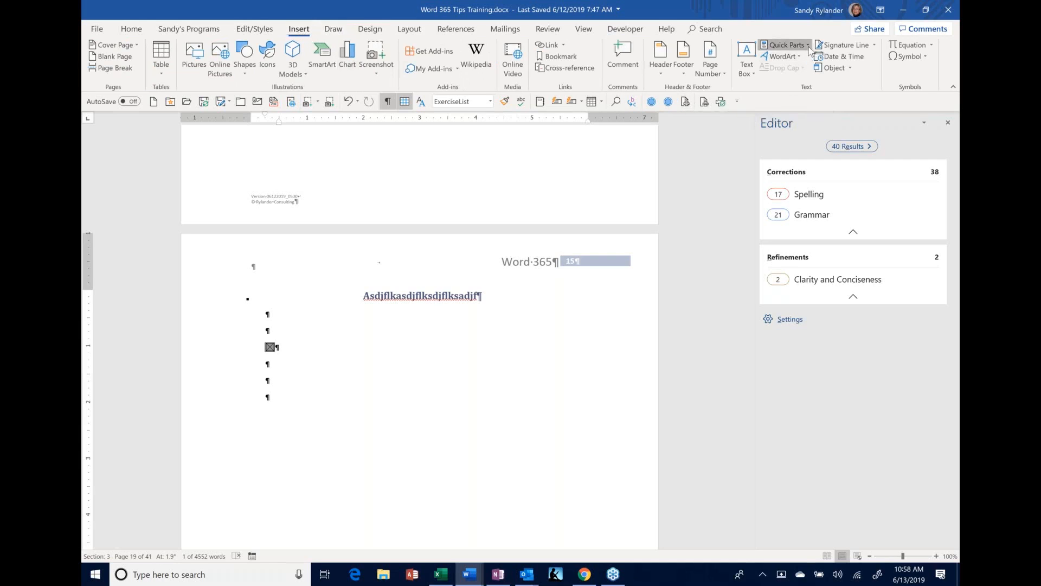
{"action": "mouse_move", "coordinate": [789, 63]}
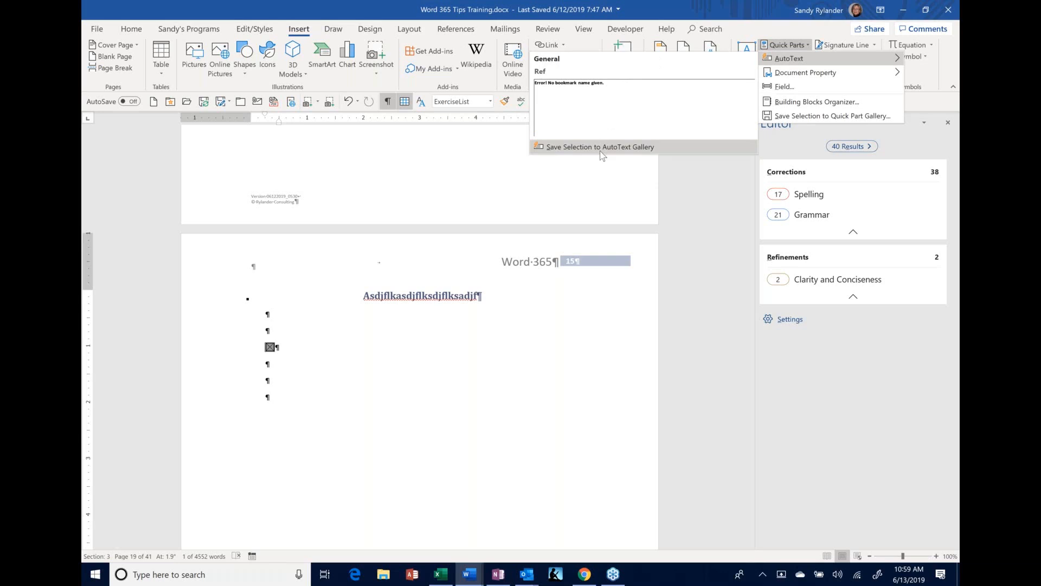
{"action": "right_click", "coordinate": [571, 151]}
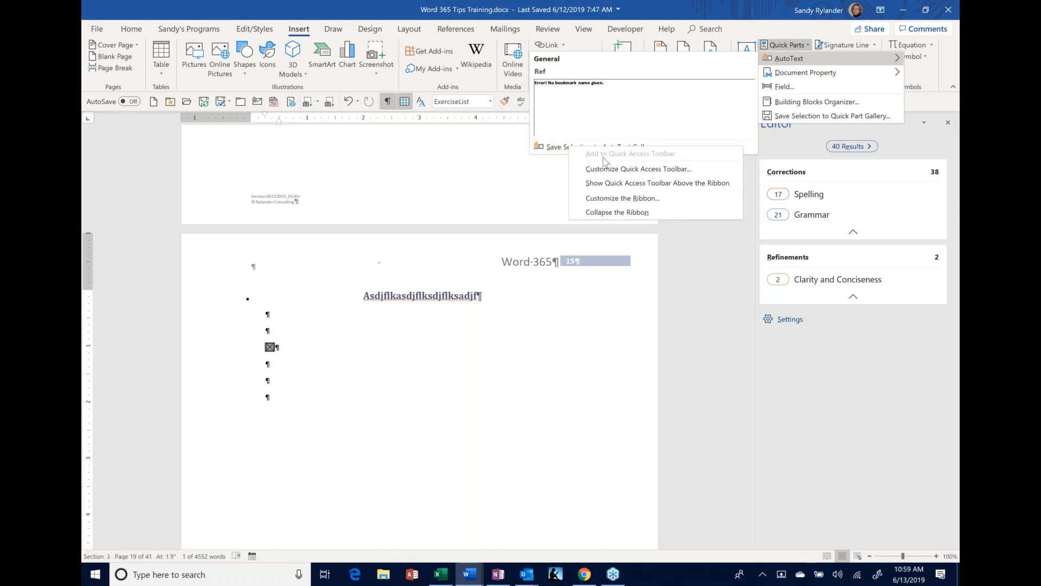
{"action": "left_click", "coordinate": [498, 160]}
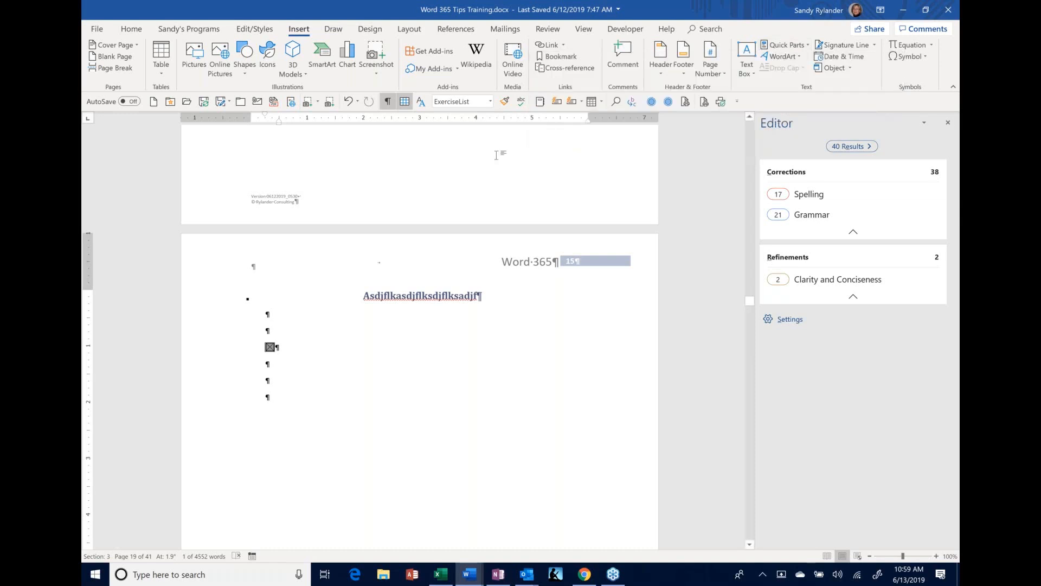
Save the selected checked box as an AutoText building block named Checkbox in a new category called Icons.
{"action": "left_click", "coordinate": [556, 102]}
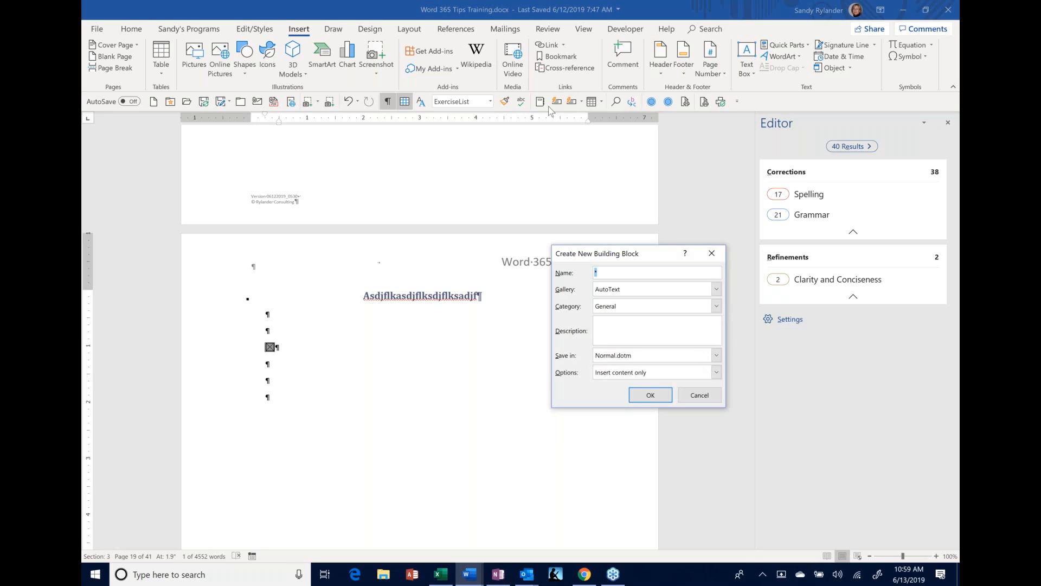
{"action": "type", "text": "Checkbox"}
{"action": "left_click", "coordinate": [716, 307]}
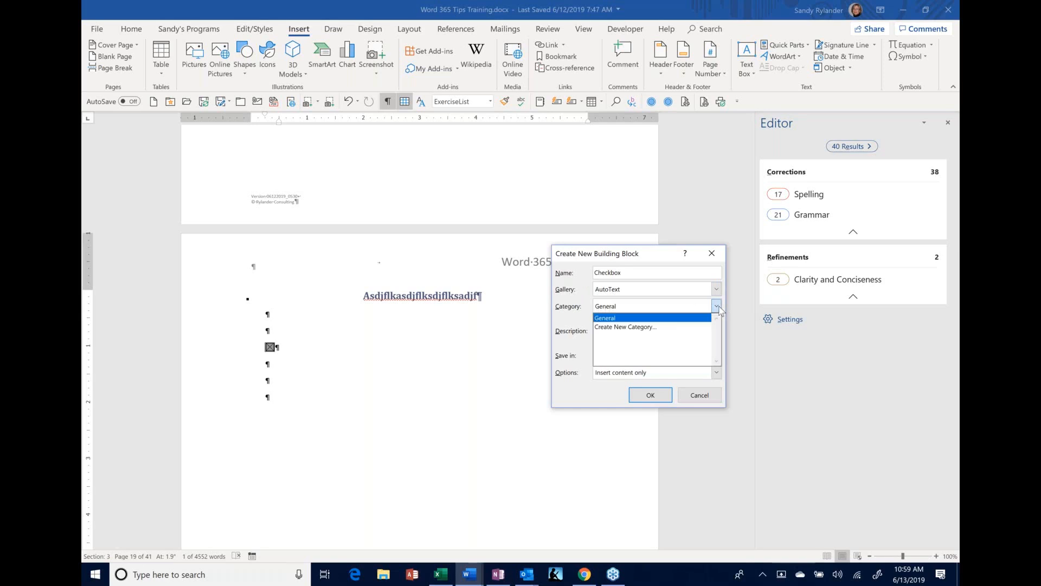
{"action": "left_click", "coordinate": [717, 307]}
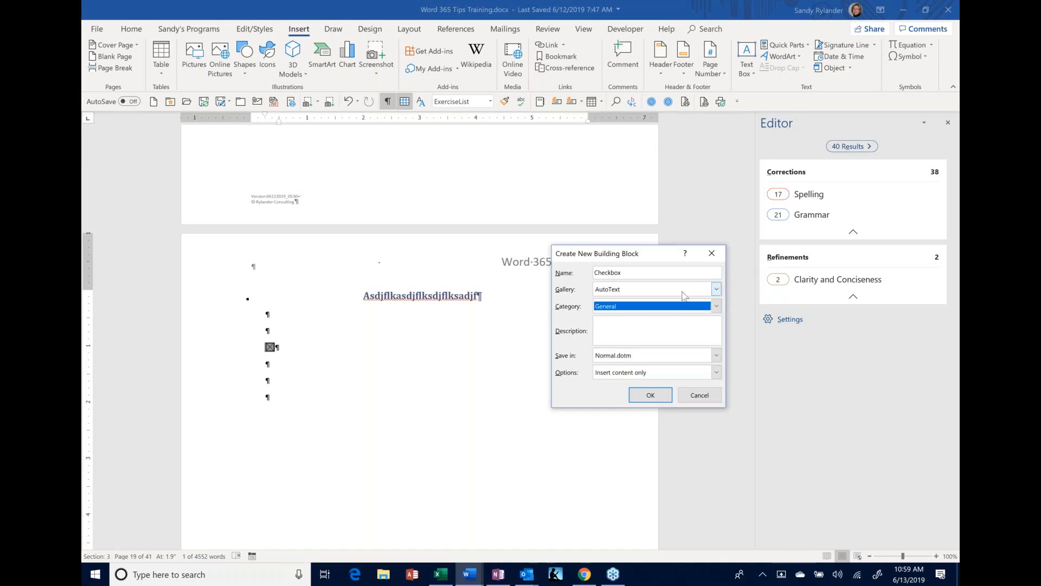
{"action": "left_click", "coordinate": [717, 306]}
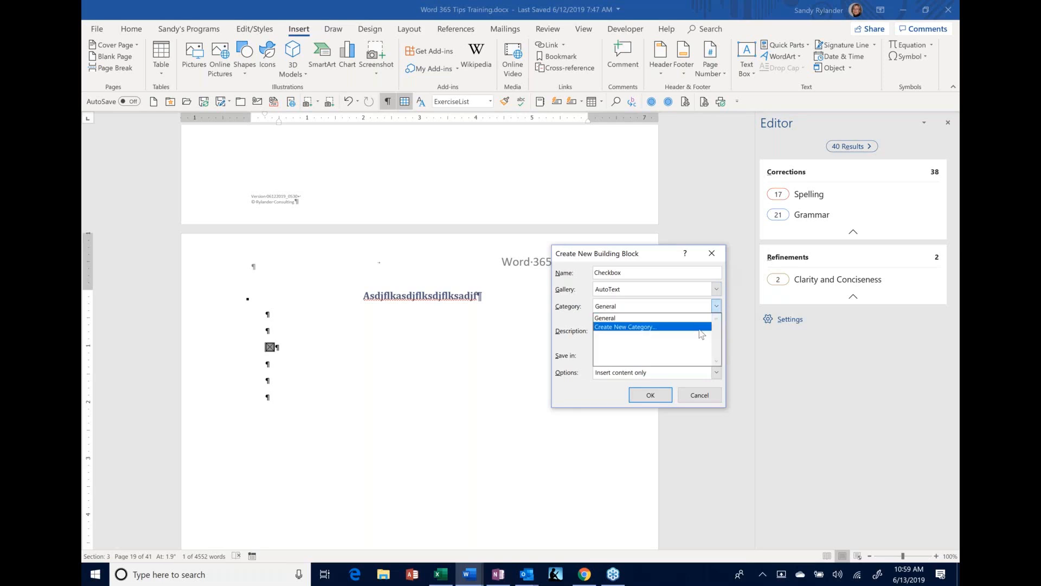
{"action": "left_click", "coordinate": [623, 324]}
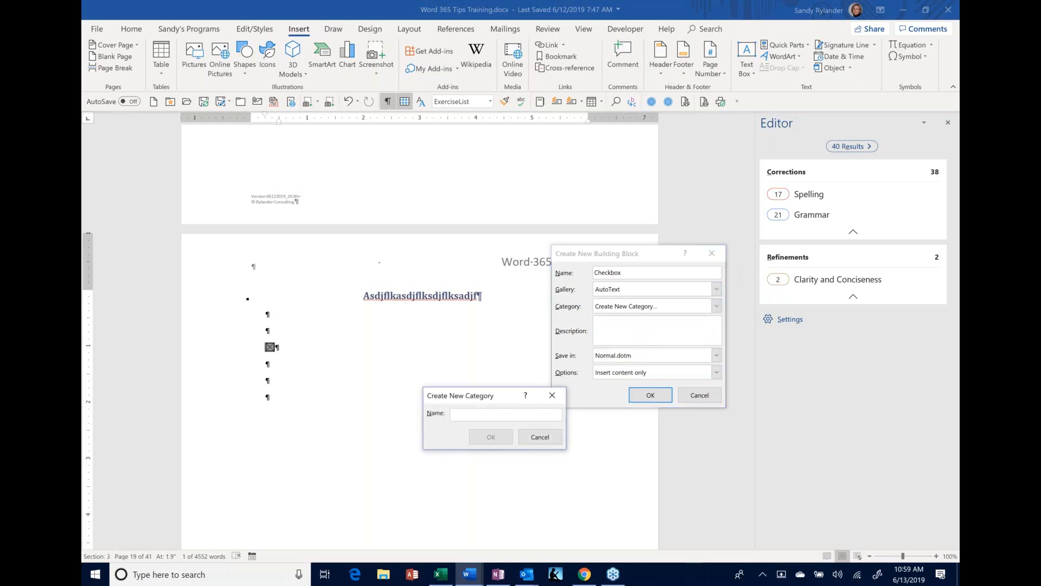
{"action": "type", "text": "Icons"}
{"action": "left_click", "coordinate": [491, 439]}
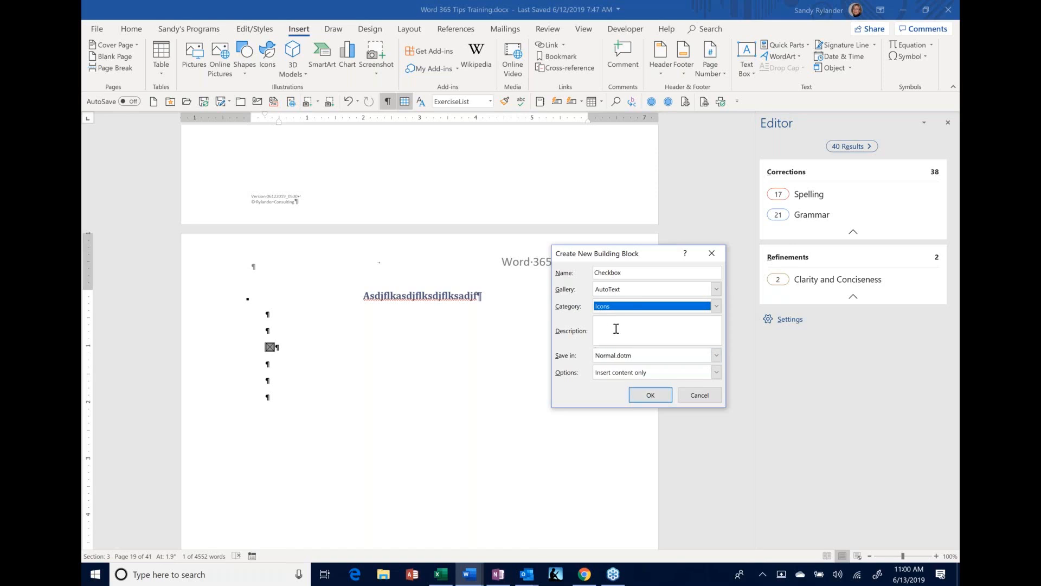
{"action": "left_click", "coordinate": [651, 397]}
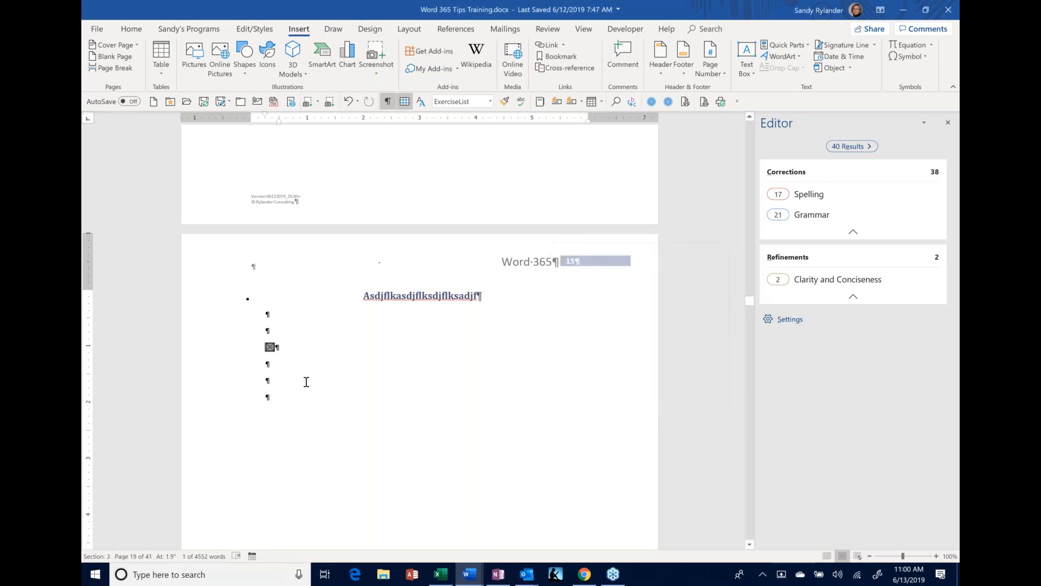
Insert the Checkbox AutoText entry two paragraphs below the first box and set the new field's default value to Not checked.
{"action": "left_click", "coordinate": [281, 378]}
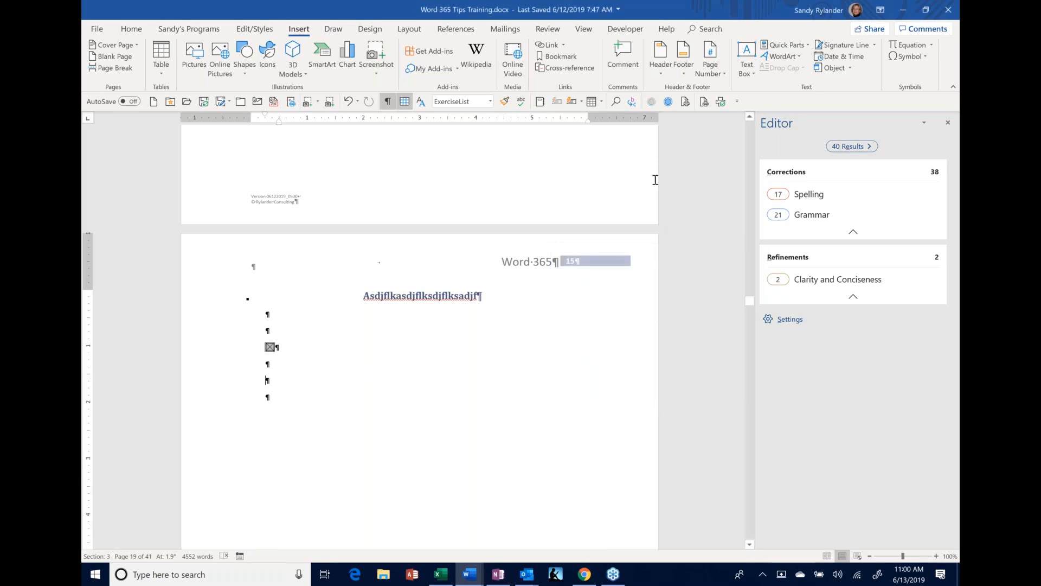
{"action": "left_click", "coordinate": [584, 105]}
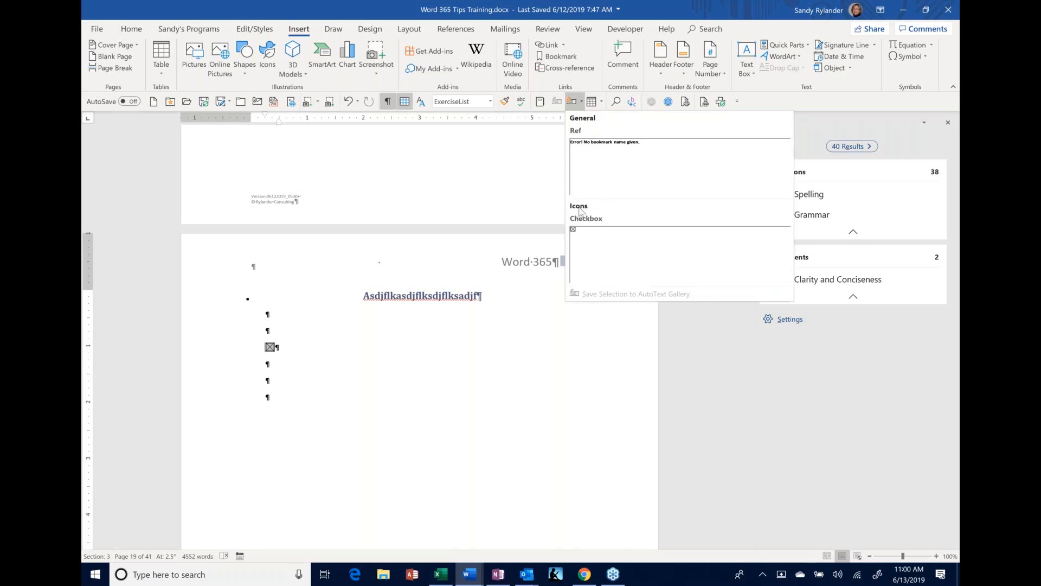
{"action": "left_click", "coordinate": [599, 266]}
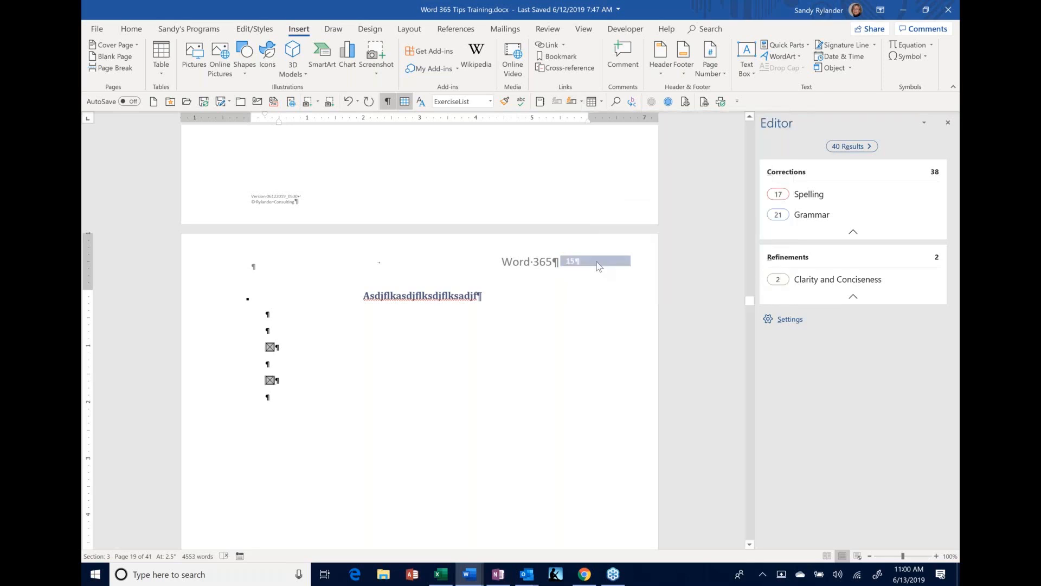
{"action": "double_click", "coordinate": [269, 381]}
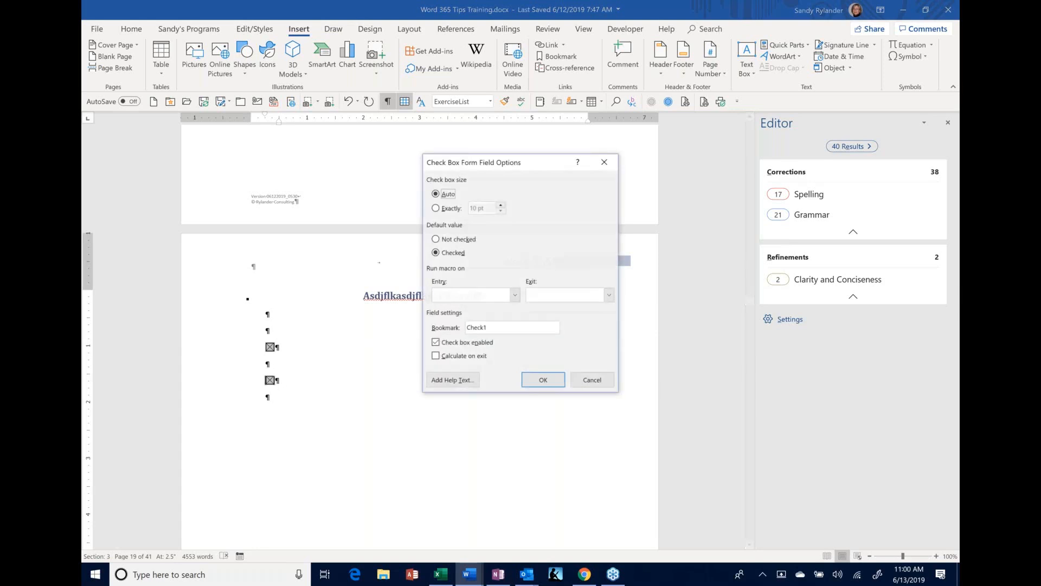
{"action": "left_click", "coordinate": [435, 238]}
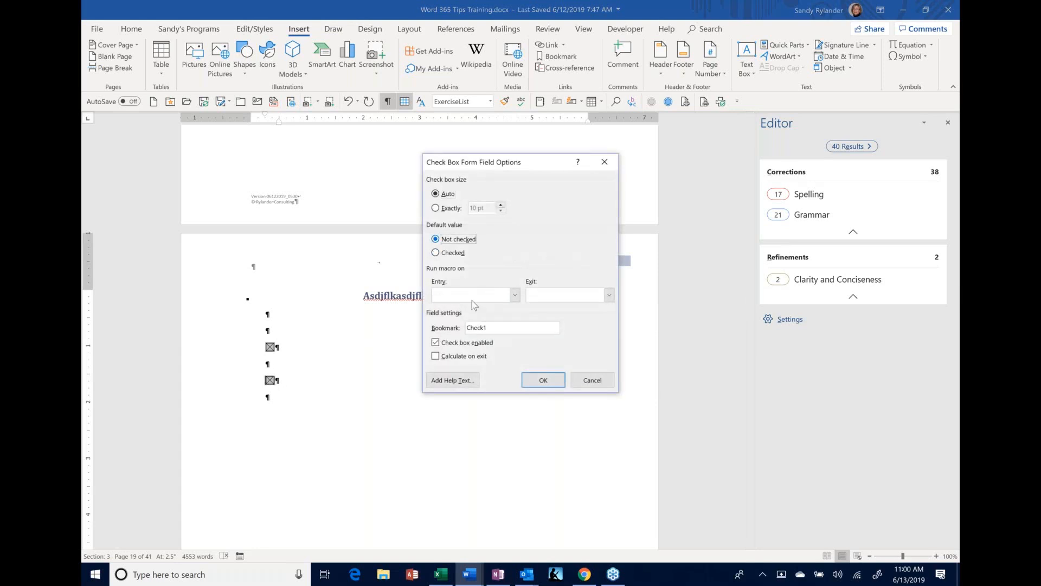
{"action": "left_click", "coordinate": [544, 380]}
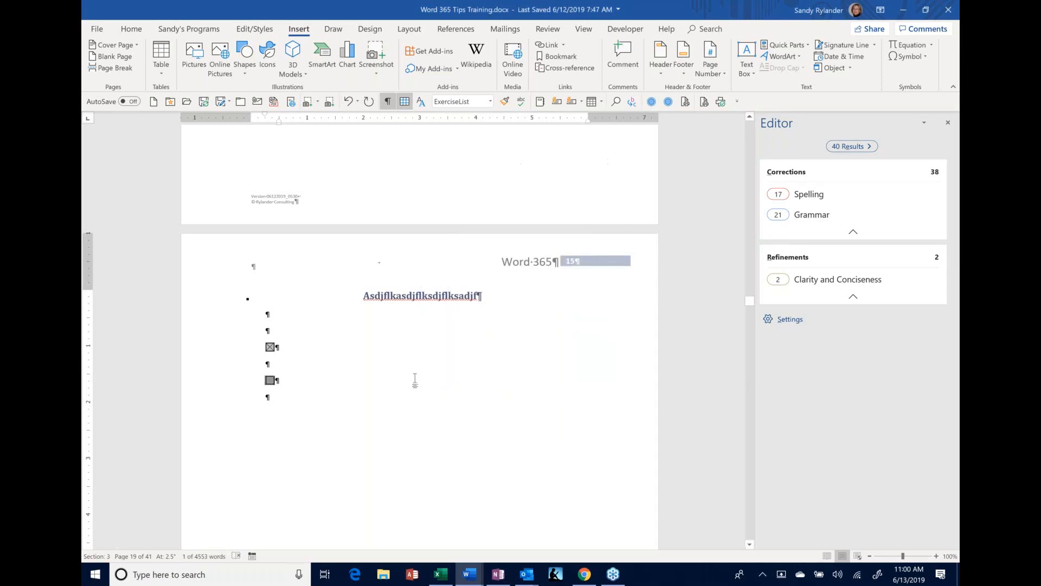
Save the unchecked box as an AutoText building block named Blankbox in the Icons category.
{"action": "left_click", "coordinate": [275, 379]}
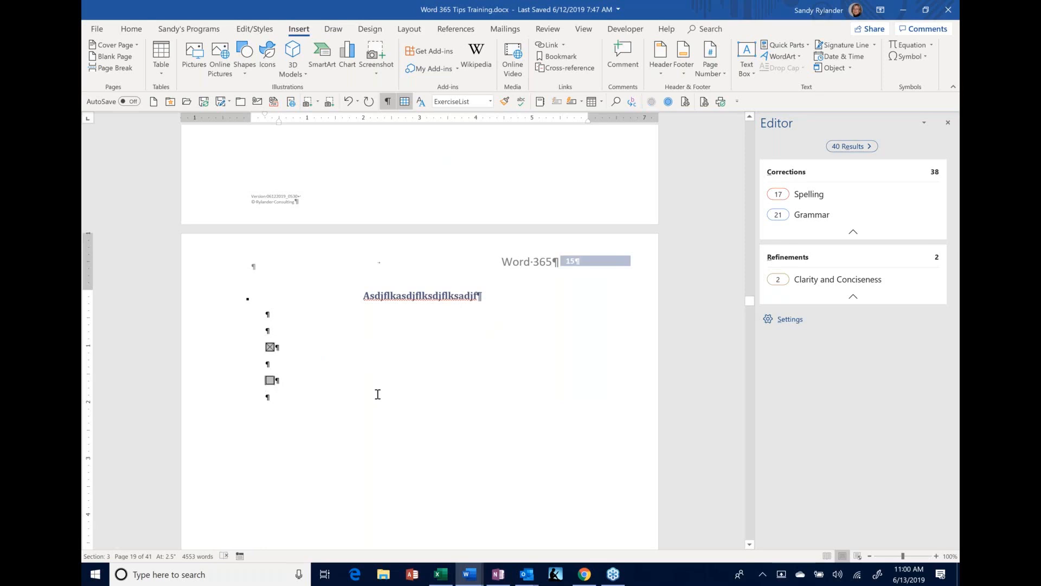
{"action": "key", "text": "shift+Left"}
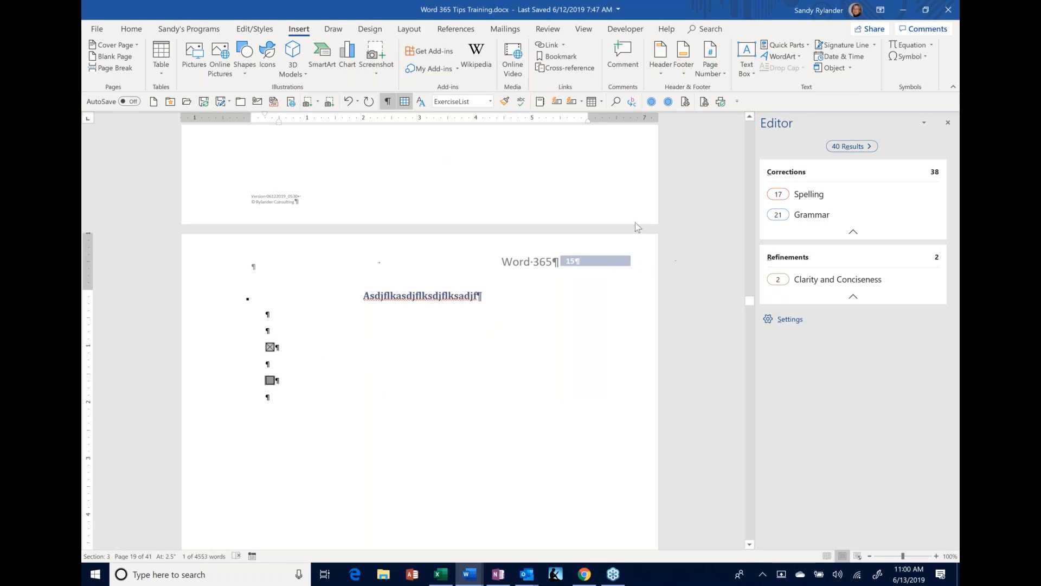
{"action": "left_click", "coordinate": [558, 106]}
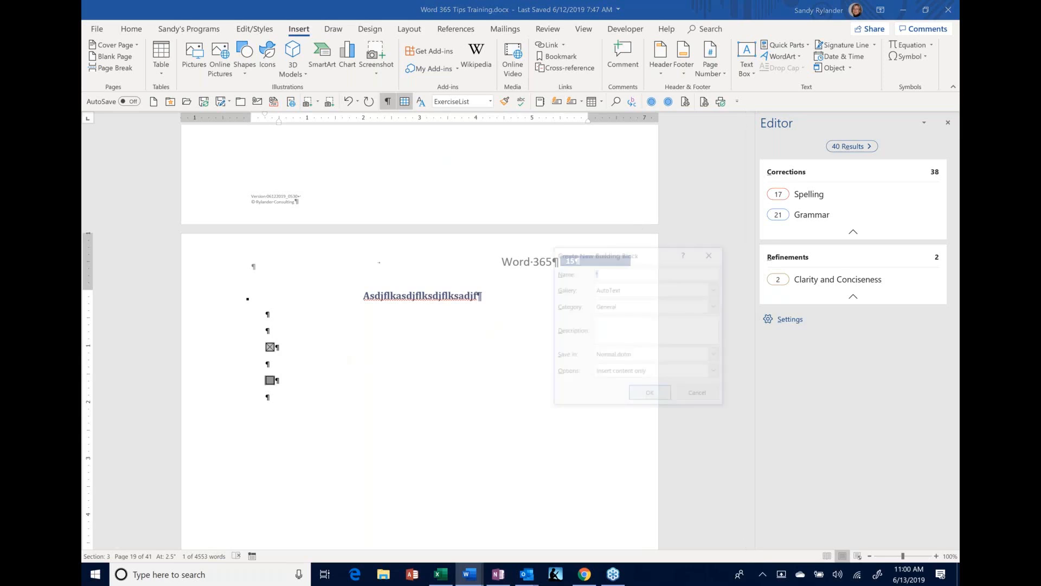
{"action": "type", "text": "Check"}
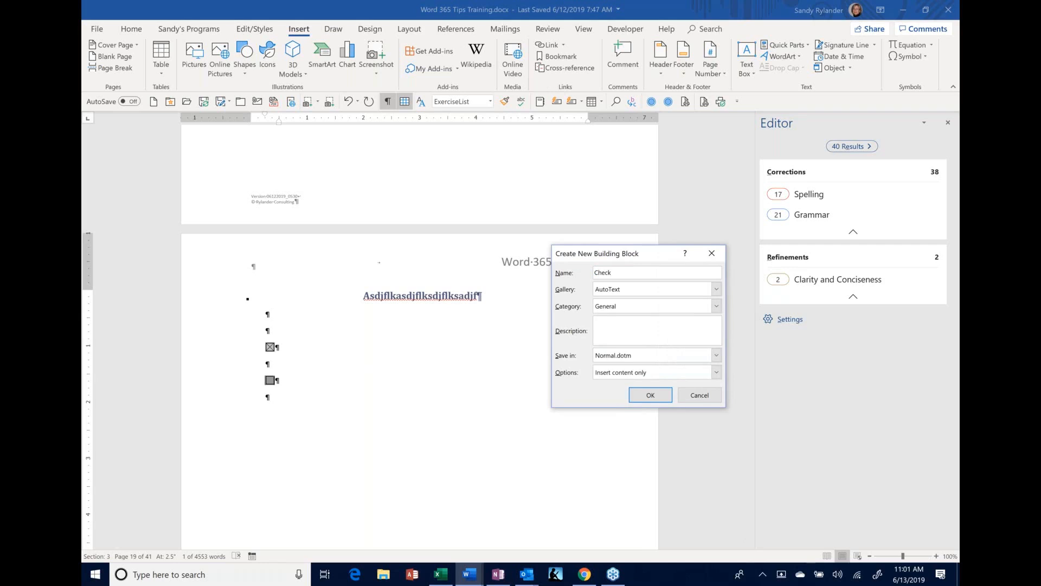
{"action": "key", "text": "BackSpace"}
{"action": "key", "text": "BackSpace"}
{"action": "key", "text": "BackSpace"}
{"action": "key", "text": "BackSpace"}
{"action": "key", "text": "BackSpace"}
{"action": "type", "text": "Blank"}
{"action": "type", "text": "C"}
{"action": "type", "text": "B"}
{"action": "type", "text": "box"}
{"action": "left_click", "coordinate": [613, 307]}
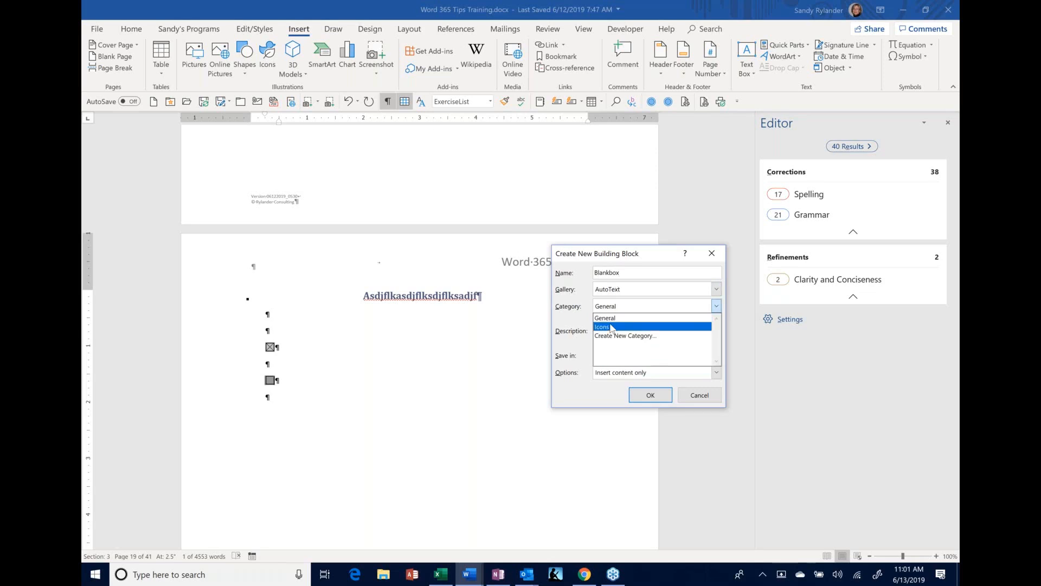
{"action": "left_click", "coordinate": [613, 326]}
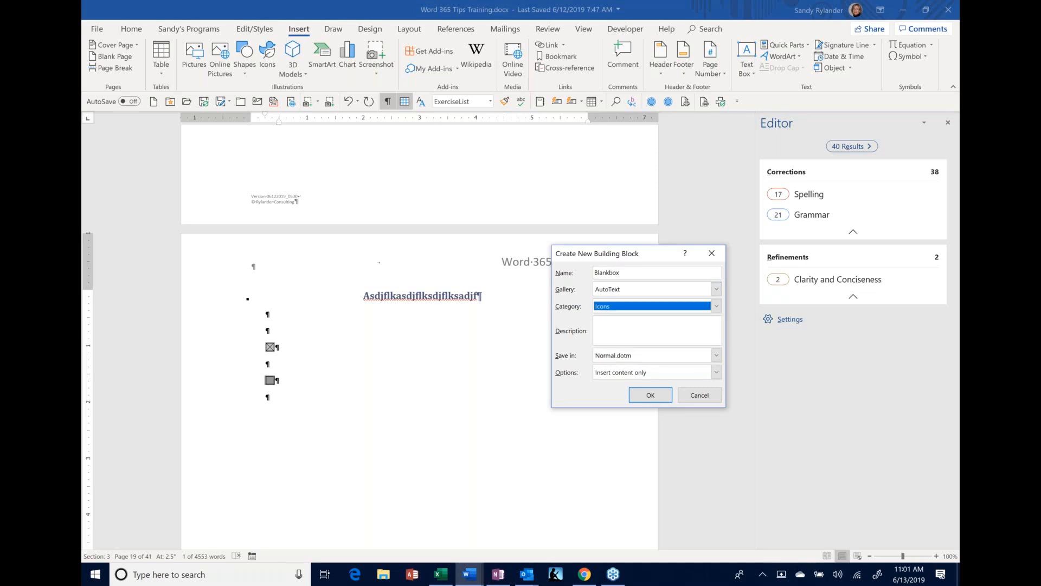
{"action": "left_click", "coordinate": [650, 395]}
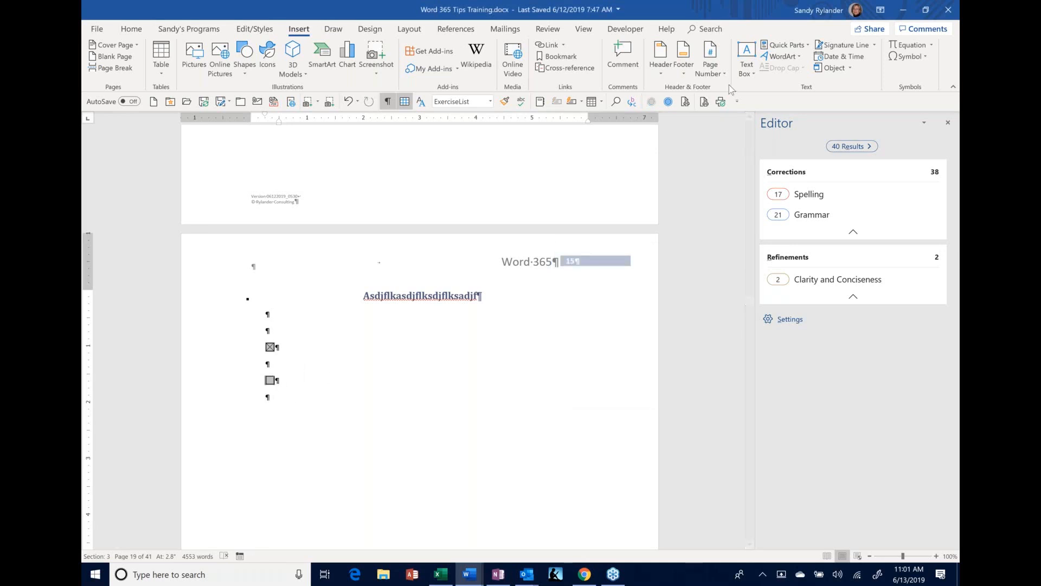
Insert the Blankbox and Checkbox AutoText entries side by side on the last empty line, separated by a tab.
{"action": "left_click", "coordinate": [581, 102]}
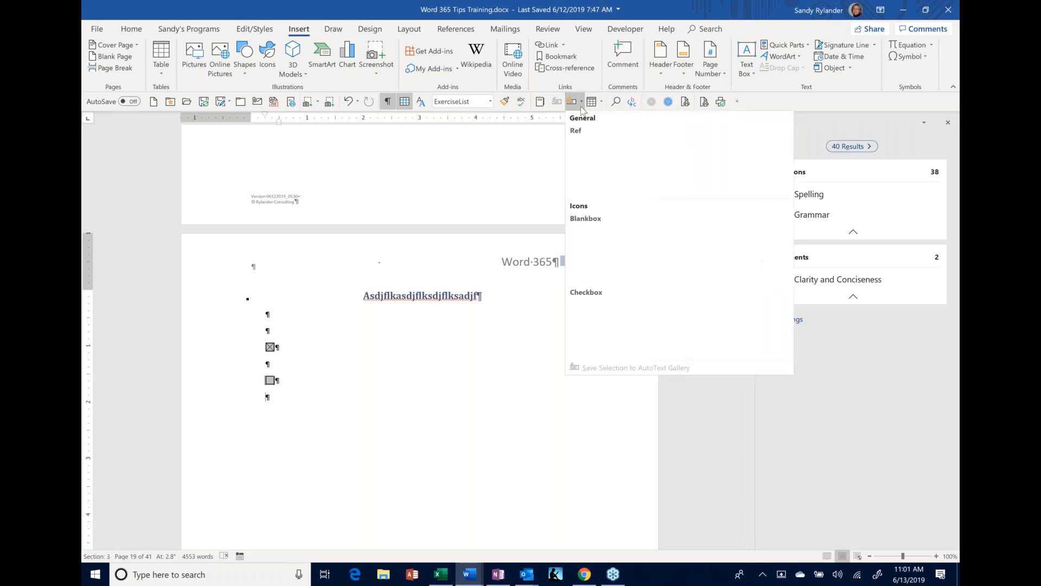
{"action": "left_click", "coordinate": [604, 248]}
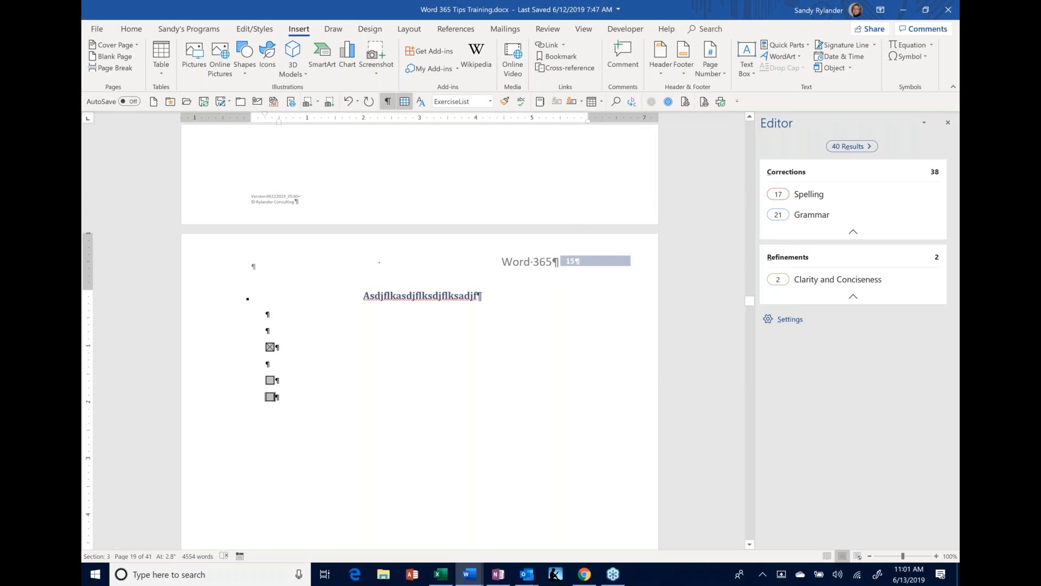
{"action": "left_click", "coordinate": [581, 102]}
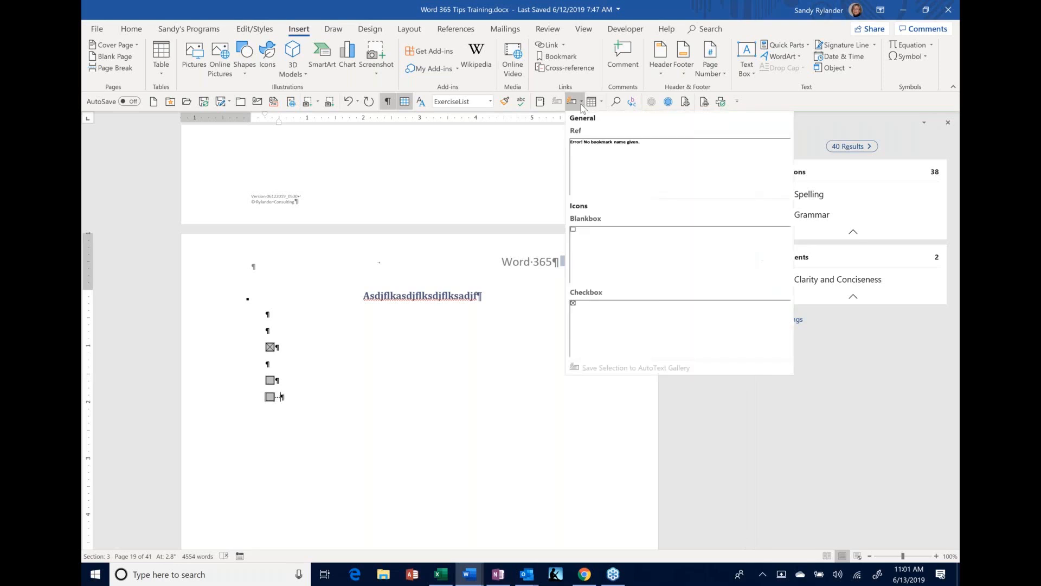
{"action": "left_click", "coordinate": [596, 319]}
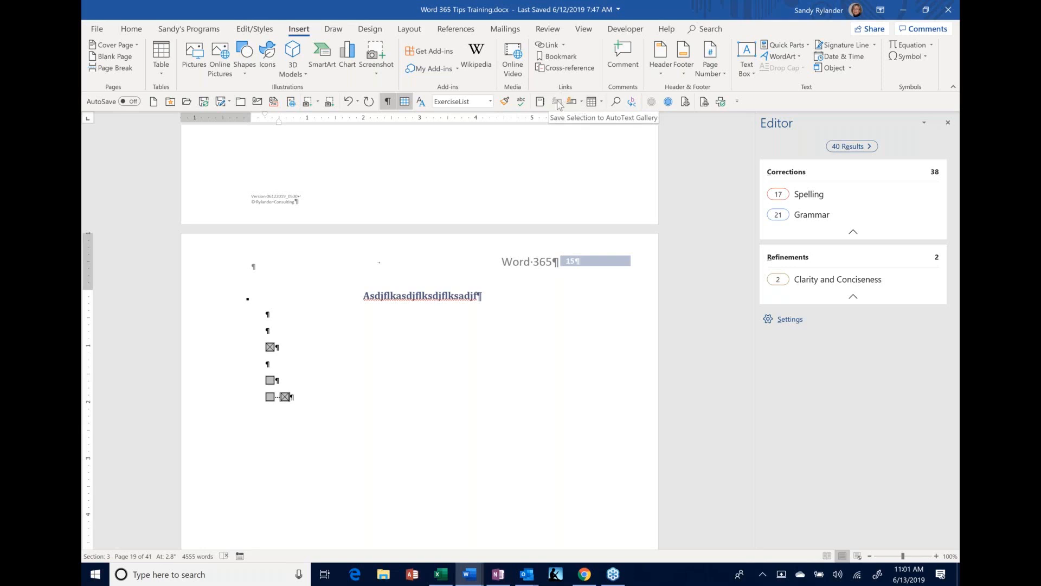
Look over the built-in calendar designs in the Quick Tables gallery.
{"action": "left_click", "coordinate": [602, 102]}
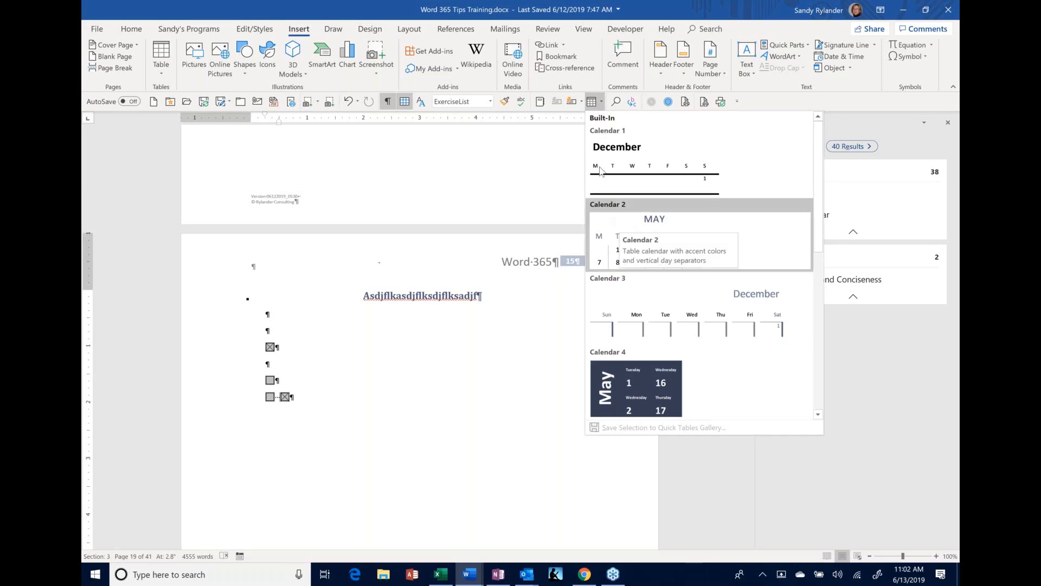
{"action": "left_click", "coordinate": [466, 326]}
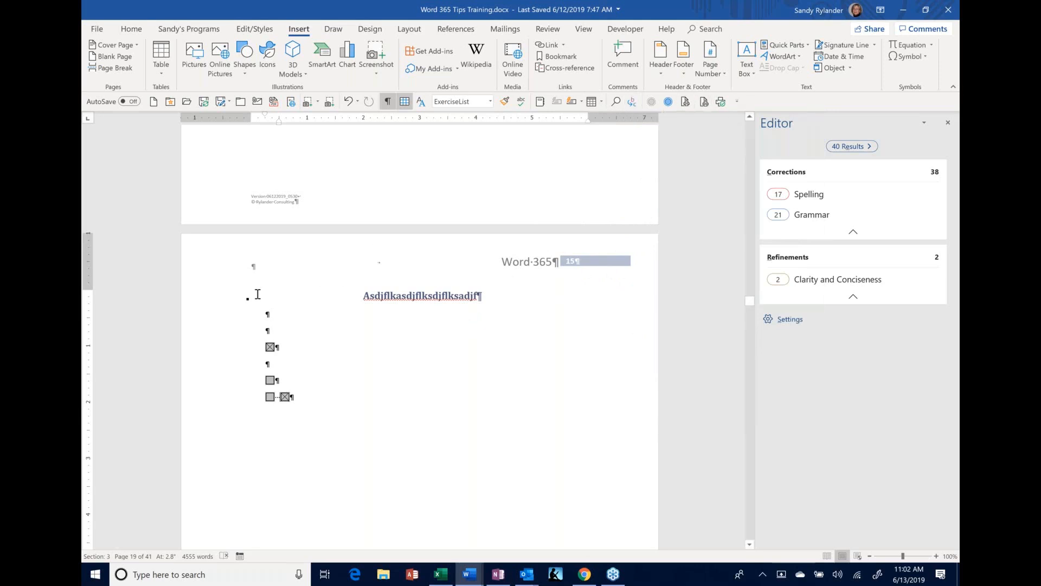
Remove the centered placeholder heading together with the check box lines below it.
{"action": "left_click_drag", "start_coordinate": [212, 301], "coordinate": [226, 429]}
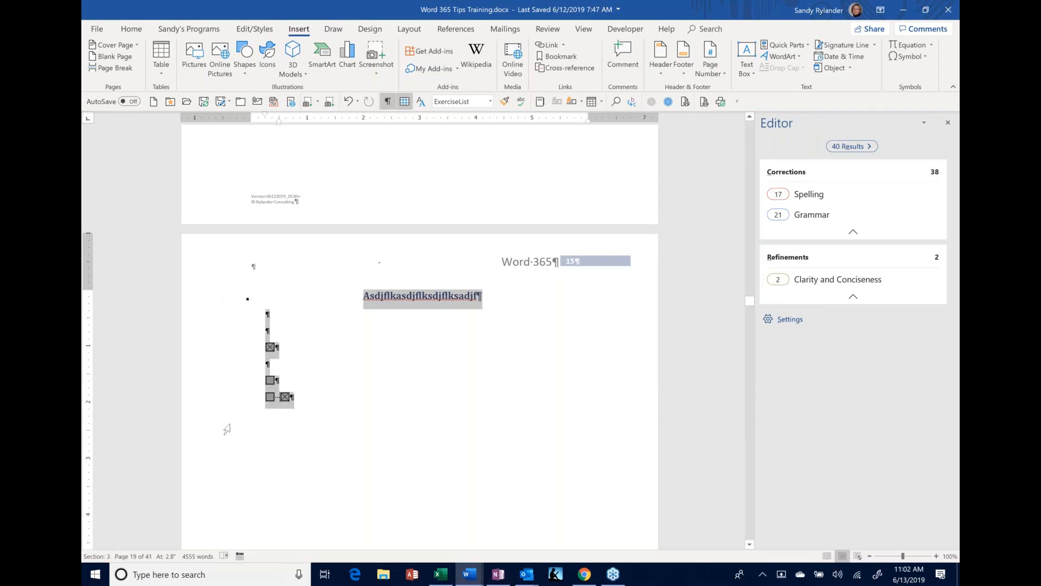
{"action": "type", "text": "adfasdfasdfsadfasdf"}
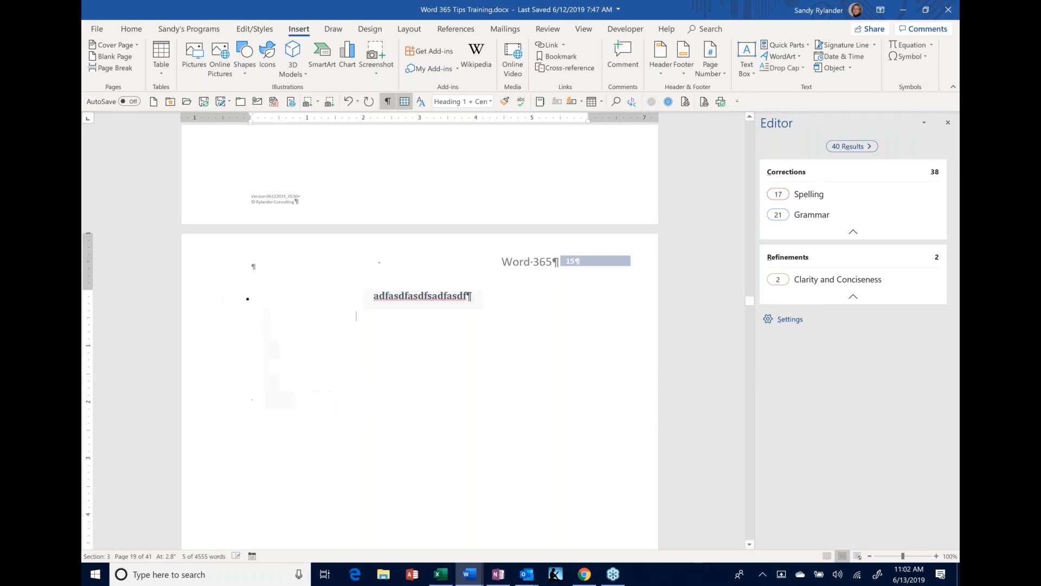
{"action": "left_click", "coordinate": [220, 307]}
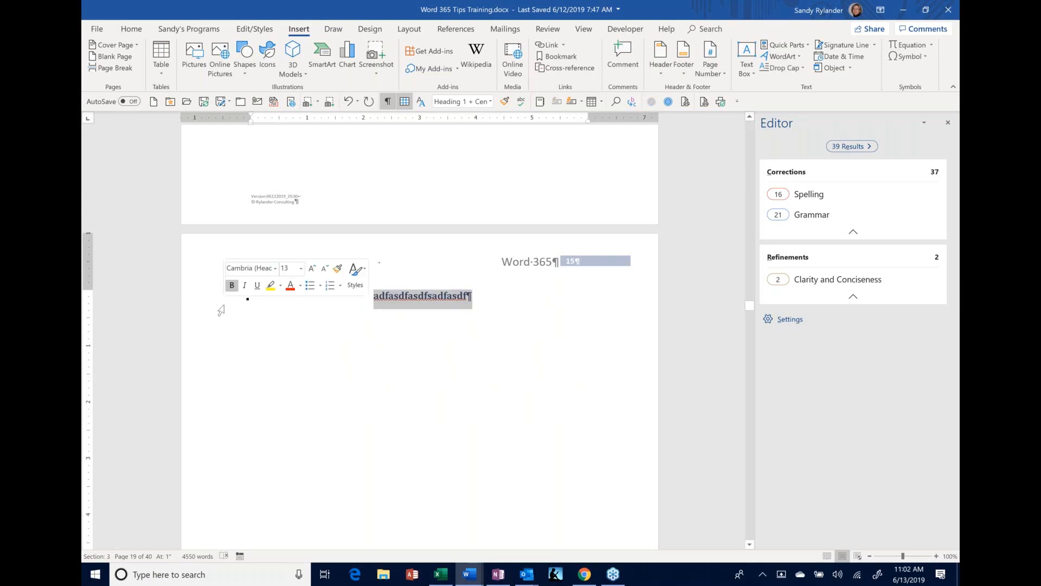
{"action": "key", "text": "ctrl+z"}
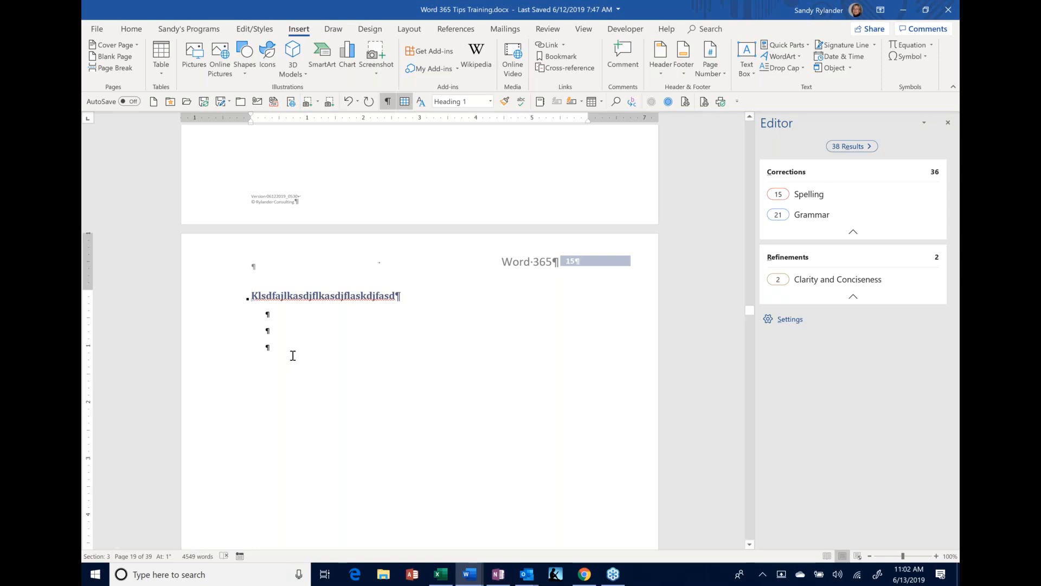
Enter Chairs and Tables on separate lines below the heading, starting at the second empty paragraph.
{"action": "left_click", "coordinate": [268, 326]}
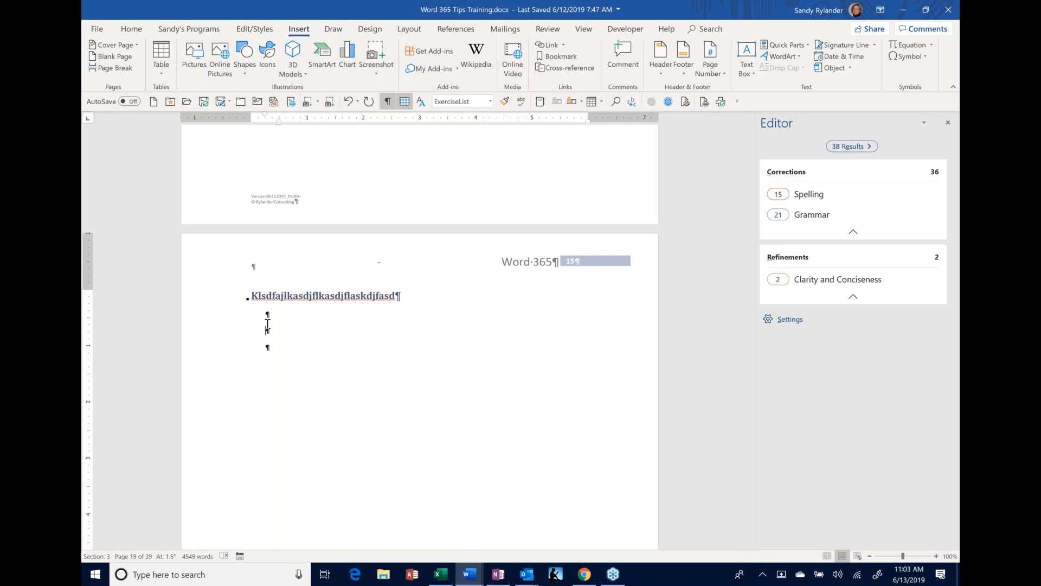
{"action": "type", "text": "Ca"}
{"action": "key", "text": "BackSpace"}
{"action": "type", "text": "hairs"}
{"action": "key", "text": "Return"}
{"action": "type", "text": "Tables"}
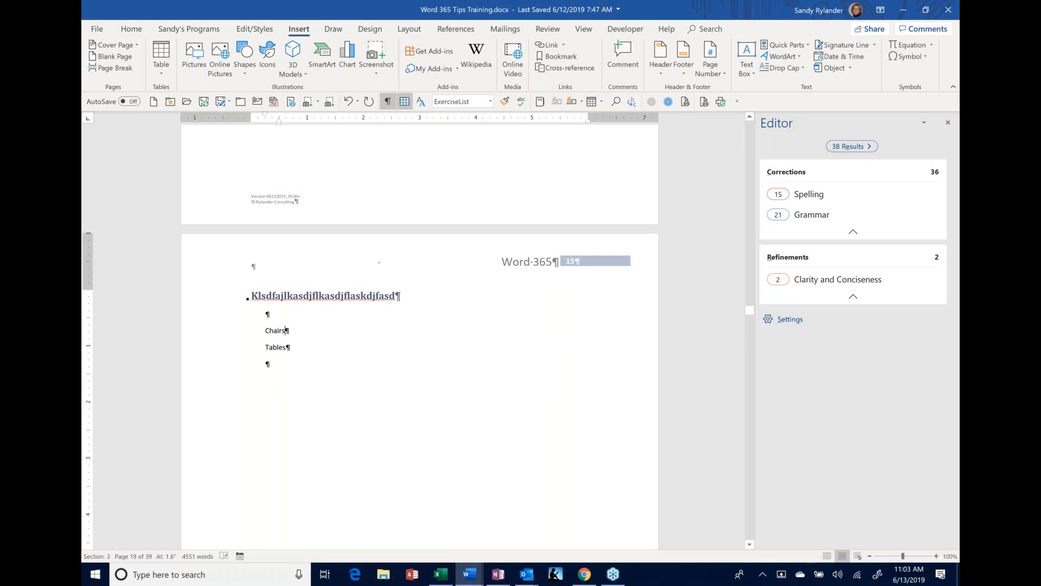
Add tab-separated amounts of 120 for Chairs and 240 for Tables, plus a new Tablets line with 765.
{"action": "key", "text": "Tab"}
{"action": "type", "text": "120"}
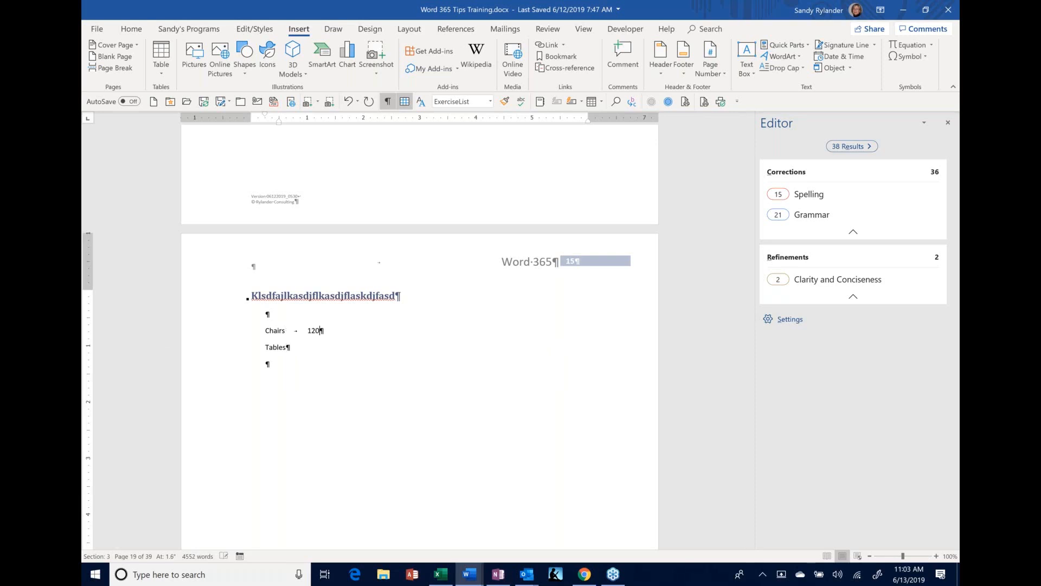
{"action": "key", "text": "Tab"}
{"action": "type", "text": "240"}
{"action": "key", "text": "Return"}
{"action": "type", "text": "Tablets"}
{"action": "key", "text": "Tab"}
{"action": "type", "text": "765"}
Check in the ribbon customization options that the Developer tab is enabled among the main tabs.
{"action": "right_click", "coordinate": [588, 34]}
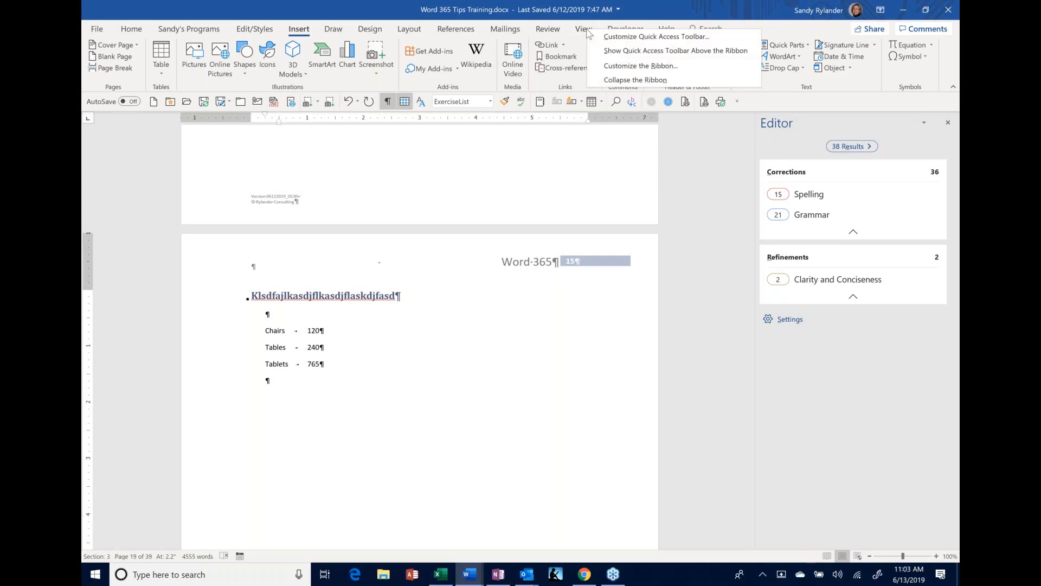
{"action": "left_click", "coordinate": [619, 71]}
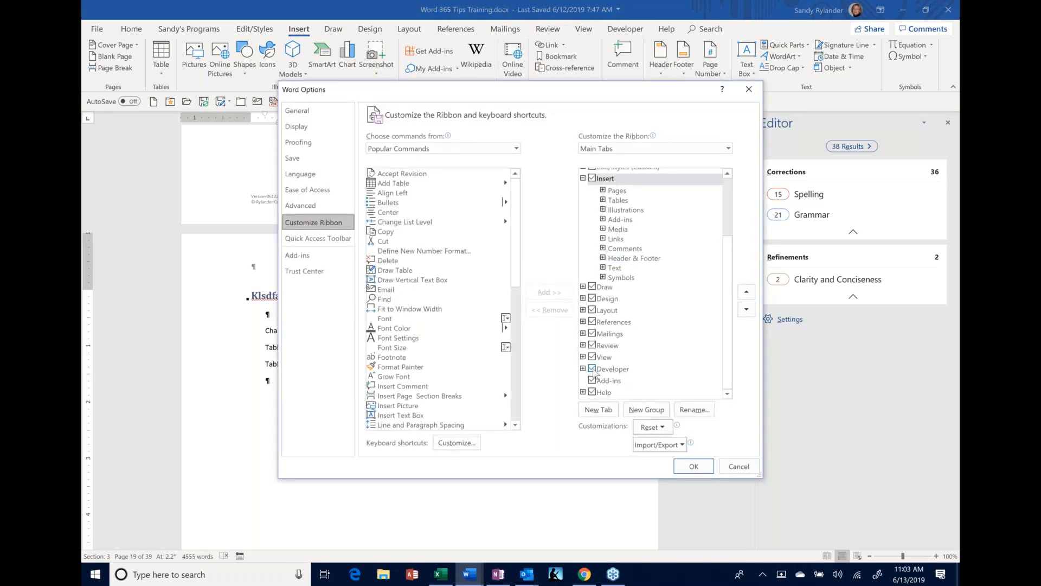
{"action": "left_click", "coordinate": [695, 467]}
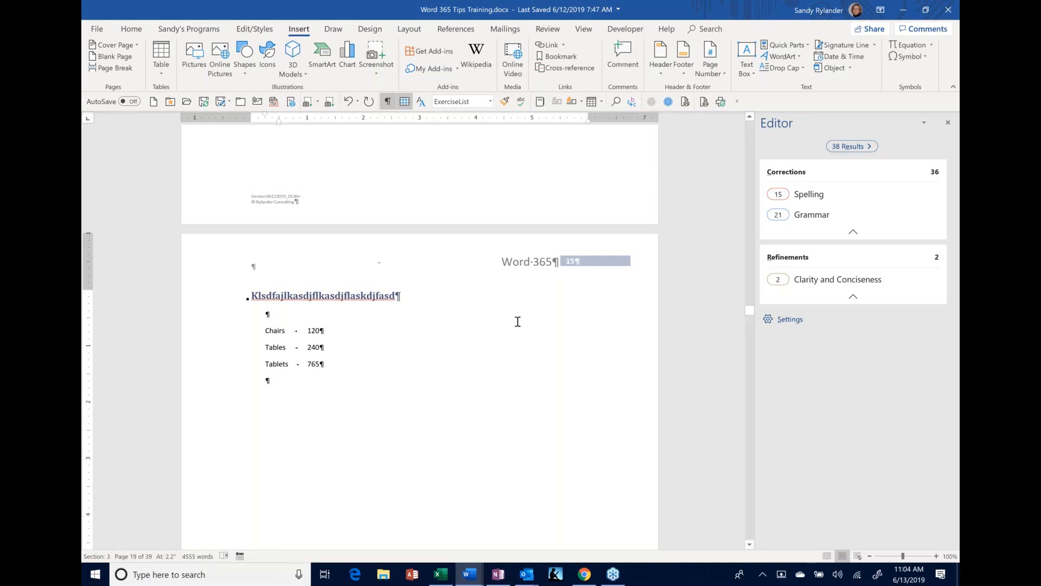
Show the document's heading outline in the Navigation pane and look through the list of available styles.
{"action": "key", "text": "End"}
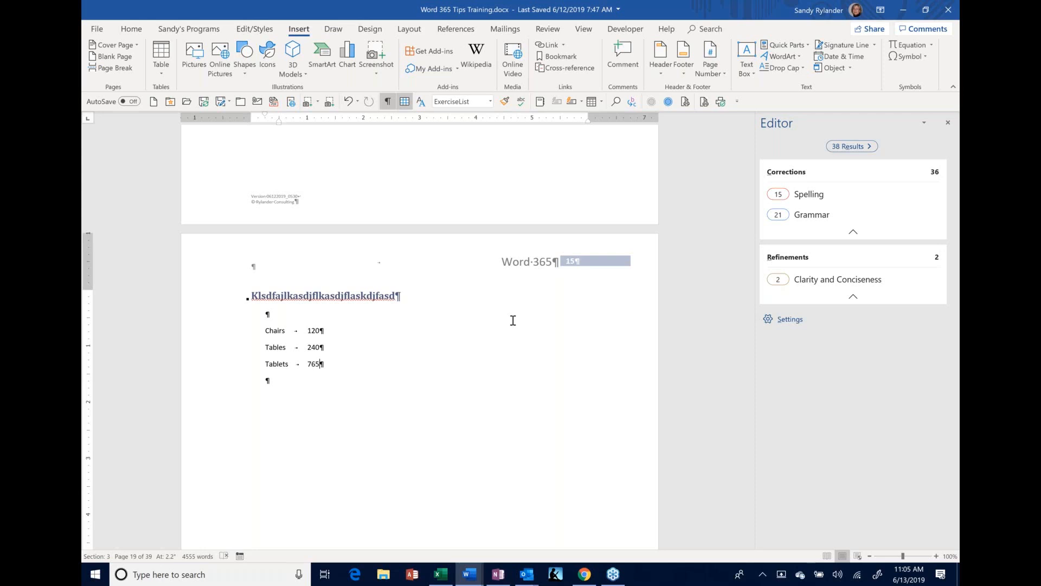
{"action": "left_click", "coordinate": [132, 557]}
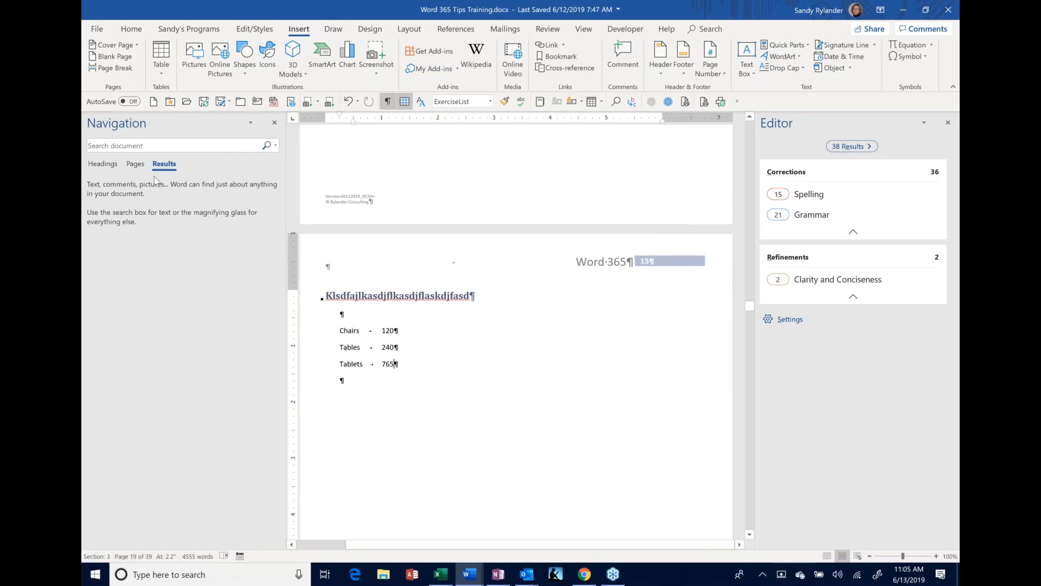
{"action": "left_click", "coordinate": [101, 164]}
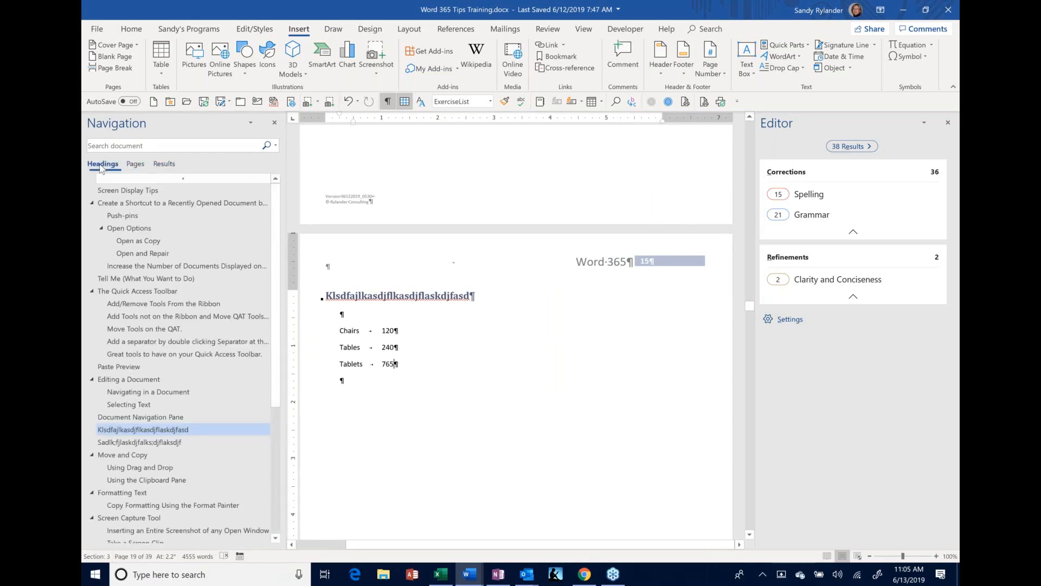
{"action": "left_click", "coordinate": [491, 102]}
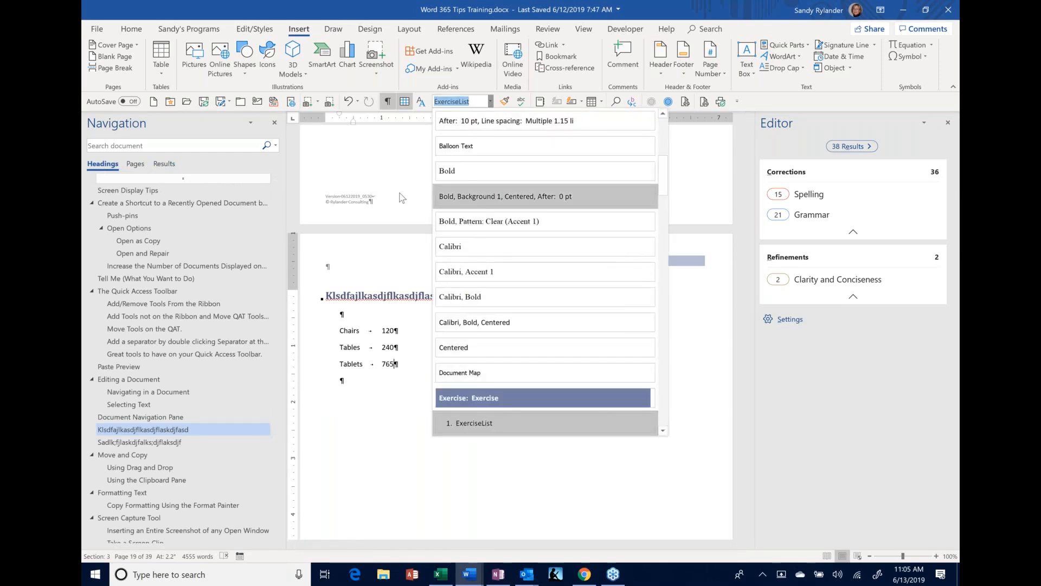
{"action": "left_click", "coordinate": [334, 320]}
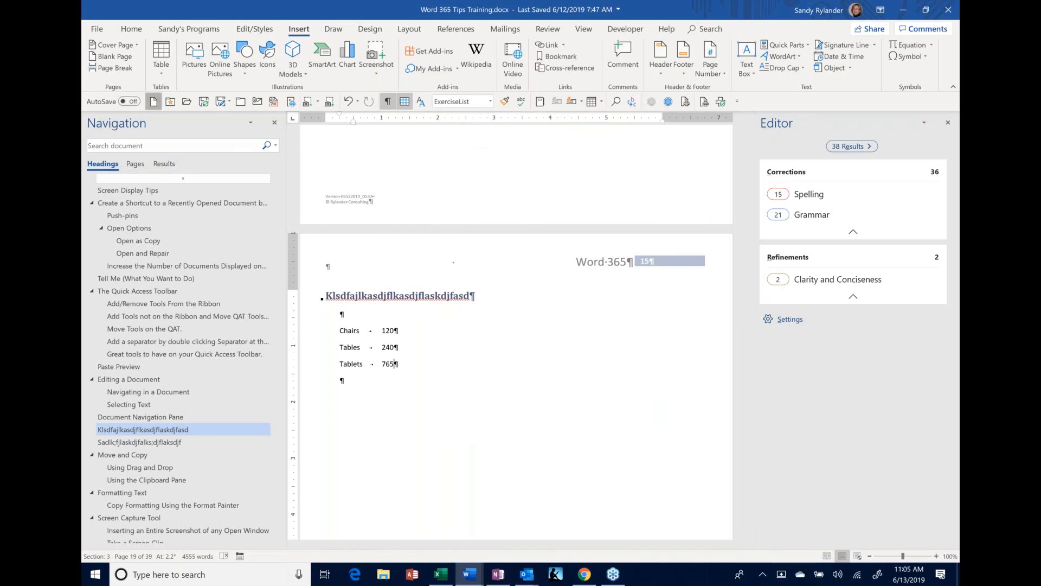
Create a new blank document and enter the sample text Jaskldfjlkasdjf followed by empty paragraphs.
{"action": "left_click", "coordinate": [153, 101]}
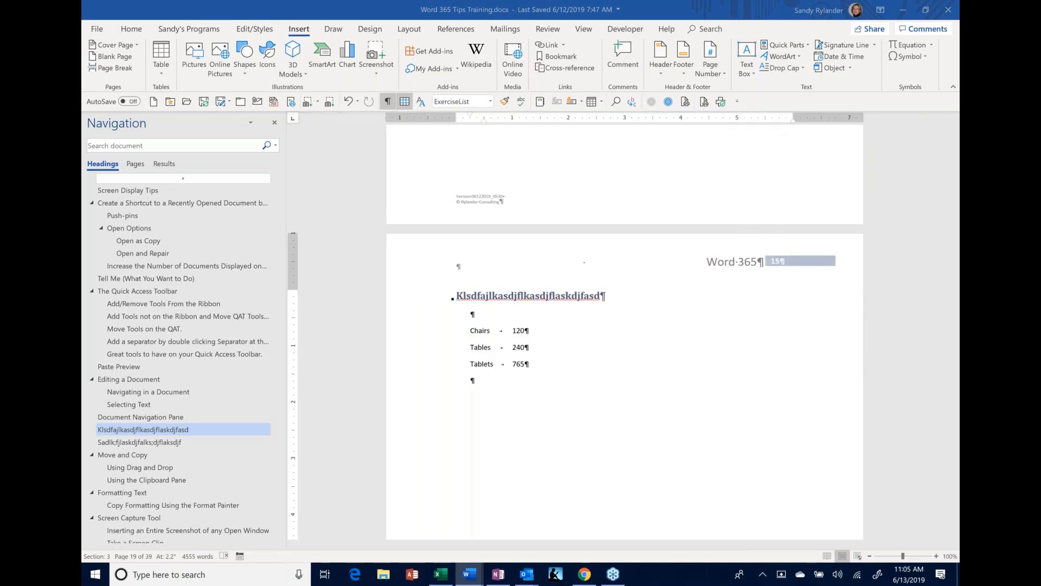
{"action": "type", "text": "Jaskldfjlkasdjf"}
{"action": "key", "text": "Return"}
{"action": "key", "text": "Return"}
{"action": "key", "text": "Return"}
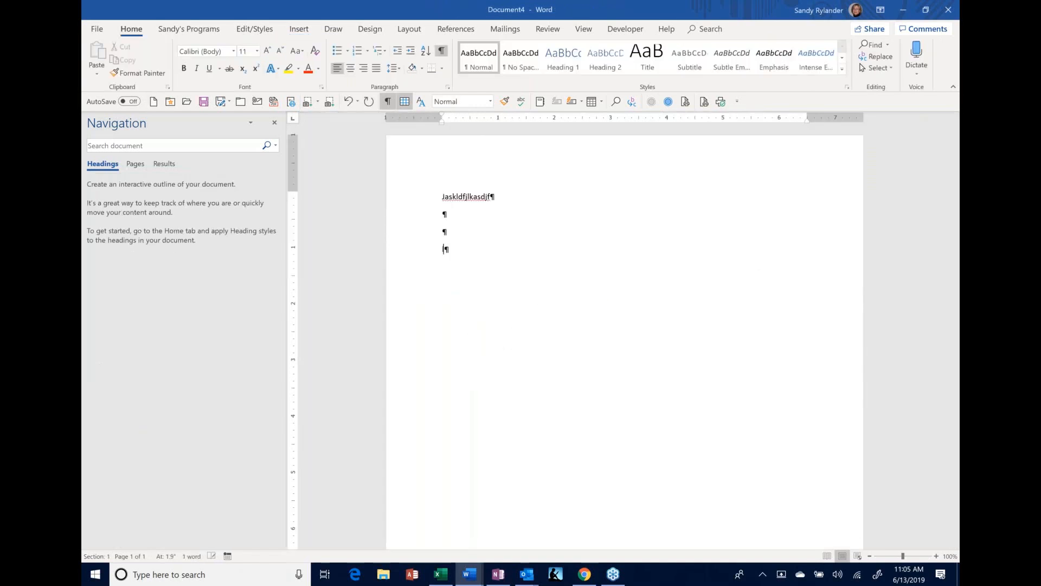
{"action": "key", "text": "BackSpace"}
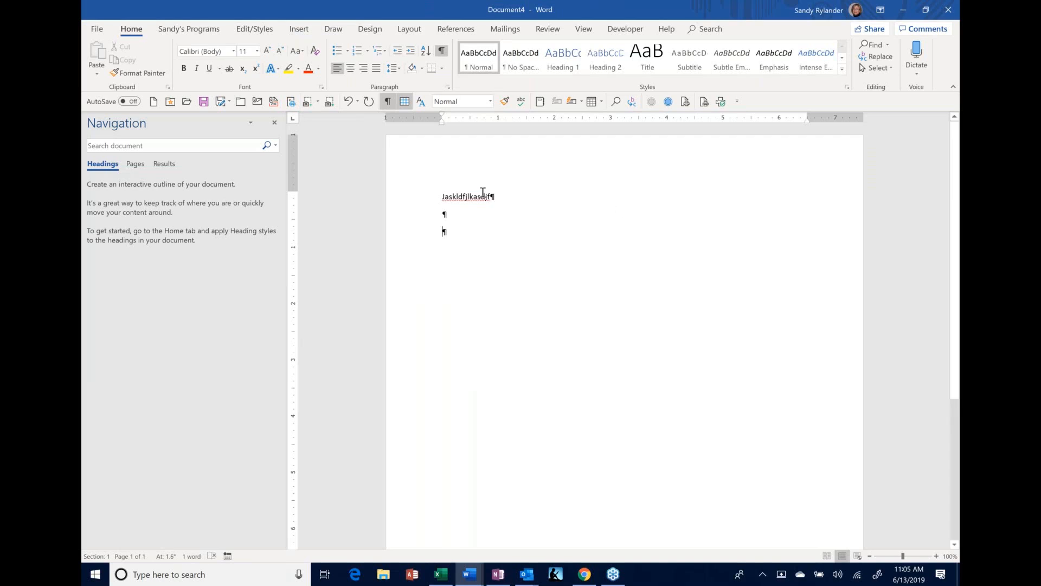
Replace the sample text with Chapt 1, and enter Macros and QAT on the two lines below it.
{"action": "left_click_drag", "start_coordinate": [478, 195], "coordinate": [423, 189]}
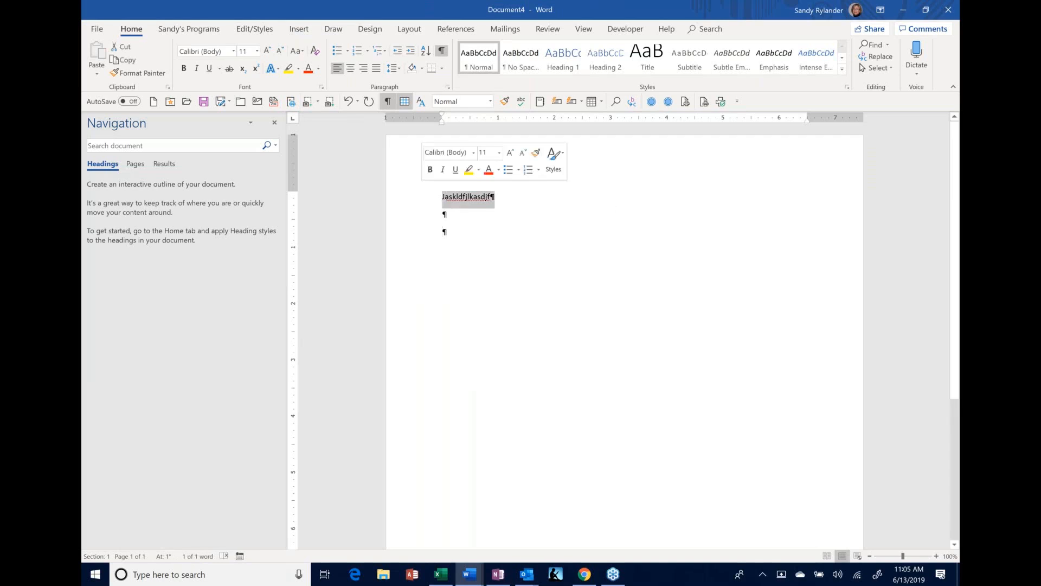
{"action": "type", "text": "Chapt 1"}
{"action": "key", "text": "Return"}
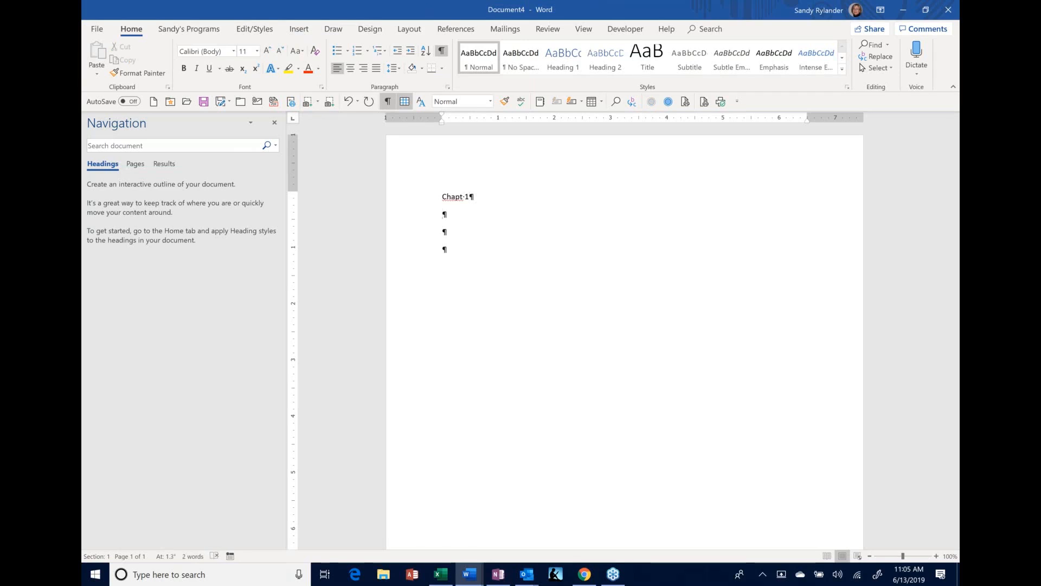
{"action": "type", "text": "Macros"}
{"action": "key", "text": "Return"}
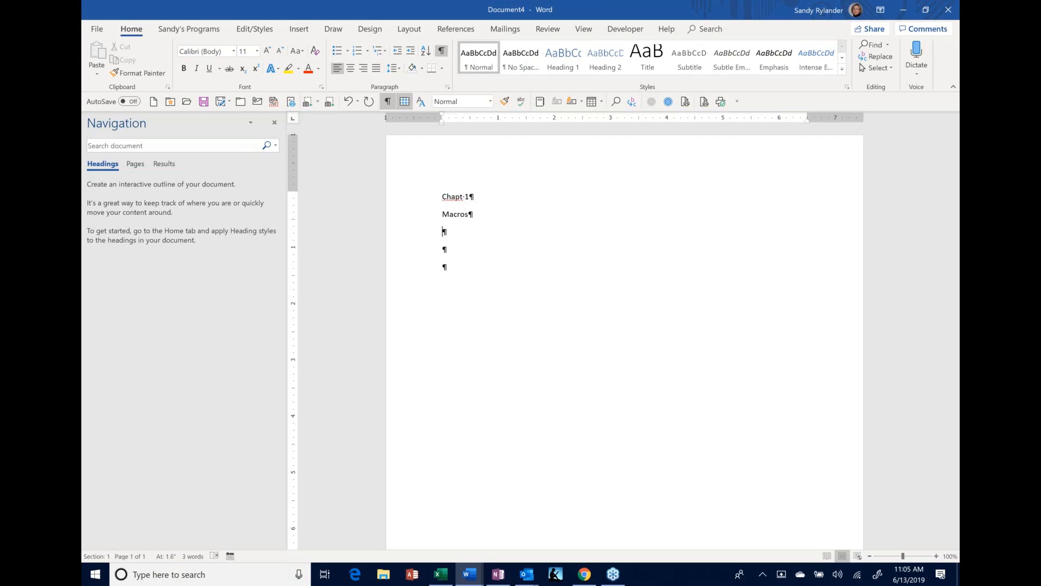
{"action": "type", "text": "QAT"}
{"action": "left_click", "coordinate": [459, 250]}
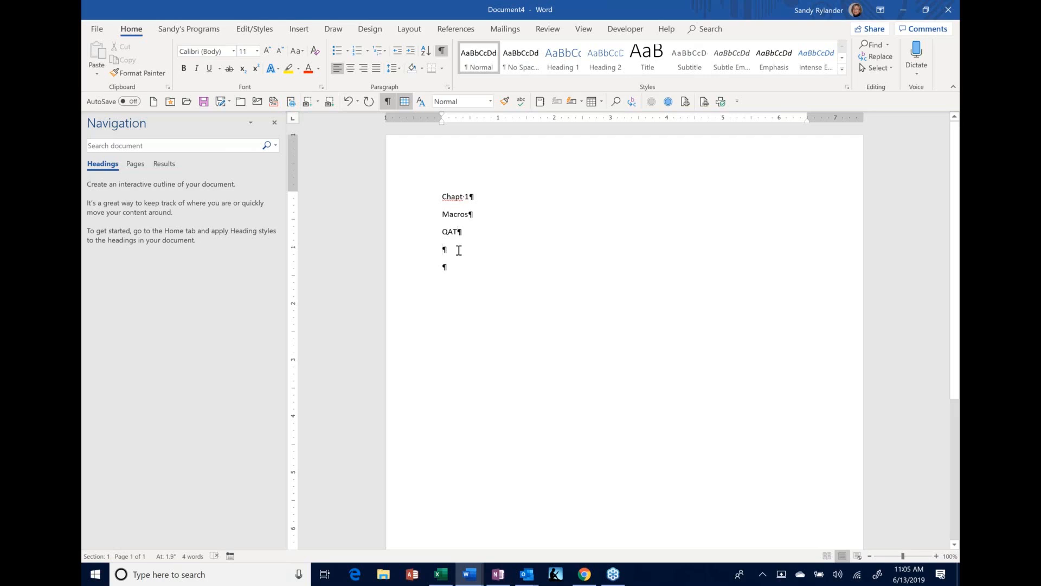
Add Adding and Removing as separate lines below QAT, and enter Chapt 2 on the last empty line.
{"action": "type", "text": "Adding"}
{"action": "key", "text": "Return"}
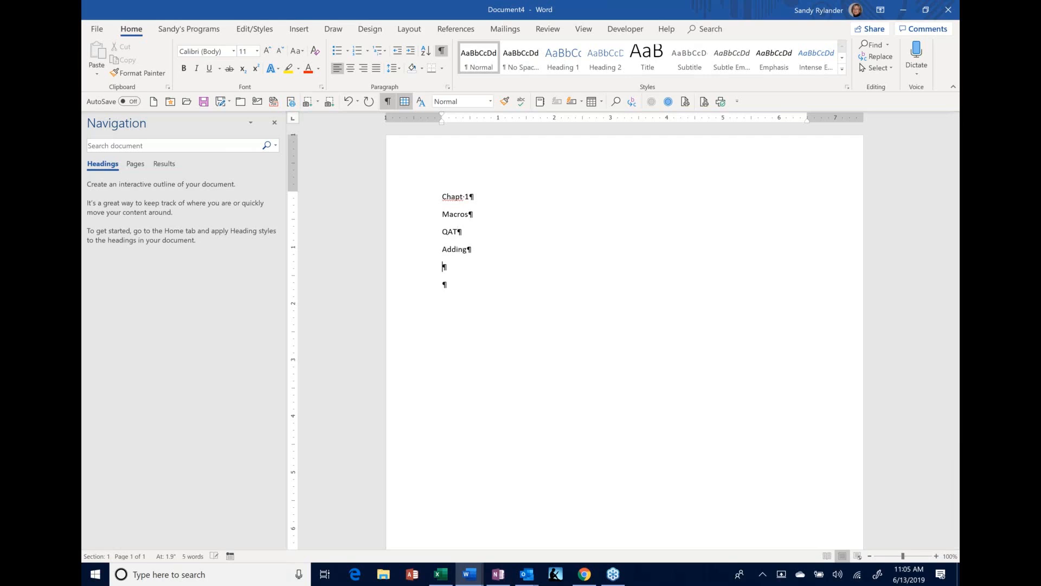
{"action": "type", "text": "Removigh"}
{"action": "key", "text": "BackSpace"}
{"action": "key", "text": "BackSpace"}
{"action": "type", "text": "ng"}
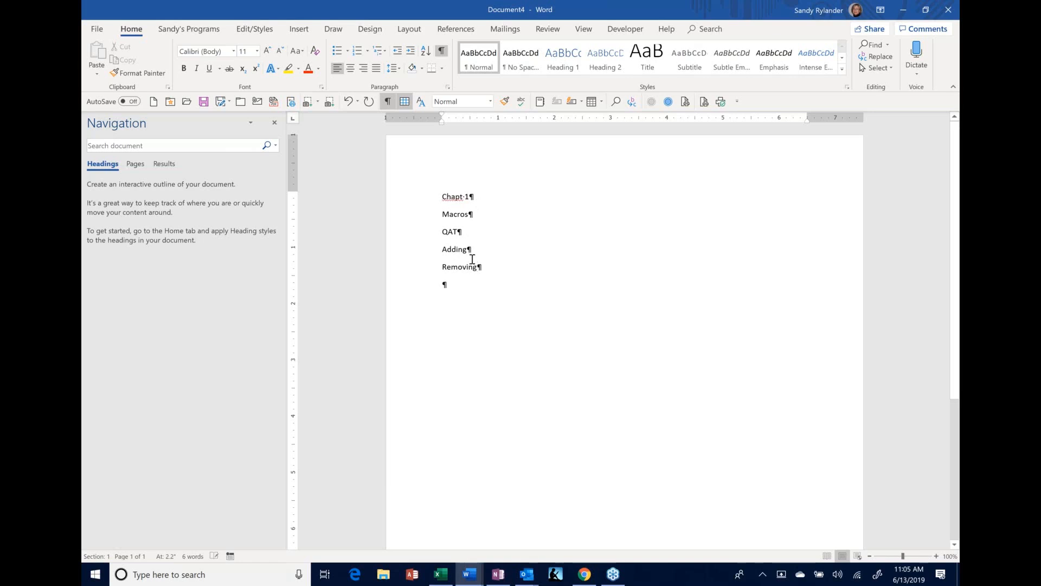
{"action": "left_click", "coordinate": [454, 288]}
{"action": "type", "text": "Chapt 2"}
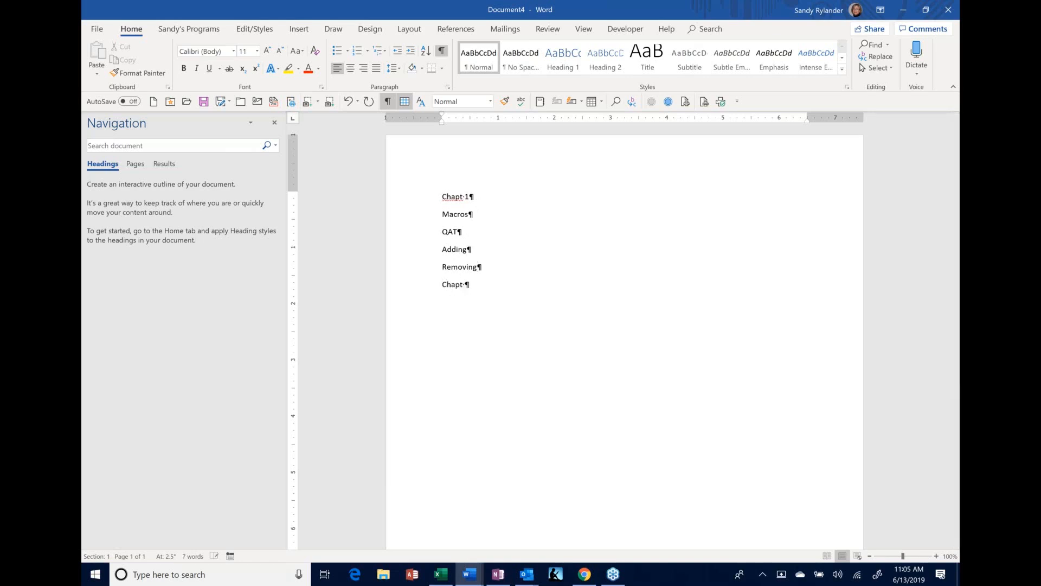
Try bold on the Chapt 1 line, and apply the Heading 1 style to both Chapt 1 and Chapt 2.
{"action": "triple_click", "coordinate": [463, 200]}
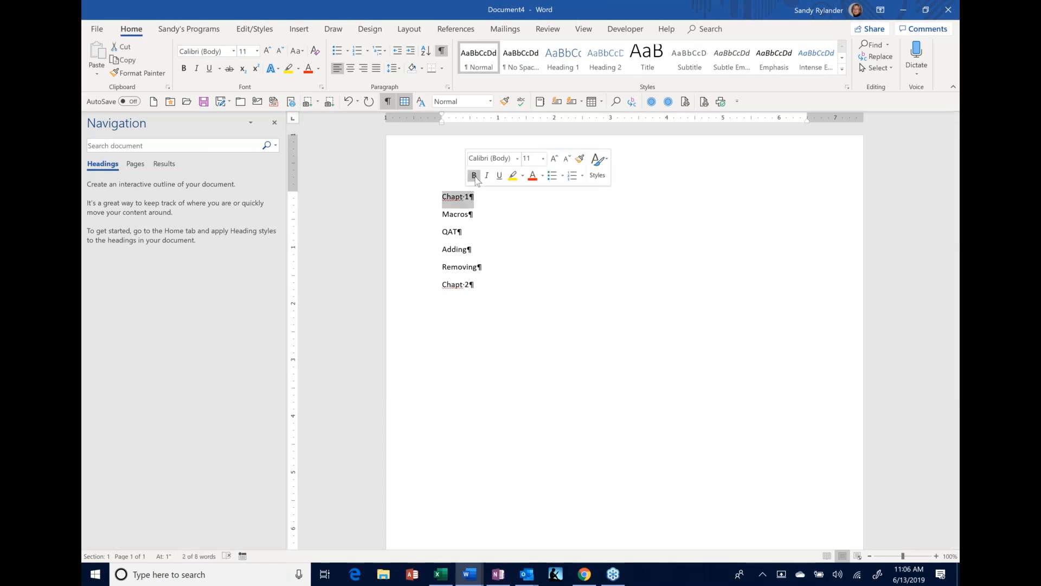
{"action": "left_click", "coordinate": [475, 175]}
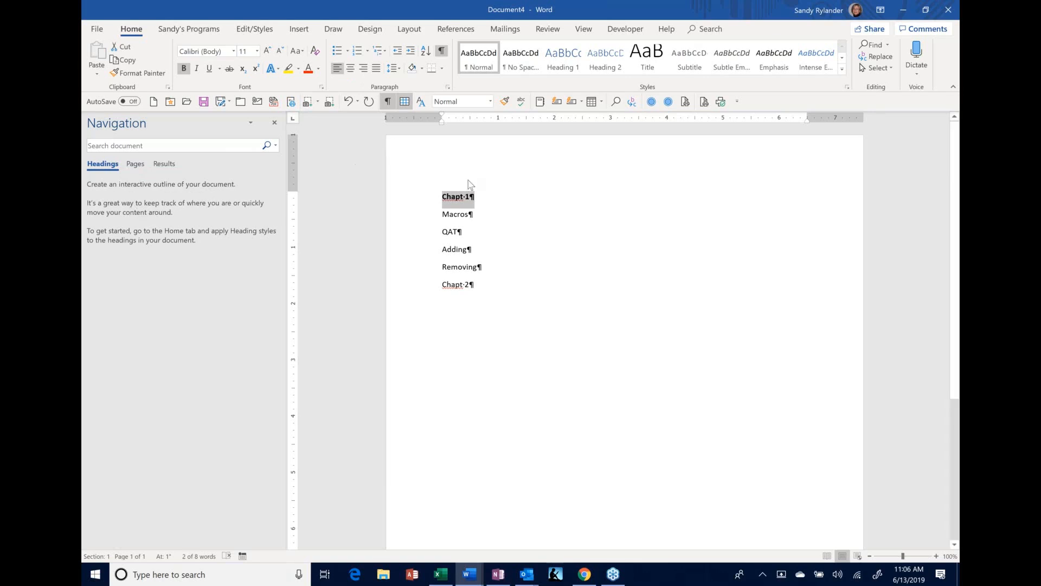
{"action": "left_click", "coordinate": [564, 60]}
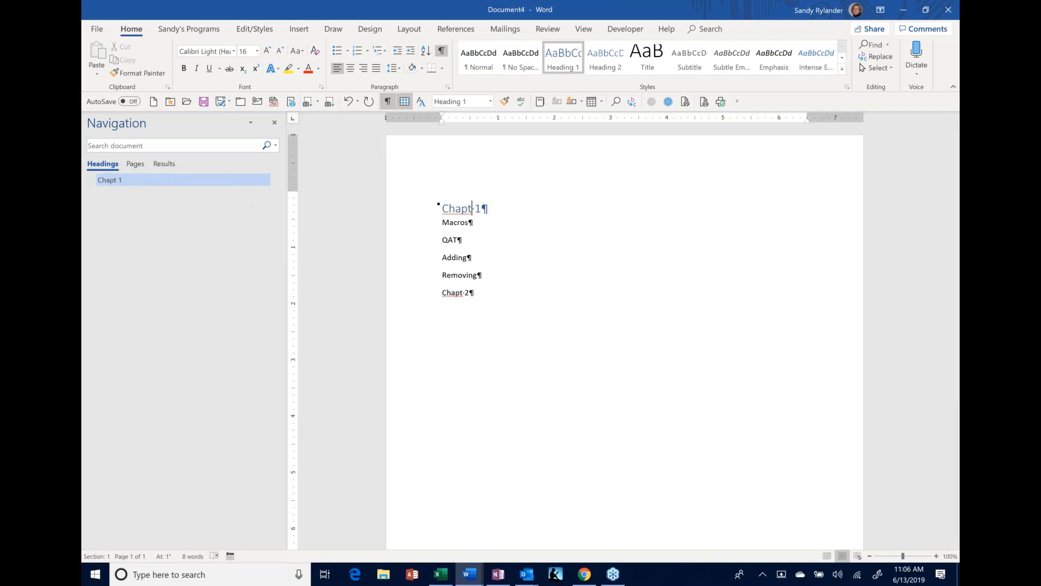
{"action": "left_click", "coordinate": [461, 293]}
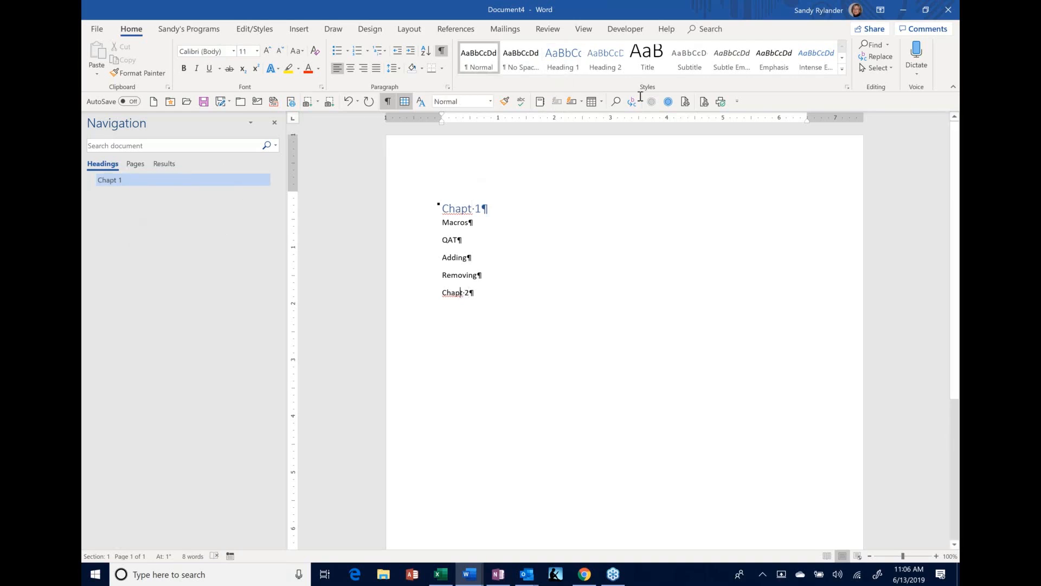
{"action": "left_click", "coordinate": [563, 60]}
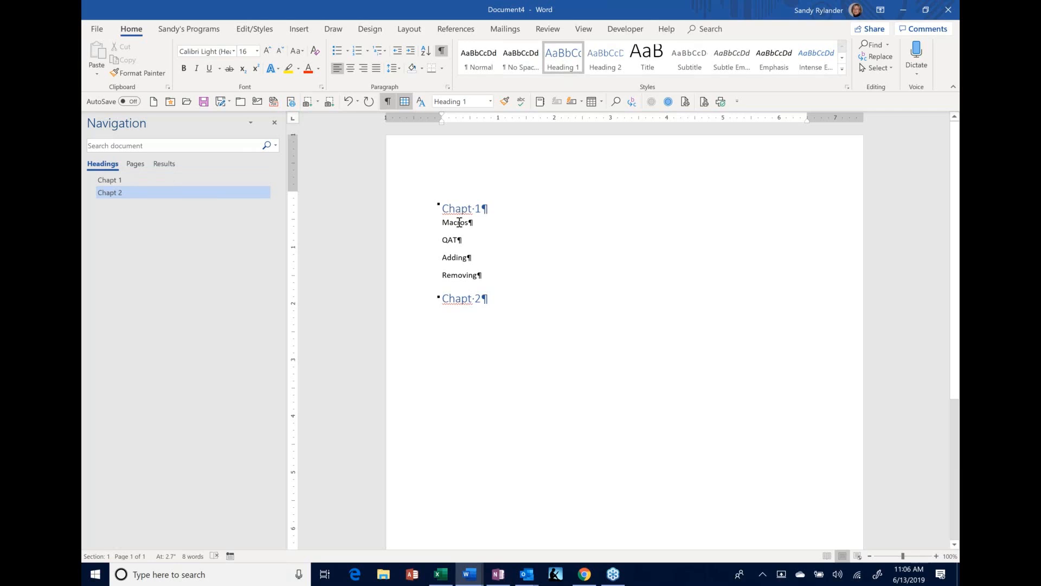
Apply the Heading 2 style to Macros and QAT, and the Heading 3 style to Adding and Removing.
{"action": "left_click", "coordinate": [459, 223]}
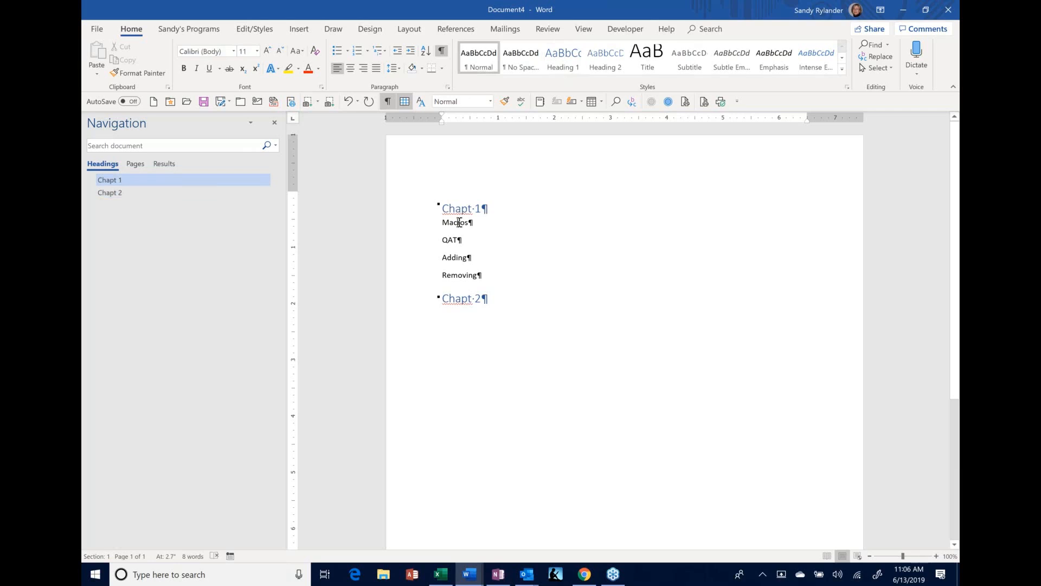
{"action": "left_click", "coordinate": [605, 59]}
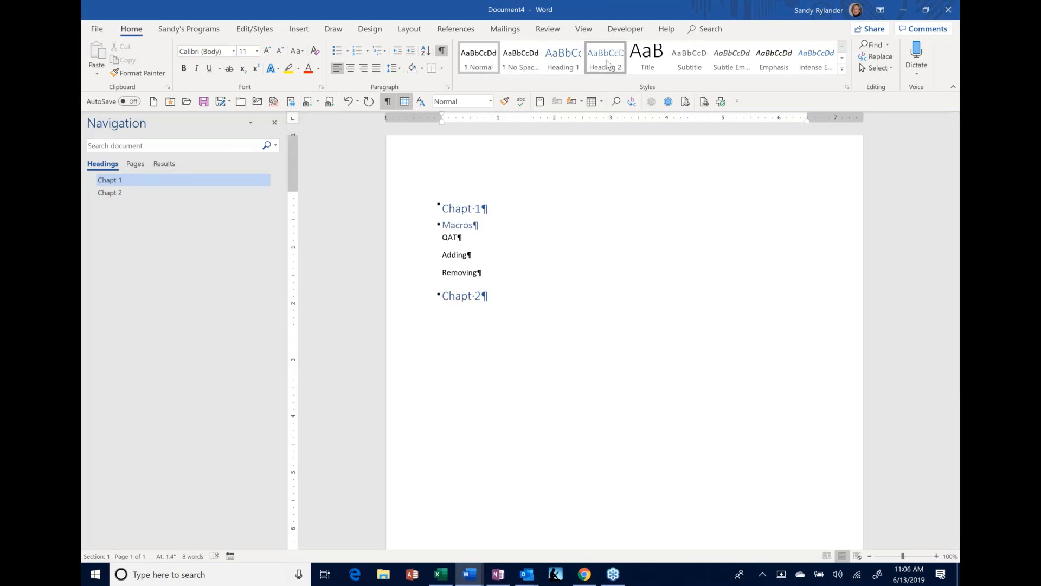
{"action": "left_click", "coordinate": [453, 238]}
{"action": "key", "text": "ctrl+alt+2"}
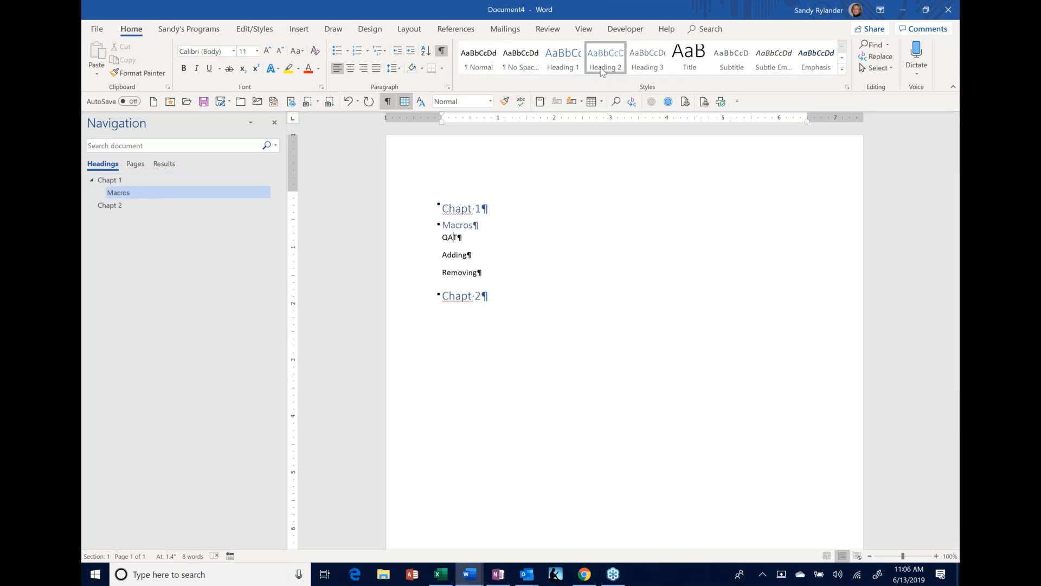
{"action": "left_click", "coordinate": [466, 253]}
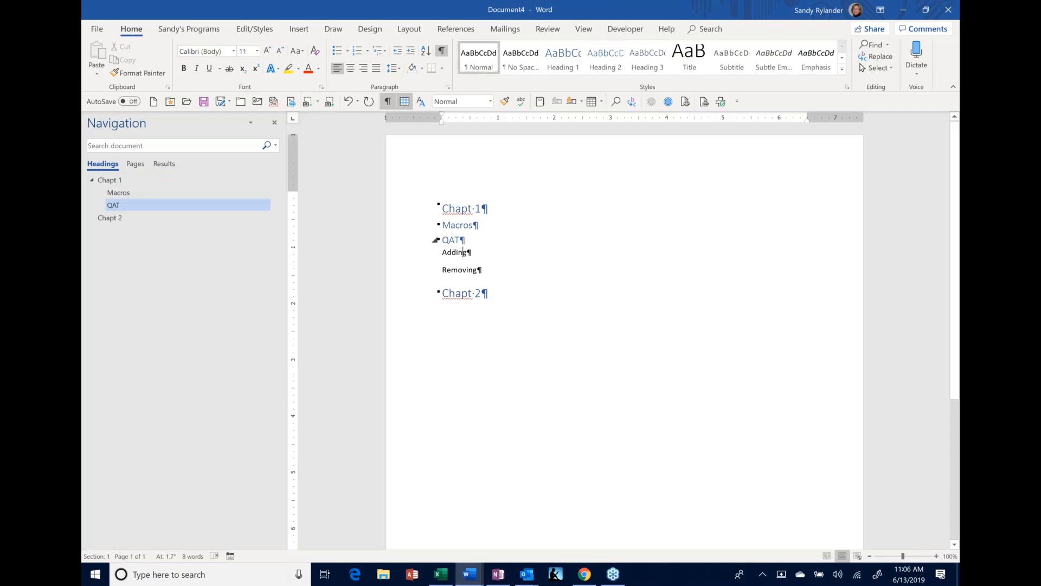
{"action": "key", "text": "ctrl+alt+3"}
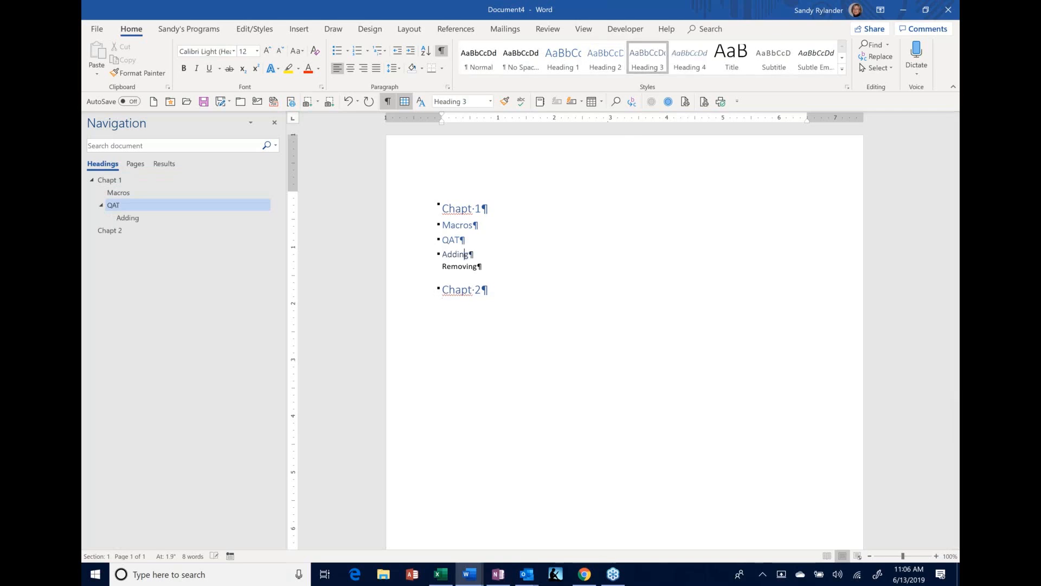
{"action": "left_click", "coordinate": [463, 266]}
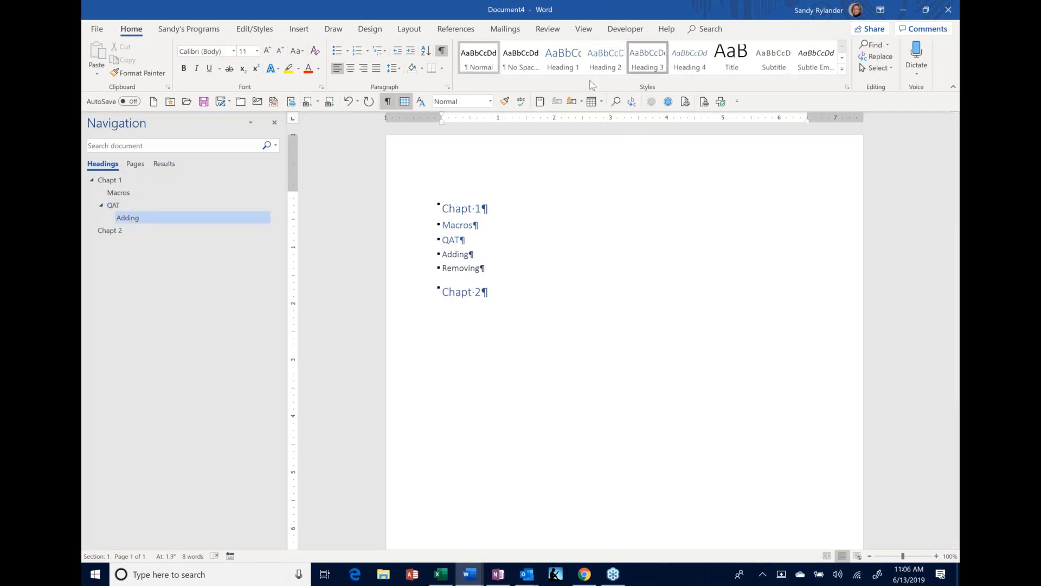
{"action": "left_click", "coordinate": [648, 57]}
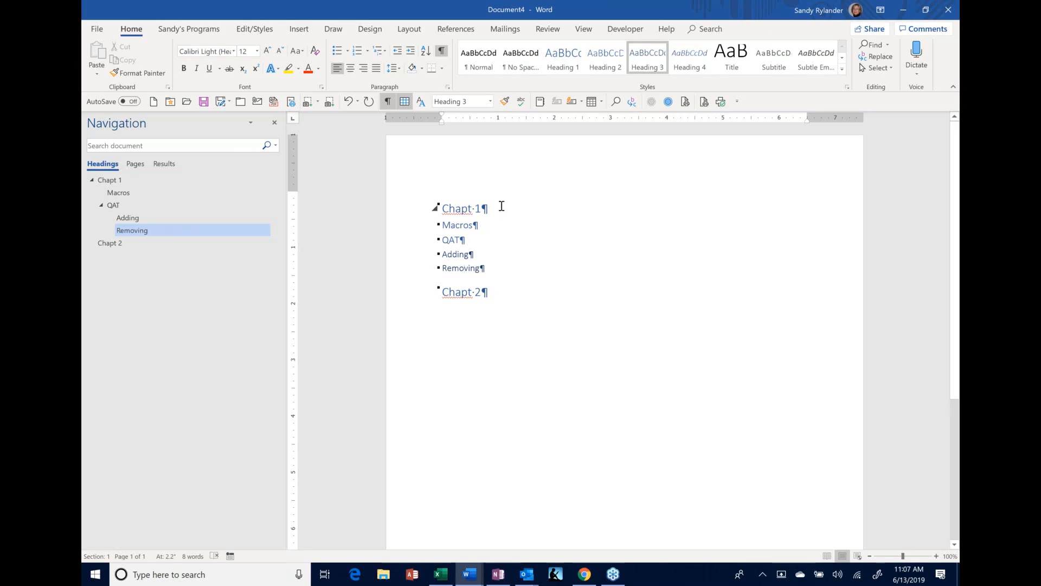
Close the sample headings document without saving its changes.
{"action": "left_click", "coordinate": [501, 206]}
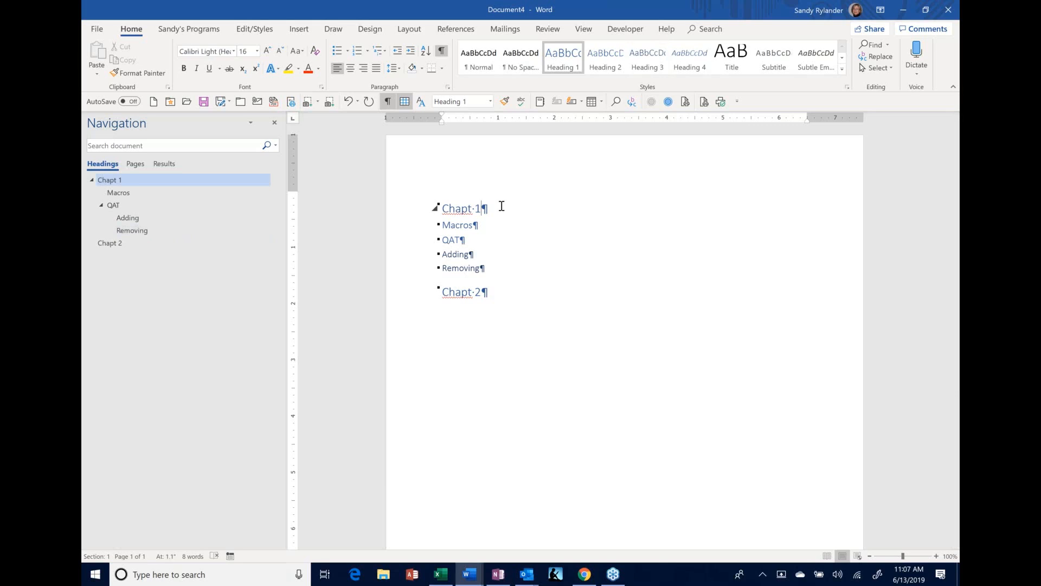
{"action": "left_click", "coordinate": [947, 11]}
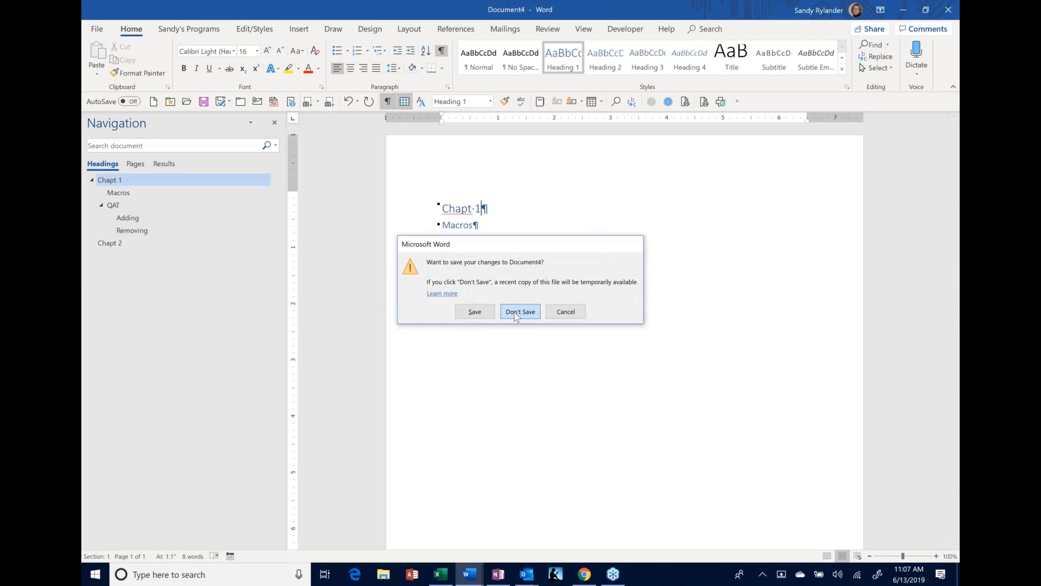
{"action": "left_click", "coordinate": [515, 314]}
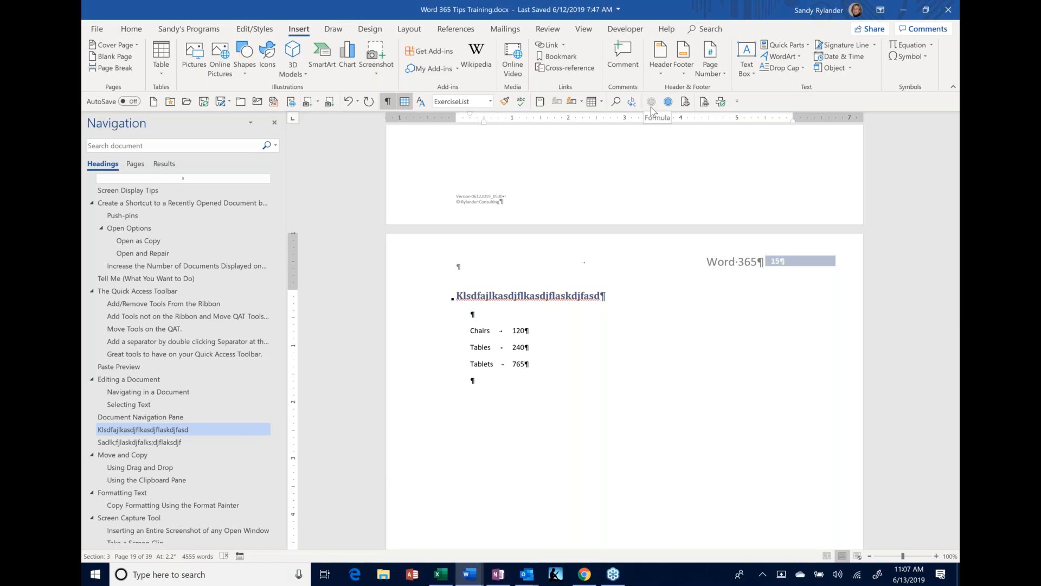
Look through the commands starting with C in the All Commands list of the ribbon customization options, and leave without changing anything.
{"action": "right_click", "coordinate": [688, 103]}
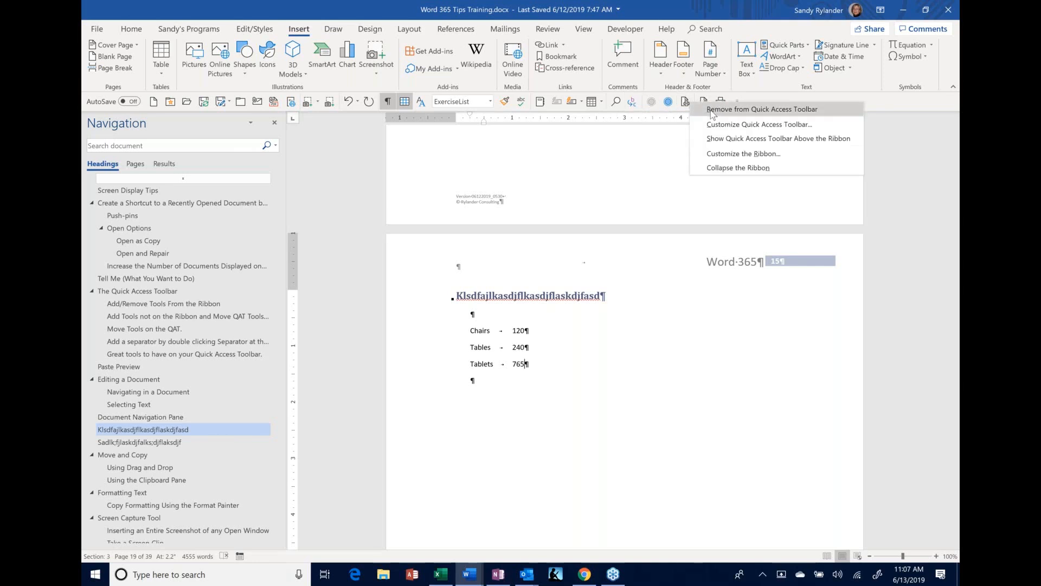
{"action": "left_click", "coordinate": [711, 153]}
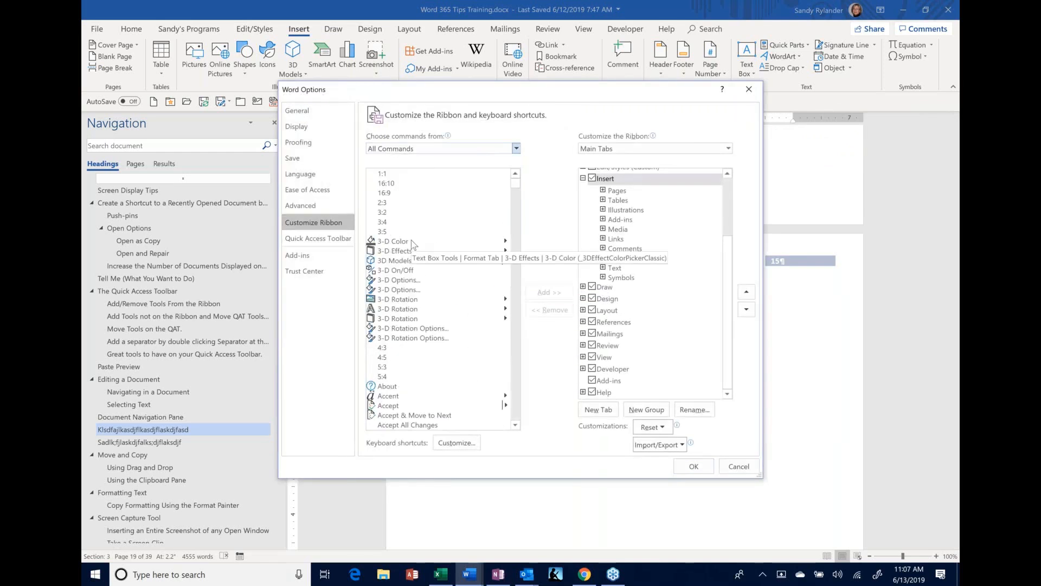
{"action": "left_click", "coordinate": [411, 239]}
{"action": "key", "text": "c"}
{"action": "scroll", "coordinate": [411, 240], "scroll_direction": "down", "scroll_amount": 2}
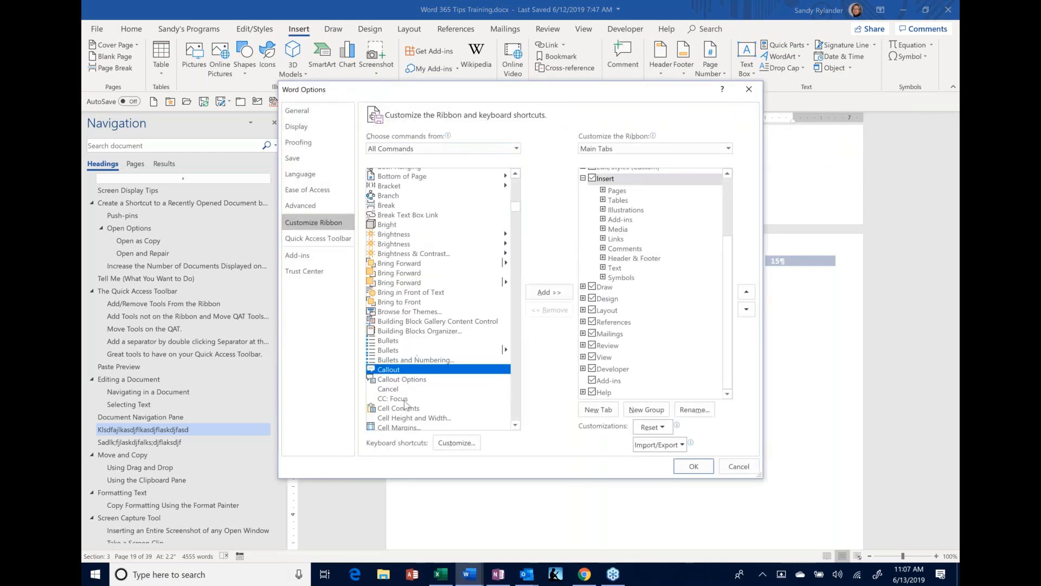
{"action": "scroll", "coordinate": [393, 395], "scroll_direction": "down", "scroll_amount": 2}
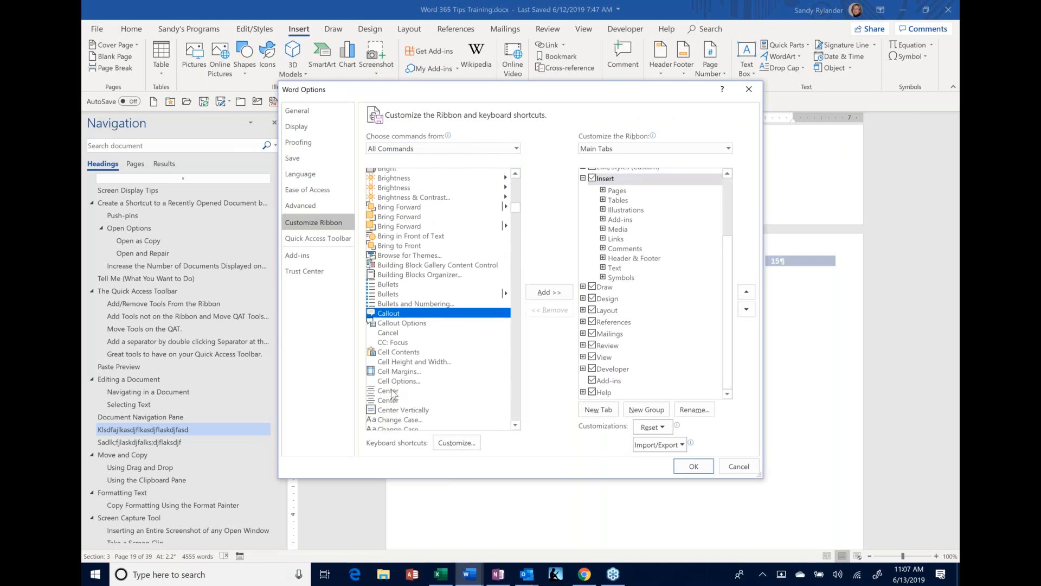
{"action": "scroll", "coordinate": [393, 394], "scroll_direction": "down", "scroll_amount": 3}
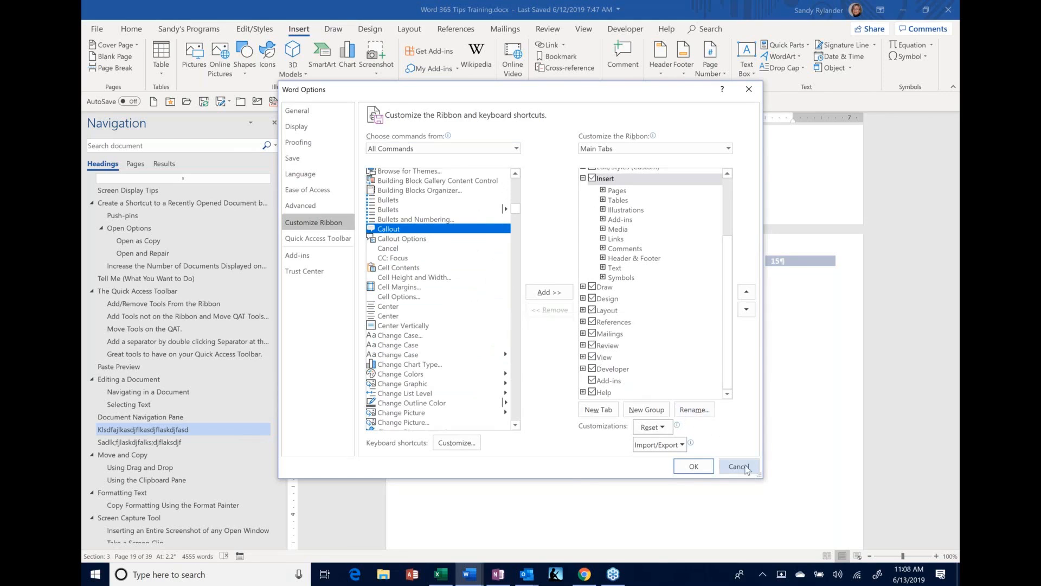
{"action": "left_click", "coordinate": [739, 466]}
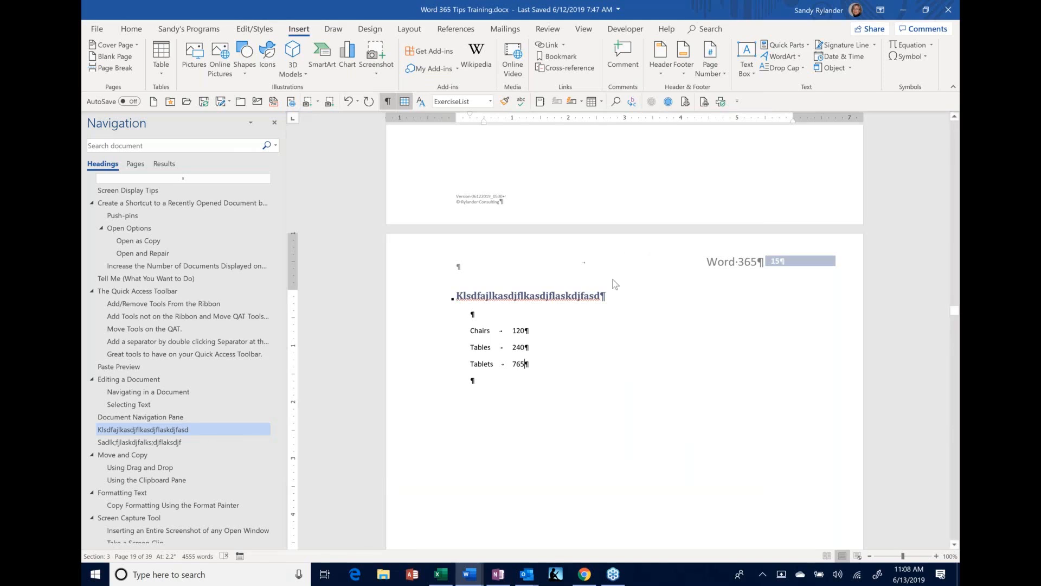
Enter 84576 and 34345 on separate lines below the Tablets entry.
{"action": "left_click", "coordinate": [477, 380]}
{"action": "type", "text": "84576"}
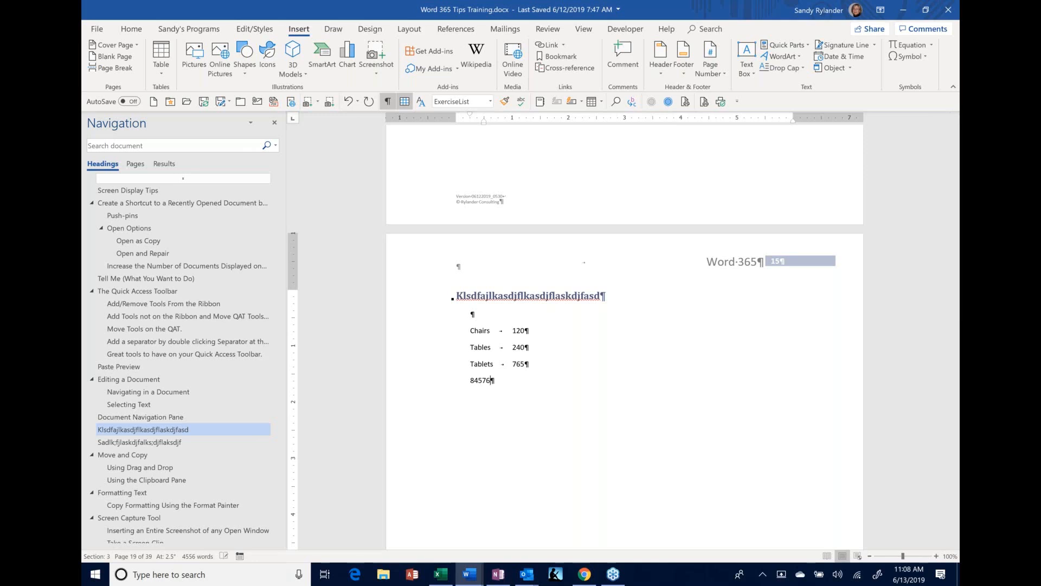
{"action": "key", "text": "Return"}
{"action": "type", "text": "34345"}
{"action": "key", "text": "Return"}
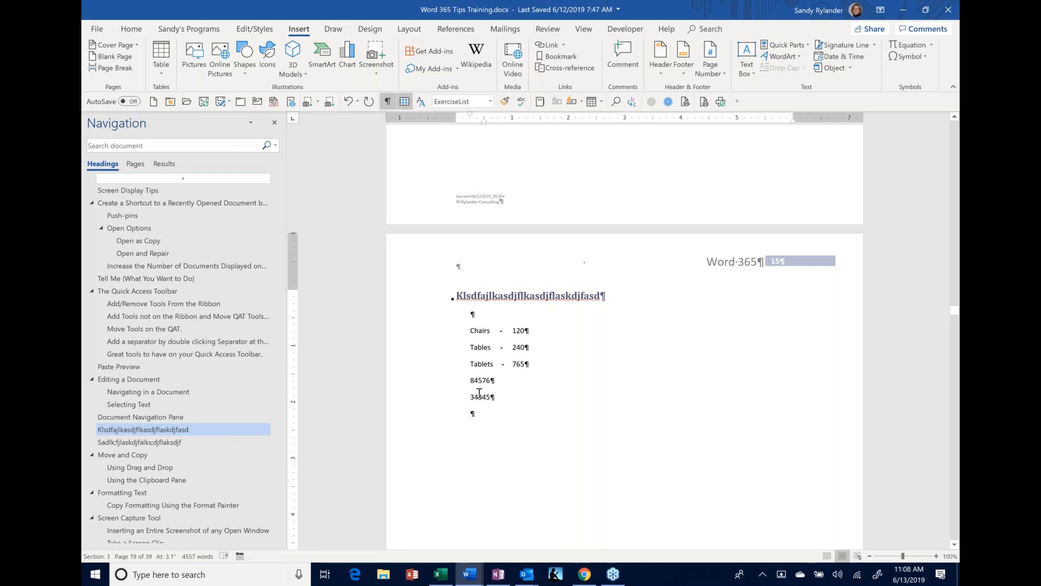
Replace the two numbers below the Tablets entry with 67 and 8 on separate lines.
{"action": "left_click_drag", "start_coordinate": [471, 380], "coordinate": [494, 407]}
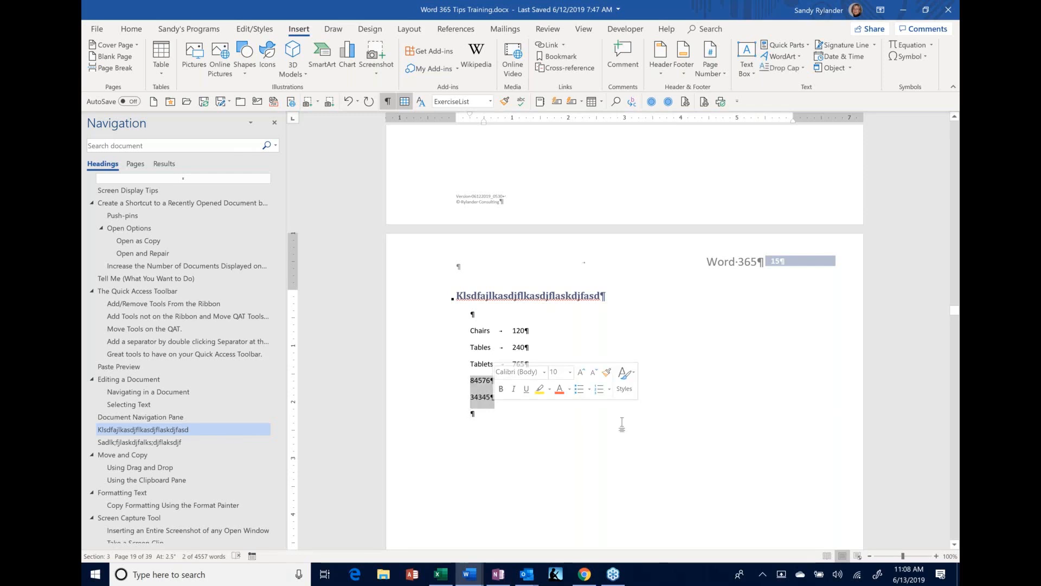
{"action": "type", "text": "6"}
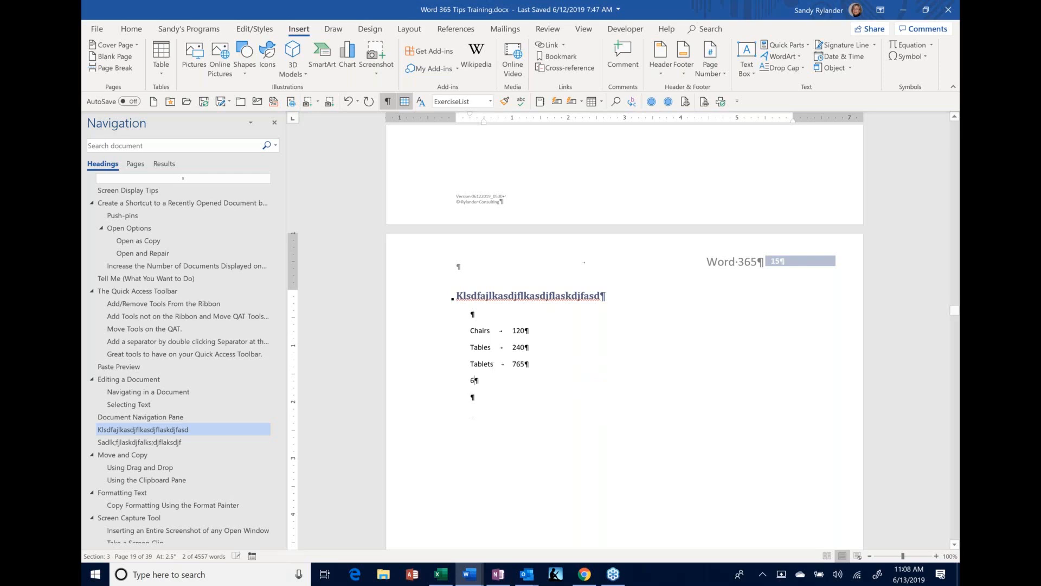
{"action": "type", "text": "7 "}
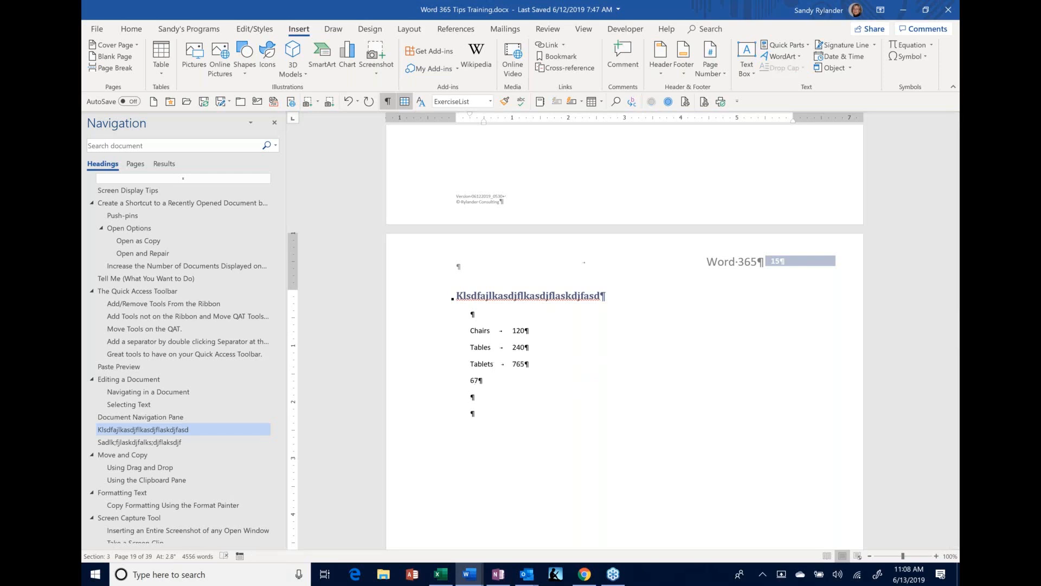
{"action": "type", "text": "8"}
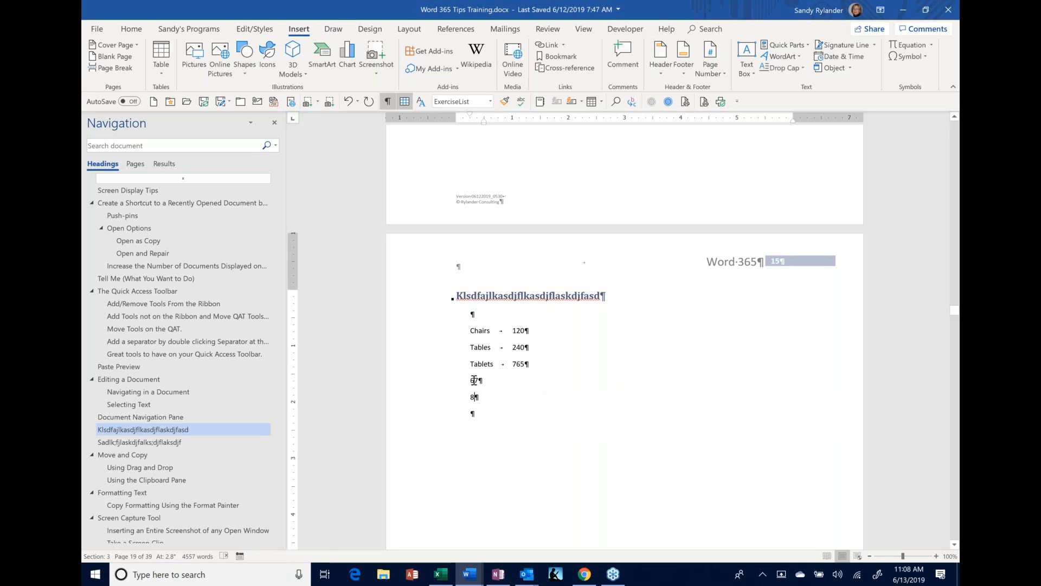
Calculate the sum of the numbers 67 and 8, and put the result 75 on the empty line below them.
{"action": "left_click_drag", "start_coordinate": [474, 380], "coordinate": [479, 398]}
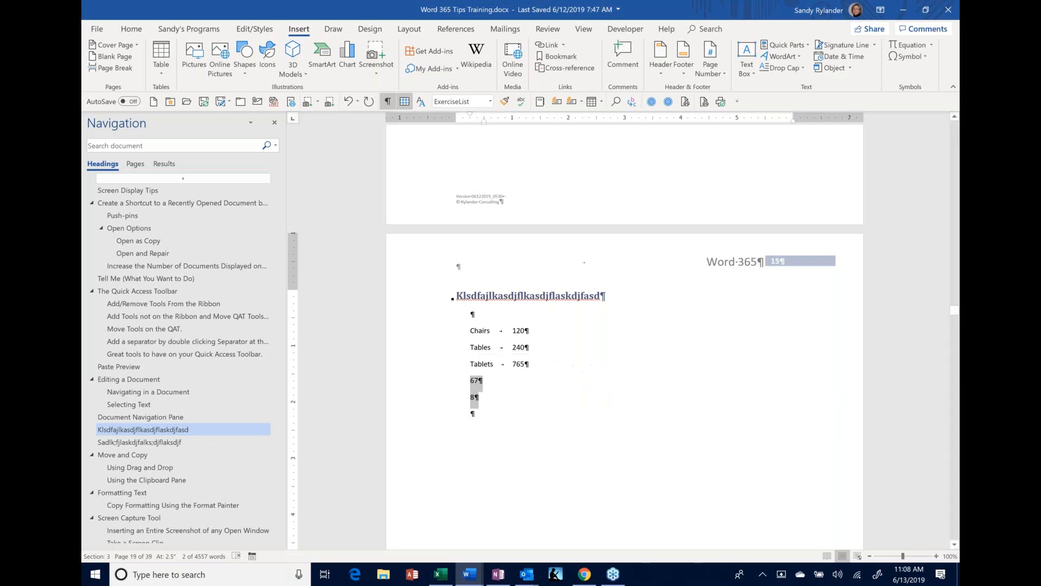
{"action": "left_click", "coordinate": [653, 102]}
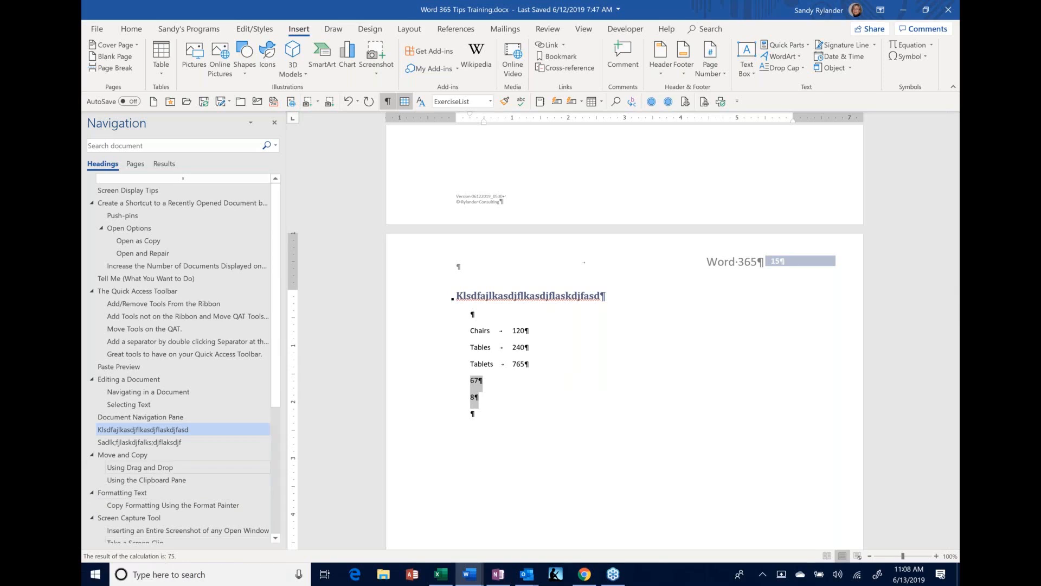
{"action": "left_click", "coordinate": [482, 416]}
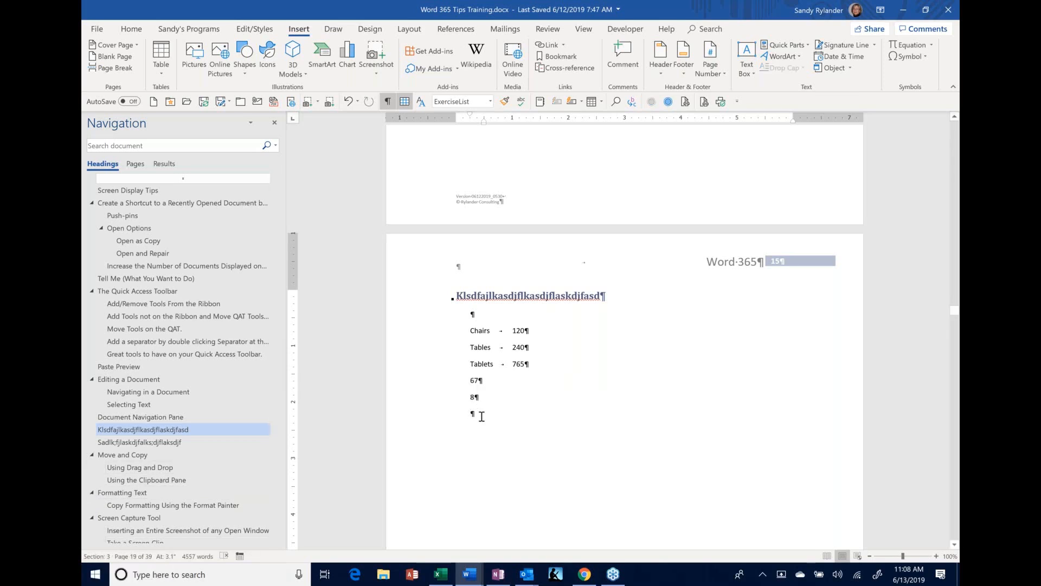
{"action": "type", "text": "75"}
Delete the line containing the calculated result 75 below the two numbers.
{"action": "left_click", "coordinate": [425, 420]}
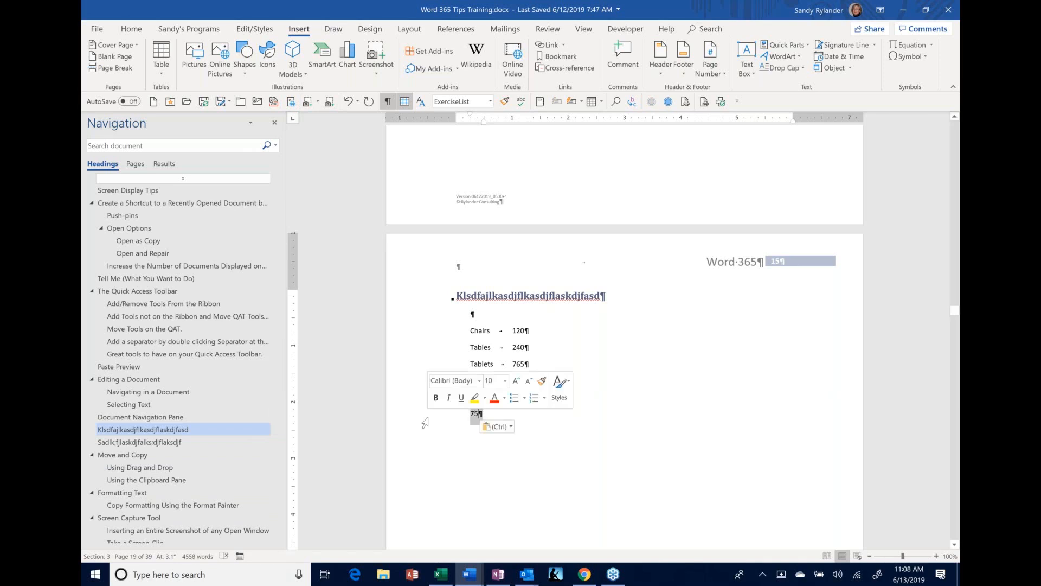
{"action": "key", "text": "Delete"}
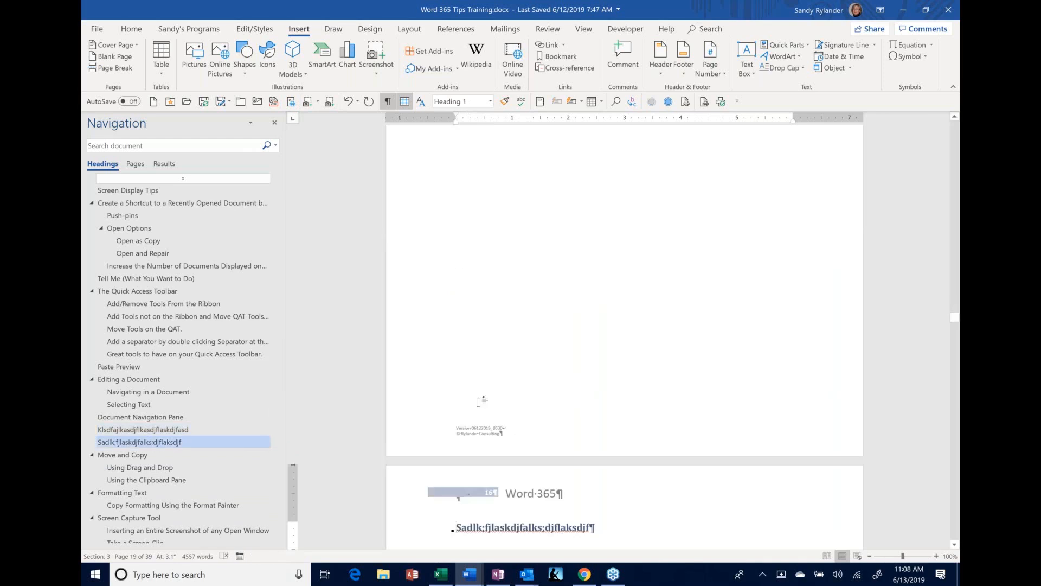
Replace the number 8 below the 67 with 10.
{"action": "scroll", "coordinate": [481, 400], "scroll_direction": "up", "scroll_amount": 3}
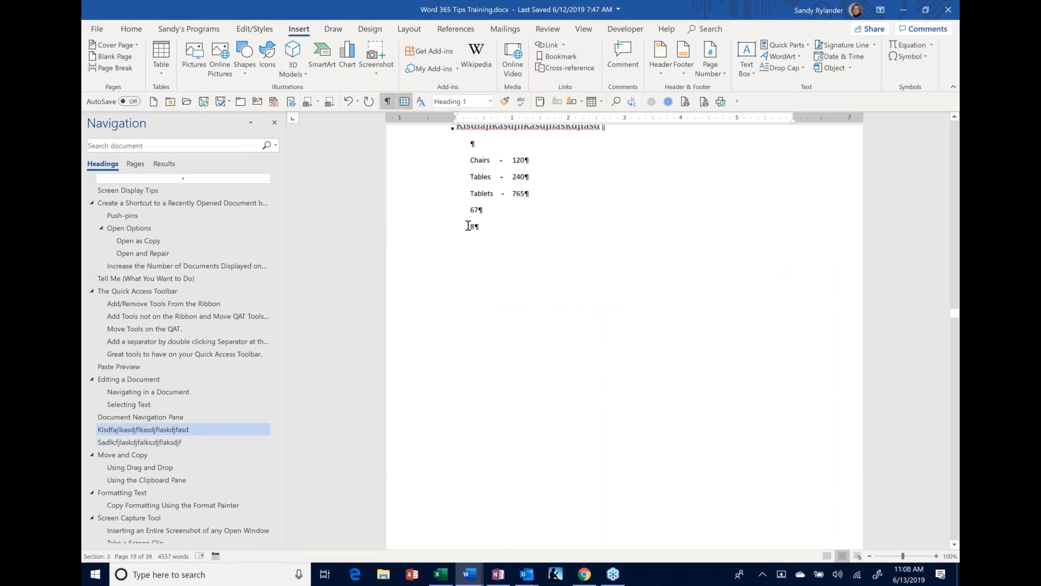
{"action": "left_click_drag", "start_coordinate": [469, 227], "coordinate": [476, 227]}
{"action": "double_click", "coordinate": [474, 227]}
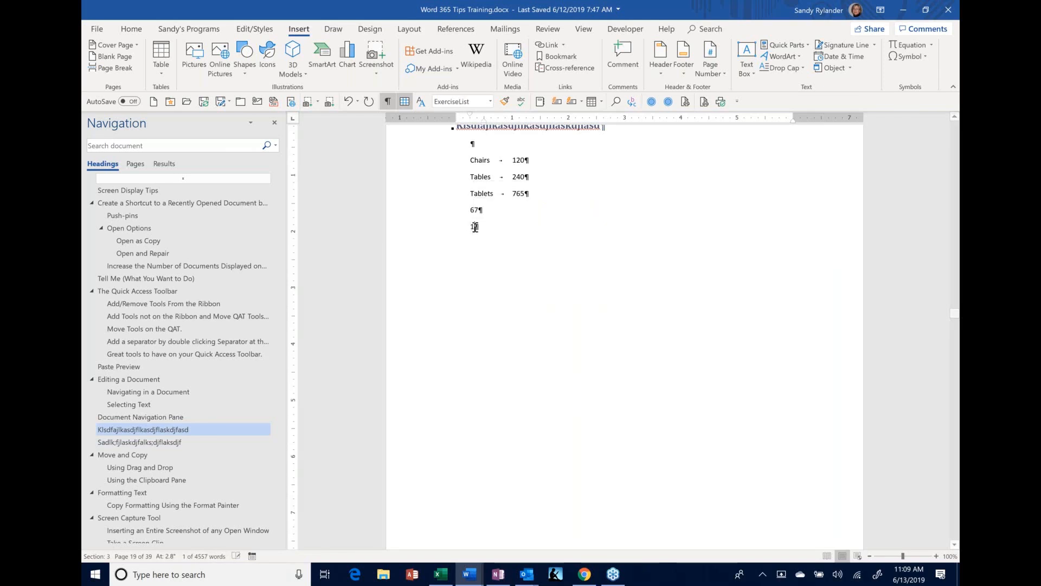
{"action": "type", "text": "10-"}
Calculate the sum of 67 and 10, and put the result 77 on a new line below them.
{"action": "left_click_drag", "start_coordinate": [472, 208], "coordinate": [480, 223]}
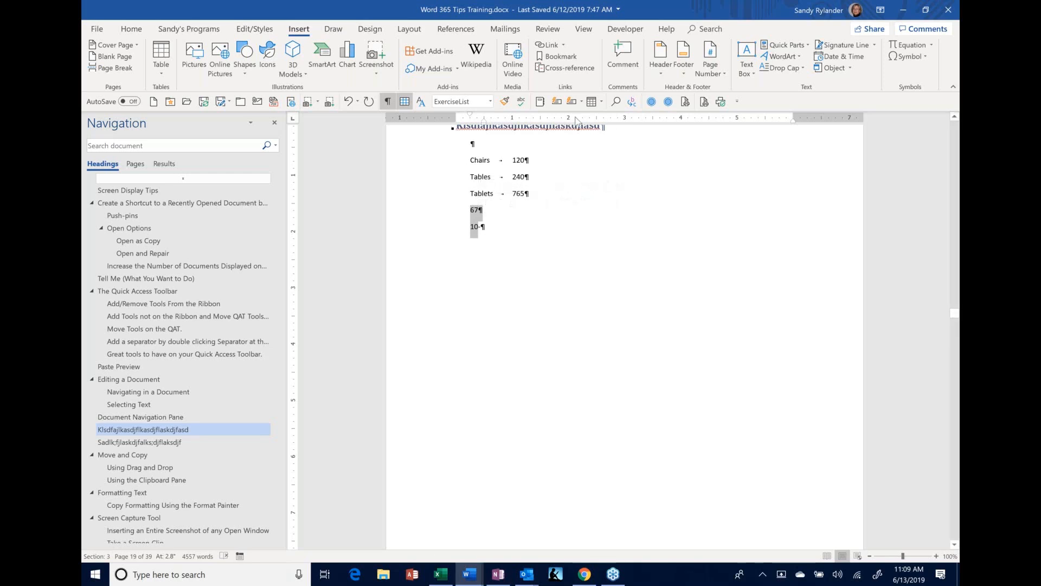
{"action": "left_click", "coordinate": [651, 101]}
{"action": "left_click", "coordinate": [485, 238]}
{"action": "key", "text": "Return"}
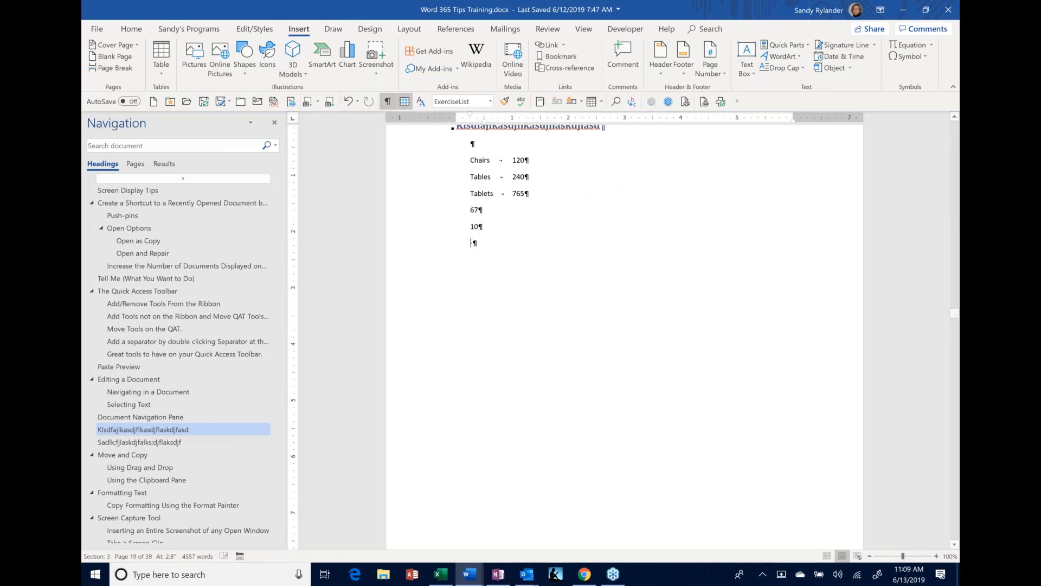
{"action": "type", "text": "77"}
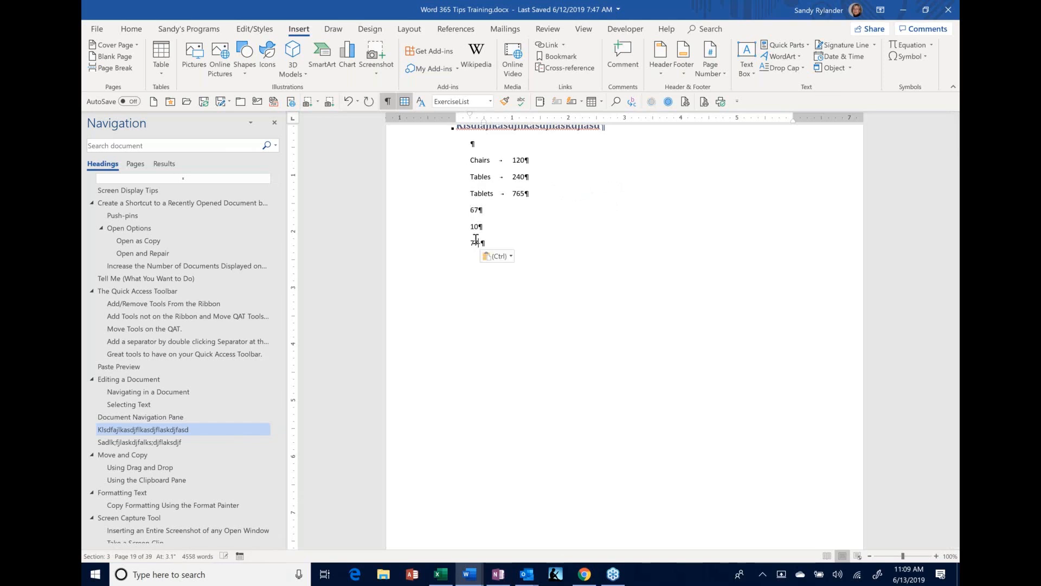
Put a minus sign in front of the 10 and delete the result 77 from the line below it.
{"action": "left_click", "coordinate": [470, 227]}
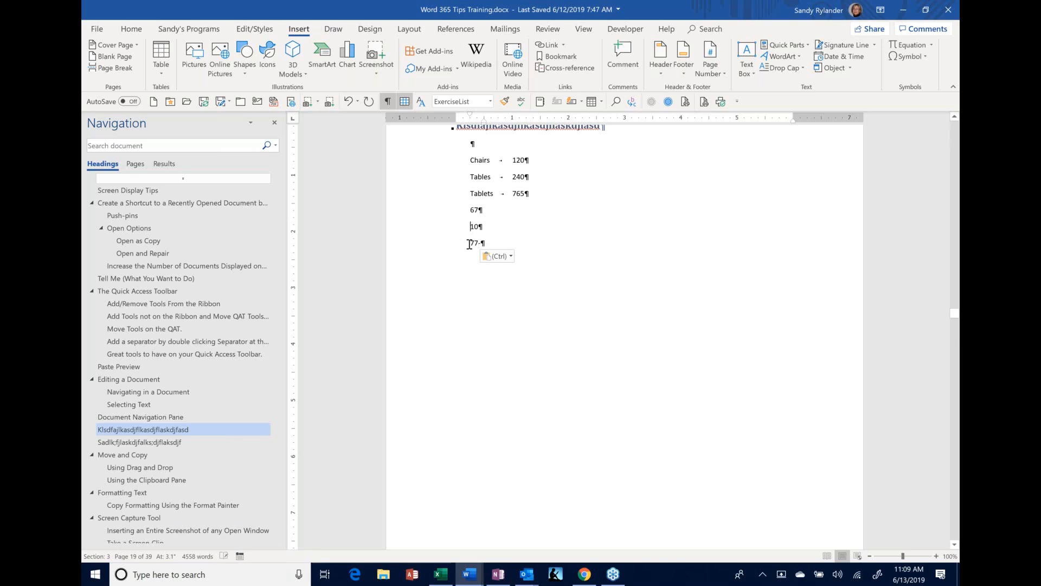
{"action": "type", "text": "-"}
{"action": "key", "text": "Delete"}
{"action": "key", "text": "Delete"}
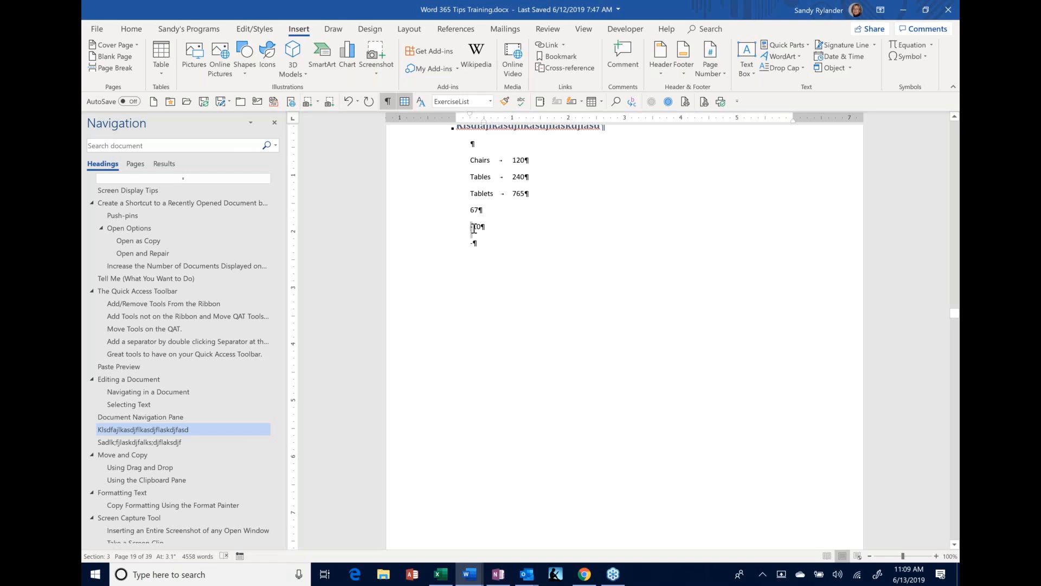
Change the minus sign before the 10 to an asterisk, calculate the product, and put the result 670 on the line below.
{"action": "double_click", "coordinate": [473, 228]}
{"action": "left_click", "coordinate": [474, 228]}
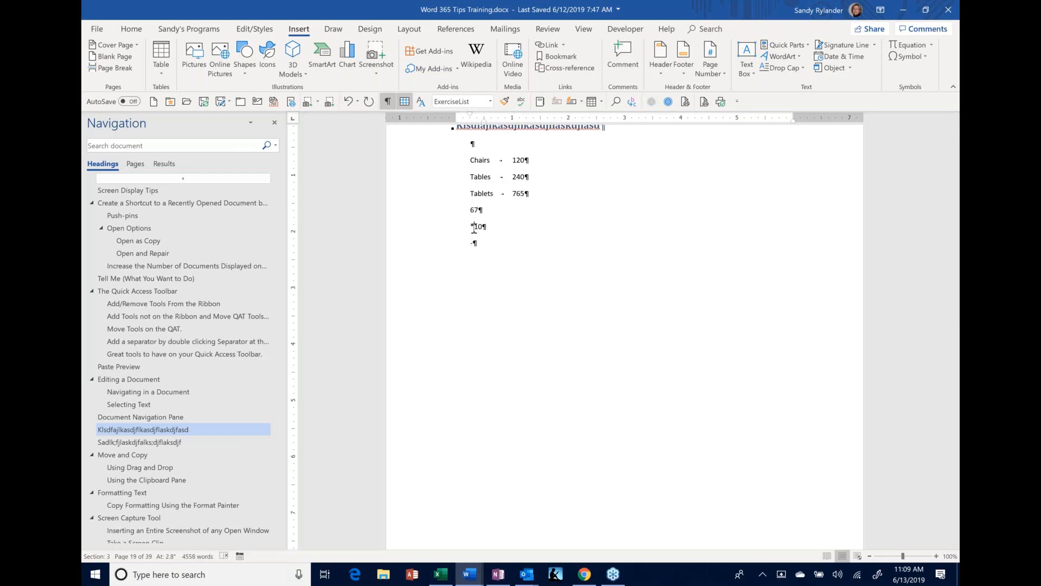
{"action": "left_click_drag", "start_coordinate": [468, 207], "coordinate": [485, 228]}
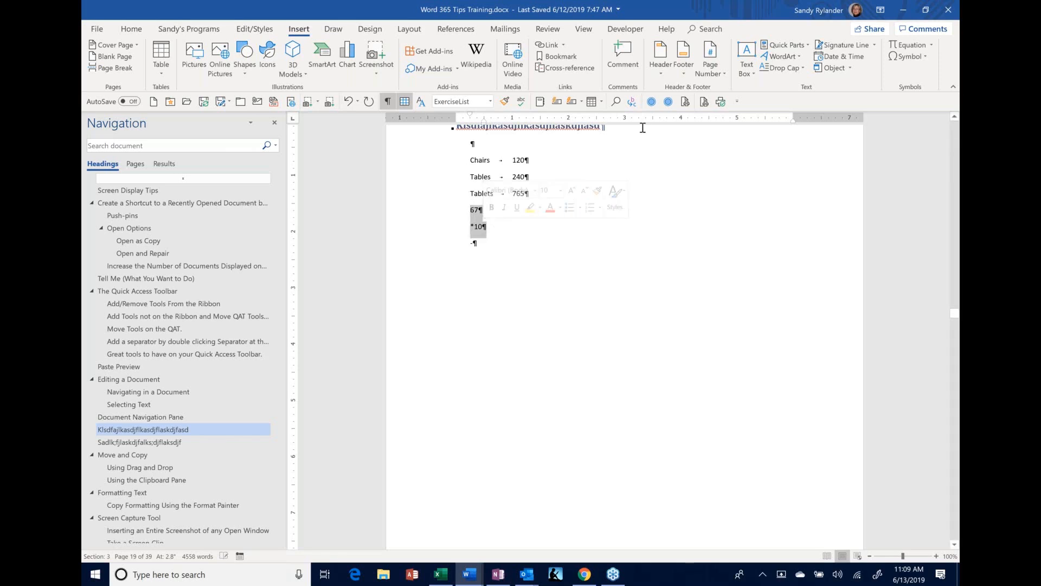
{"action": "left_click", "coordinate": [481, 245]}
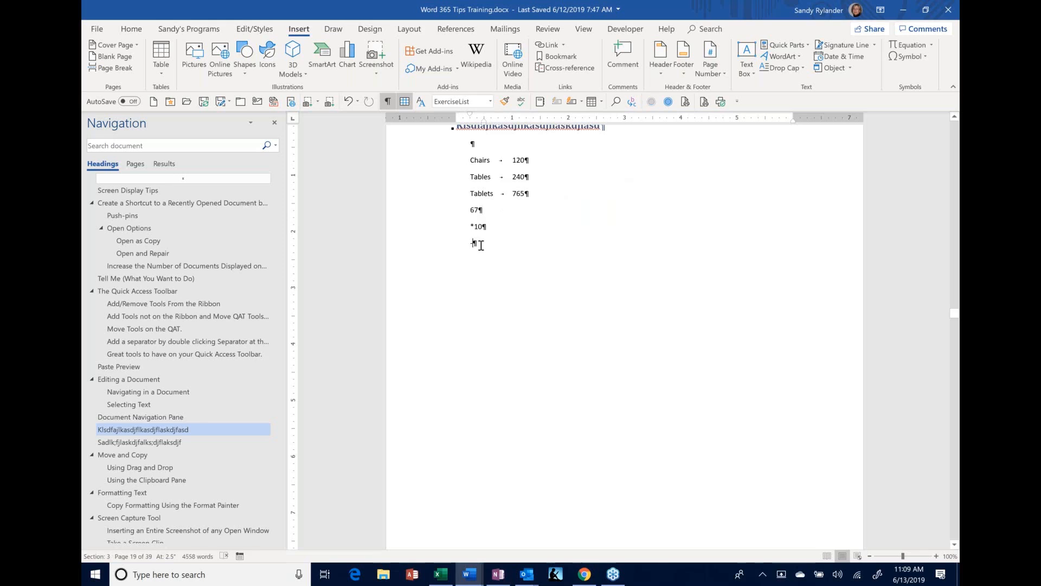
{"action": "type", "text": "670"}
Delete the 67, *10 and 670 lines below the Tablets entry.
{"action": "left_click_drag", "start_coordinate": [466, 211], "coordinate": [488, 245]}
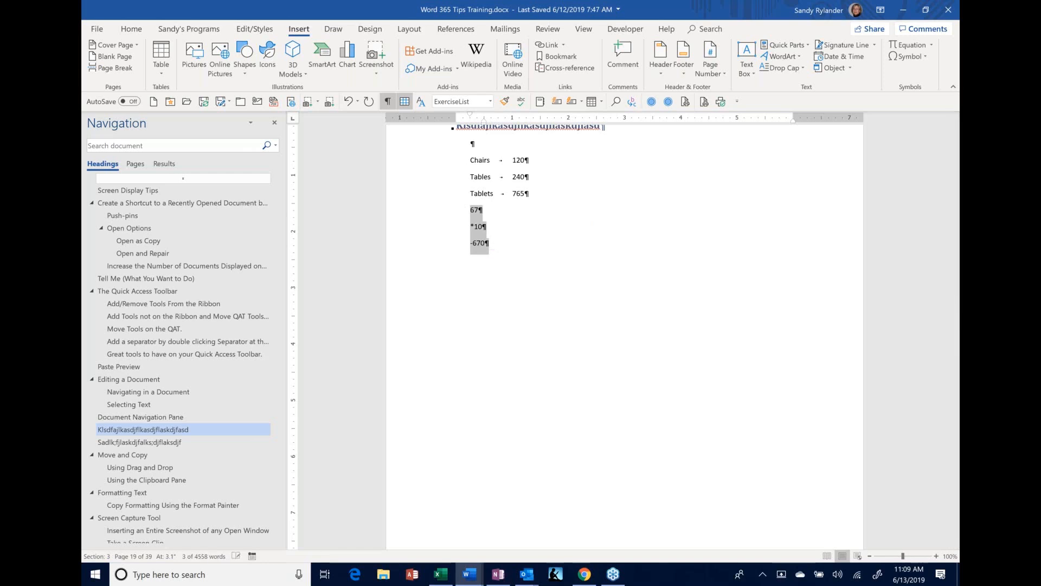
{"action": "key", "text": "Delete"}
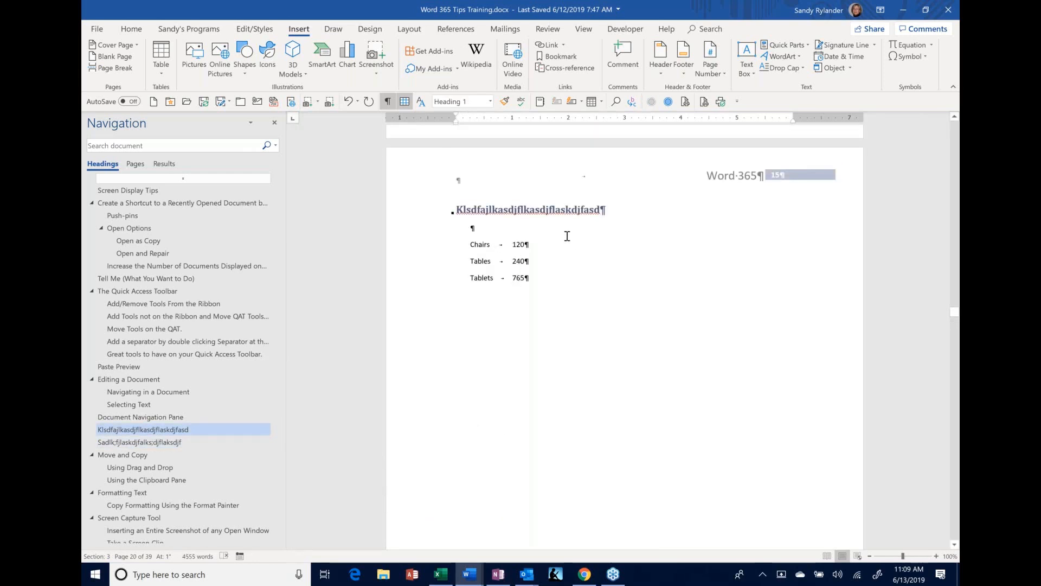
Add a second tabbed number column with 5656 for Chairs, 676 for Tables and 4545 for Tablets.
{"action": "left_click", "coordinate": [558, 244]}
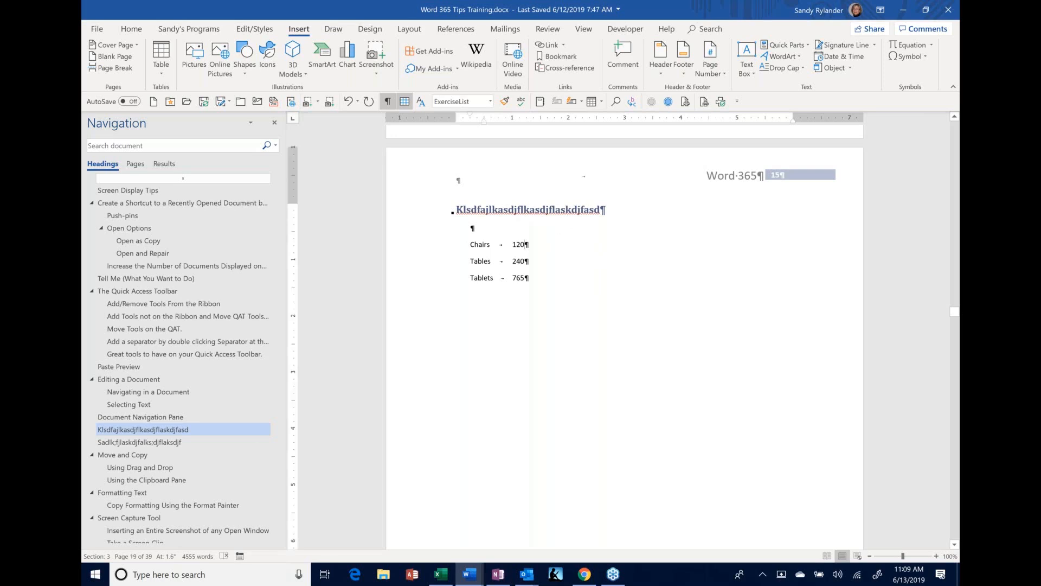
{"action": "key", "text": "Tab"}
{"action": "type", "text": "5656"}
{"action": "key", "text": "Tab"}
{"action": "type", "text": "676"}
{"action": "key", "text": "Tab"}
{"action": "type", "text": "4545"}
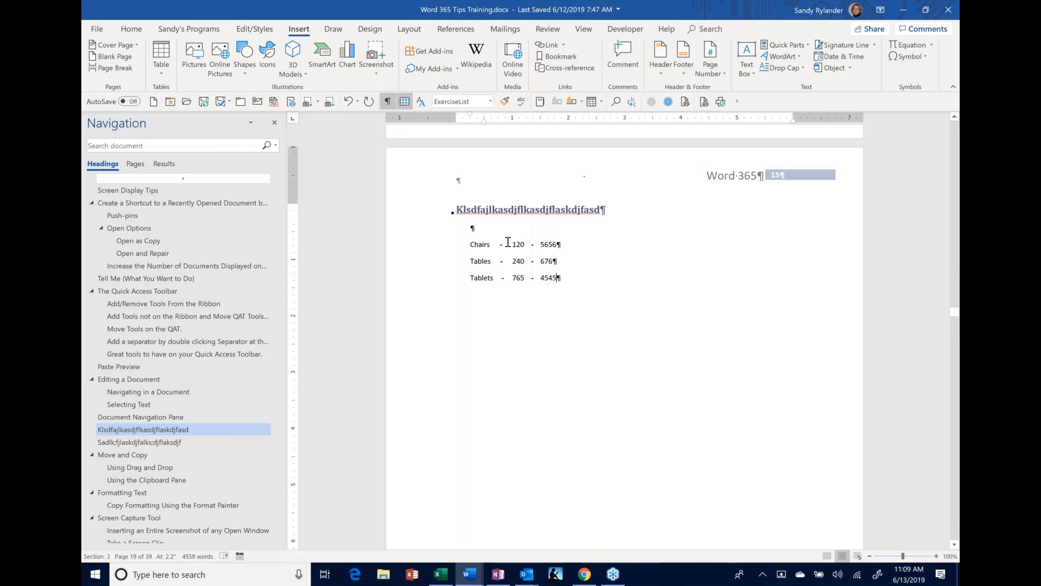
Try to select only the second number column of the Chairs, Tables and Tablets lines with ordinary text selection.
{"action": "left_click_drag", "start_coordinate": [477, 245], "coordinate": [574, 279]}
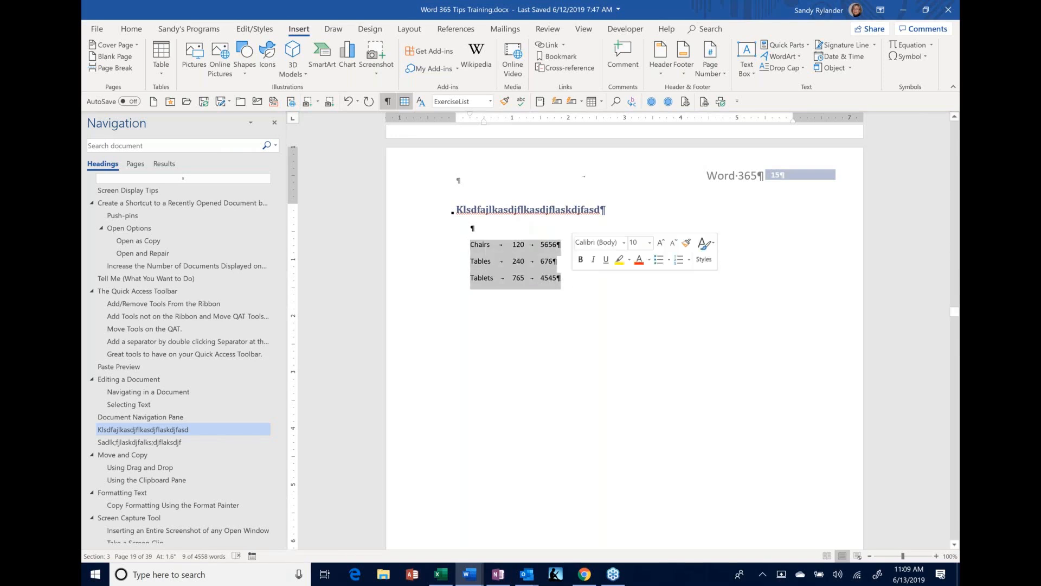
{"action": "left_click", "coordinate": [559, 276]}
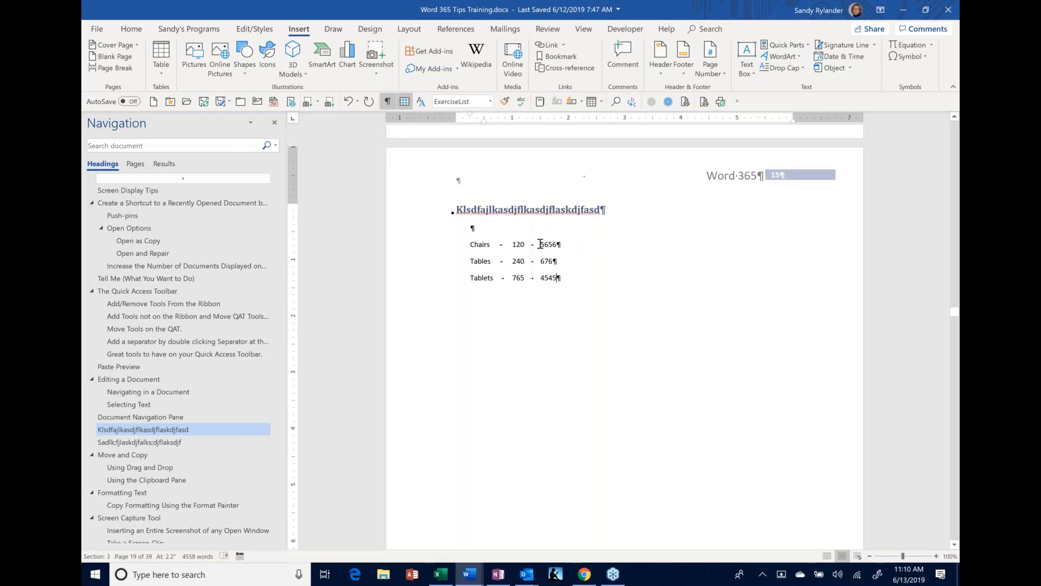
{"action": "left_click_drag", "start_coordinate": [541, 244], "coordinate": [564, 284]}
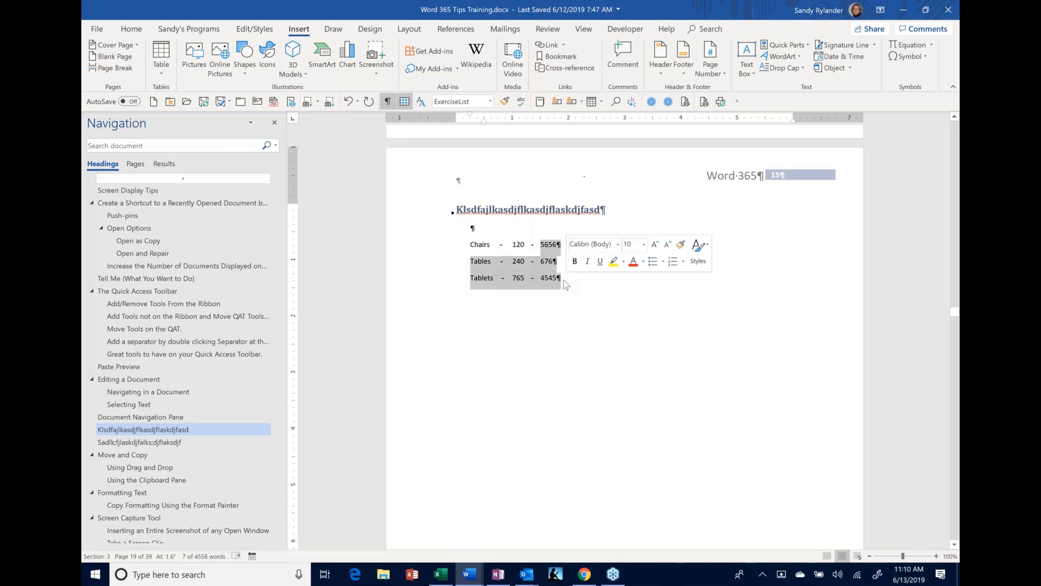
{"action": "left_click", "coordinate": [604, 282]}
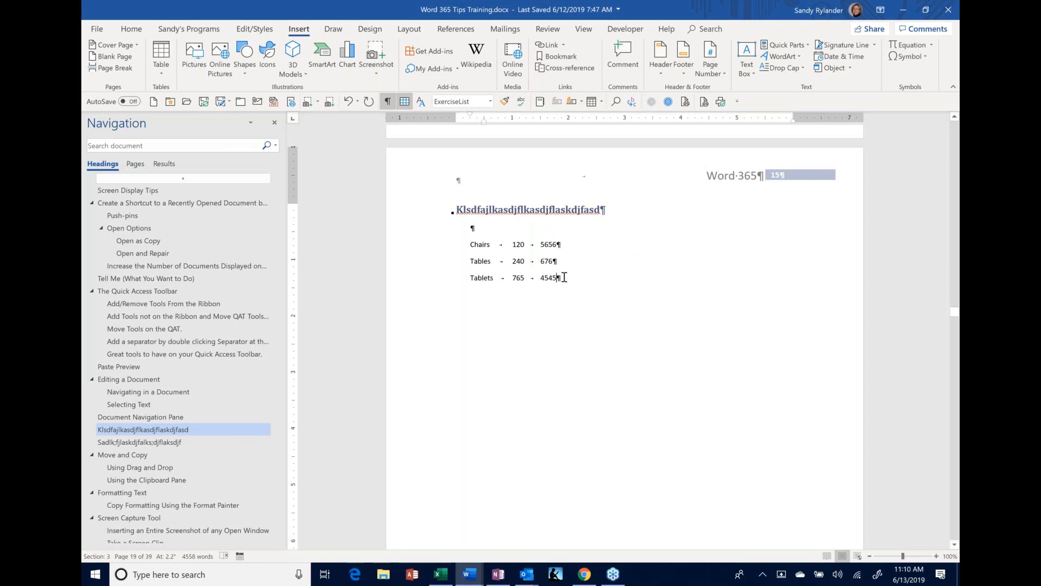
Select only the second number column as a rectangular block, calculate its sum, and put the result 10877 after 4545.
{"action": "key", "text": "alt"}
{"action": "left_click_drag", "start_coordinate": [558, 287], "coordinate": [540, 243]}
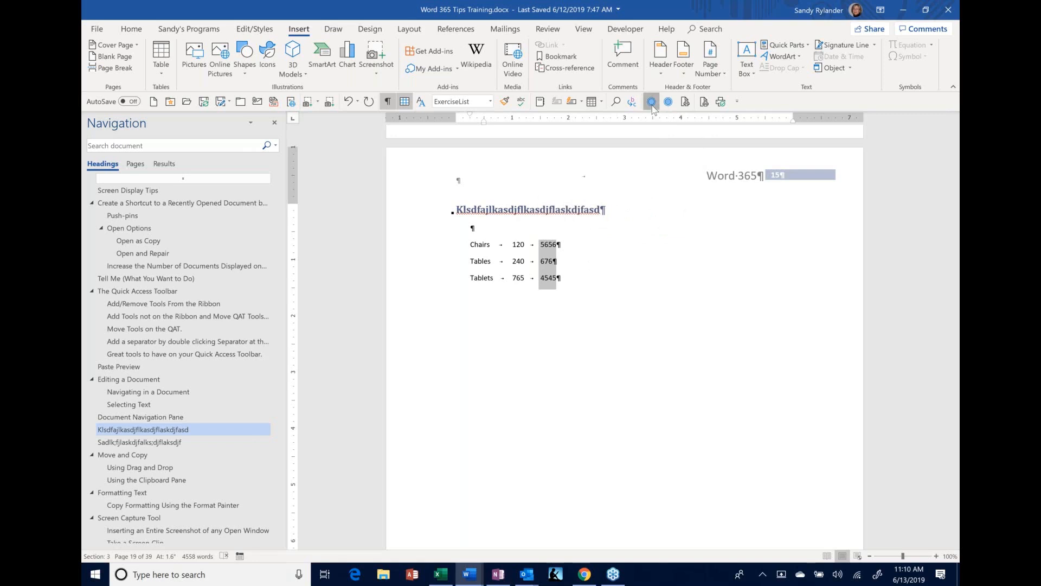
{"action": "left_click", "coordinate": [588, 275]}
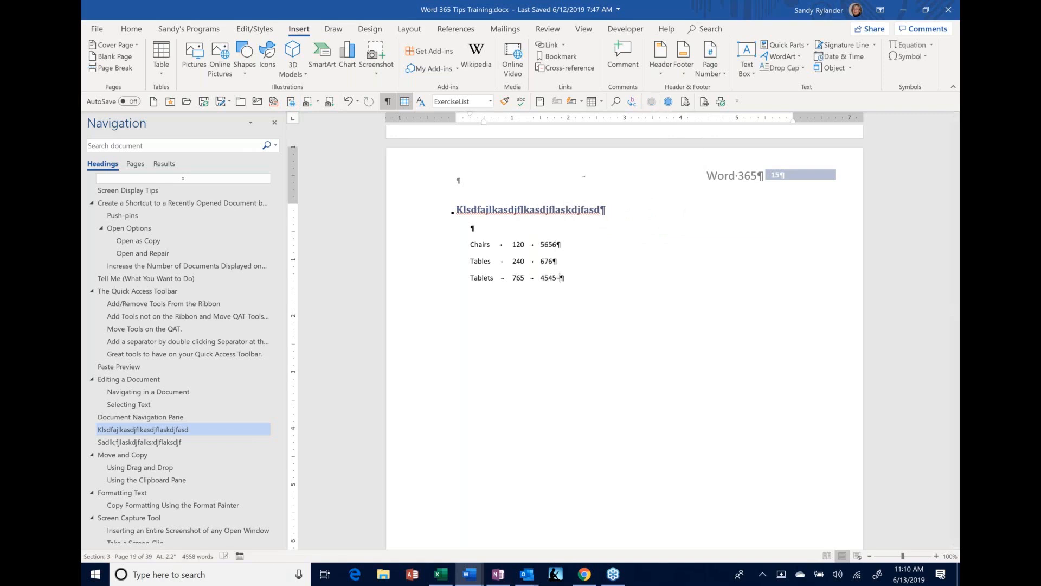
{"action": "type", "text": "10877"}
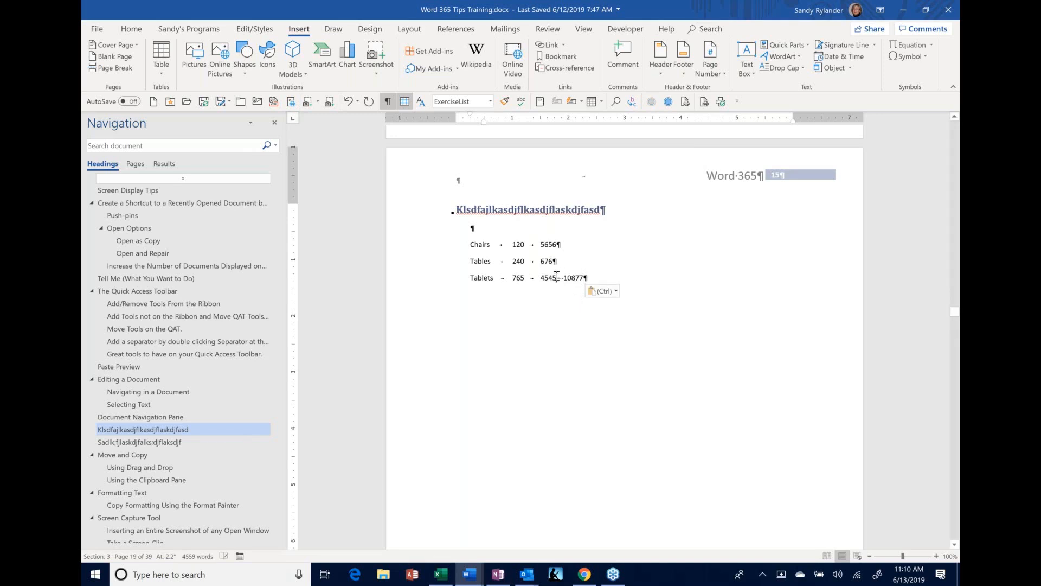
{"action": "left_click_drag", "start_coordinate": [556, 277], "coordinate": [522, 230]}
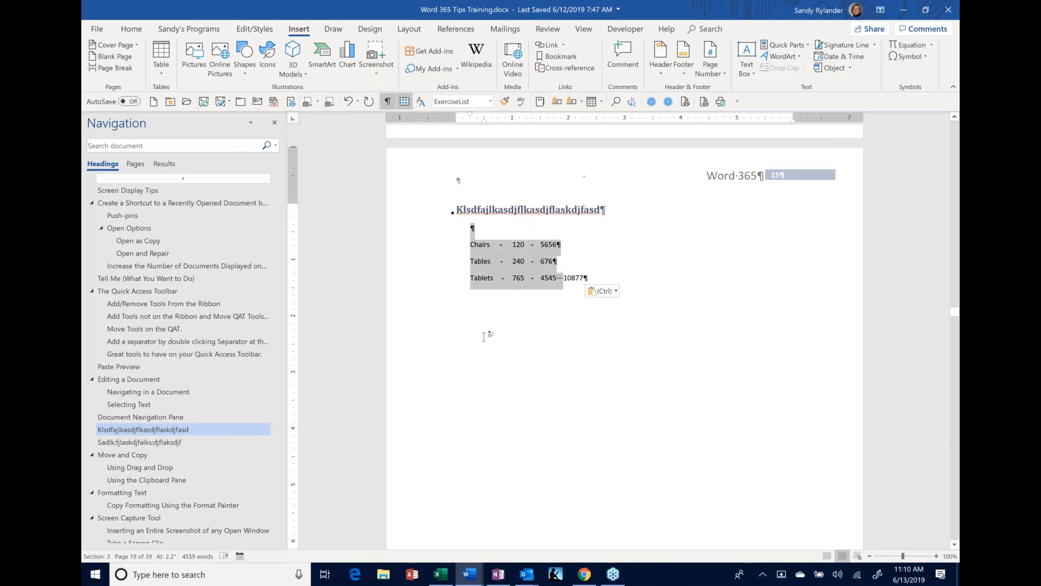
{"action": "left_click", "coordinate": [484, 277]}
{"action": "key", "text": "alt"}
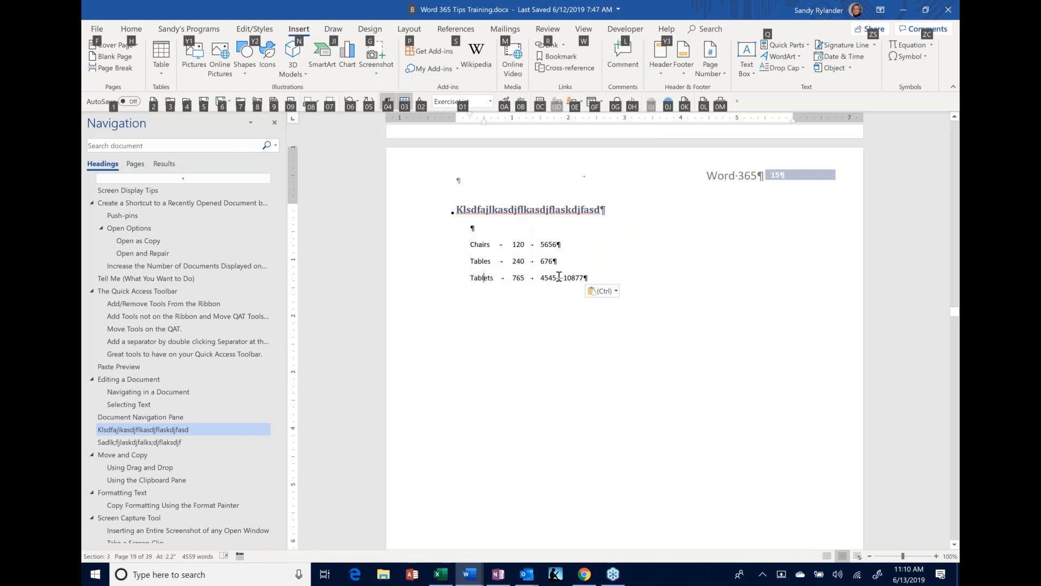
{"action": "key", "text": "alt"}
{"action": "key", "text": "alt"}
{"action": "key", "text": "alt"}
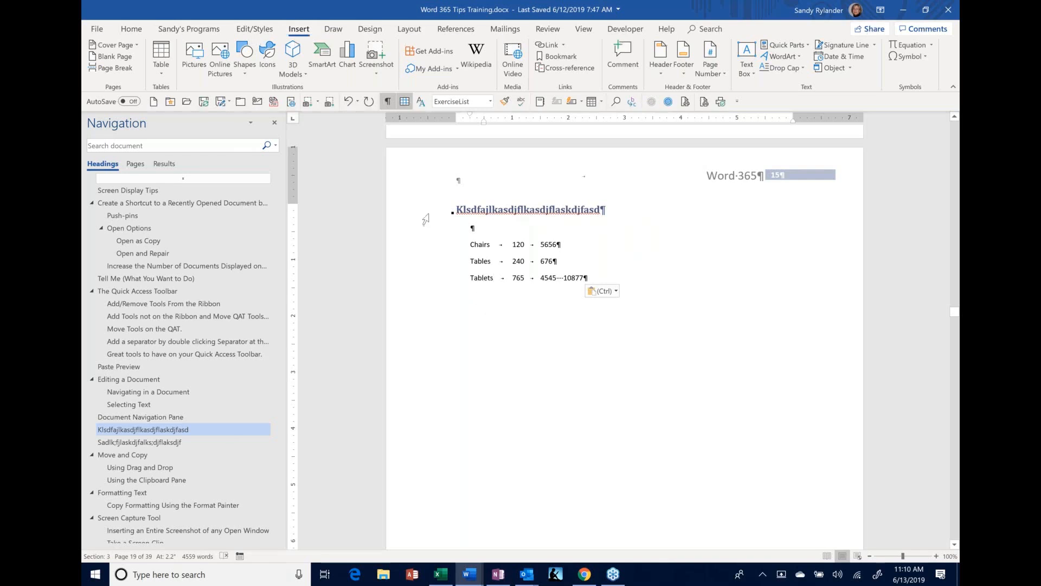
Enter 1987 on the empty line above the Chairs entry.
{"action": "mouse_move", "coordinate": [450, 210]}
{"action": "left_click", "coordinate": [472, 227]}
{"action": "type", "text": "1987"}
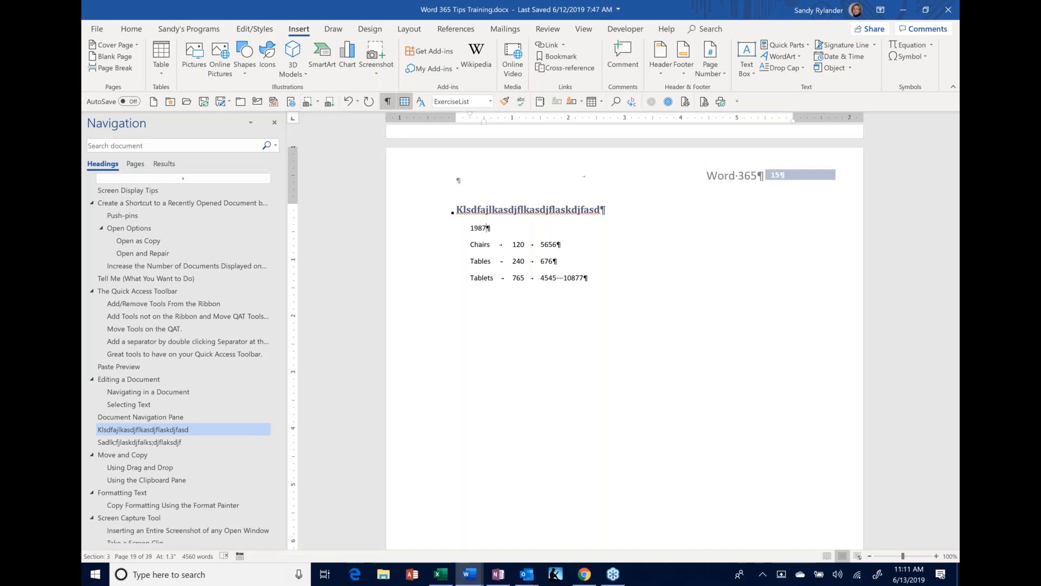
Delete the 1987, Chairs, Tables and Tablets lines below the sample heading.
{"action": "left_click_drag", "start_coordinate": [606, 283], "coordinate": [468, 232]}
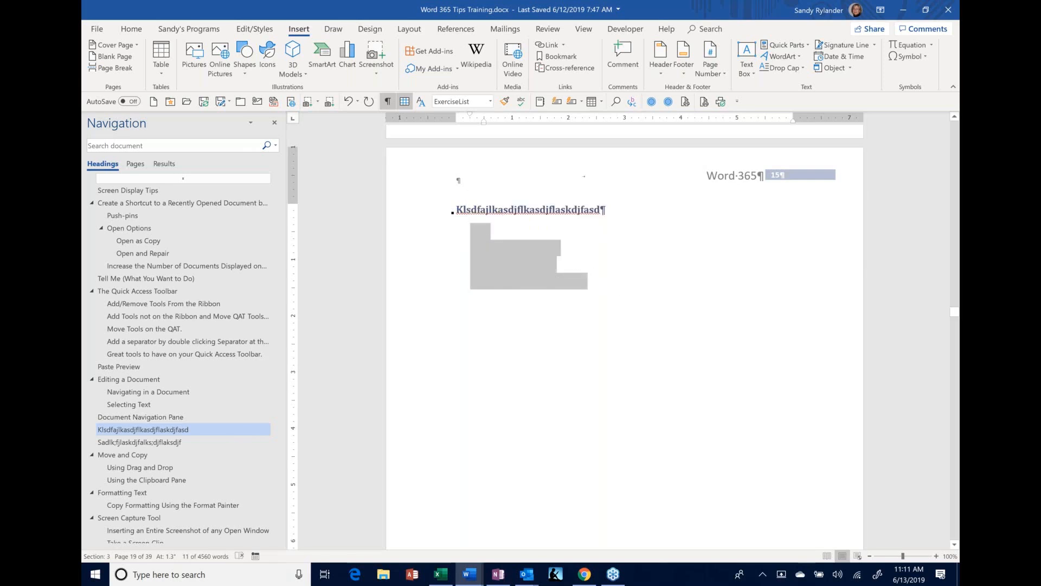
{"action": "key", "text": "Delete"}
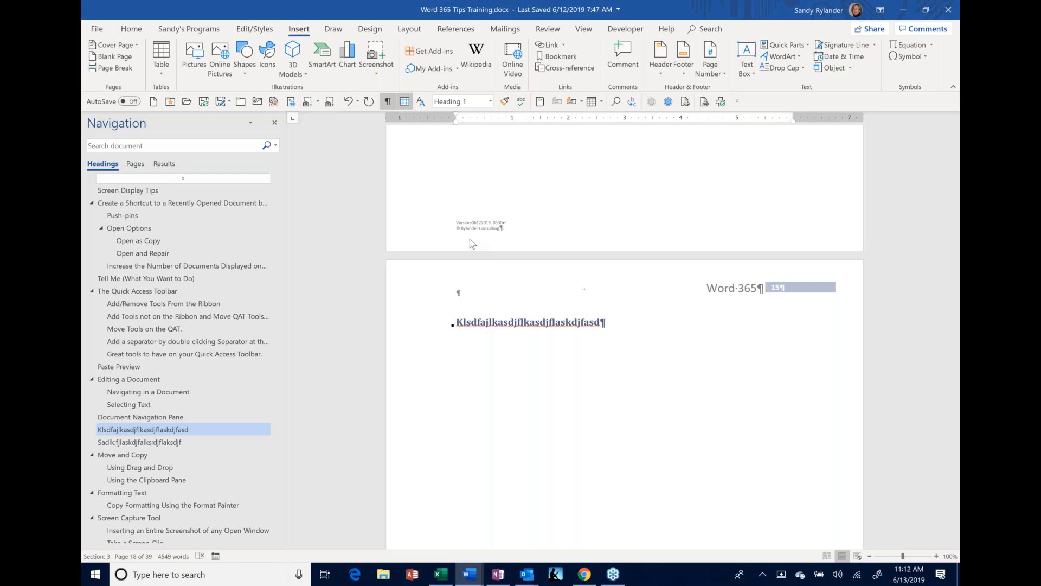
Copy the text from The Quick Access Toolbar heading on page 7 through the Add the Sort tool exercise line and its screenshot.
{"action": "scroll", "coordinate": [470, 239], "scroll_direction": "up", "scroll_amount": 10}
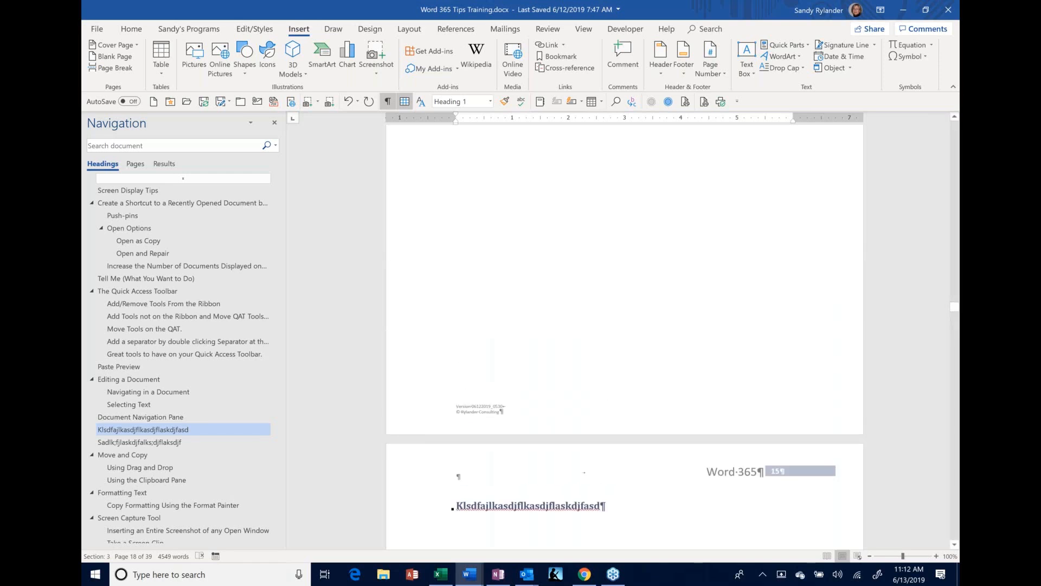
{"action": "scroll", "coordinate": [625, 330], "scroll_direction": "up", "scroll_amount": 5}
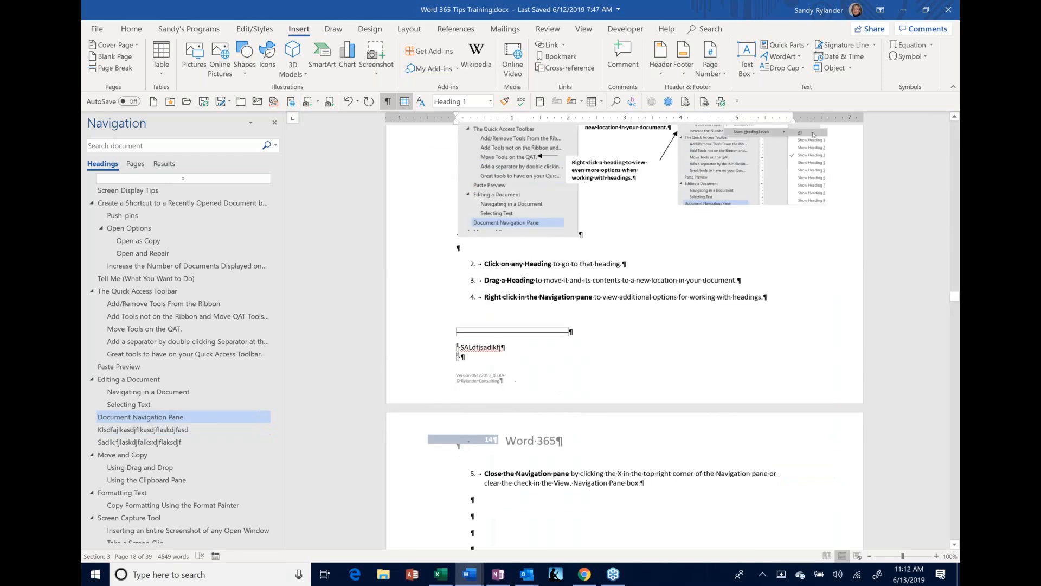
{"action": "scroll", "coordinate": [624, 330], "scroll_direction": "up", "scroll_amount": 12}
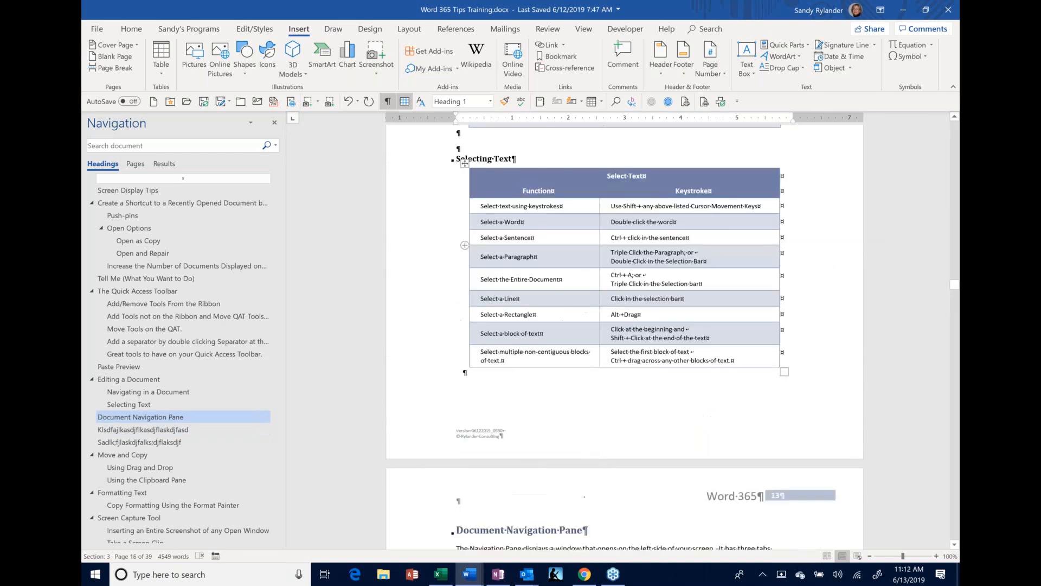
{"action": "scroll", "coordinate": [625, 331], "scroll_direction": "up", "scroll_amount": 20}
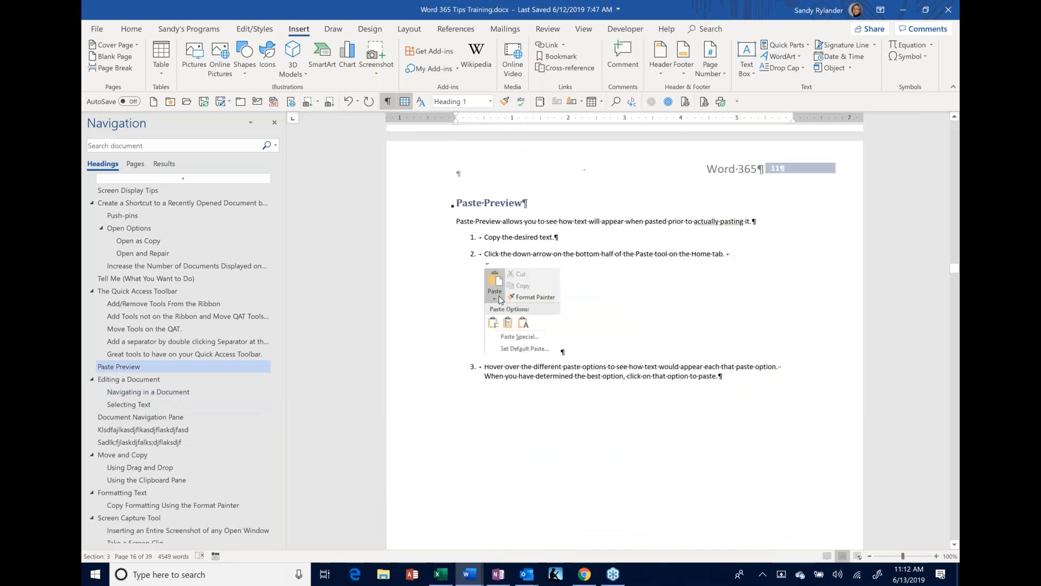
{"action": "scroll", "coordinate": [625, 330], "scroll_direction": "up", "scroll_amount": 5}
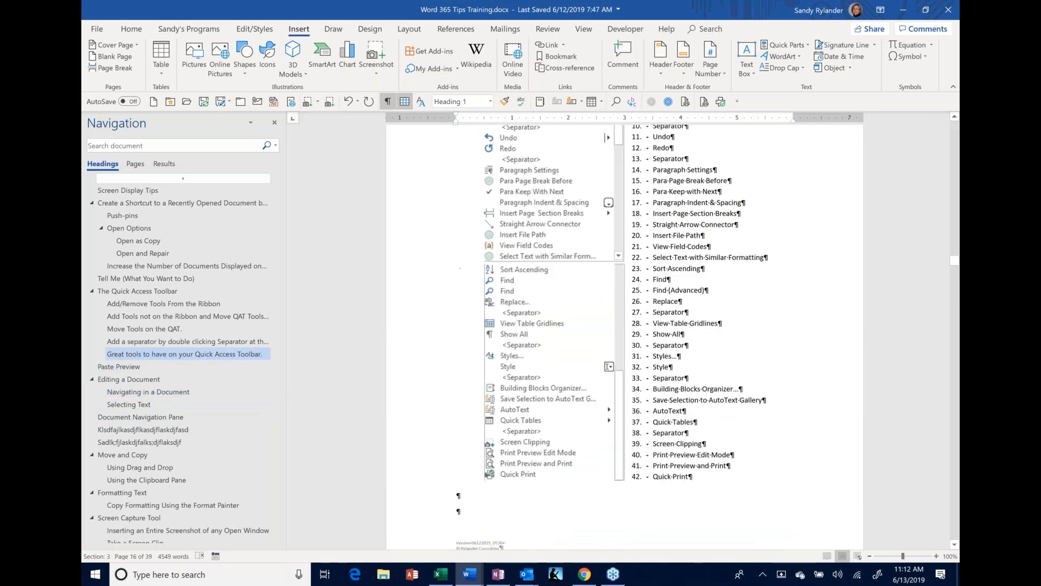
{"action": "scroll", "coordinate": [624, 330], "scroll_direction": "up", "scroll_amount": 15}
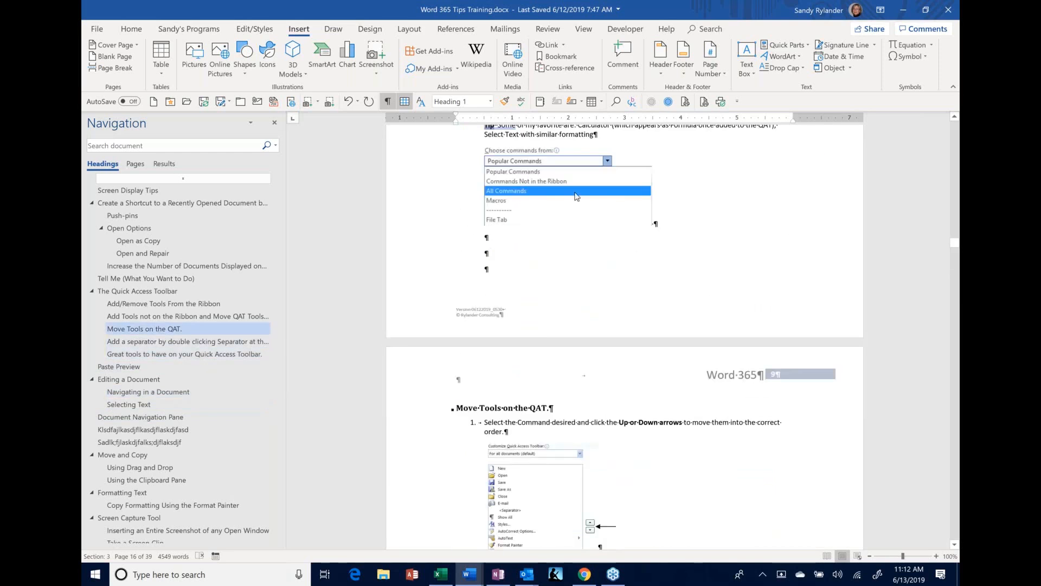
{"action": "scroll", "coordinate": [576, 197], "scroll_direction": "up", "scroll_amount": 15}
{"action": "scroll", "coordinate": [624, 330], "scroll_direction": "up", "scroll_amount": 4}
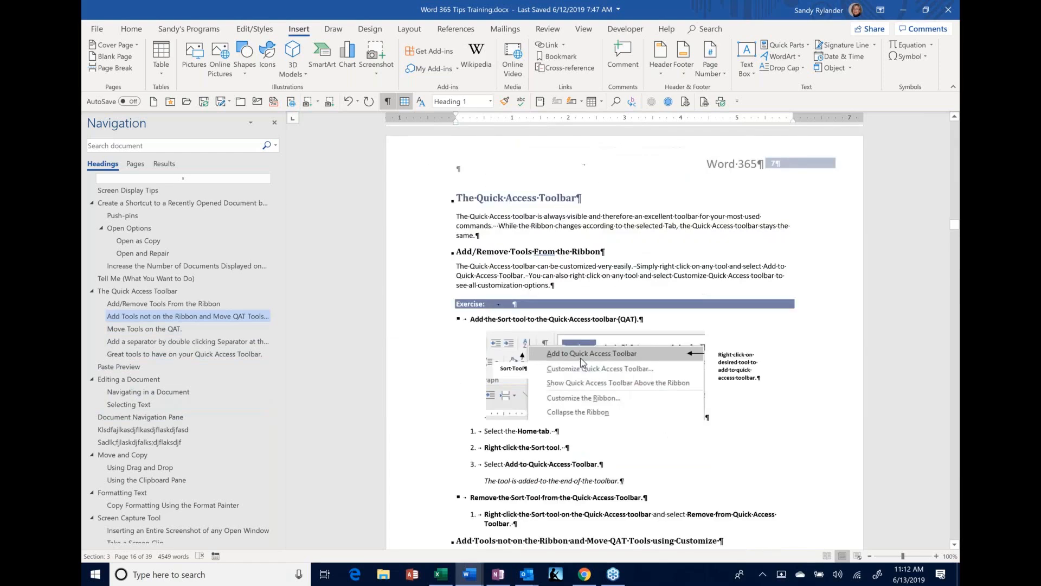
{"action": "scroll", "coordinate": [625, 331], "scroll_direction": "up", "scroll_amount": 2}
{"action": "left_click_drag", "start_coordinate": [423, 311], "coordinate": [422, 535]}
{"action": "key", "text": "ctrl+c"}
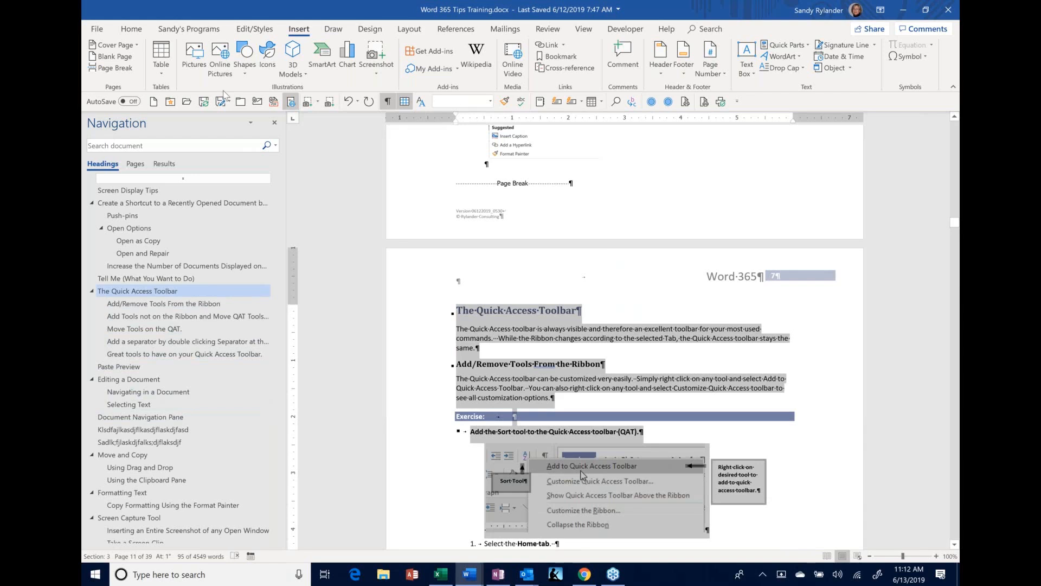
Create a blank document and paste the copied Quick Access Toolbar section into it.
{"action": "left_click", "coordinate": [154, 102]}
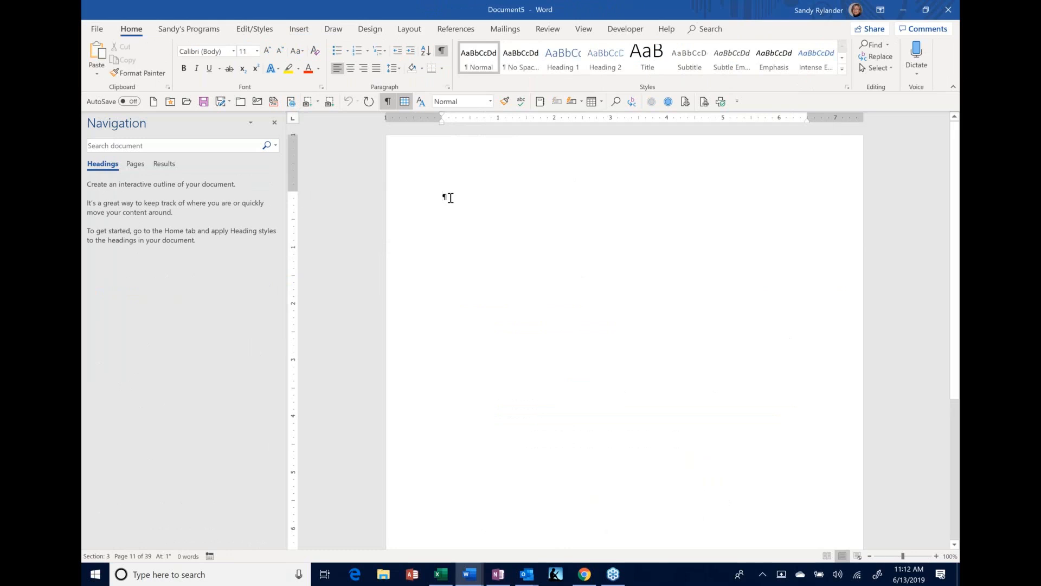
{"action": "right_click", "coordinate": [449, 198]}
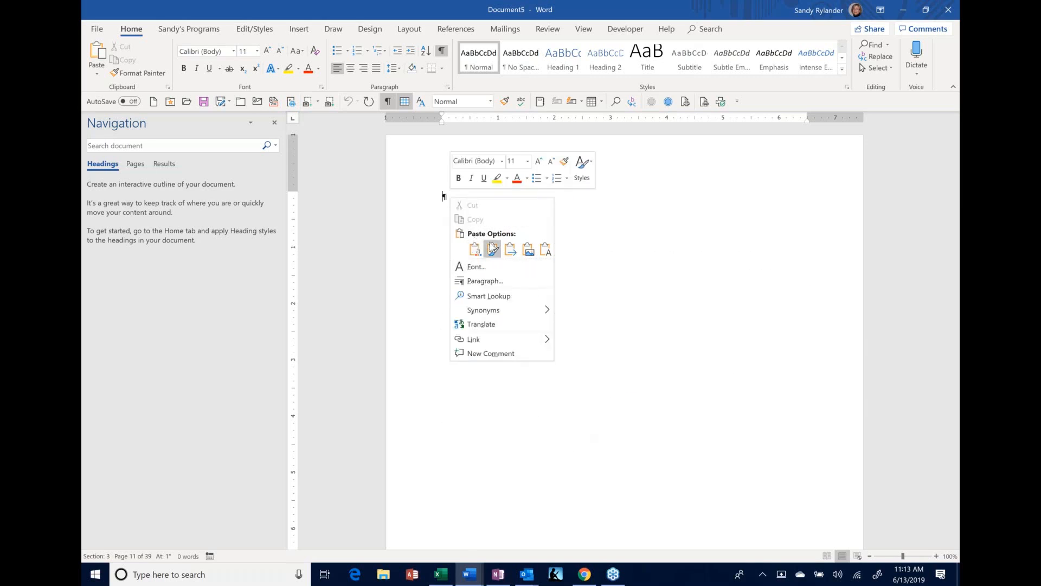
{"action": "left_click", "coordinate": [574, 255]}
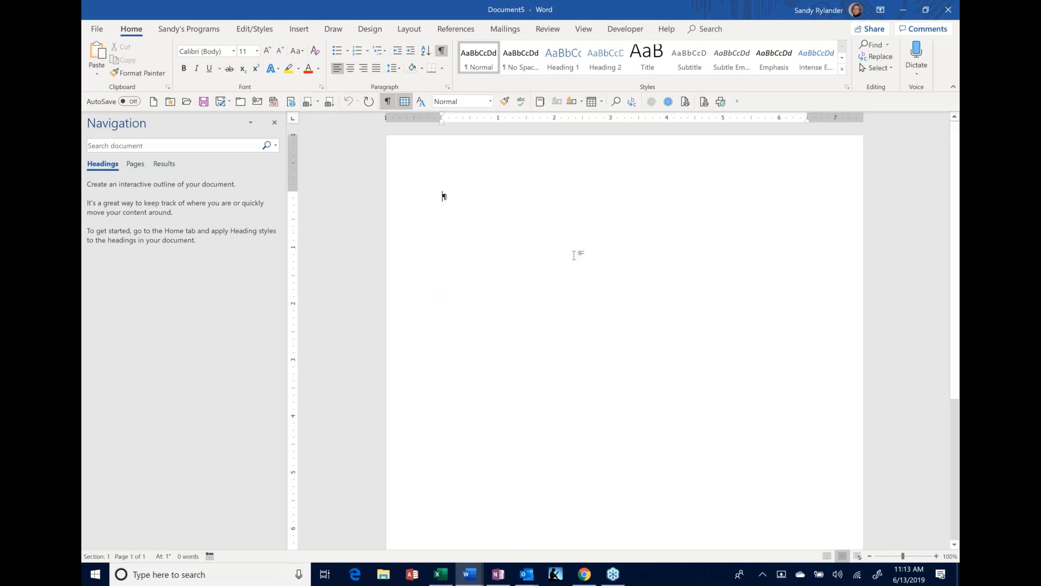
{"action": "key", "text": "ctrl+v"}
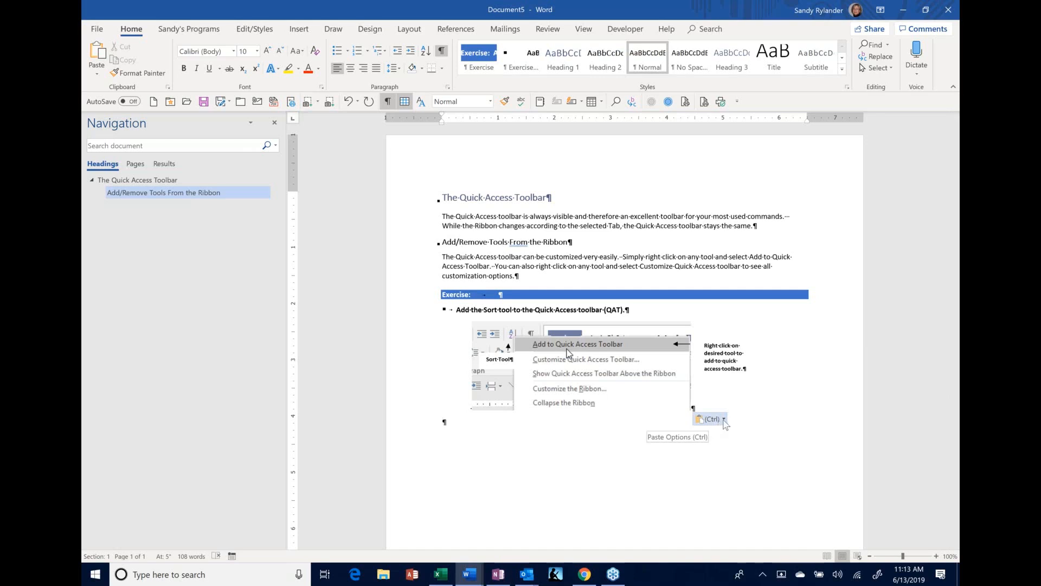
Try the paste formatting options on the pasted section, and delete all content from the new document.
{"action": "left_click", "coordinate": [724, 420]}
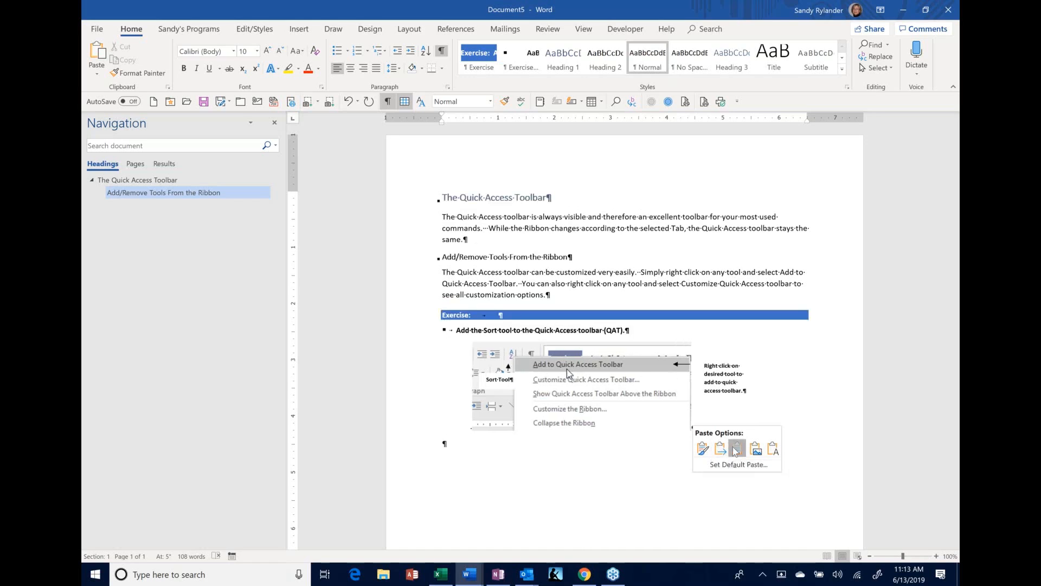
{"action": "left_click", "coordinate": [736, 449]}
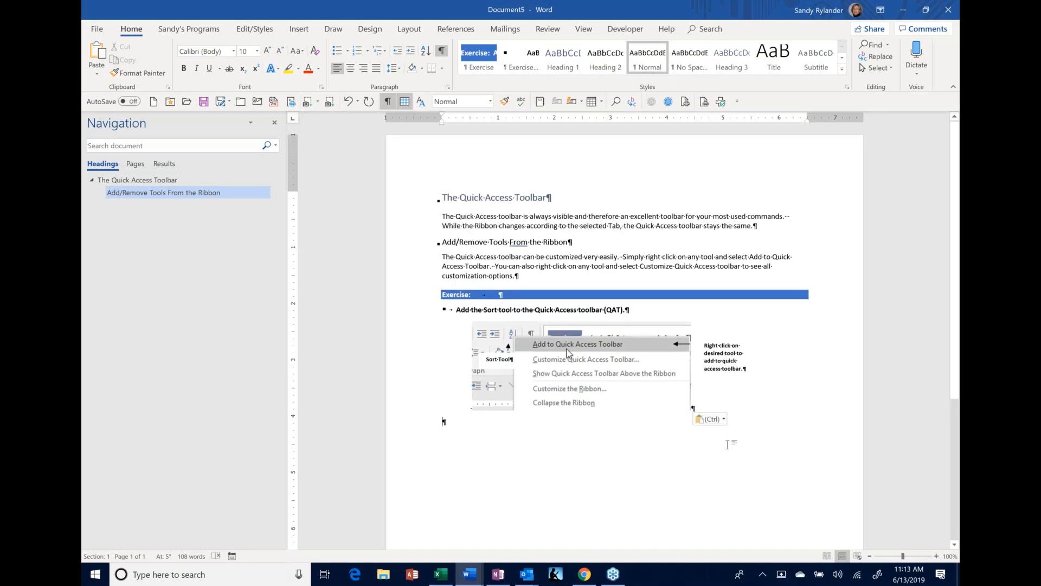
{"action": "key", "text": "ctrl+a"}
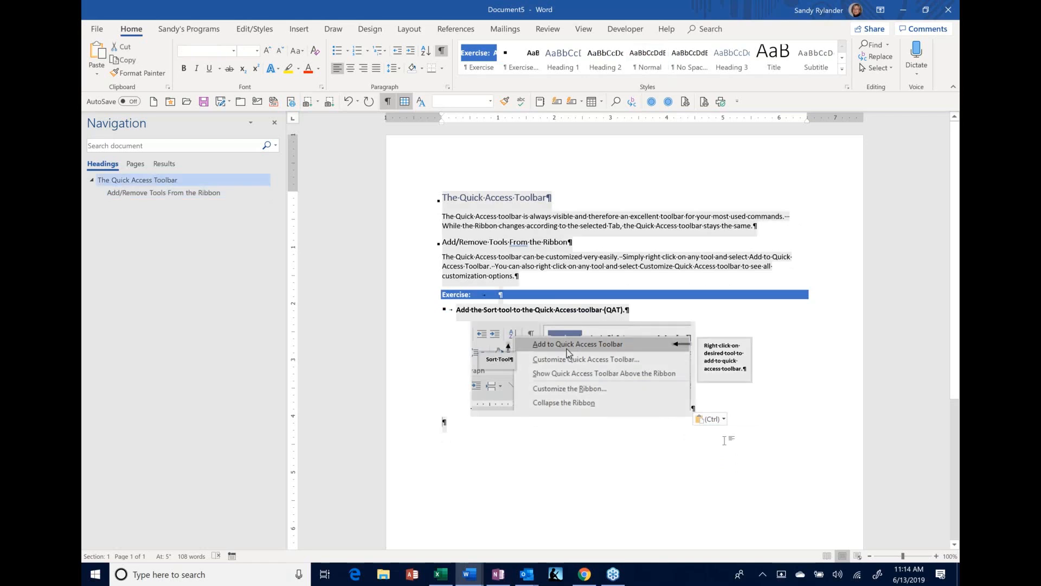
{"action": "key", "text": "Delete"}
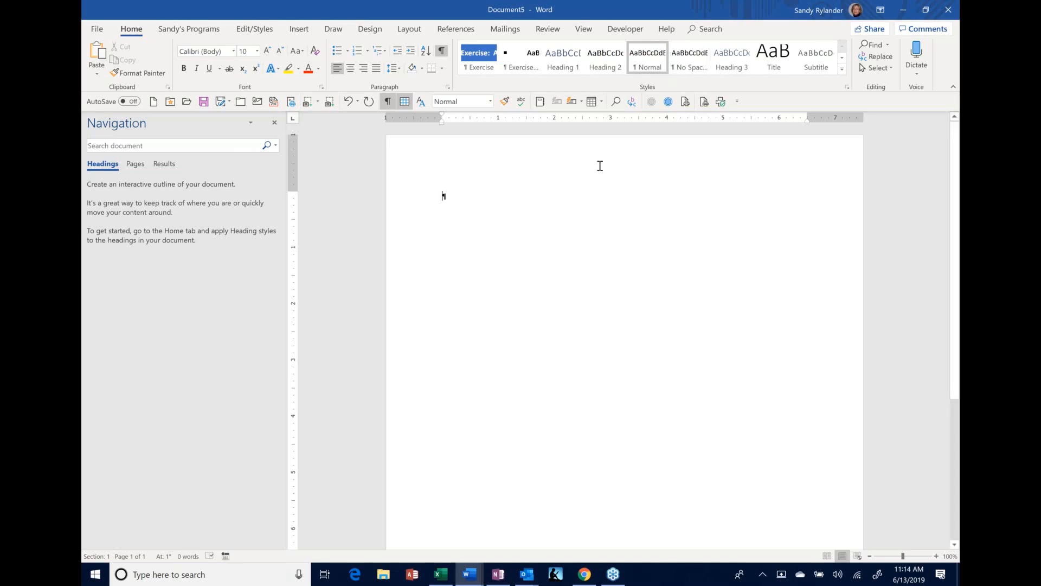
List All Commands in the Quick Access Toolbar customization, locate Calculate, and cancel without changing the toolbar.
{"action": "right_click", "coordinate": [699, 108]}
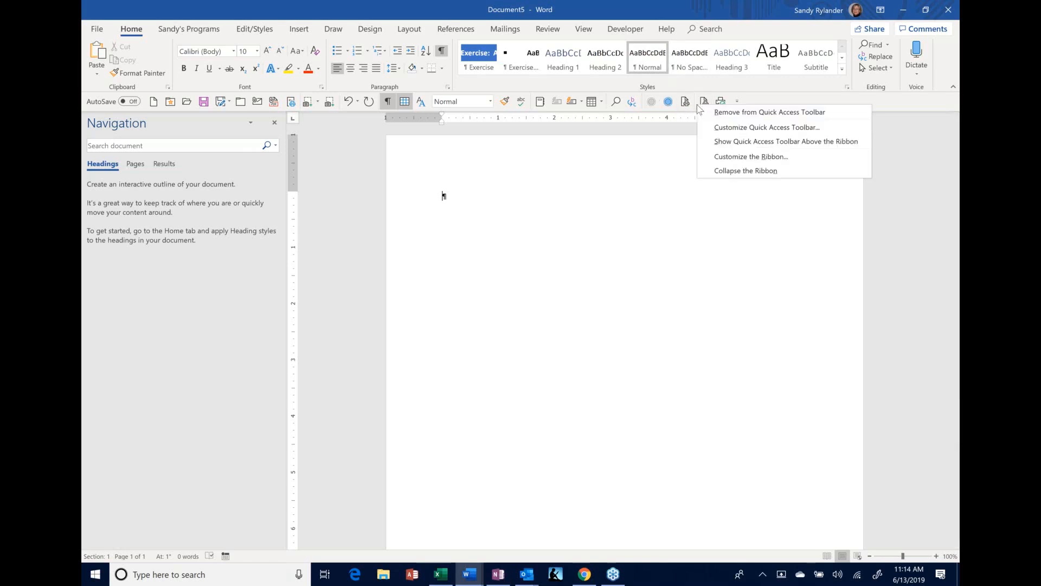
{"action": "left_click", "coordinate": [717, 128]}
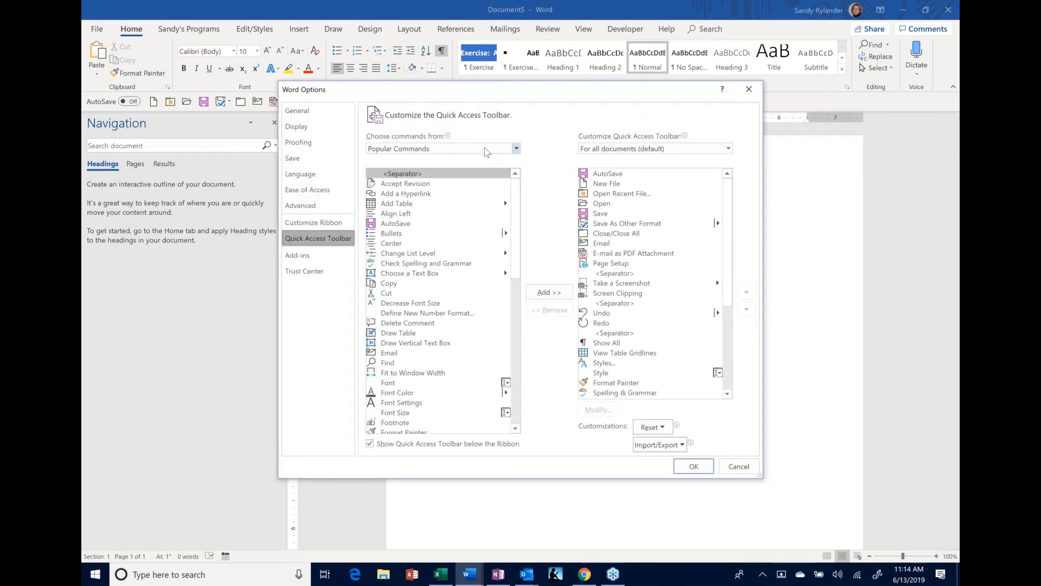
{"action": "left_click", "coordinate": [487, 150]}
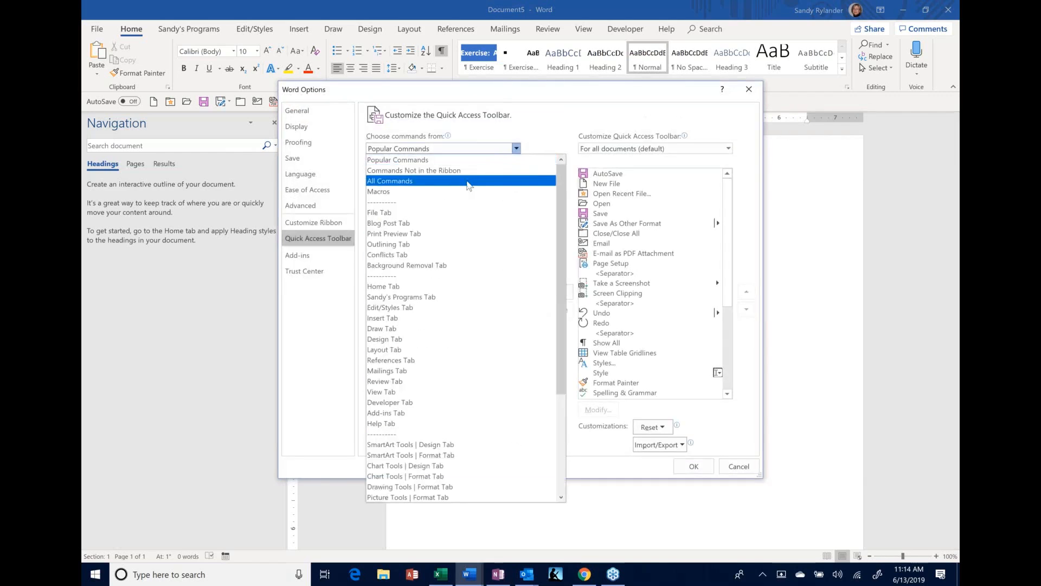
{"action": "left_click", "coordinate": [470, 185]}
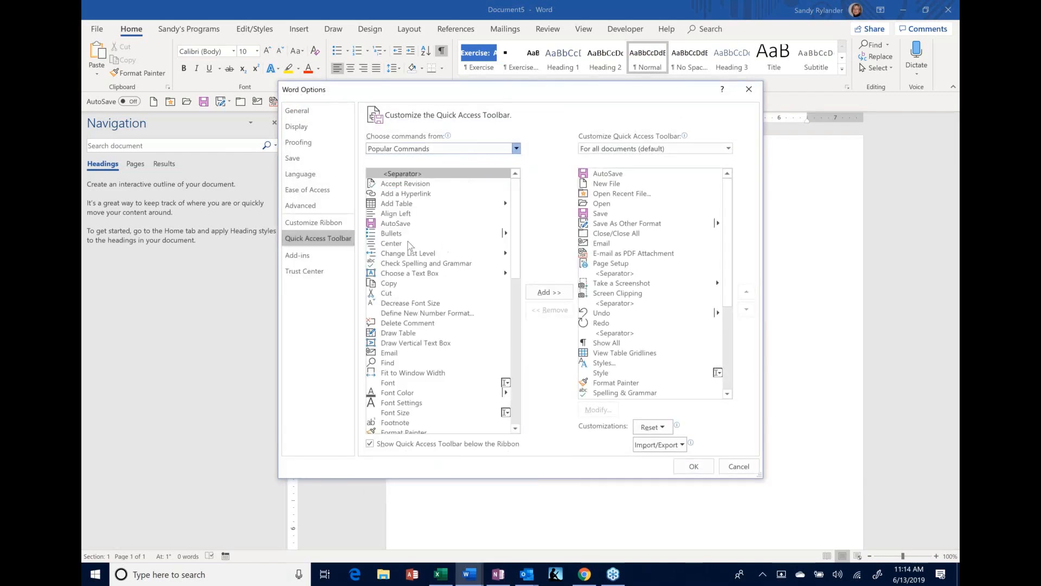
{"action": "left_click", "coordinate": [467, 241]}
{"action": "key", "text": "c"}
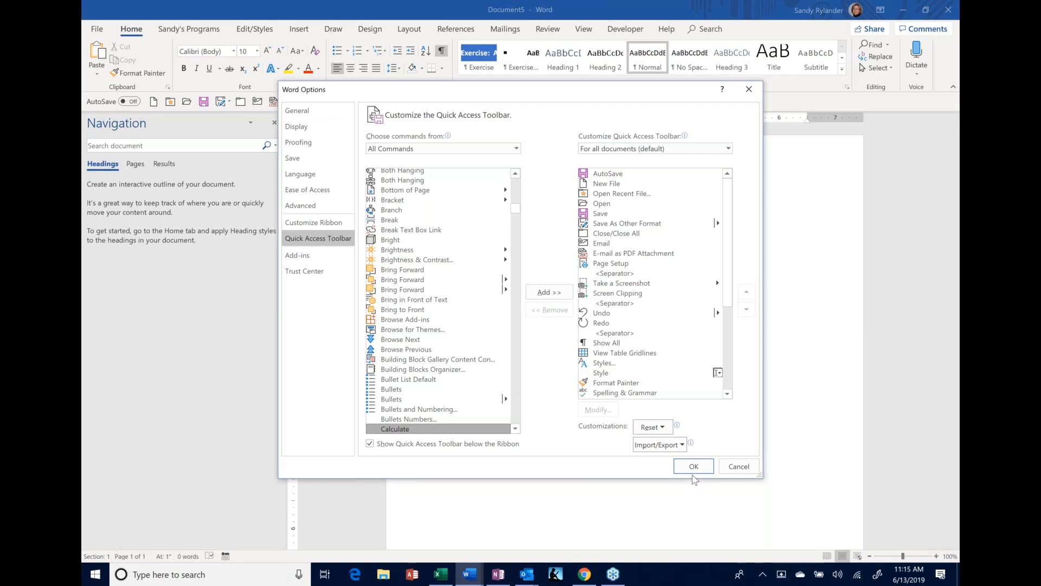
{"action": "left_click", "coordinate": [754, 469]}
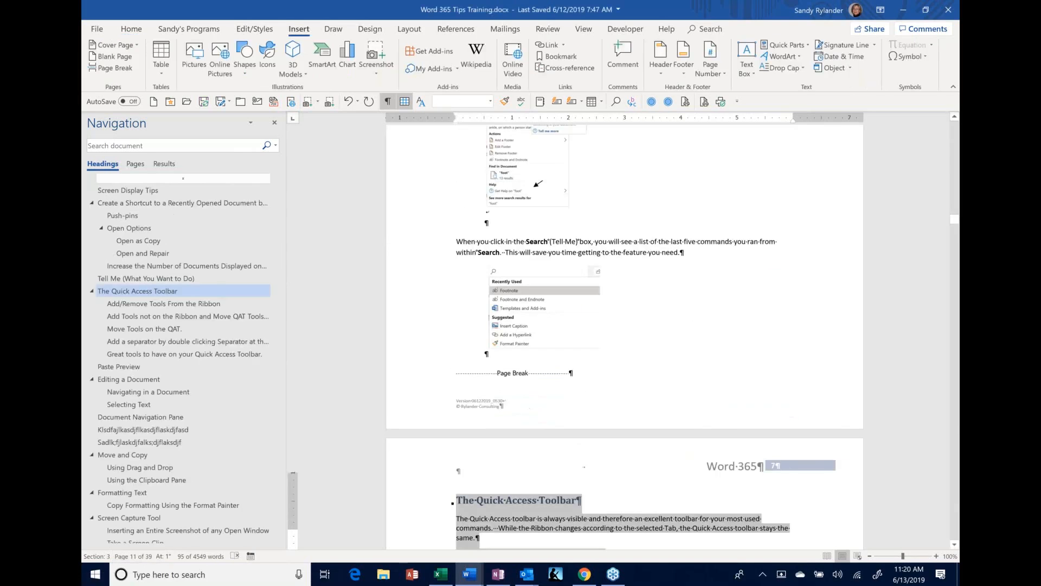
Delete all existing entries beneath the Table of Contents title in Word 365 Tips Training.docx.
{"action": "scroll", "coordinate": [624, 331], "scroll_direction": "up", "scroll_amount": 4}
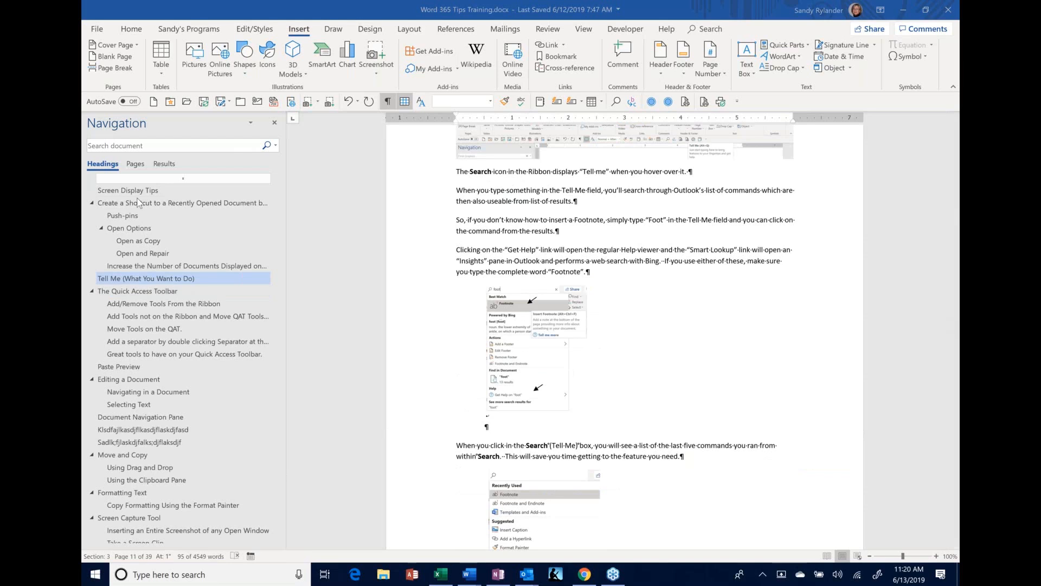
{"action": "left_click", "coordinate": [132, 215]}
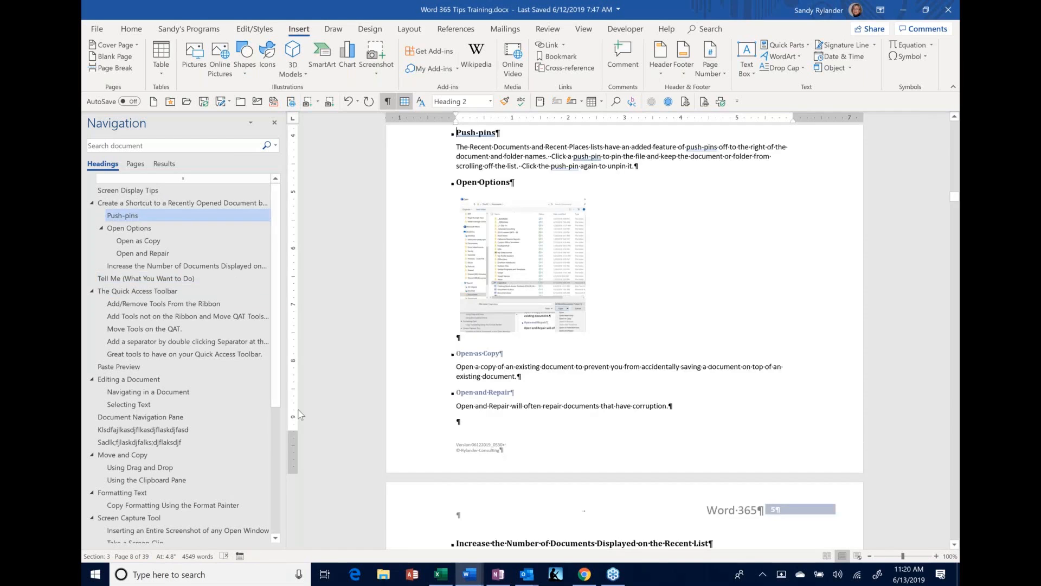
{"action": "mouse_move", "coordinate": [955, 198]}
{"action": "left_mouse_down"}
{"action": "mouse_move", "coordinate": [956, 116]}
{"action": "mouse_move", "coordinate": [956, 181]}
{"action": "mouse_move", "coordinate": [957, 138]}
{"action": "left_mouse_up"}
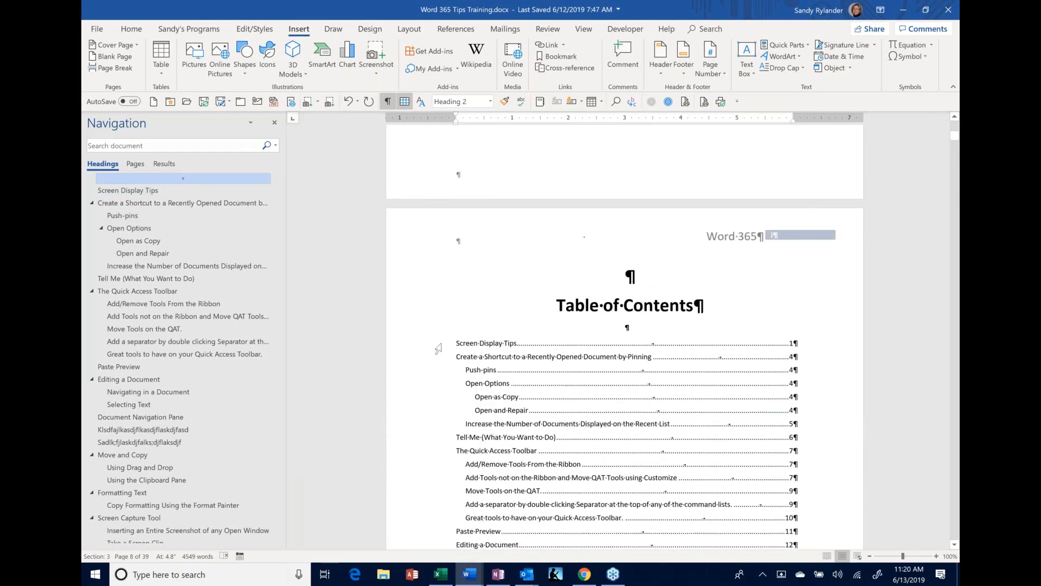
{"action": "left_click", "coordinate": [677, 517]}
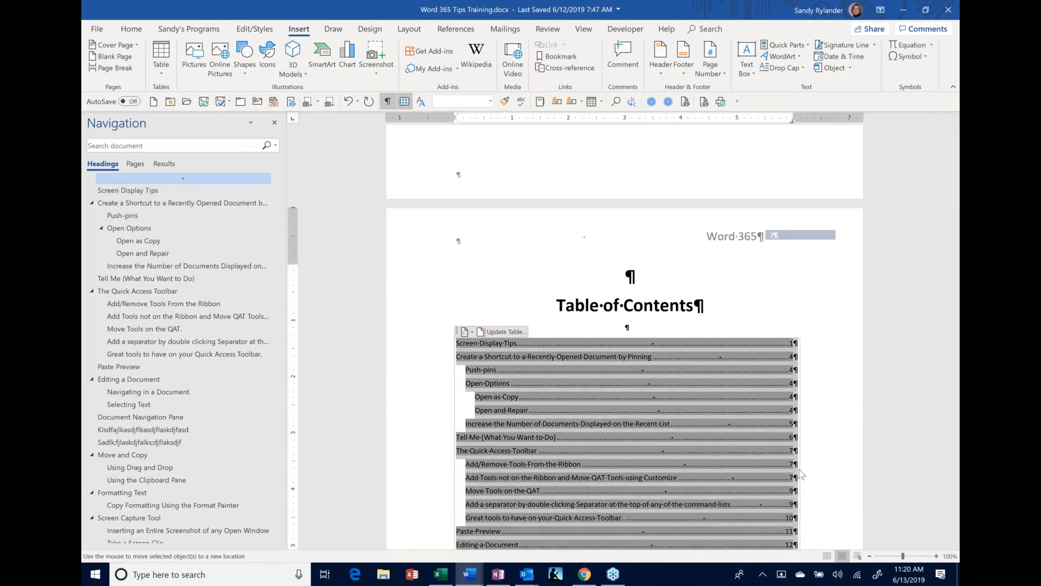
{"action": "scroll", "coordinate": [770, 478], "scroll_direction": "down", "scroll_amount": 15}
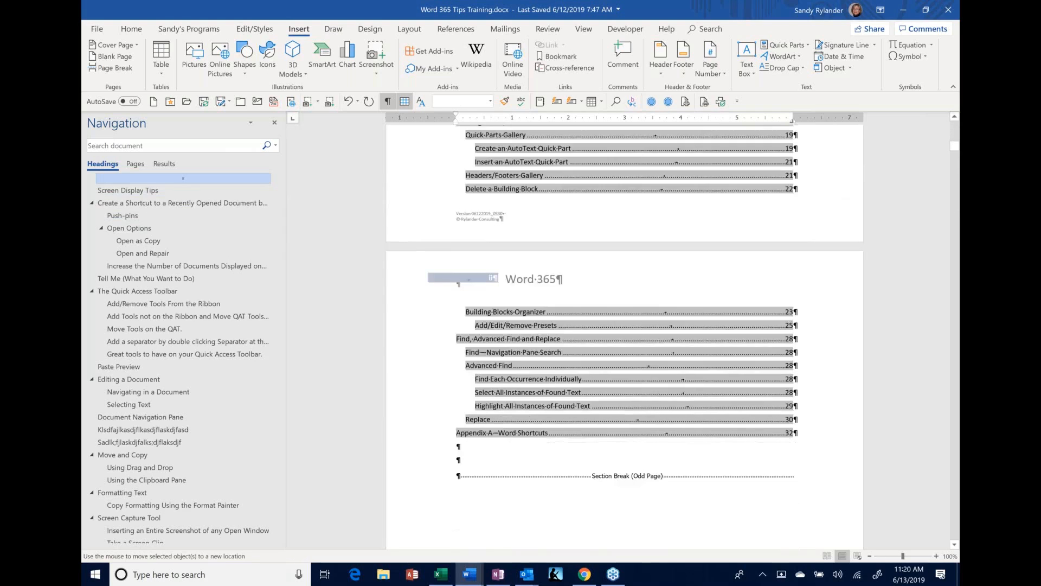
{"action": "left_click", "coordinate": [481, 344], "text": "shift"}
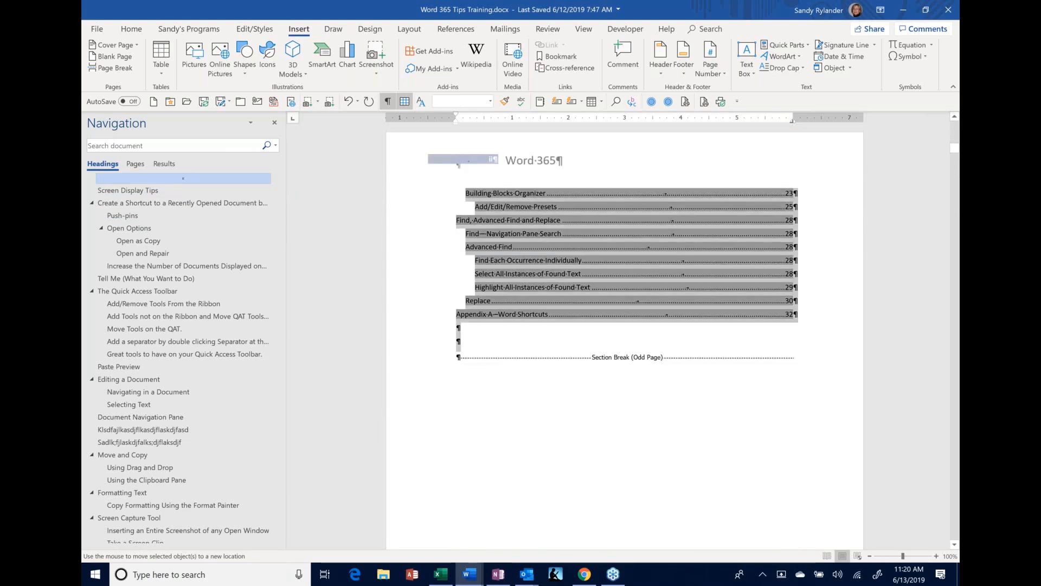
{"action": "key", "text": "Delete"}
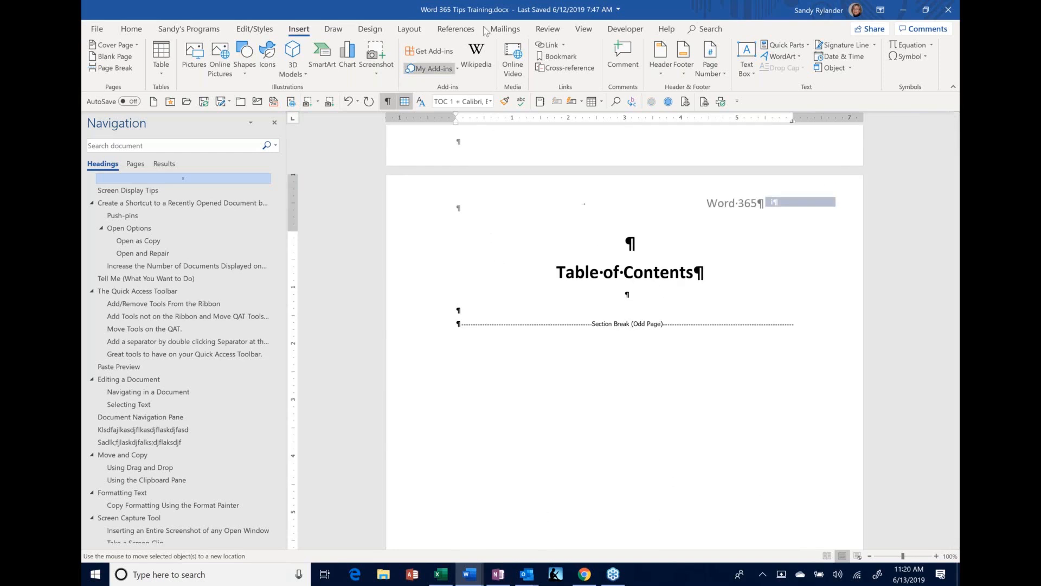
Insert the built-in Automatic Table 1 table of contents before the section break.
{"action": "left_click", "coordinate": [460, 33]}
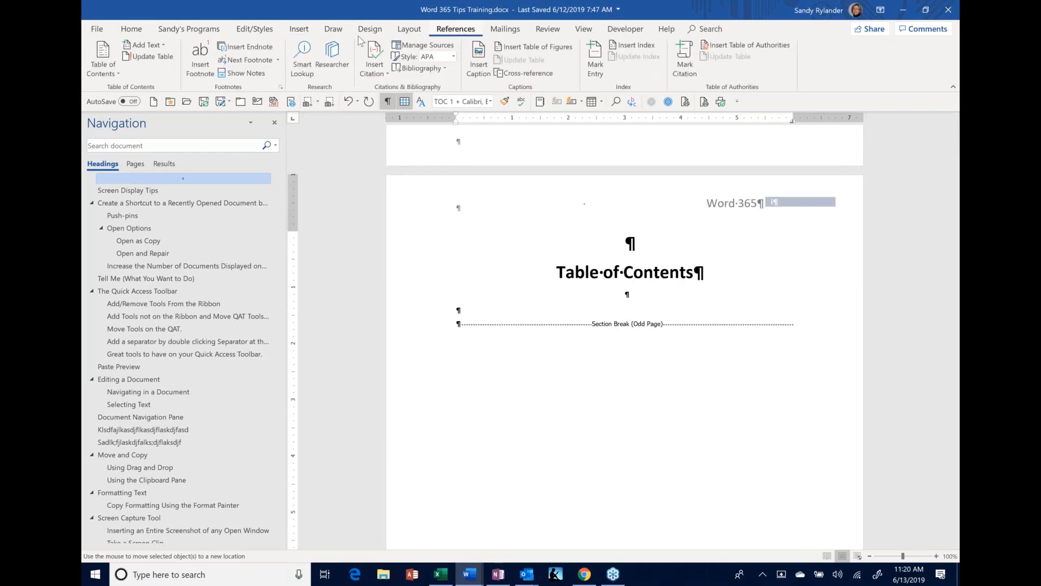
{"action": "left_click", "coordinate": [118, 76]}
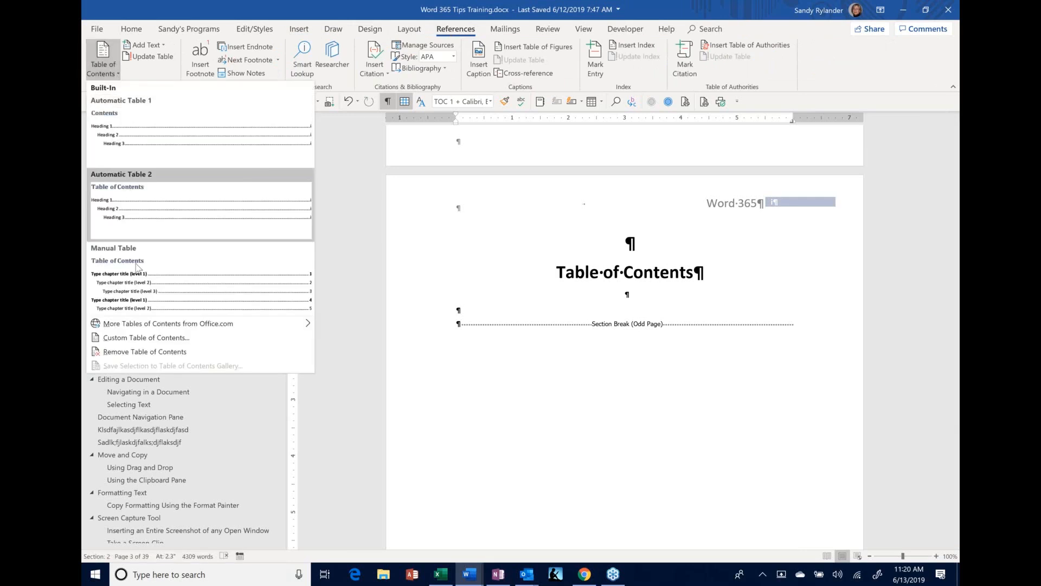
{"action": "left_click", "coordinate": [163, 152]}
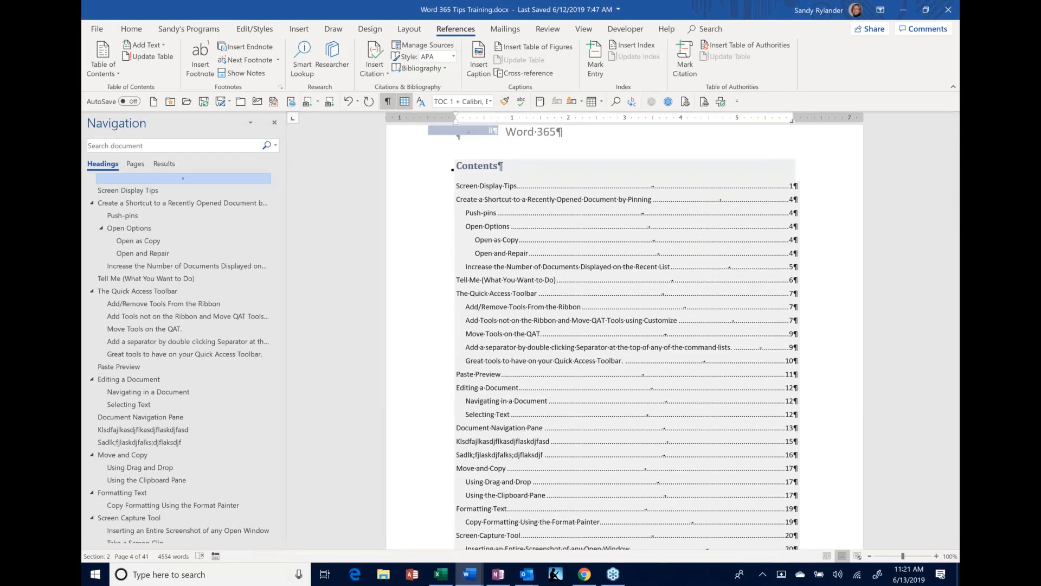
Examine the section breaks and page numbering from the cover page through the table of contents to the Screen Display Tips page.
{"action": "scroll", "coordinate": [739, 325], "scroll_direction": "up", "scroll_amount": 4}
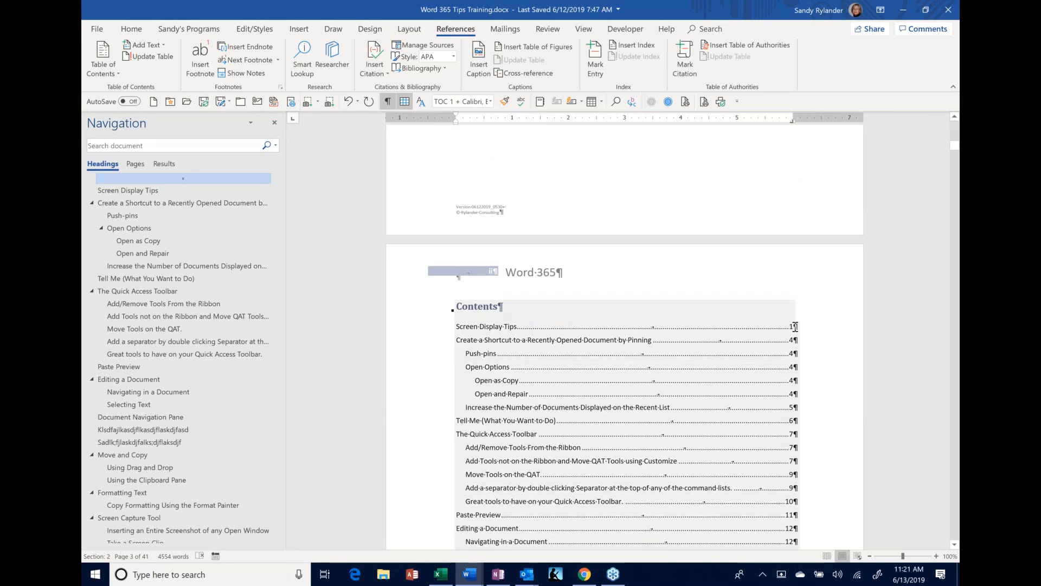
{"action": "scroll", "coordinate": [743, 220], "scroll_direction": "up", "scroll_amount": 16}
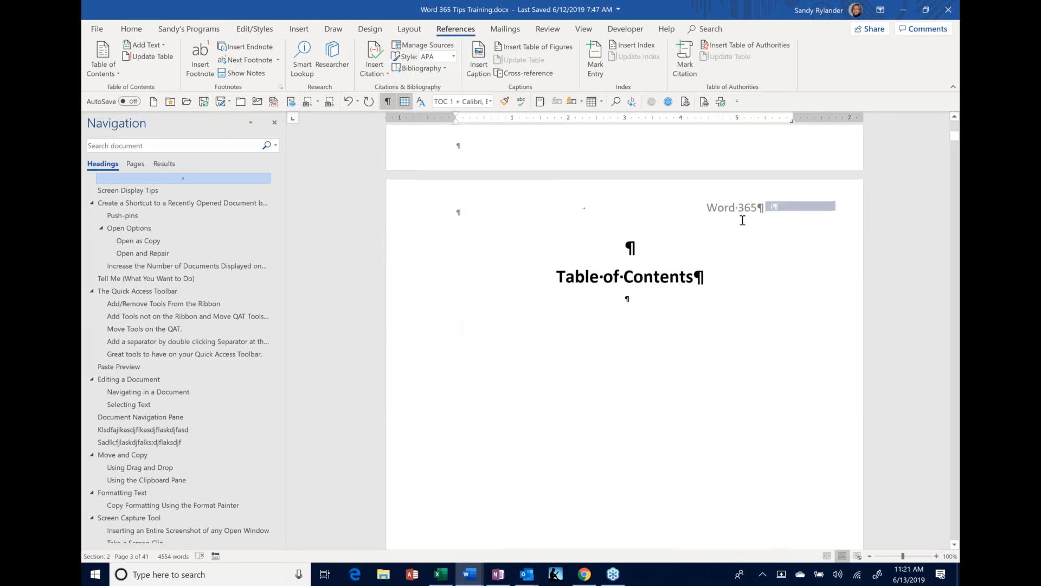
{"action": "scroll", "coordinate": [743, 220], "scroll_direction": "up", "scroll_amount": 8}
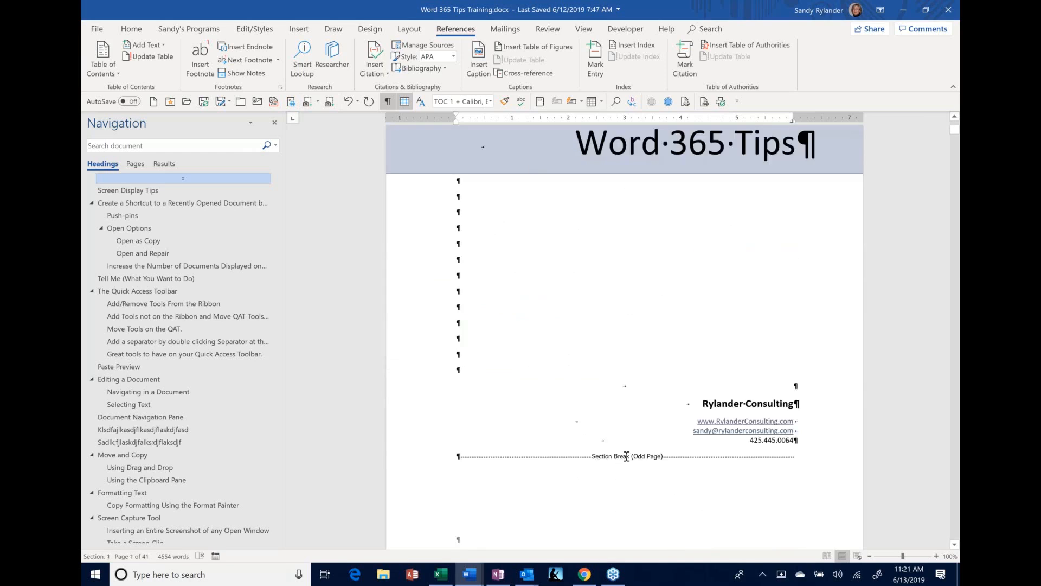
{"action": "scroll", "coordinate": [615, 457], "scroll_direction": "down", "scroll_amount": 15}
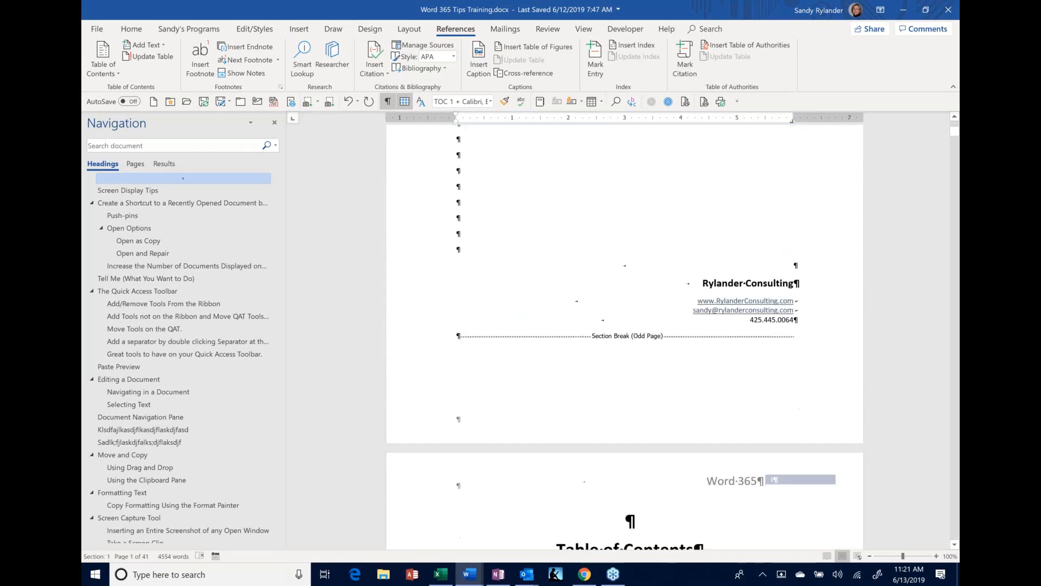
{"action": "scroll", "coordinate": [624, 336], "scroll_direction": "down", "scroll_amount": 7}
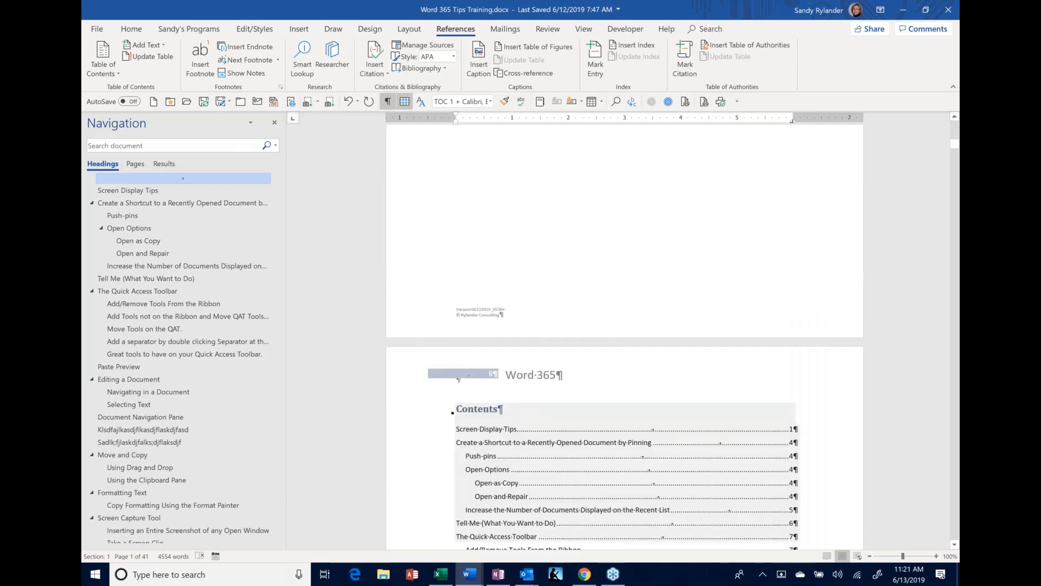
{"action": "scroll", "coordinate": [623, 336], "scroll_direction": "down", "scroll_amount": 10}
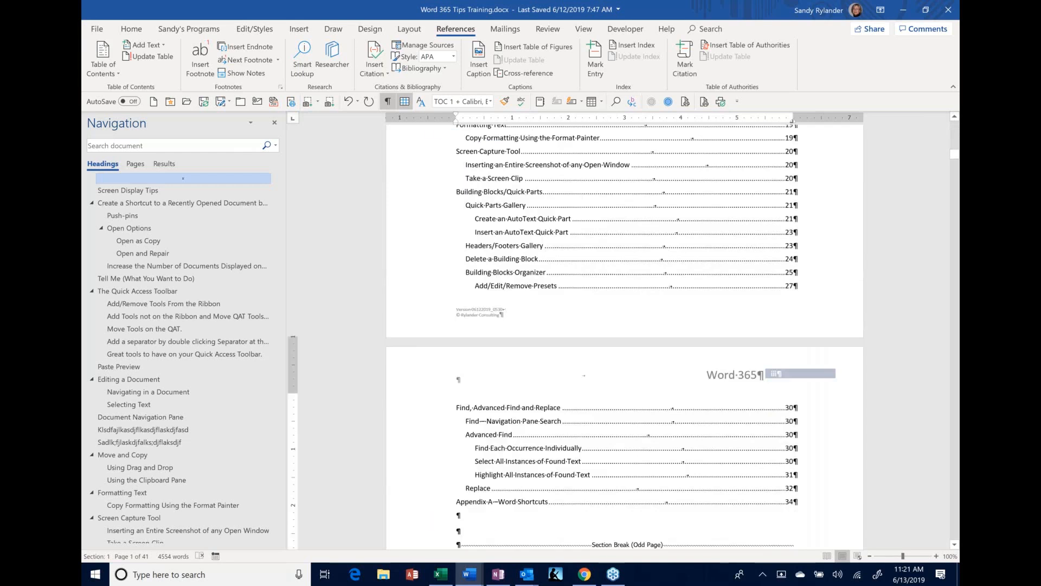
{"action": "left_click", "coordinate": [458, 521]}
{"action": "scroll", "coordinate": [606, 433], "scroll_direction": "down", "scroll_amount": 8}
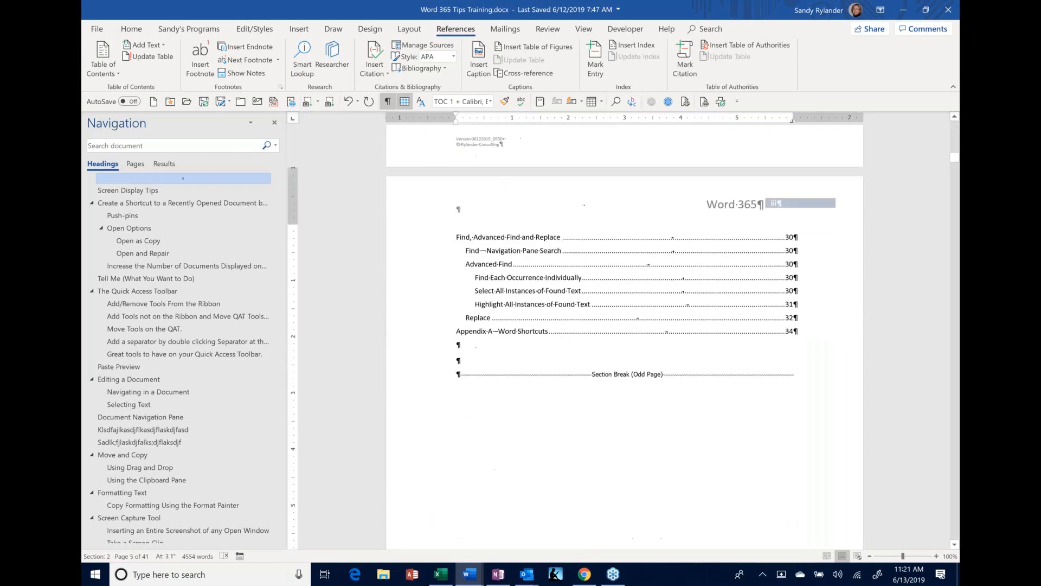
{"action": "scroll", "coordinate": [605, 432], "scroll_direction": "down", "scroll_amount": 6}
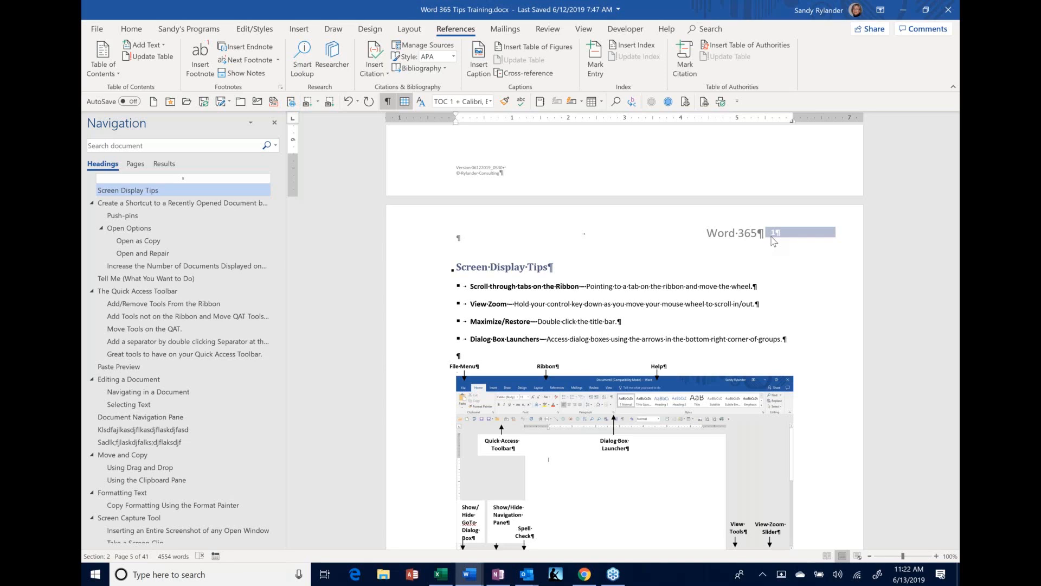
Close Word 365 Tips Training.docx without saving the changes.
{"action": "left_click", "coordinate": [953, 12]}
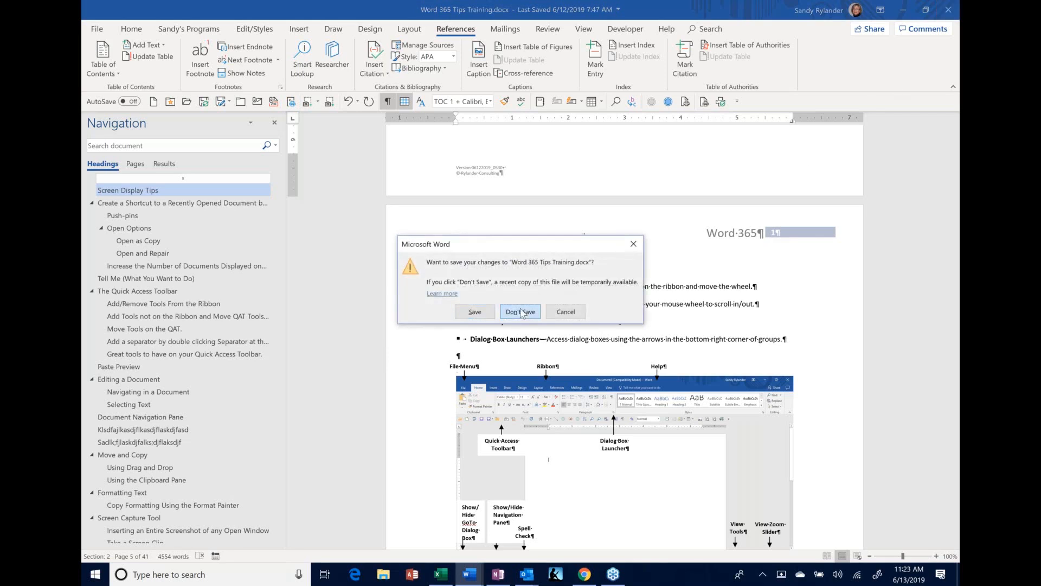
{"action": "left_click", "coordinate": [521, 312]}
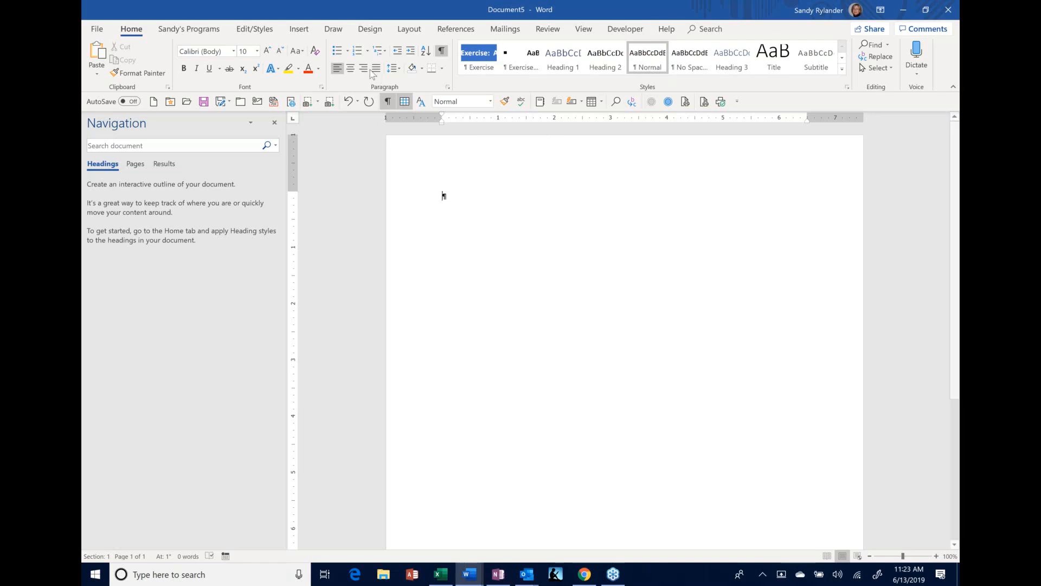
Create a ten-item bulleted list of filler text and increase the left indent of the fifth item, "Sad".
{"action": "left_click", "coordinate": [336, 51]}
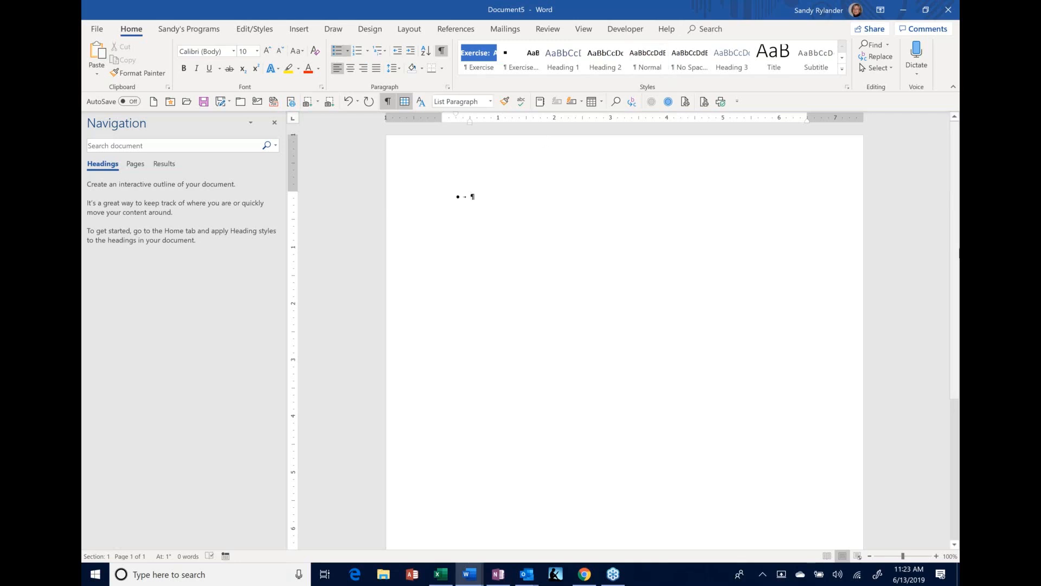
{"action": "type", "text": "Kasdflkjsadlfjasdlkfjsd"}
{"action": "key", "text": "Return"}
{"action": "type", "text": "Asdjfsda Fsadf Sadf Sad f"}
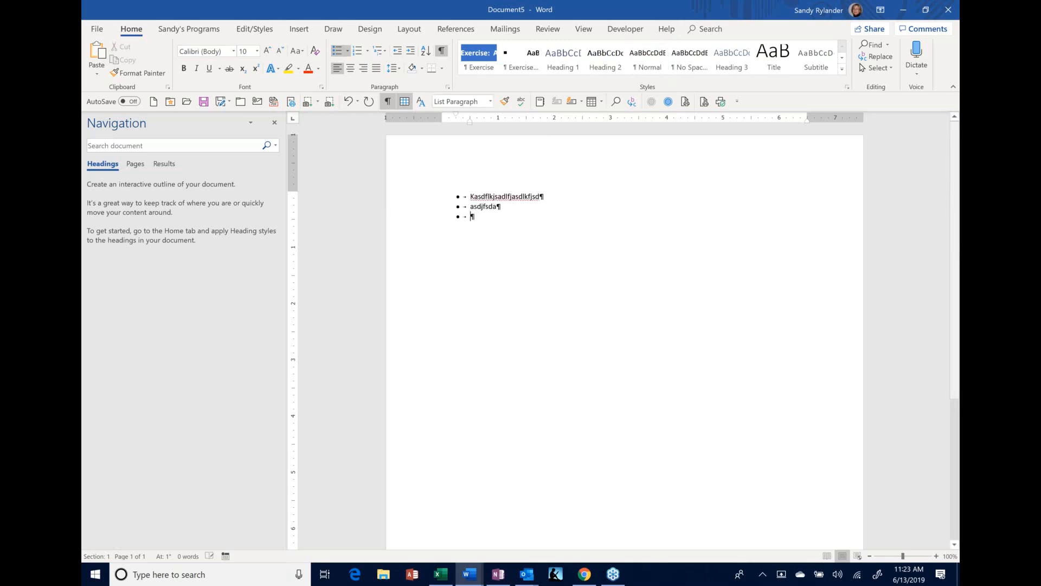
{"action": "type", "text": "sadf Sadfasd Fasd Fasdfsadlfksdafkl sd"}
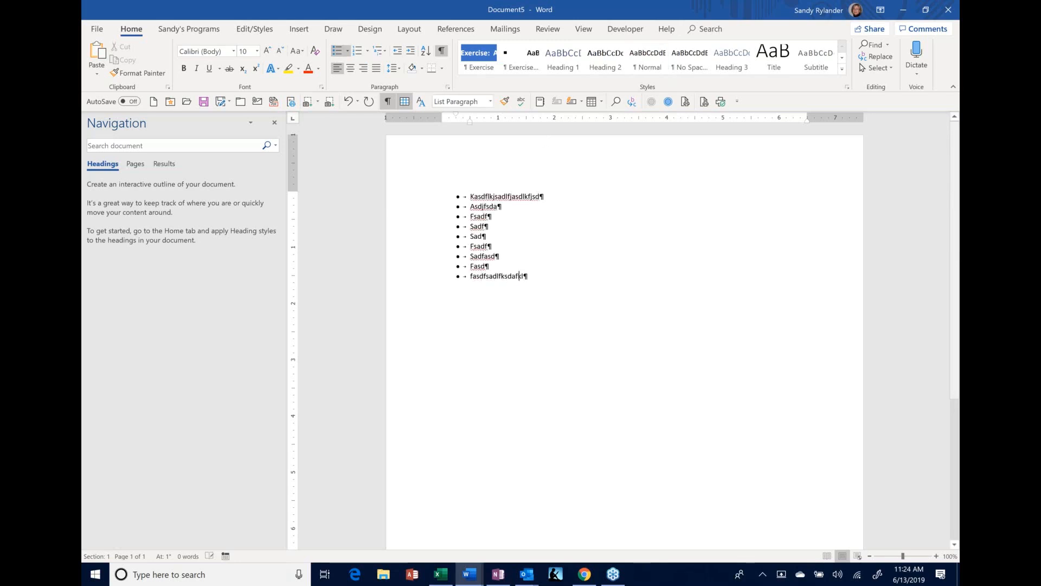
{"action": "type", "text": "lsdkfjsdakf"}
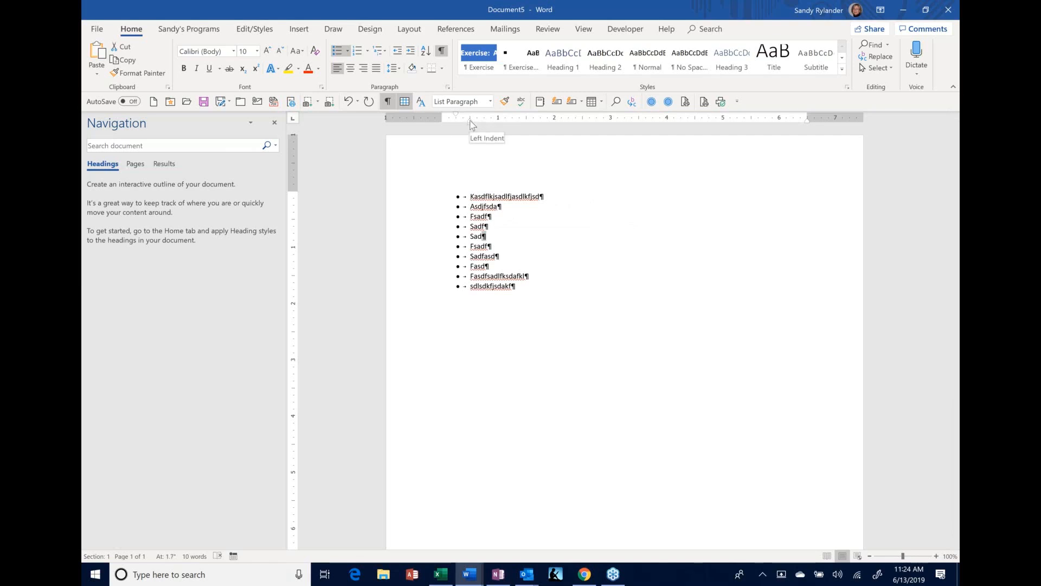
{"action": "left_click_drag", "start_coordinate": [470, 121], "coordinate": [491, 123]}
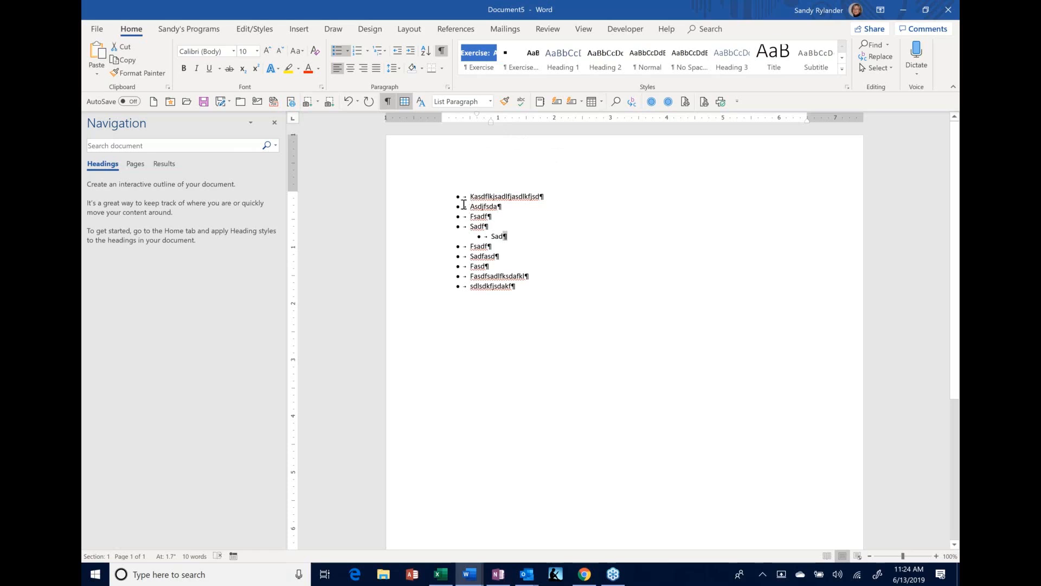
End the bulleted list after its last item and generate sample paragraphs below it with =rand().
{"action": "left_click", "coordinate": [536, 282]}
{"action": "key", "text": "Return"}
{"action": "key", "text": "Return"}
{"action": "type", "text": "="}
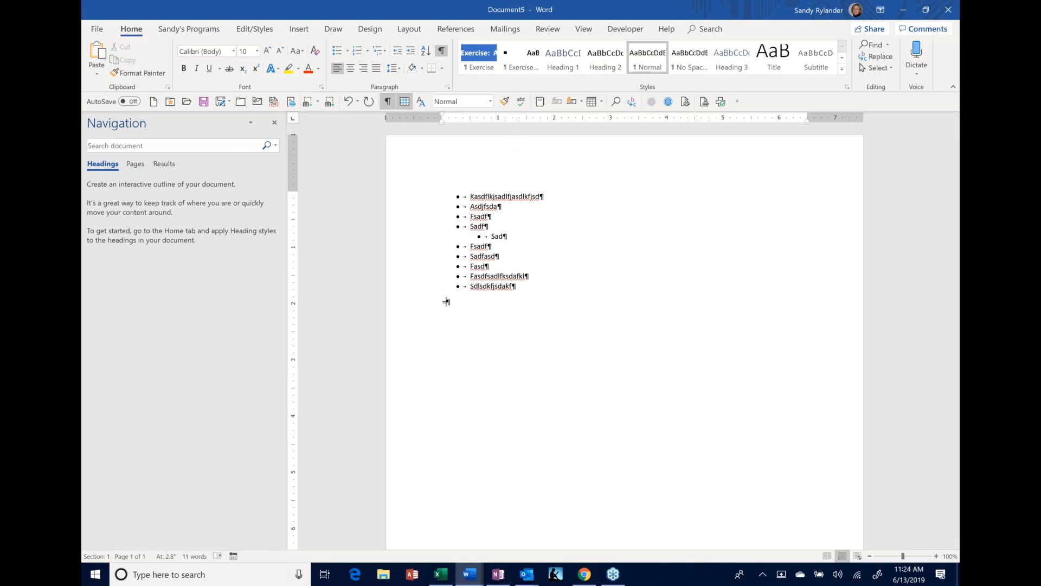
{"action": "type", "text": "tand"}
{"action": "key", "text": "BackSpace"}
{"action": "key", "text": "BackSpace"}
{"action": "key", "text": "BackSpace"}
{"action": "key", "text": "BackSpace"}
{"action": "type", "text": "rand()"}
{"action": "key", "text": "Return"}
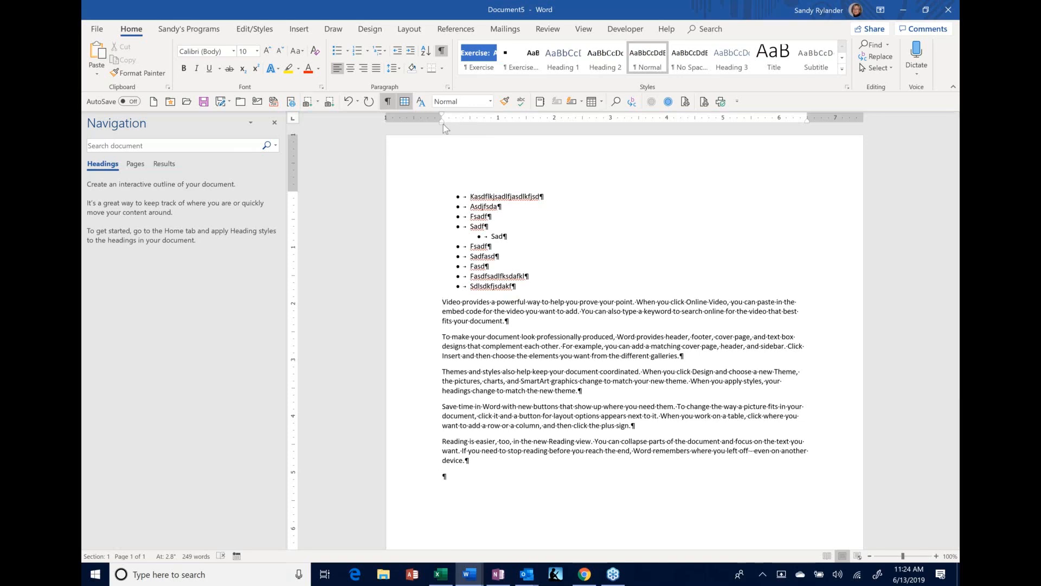
Indent the first paragraph about 0.5 inch, and give the second a first-line indent of about 0.5 inch and a hanging indent of about 0.25 inch.
{"action": "left_click_drag", "start_coordinate": [444, 124], "coordinate": [473, 133]}
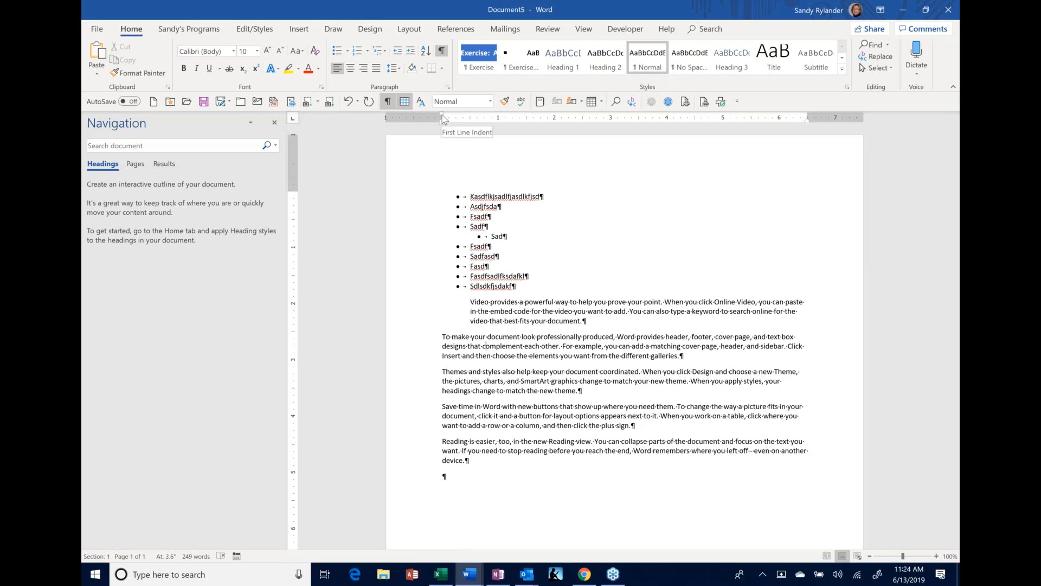
{"action": "left_click_drag", "start_coordinate": [443, 120], "coordinate": [470, 116]}
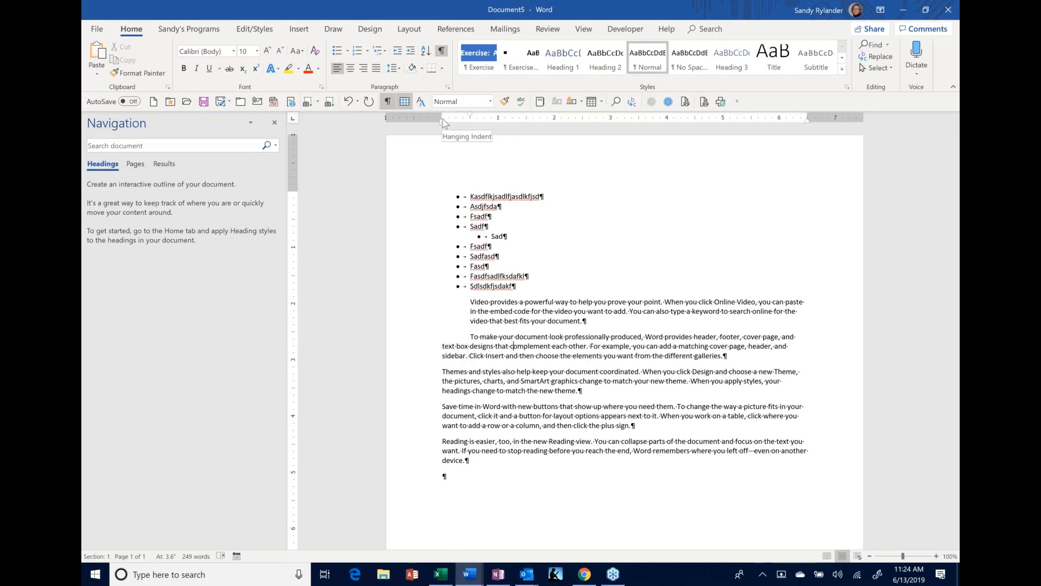
{"action": "left_click_drag", "start_coordinate": [443, 118], "coordinate": [455, 121]}
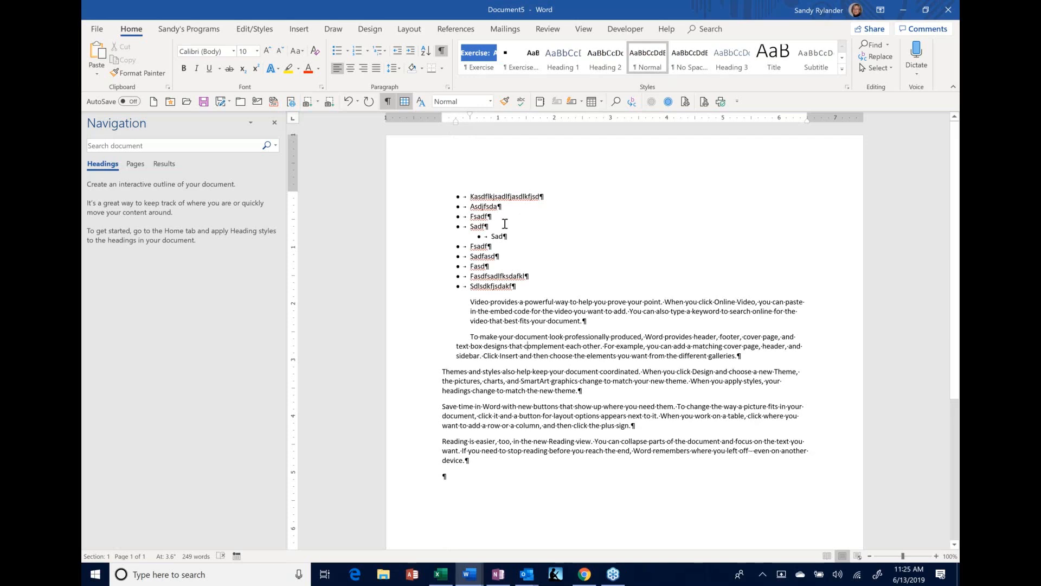
Realign the indented "Sad" bullet and its text with the other list items using the ruler's indent markers.
{"action": "left_click", "coordinate": [489, 235]}
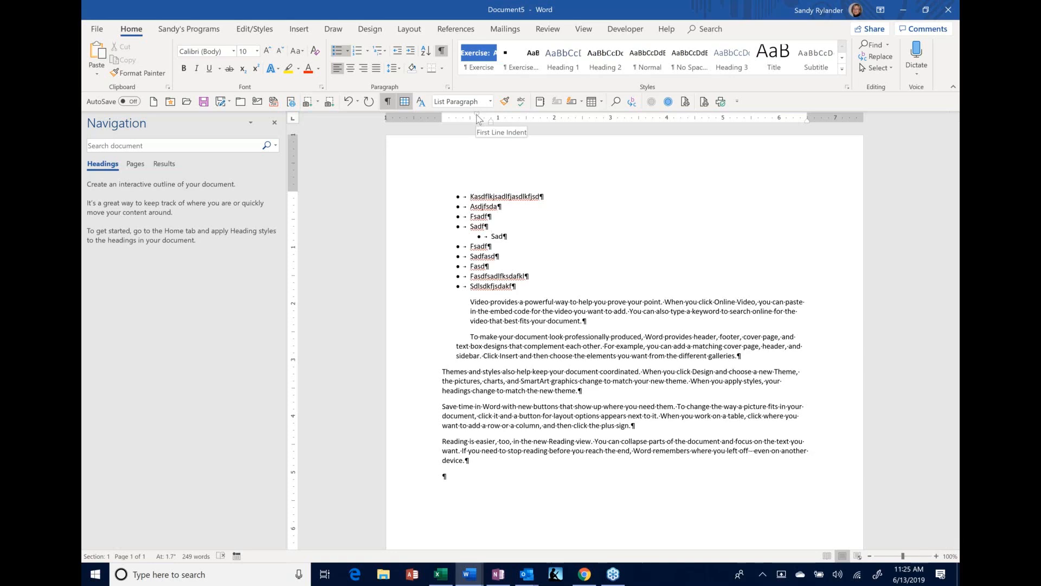
{"action": "mouse_move", "coordinate": [478, 113]}
{"action": "left_mouse_down"}
{"action": "mouse_move", "coordinate": [447, 113]}
{"action": "mouse_move", "coordinate": [456, 118]}
{"action": "left_mouse_up"}
{"action": "mouse_move", "coordinate": [491, 123]}
{"action": "left_mouse_down"}
{"action": "mouse_move", "coordinate": [448, 113]}
{"action": "mouse_move", "coordinate": [456, 115]}
{"action": "left_mouse_up"}
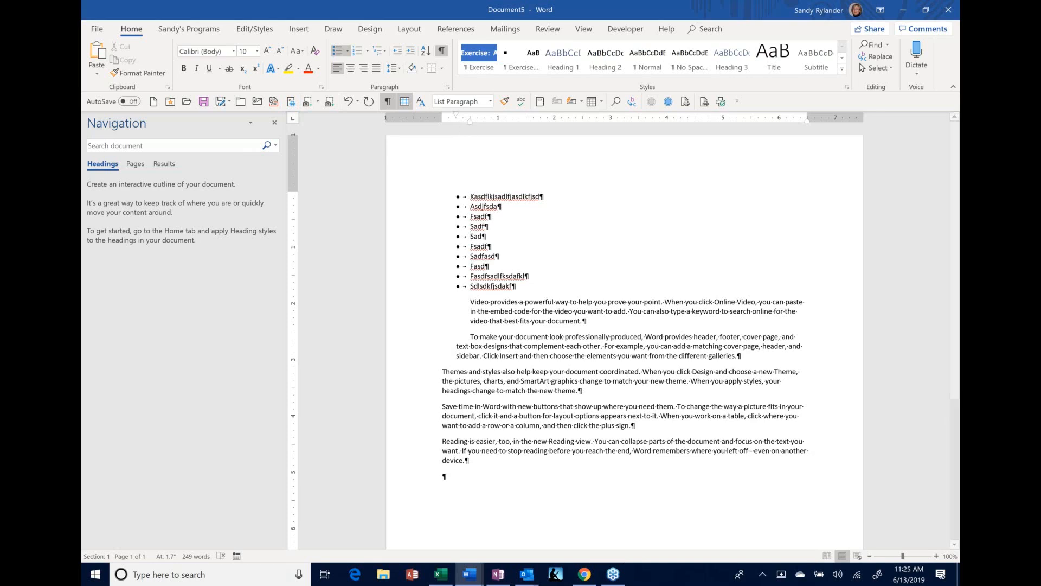
Indent the "Sad" bullet deeper and set the left indent of the "Asdjfsda" bullet to about 1 inch.
{"action": "key", "text": "Tab"}
{"action": "left_click", "coordinate": [473, 206]}
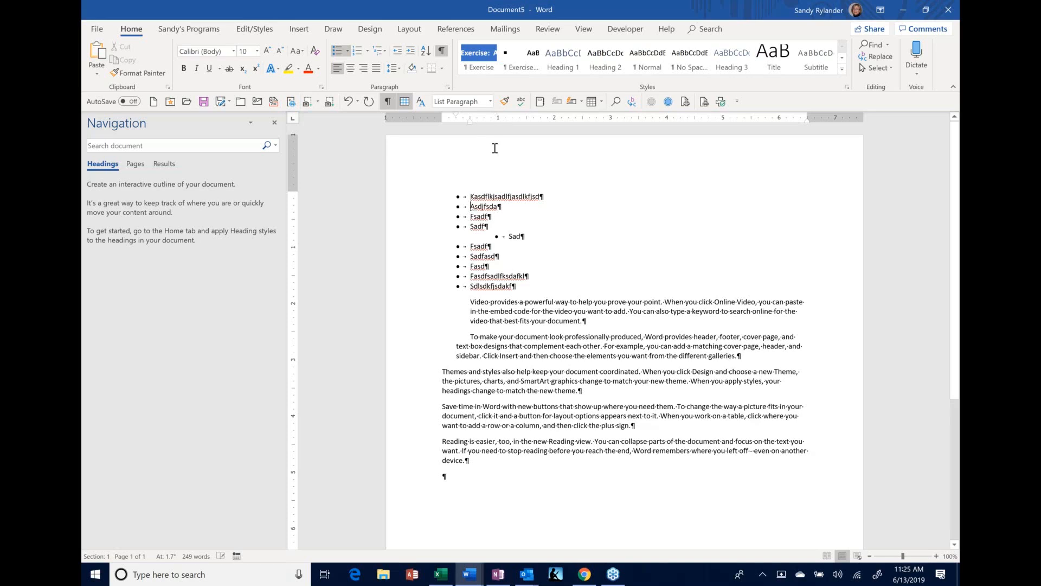
{"action": "left_click_drag", "start_coordinate": [469, 123], "coordinate": [501, 128]}
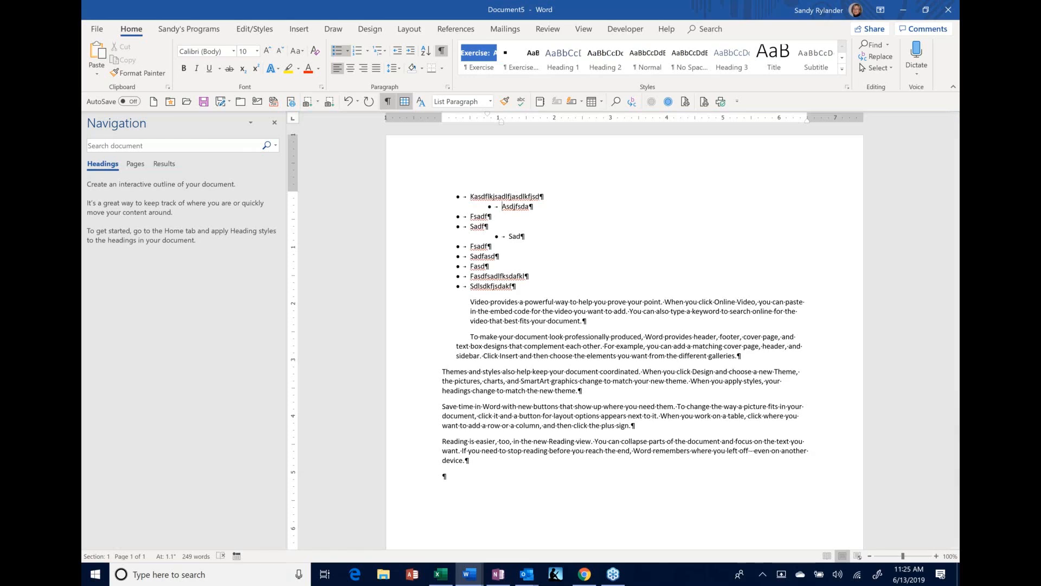
Copy the first bullet's formatting with Format Painter onto the items from "Asdjfsda" through "Fasdfsadlfksdafkl".
{"action": "left_click", "coordinate": [437, 196]}
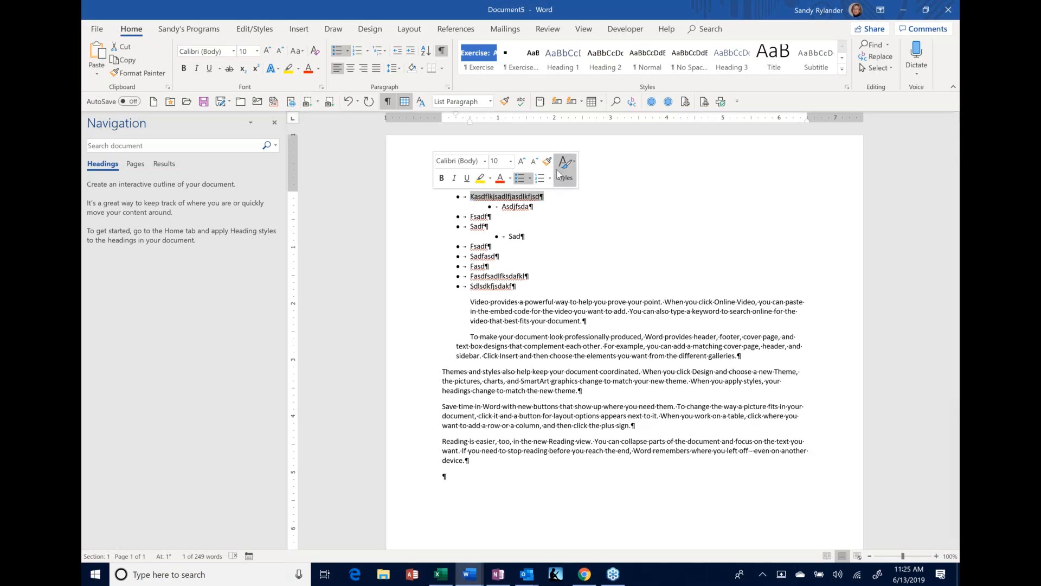
{"action": "left_click", "coordinate": [548, 161]}
{"action": "left_click_drag", "start_coordinate": [426, 206], "coordinate": [424, 283]}
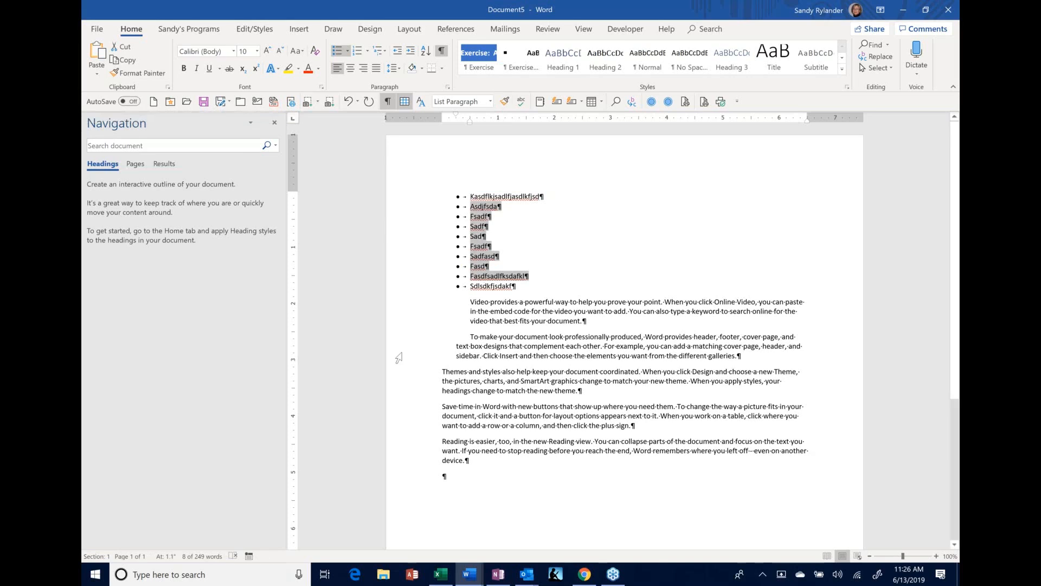
Copy the second paragraph's indents with Format Painter onto the three paragraphs below it.
{"action": "left_click_drag", "start_coordinate": [423, 337], "coordinate": [424, 353]}
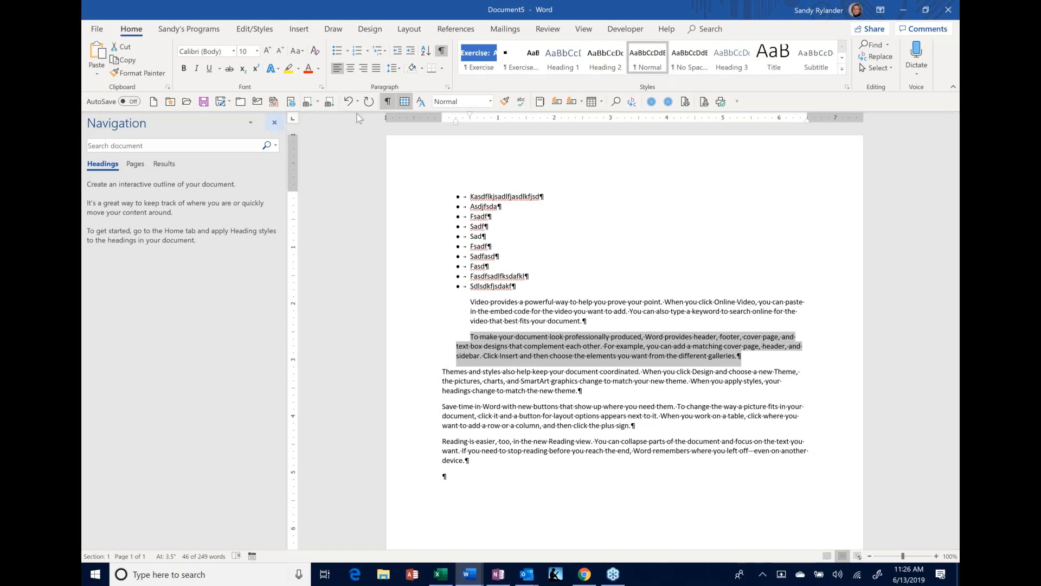
{"action": "left_click", "coordinate": [505, 102]}
{"action": "left_click_drag", "start_coordinate": [418, 374], "coordinate": [418, 455]}
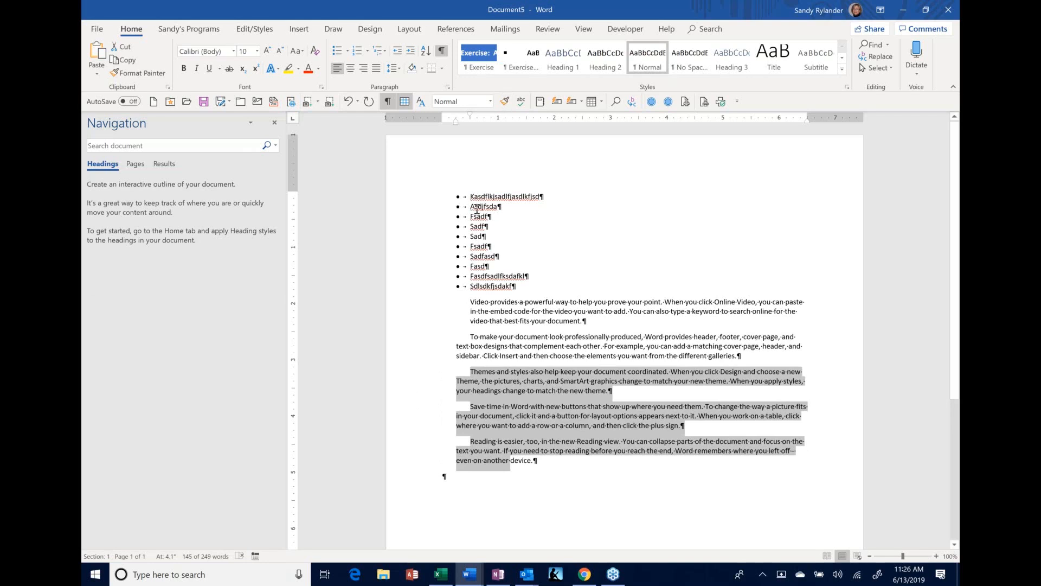
Set the "Asdjfsda" bullet's left indent to about 1.3 inches and copy its formatting onto the whole bulleted list.
{"action": "left_click", "coordinate": [468, 216]}
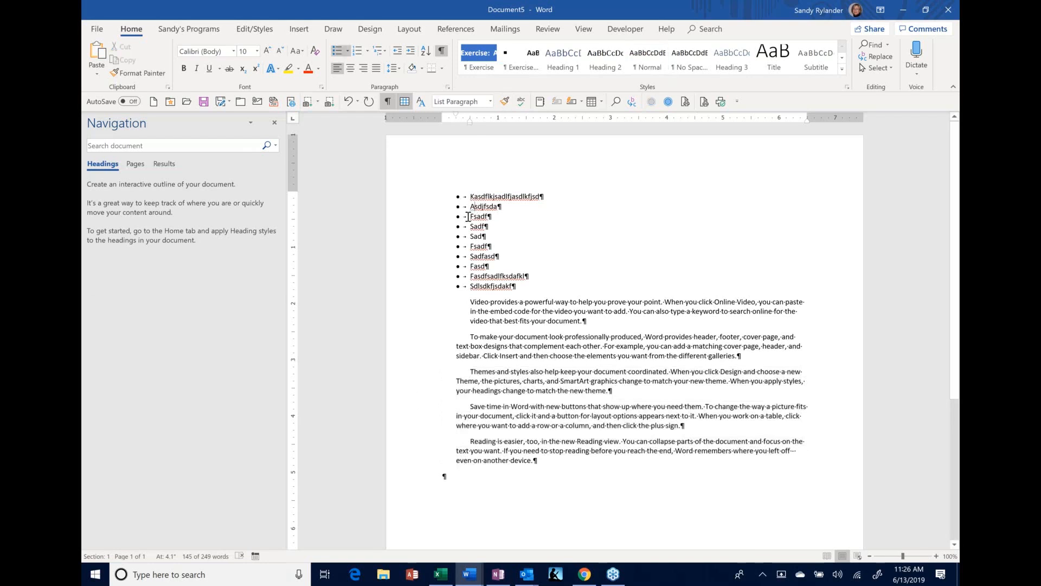
{"action": "left_click_drag", "start_coordinate": [471, 121], "coordinate": [515, 123]}
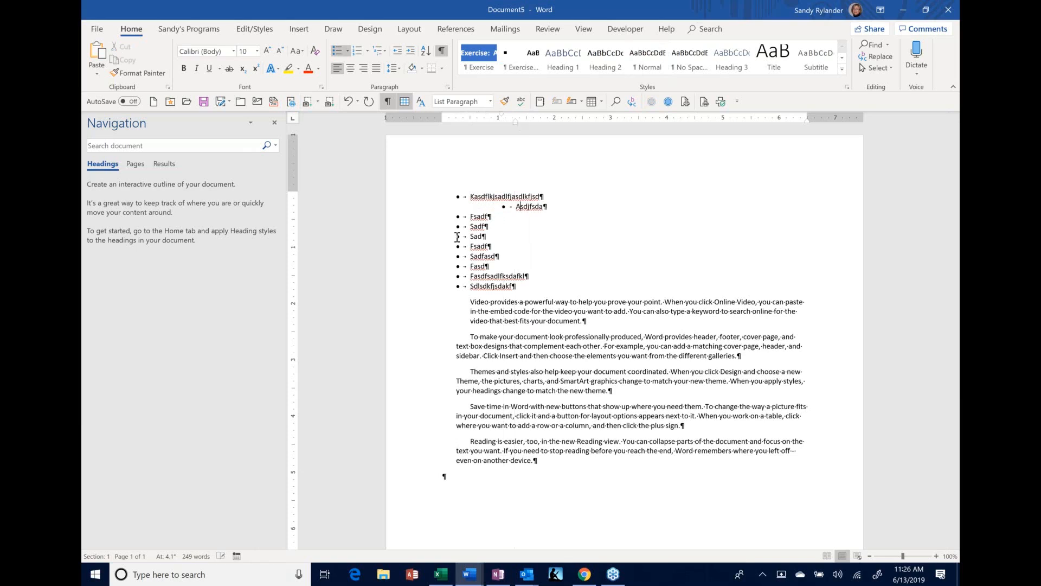
{"action": "left_click", "coordinate": [421, 209]}
{"action": "mouse_move", "coordinate": [519, 193]}
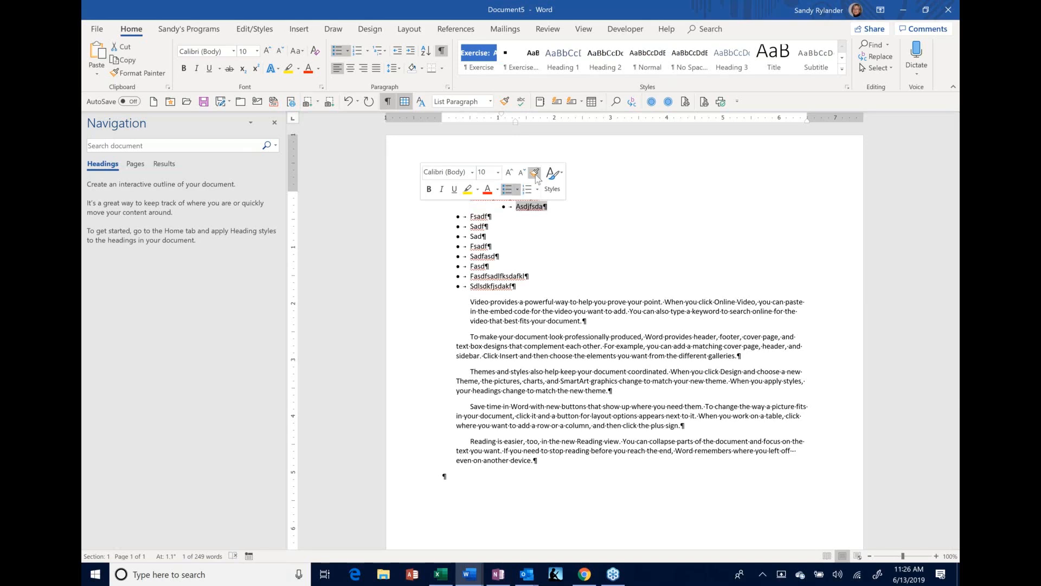
{"action": "left_click", "coordinate": [536, 174]}
{"action": "left_click_drag", "start_coordinate": [424, 196], "coordinate": [424, 286]}
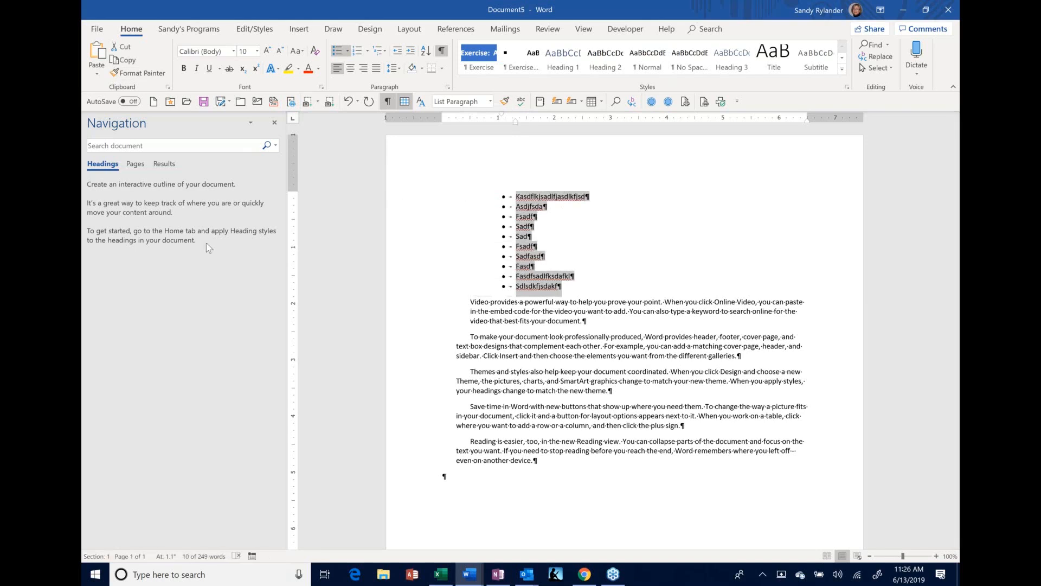
Copy the bulleted list's formatting onto the five paragraphs below it and revert the change.
{"action": "left_click", "coordinate": [504, 102]}
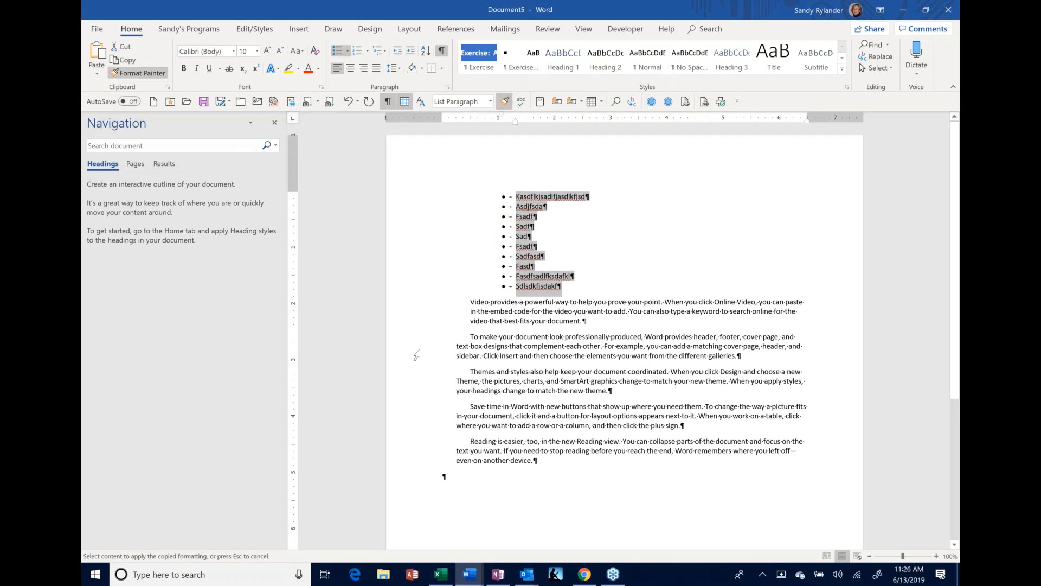
{"action": "left_click_drag", "start_coordinate": [416, 355], "coordinate": [421, 462]}
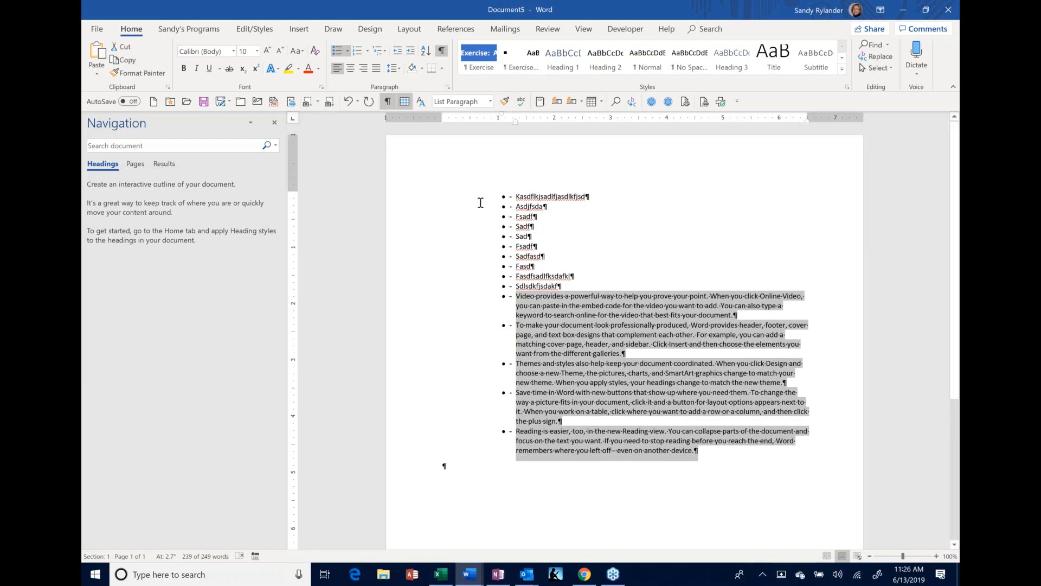
{"action": "key", "text": "ctrl+shift+n"}
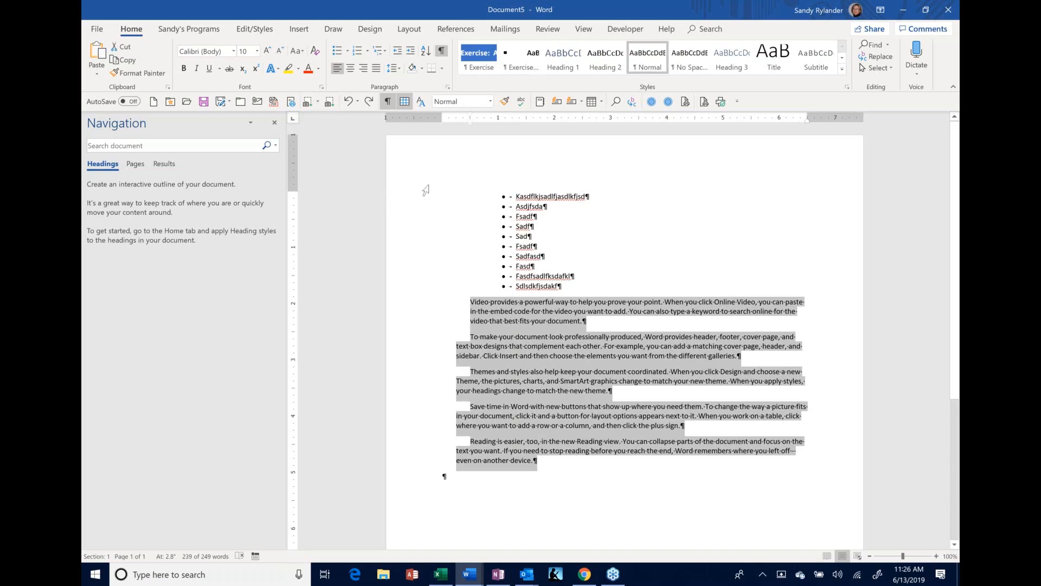
Delete all the content of Document5 and close the document without saving.
{"action": "key", "text": "ctrl+a"}
{"action": "key", "text": "Delete"}
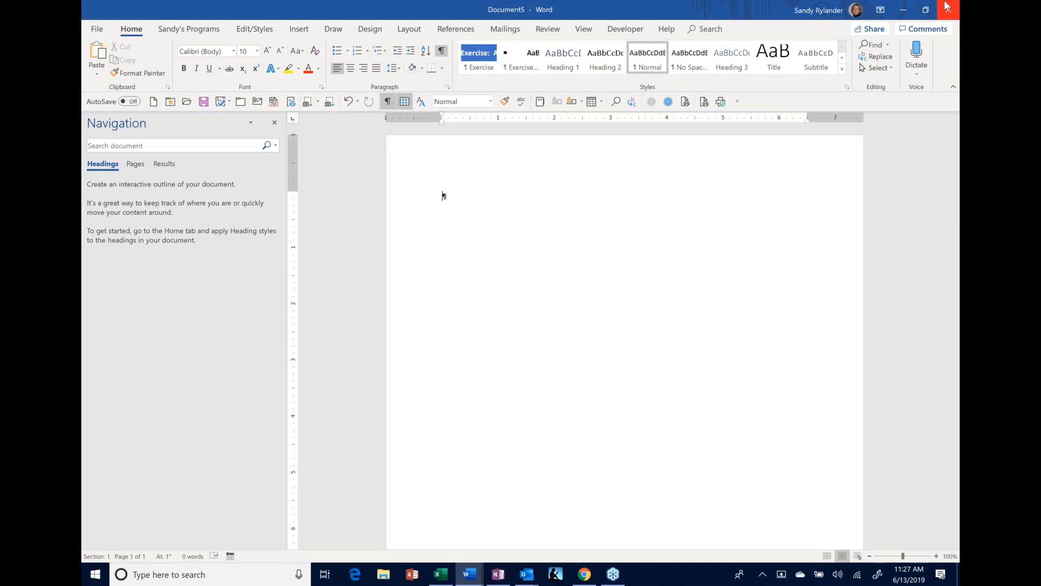
{"action": "left_click", "coordinate": [946, 13]}
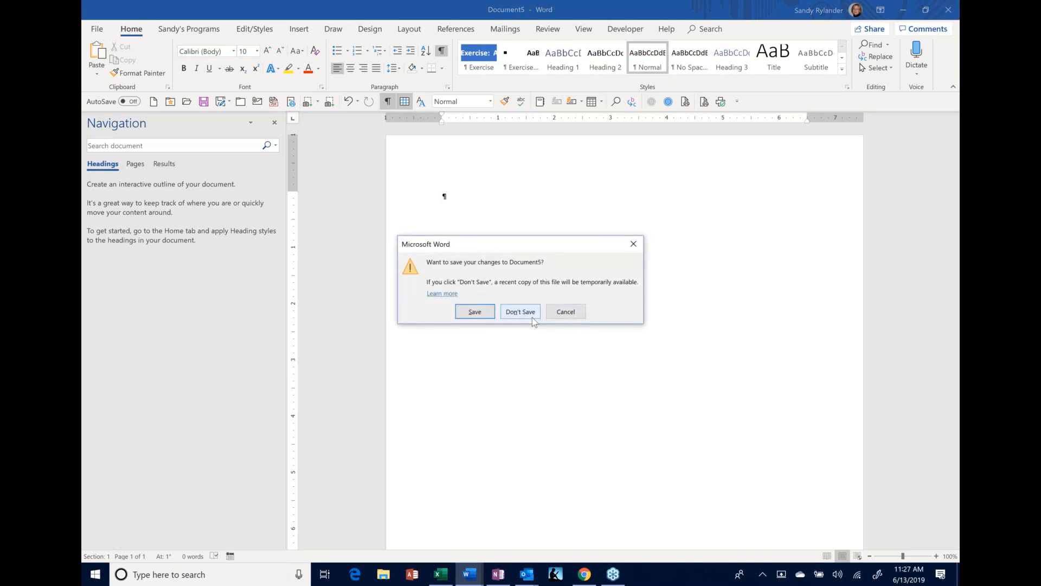
{"action": "left_click", "coordinate": [512, 313]}
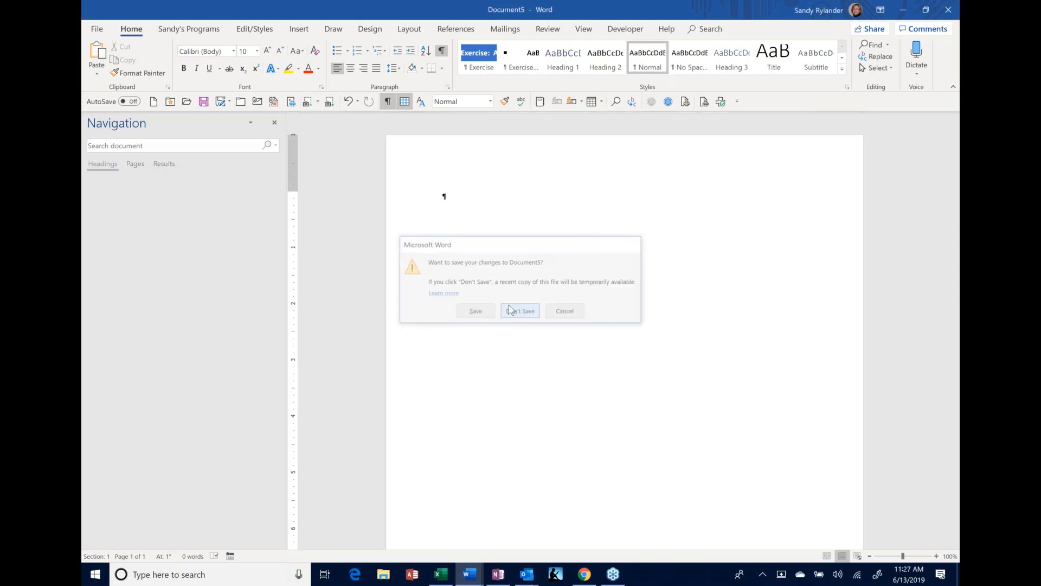